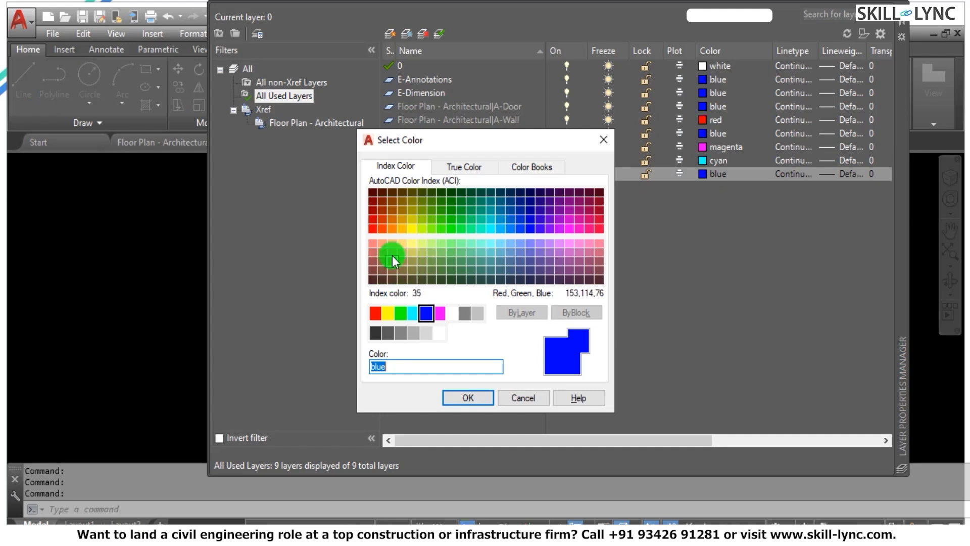
# Set the E-Switches layer's color to index 41 and the E-Dimension layer's color to index 30.
pyautogui.click(401, 243)
pyautogui.click(480, 394)
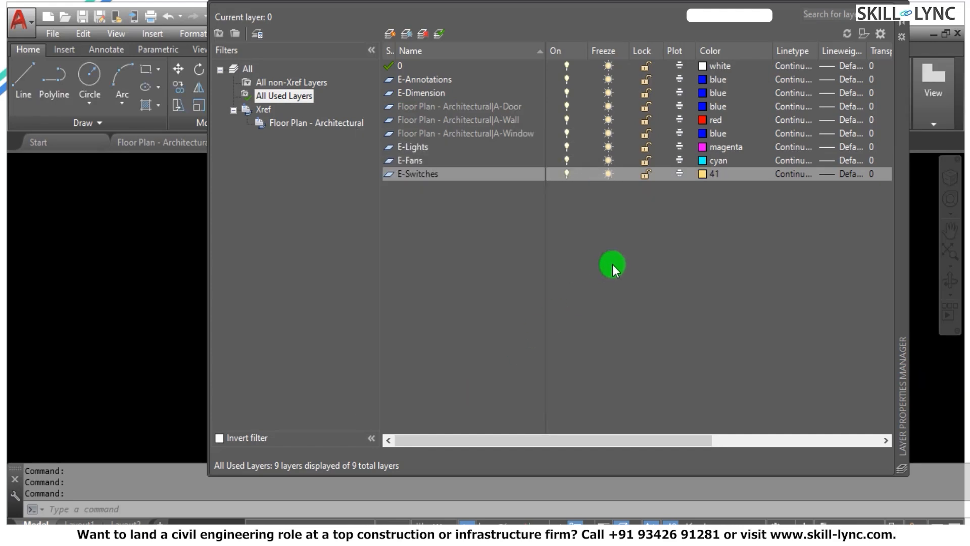
pyautogui.click(632, 255)
pyautogui.click(444, 94)
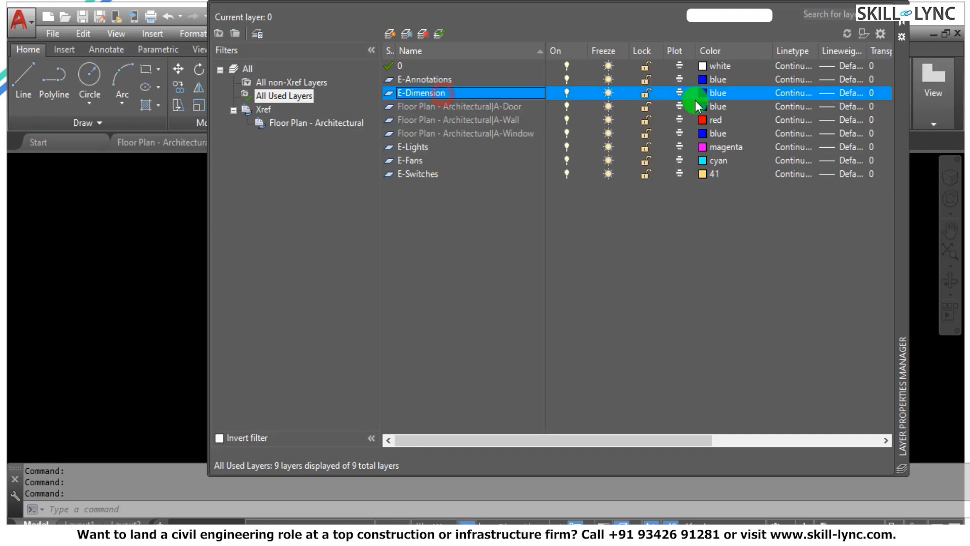
pyautogui.click(705, 92)
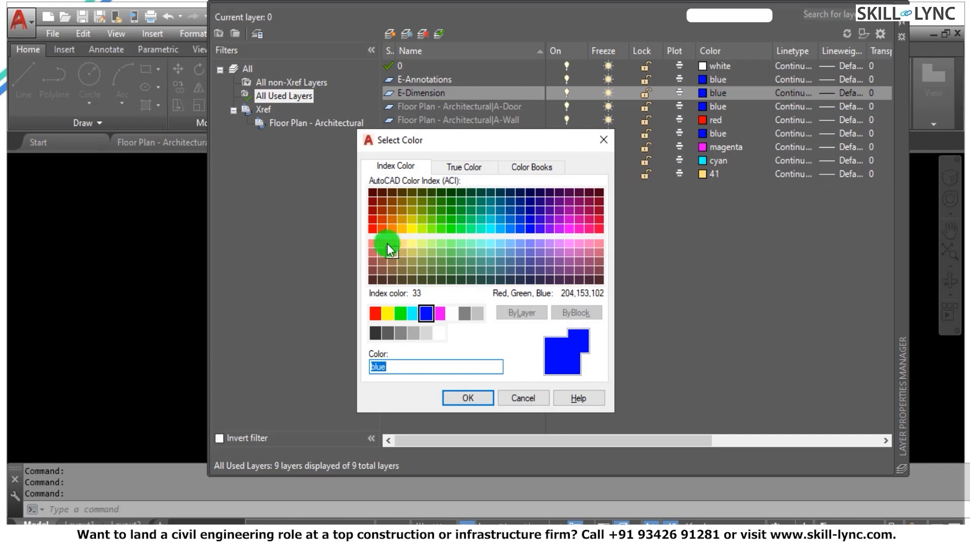
pyautogui.click(463, 397)
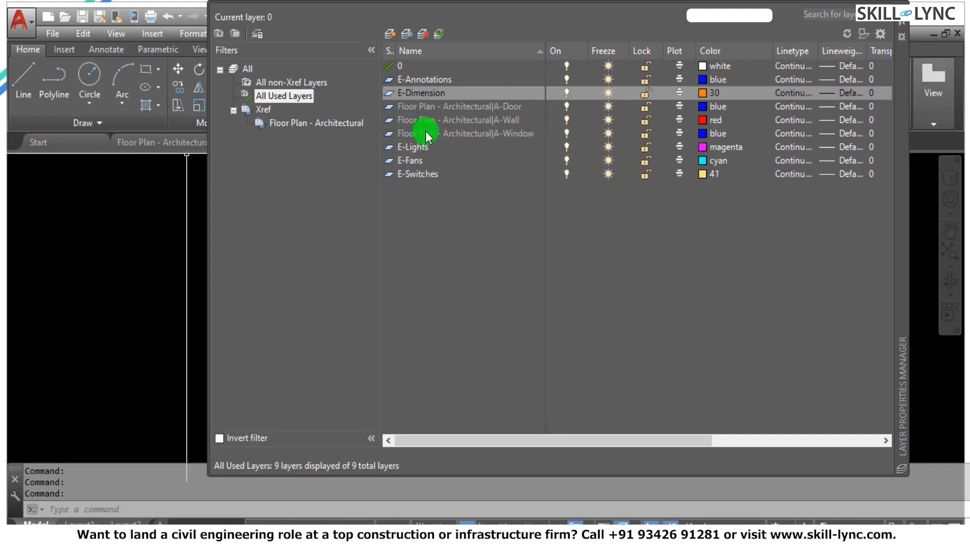
# Set the E-Annotations layer's color to index 100.
pyautogui.click(415, 80)
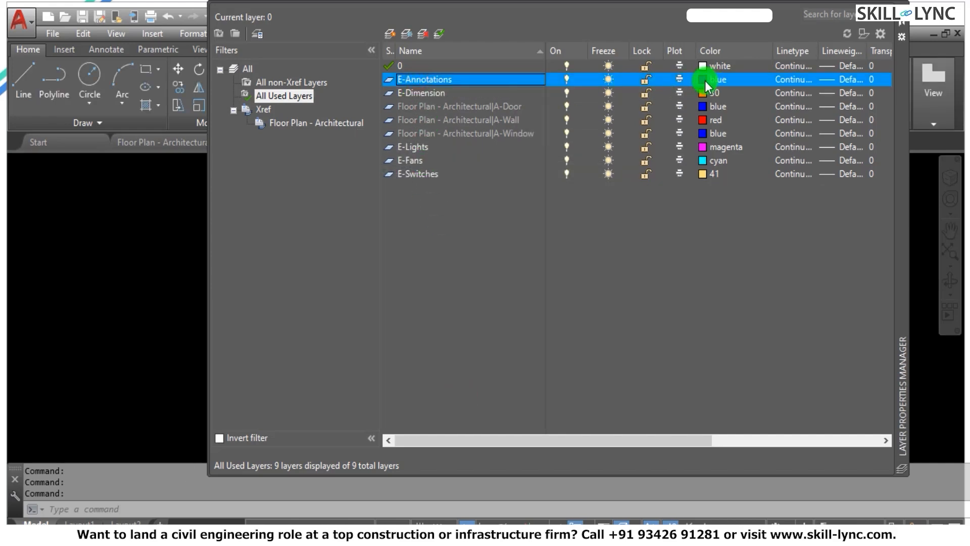
pyautogui.click(704, 80)
pyautogui.click(461, 228)
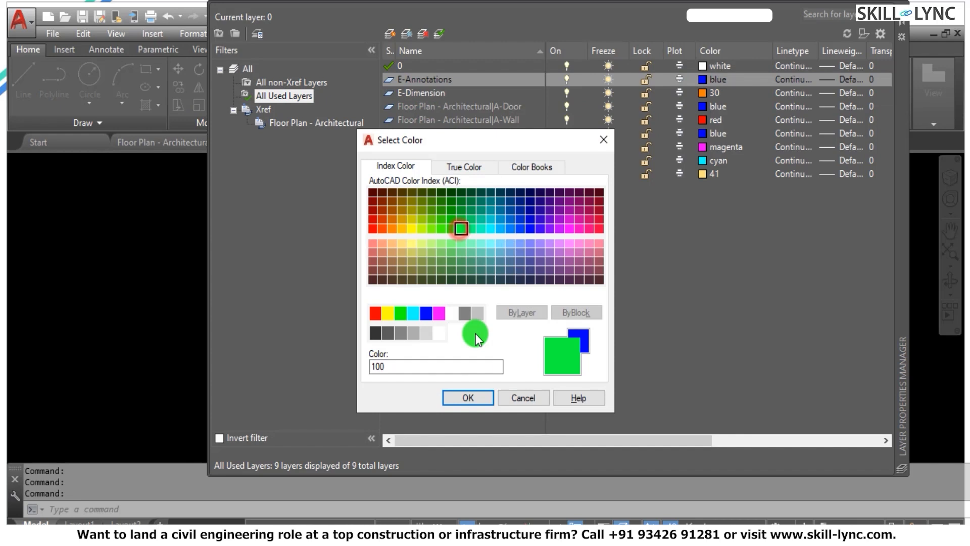
pyautogui.click(457, 399)
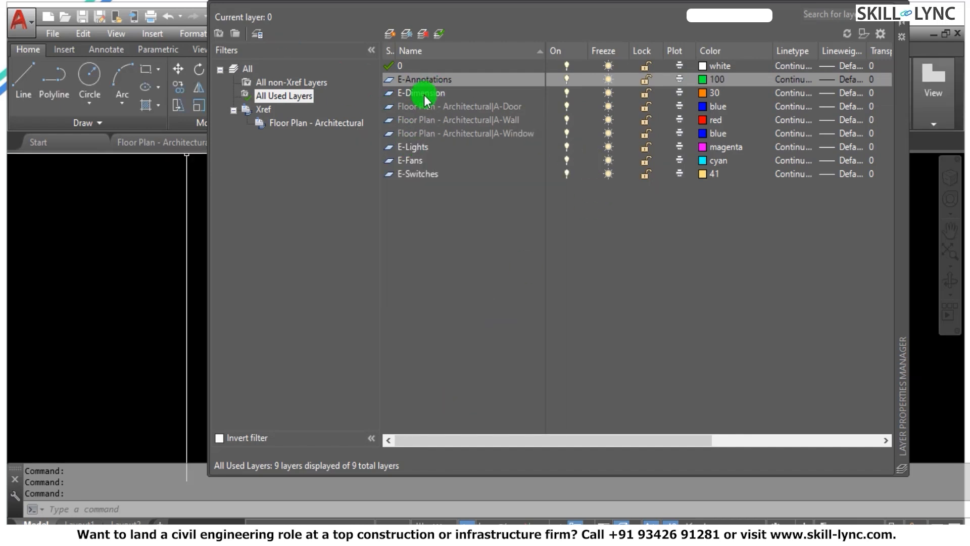
# Make E-Lights the current layer and close the layer manager.
pyautogui.click(419, 148)
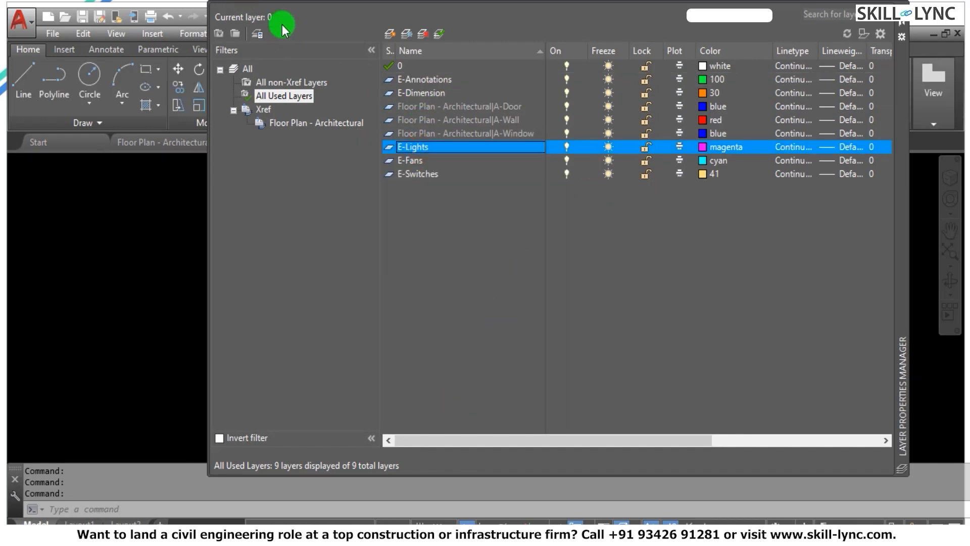
pyautogui.rightClick(452, 145)
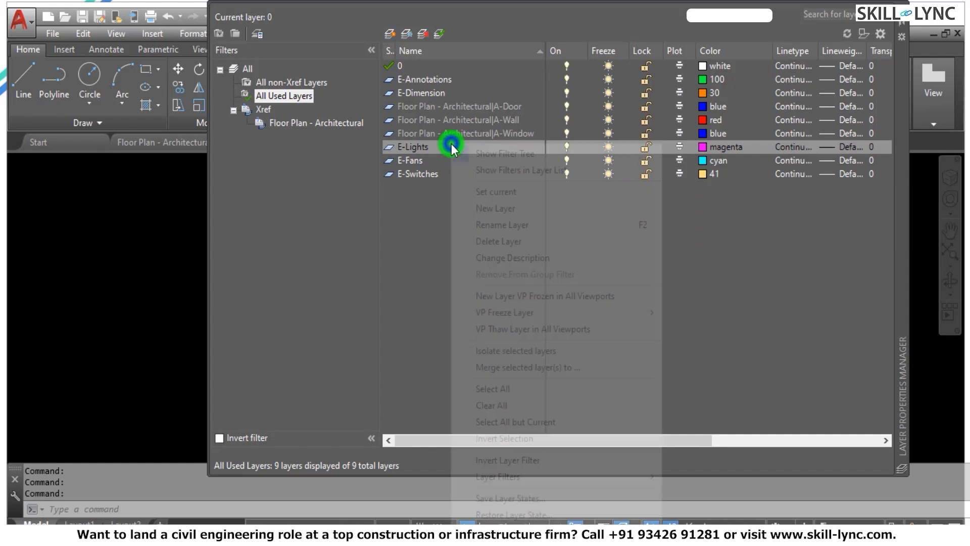
pyautogui.click(511, 192)
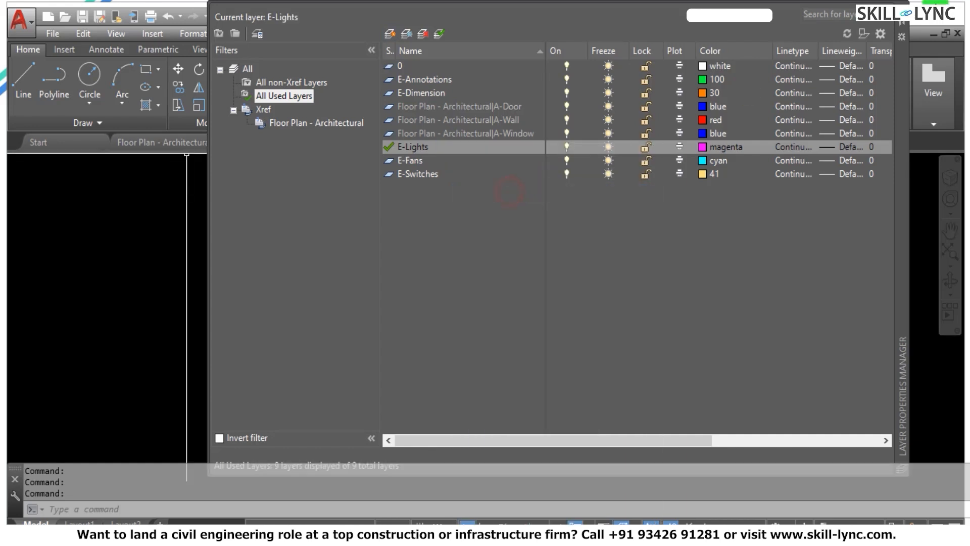
pyautogui.click(902, 23)
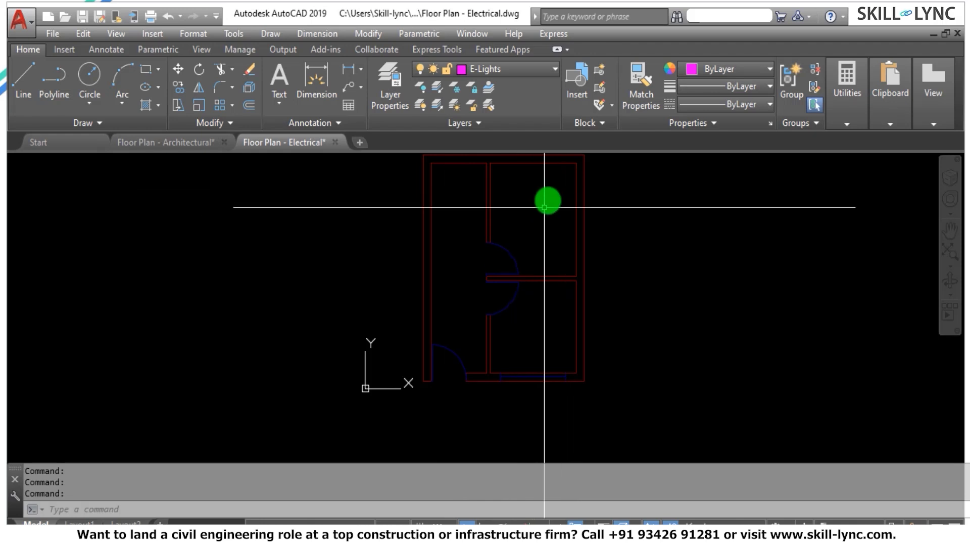
pyautogui.scroll(-2, 552, 205)
pyautogui.scroll(2, 565, 155)
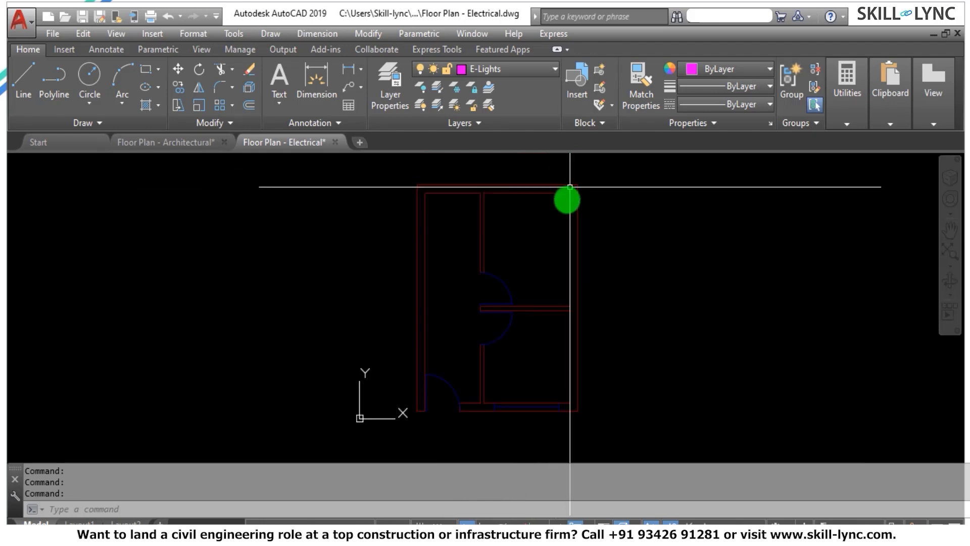
pyautogui.scroll(-5, 570, 187)
pyautogui.scroll(3, 556, 208)
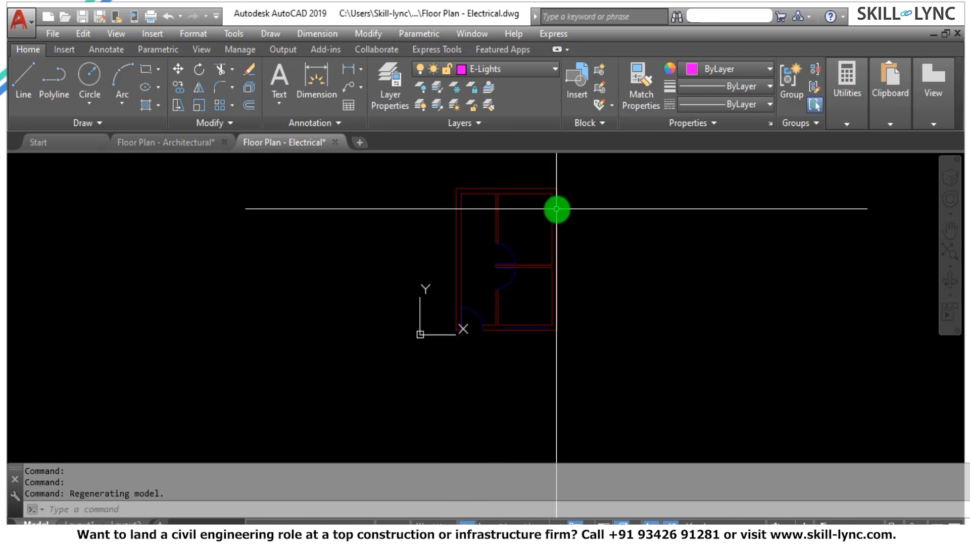
pyautogui.scroll(2, 557, 208)
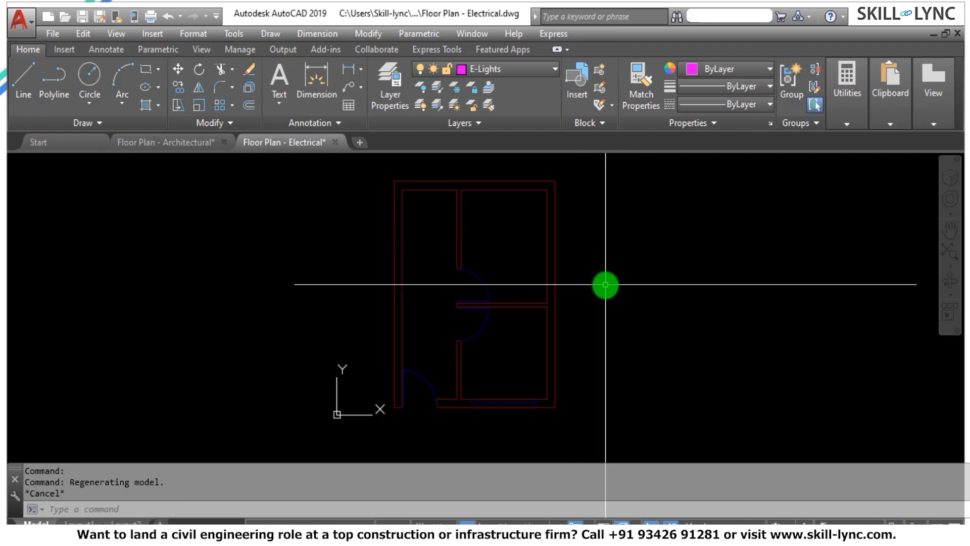
pyautogui.write('C')
pyautogui.press('Return')
pyautogui.click(630, 256)
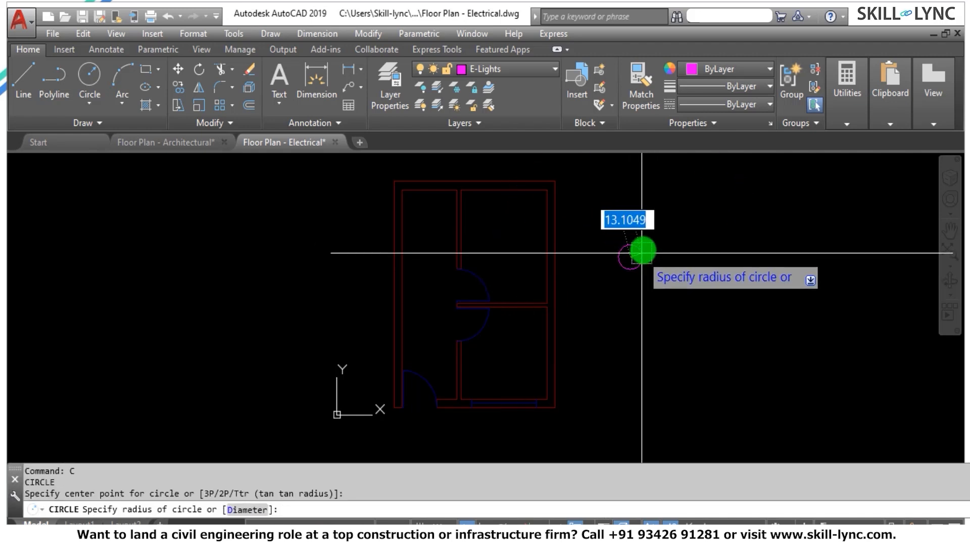
pyautogui.press('Escape')
# Draw a circle with a diameter of 10 in the empty space to the right of the floor plan.
pyautogui.scroll(2, 646, 227)
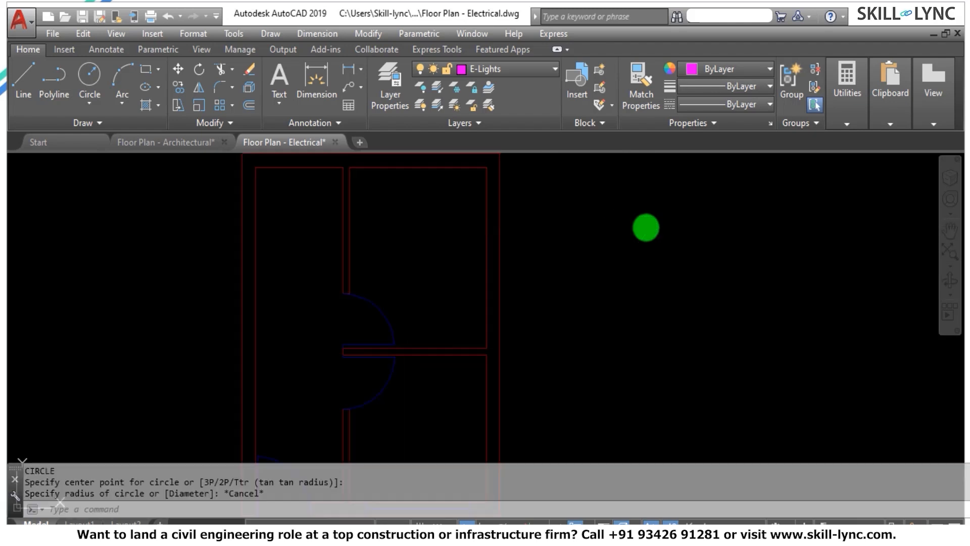
pyautogui.write('C')
pyautogui.press('Return')
pyautogui.click(624, 268)
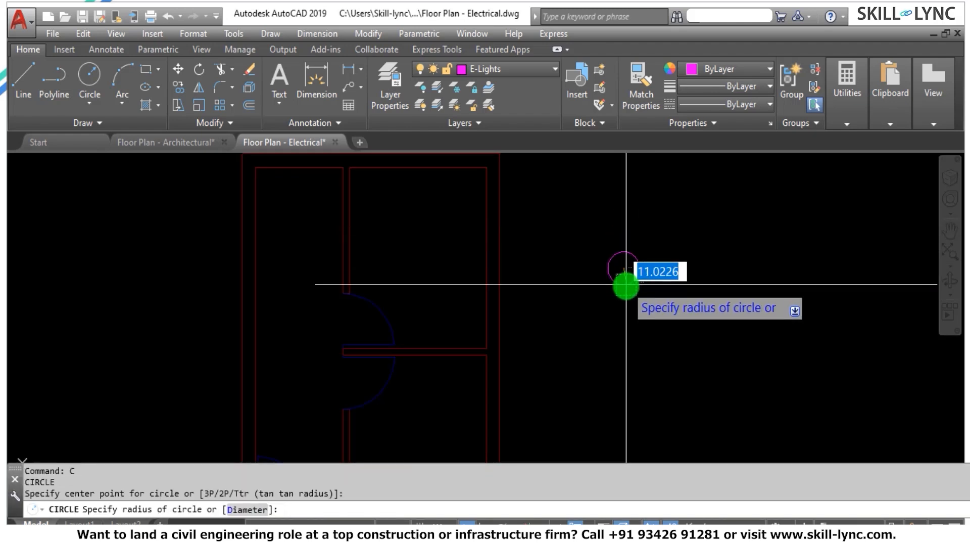
pyautogui.write('d')
pyautogui.press('Return')
pyautogui.write('10')
pyautogui.press('Return')
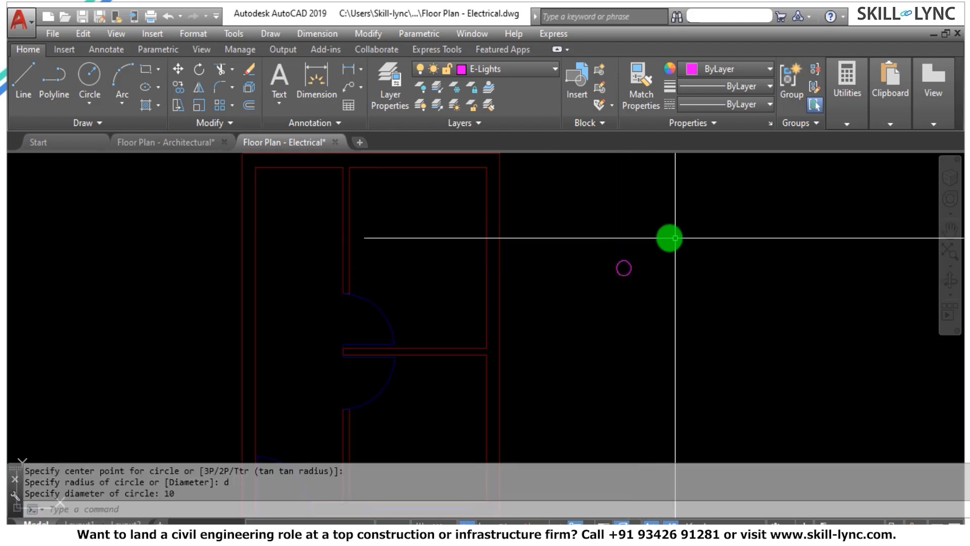
pyautogui.press('Escape')
pyautogui.press('Escape')
pyautogui.scroll(3, 612, 269)
pyautogui.write('o')
pyautogui.press('Return')
pyautogui.write('t')
pyautogui.press('Return')
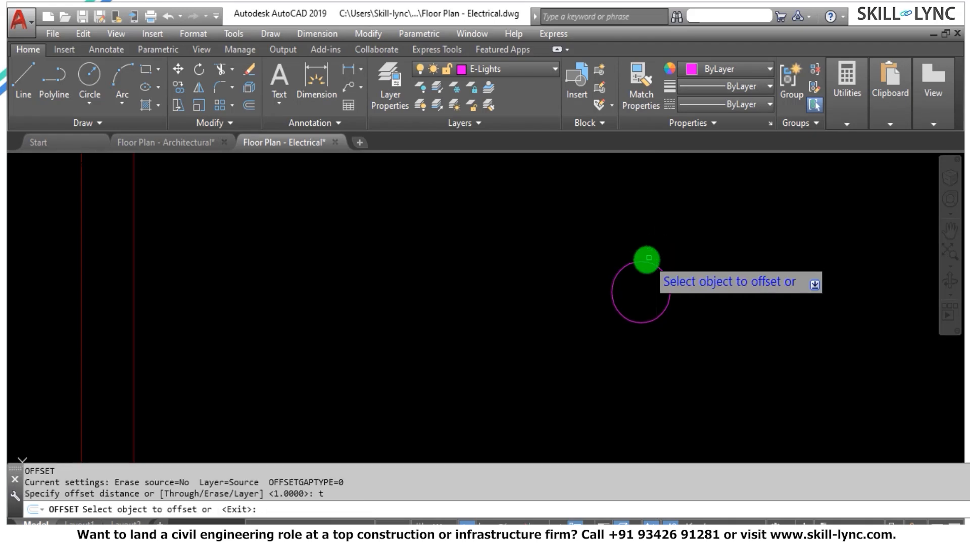
pyautogui.click(647, 261)
pyautogui.scroll(2, 644, 264)
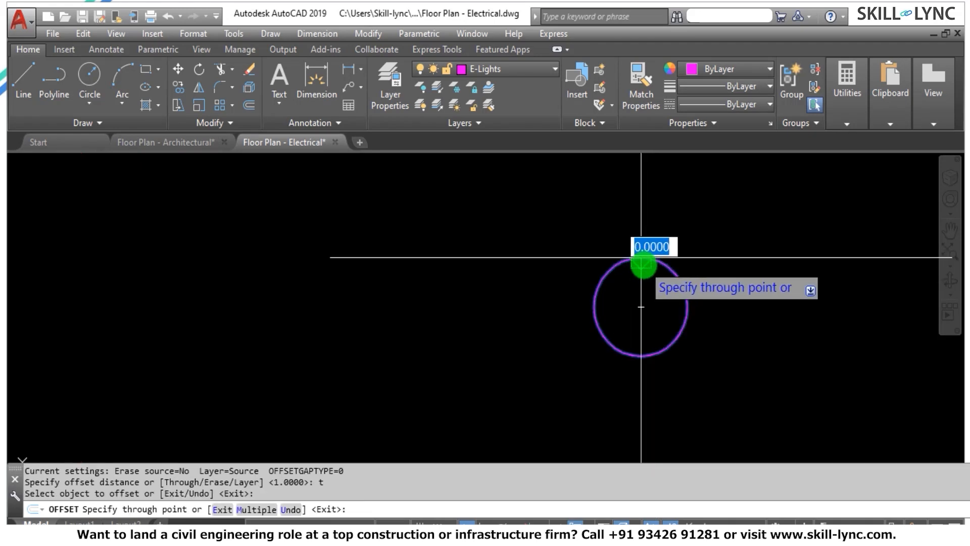
pyautogui.press('Escape')
# Offset the circle inward by a distance of 1 to form a ring.
pyautogui.write('1')
pyautogui.press('Return')
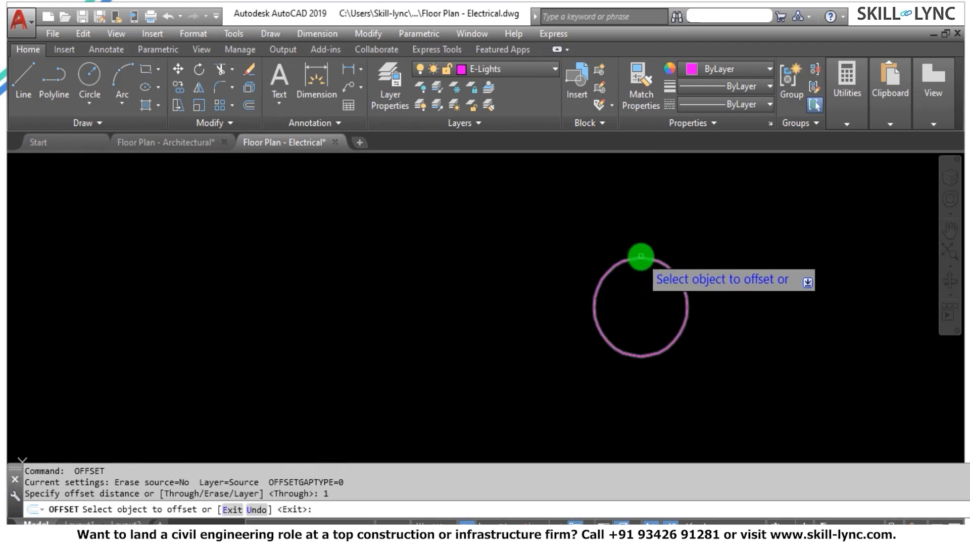
pyautogui.click(639, 258)
pyautogui.click(640, 307)
pyautogui.press('Escape')
pyautogui.press('Escape')
pyautogui.press('Escape')
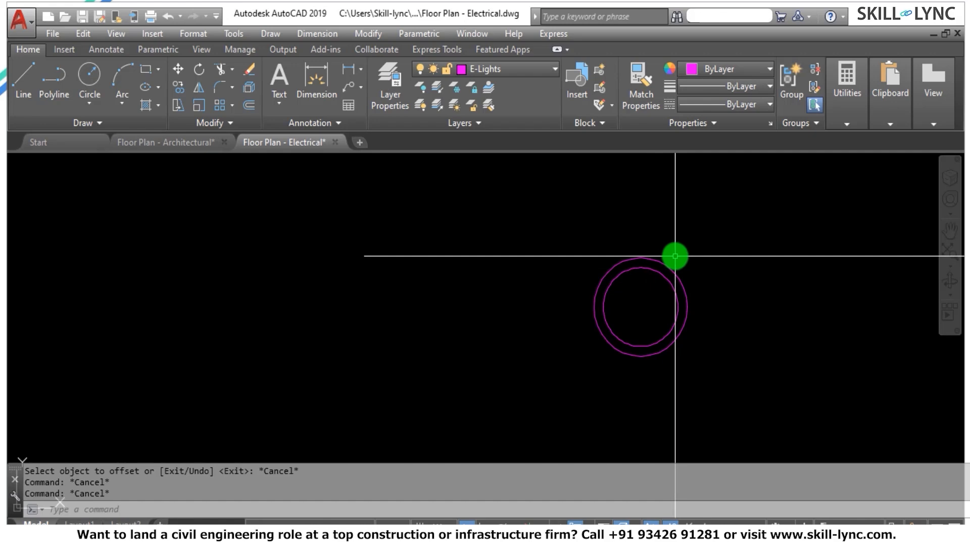
# Define the two concentric circles as a block named Concealed Lights, with its base point at their center.
pyautogui.write('b')
pyautogui.press('Return')
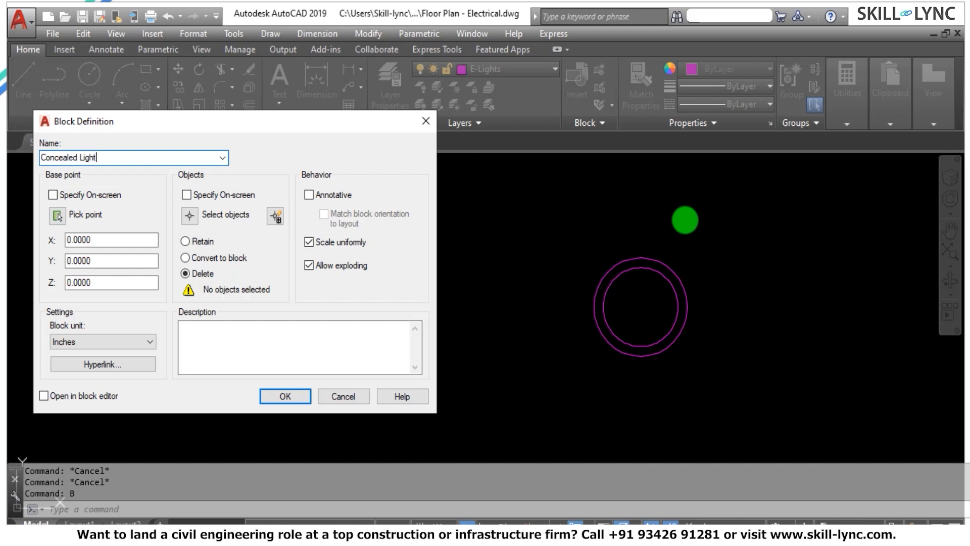
pyautogui.click(190, 213)
pyautogui.click(700, 375)
pyautogui.click(547, 235)
pyautogui.rightClick(550, 240)
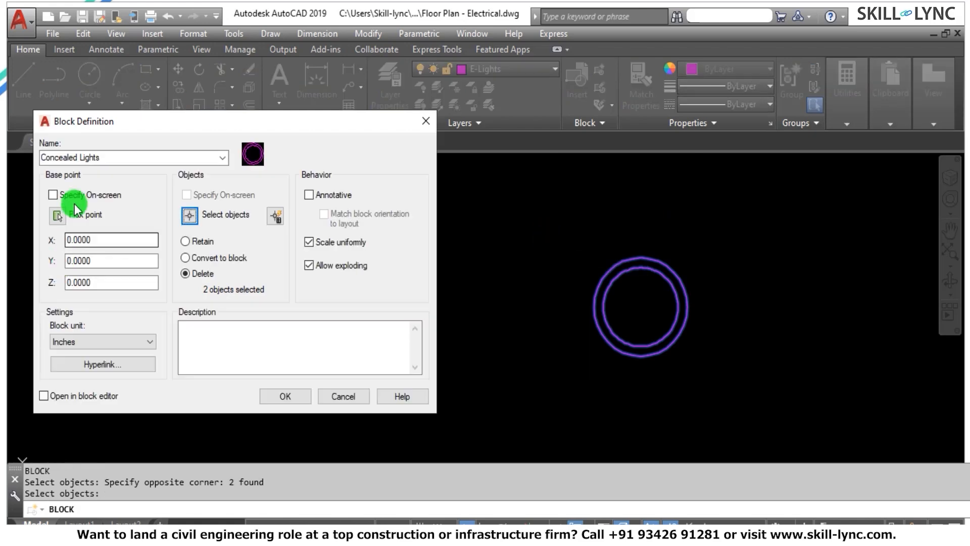
pyautogui.click(58, 216)
pyautogui.click(641, 306)
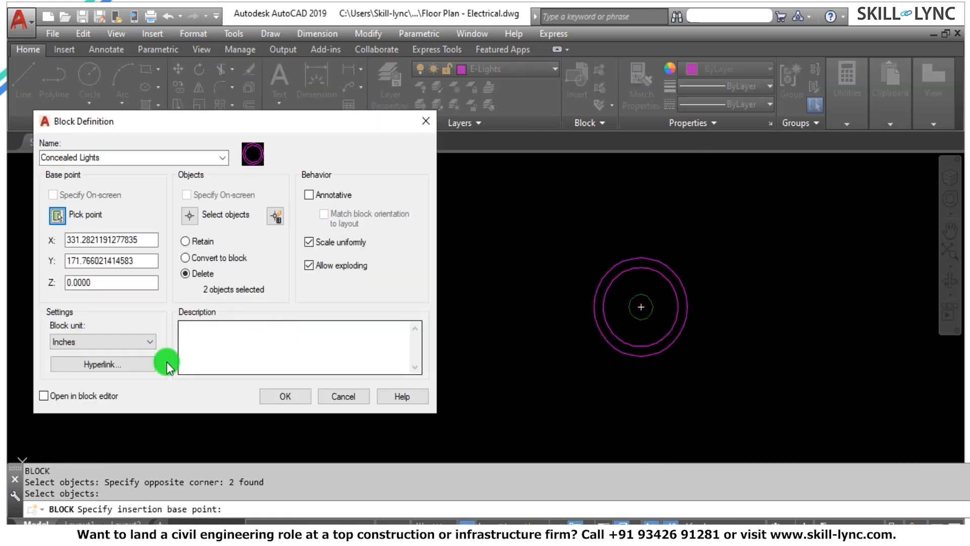
pyautogui.click(288, 400)
pyautogui.scroll(-10, 611, 241)
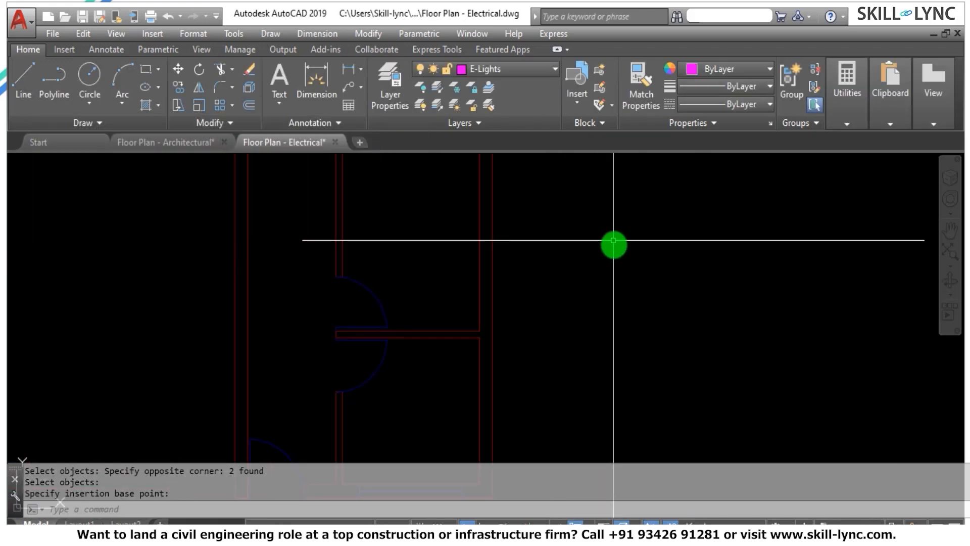
pyautogui.press('Escape')
# Insert the Concealed Lights block in the upper-right room of the floor plan, near the room's upper-left corner.
pyautogui.scroll(4, 556, 202)
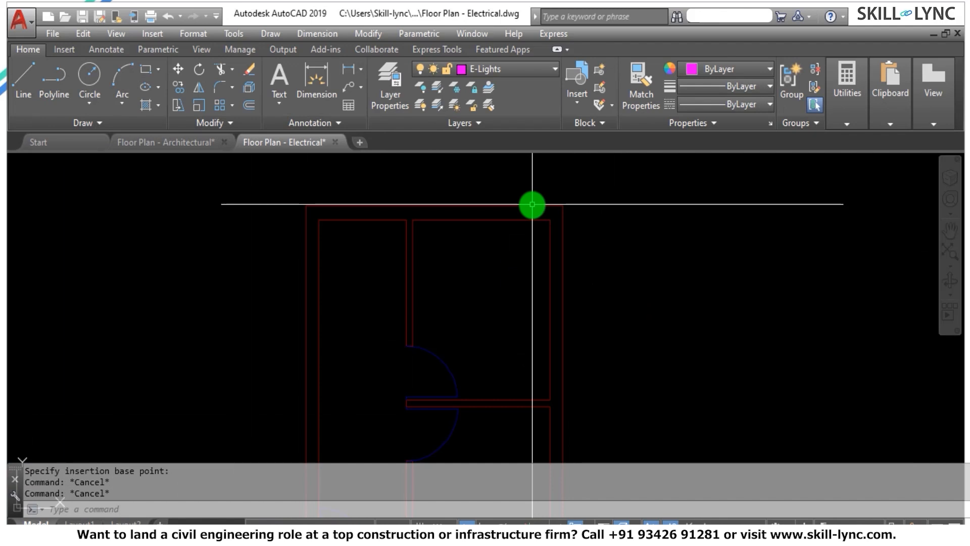
pyautogui.write('I')
pyautogui.press('Return')
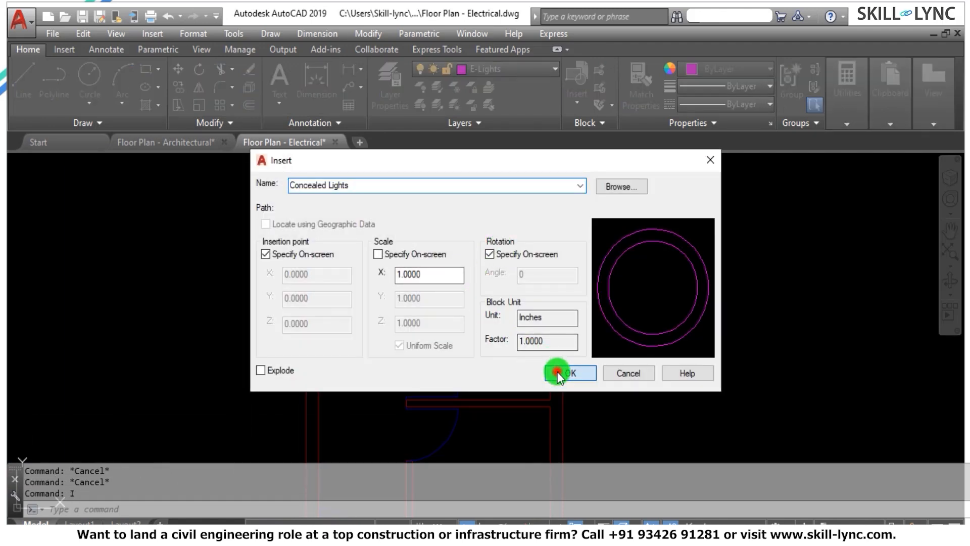
pyautogui.click(557, 373)
pyautogui.click(427, 240)
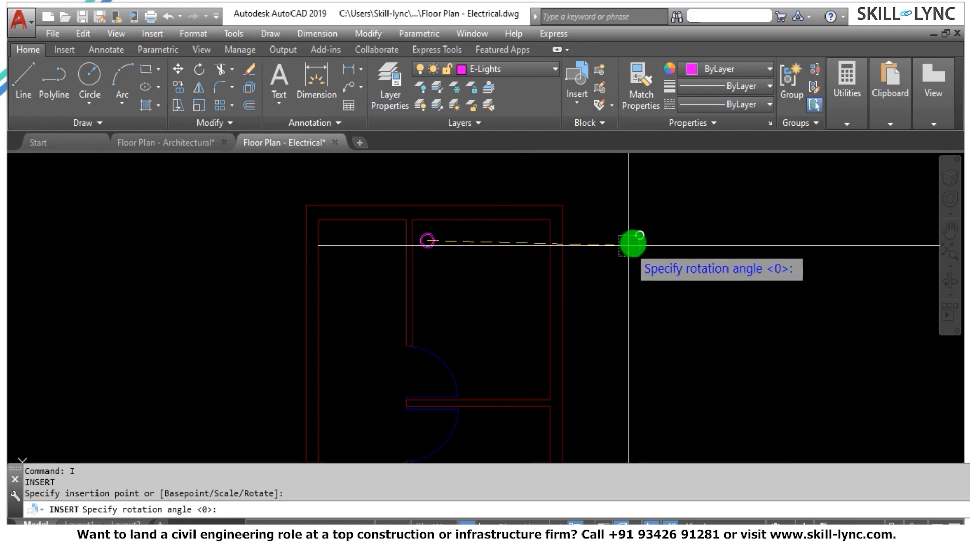
pyautogui.press('Escape')
pyautogui.press('Escape')
# Copy the inserted light horizontally from its center to near the room's upper-right corner, with Ortho on.
pyautogui.write('C')
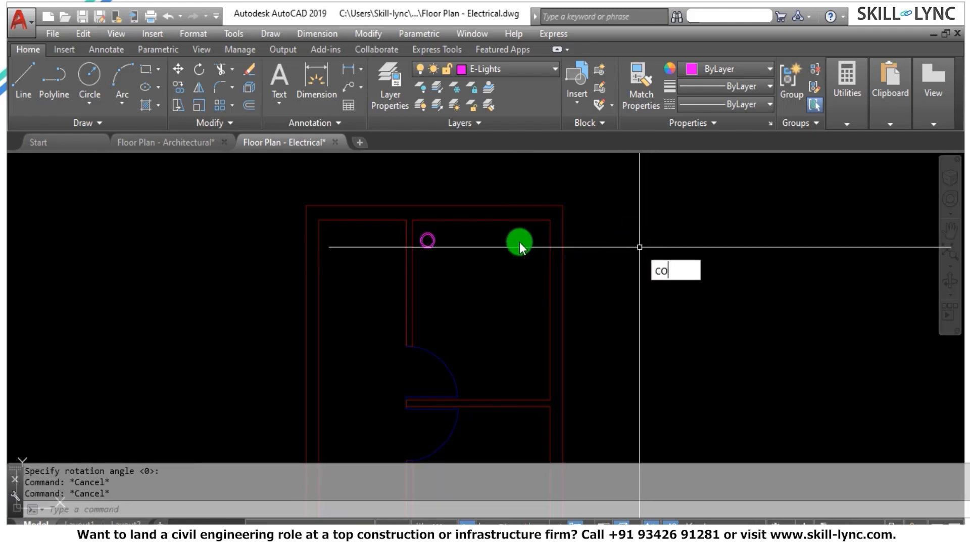
pyautogui.write('O')
pyautogui.press('Return')
pyautogui.click(461, 255)
pyautogui.click(424, 243)
pyautogui.press('Return')
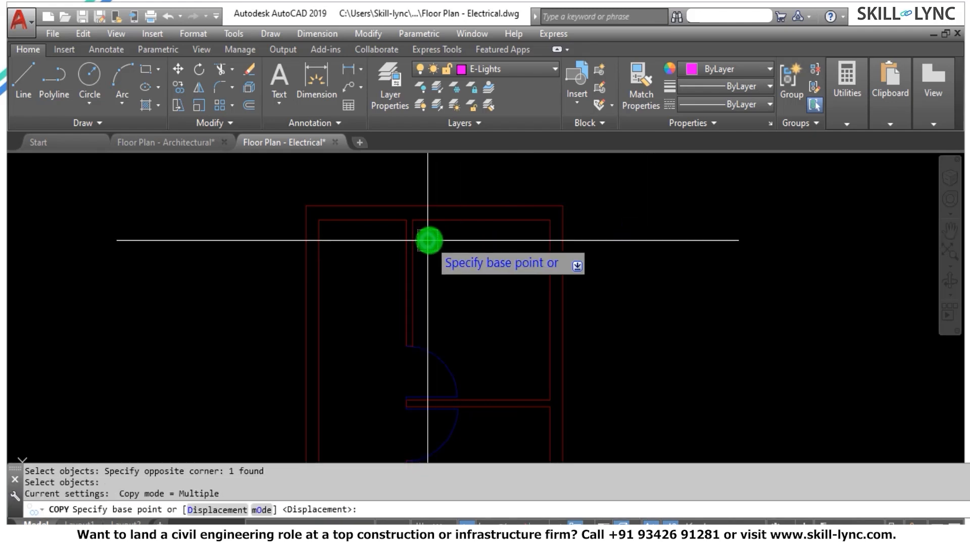
pyautogui.click(428, 240)
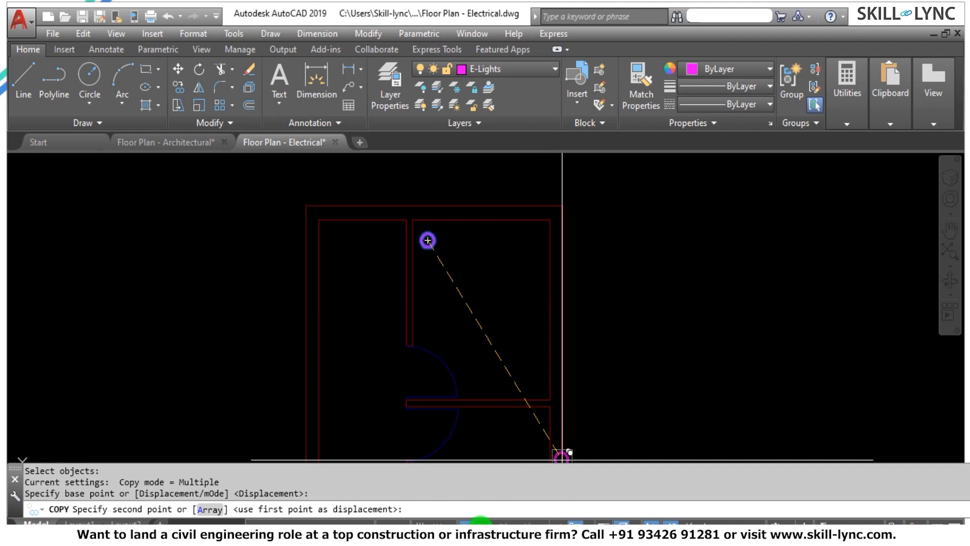
pyautogui.click(536, 254)
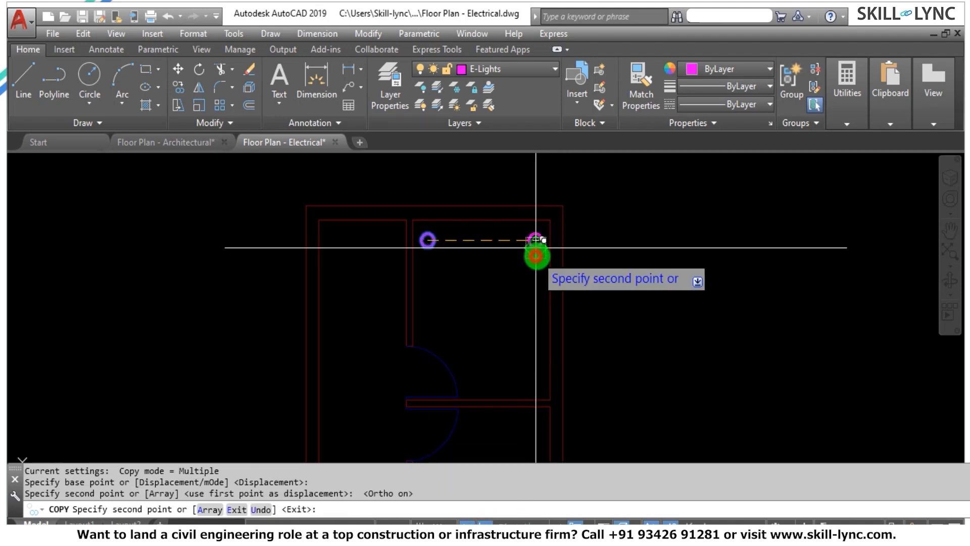
pyautogui.press('Escape')
pyautogui.press('Escape')
# Copy the light at the upper-right room's upper-right corner straight down to near the room's lower-right corner.
pyautogui.write('co')
pyautogui.press('Return')
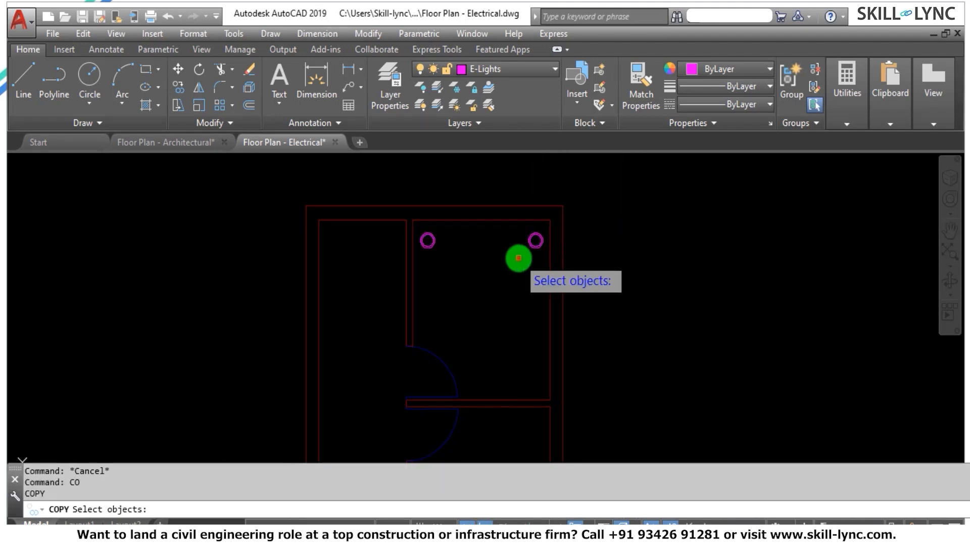
pyautogui.click(517, 259)
pyautogui.click(562, 232)
pyautogui.press('Return')
pyautogui.click(624, 227)
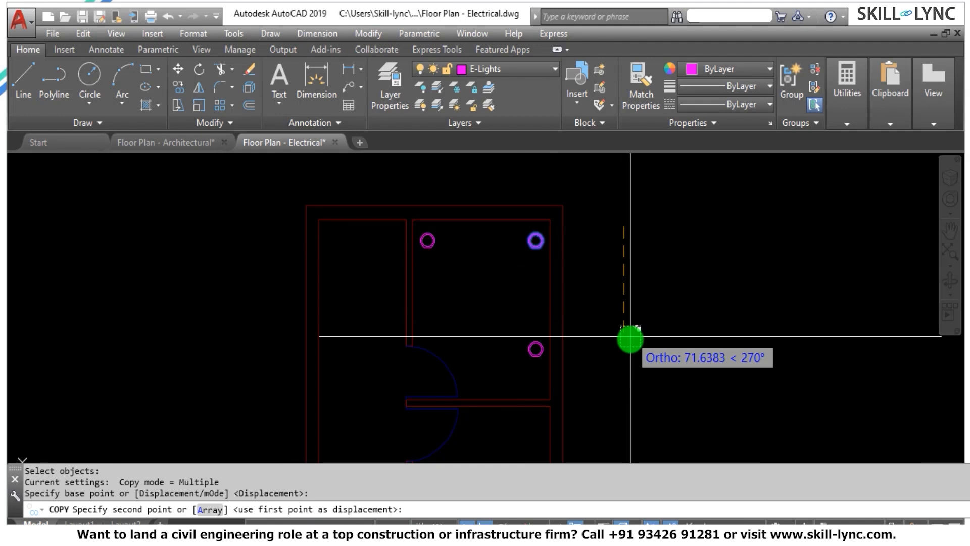
pyautogui.click(630, 372)
pyautogui.press('Escape')
pyautogui.scroll(3, 538, 204)
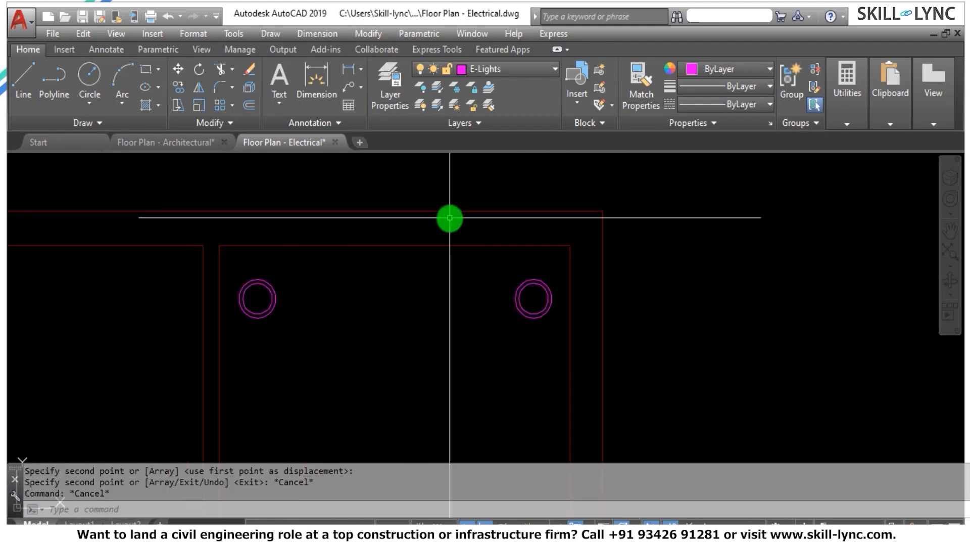
pyautogui.scroll(-3, 531, 182)
pyautogui.press('Escape')
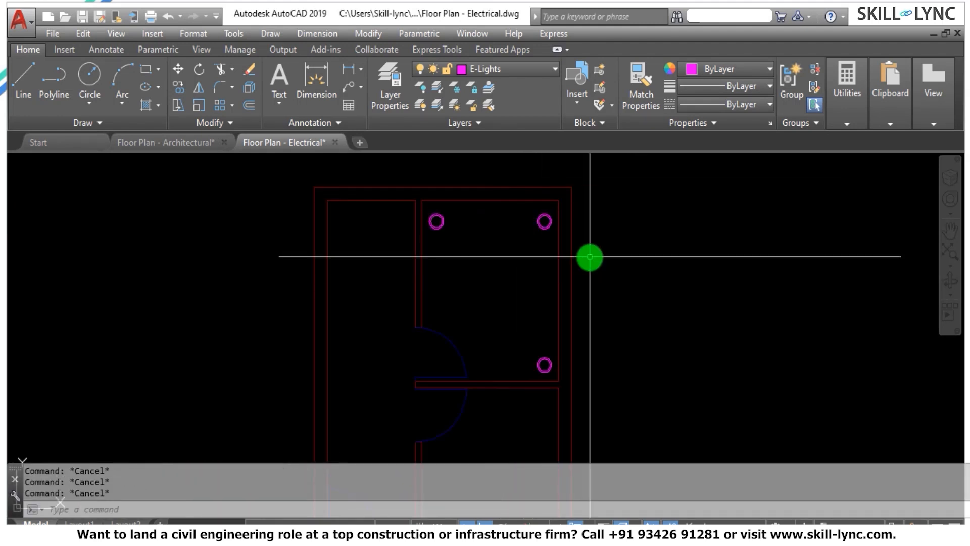
# Draw a circle with a diameter of 42 in the empty area to the right of the floor plan.
pyautogui.write('c')
pyautogui.press('Return')
pyautogui.click(666, 269)
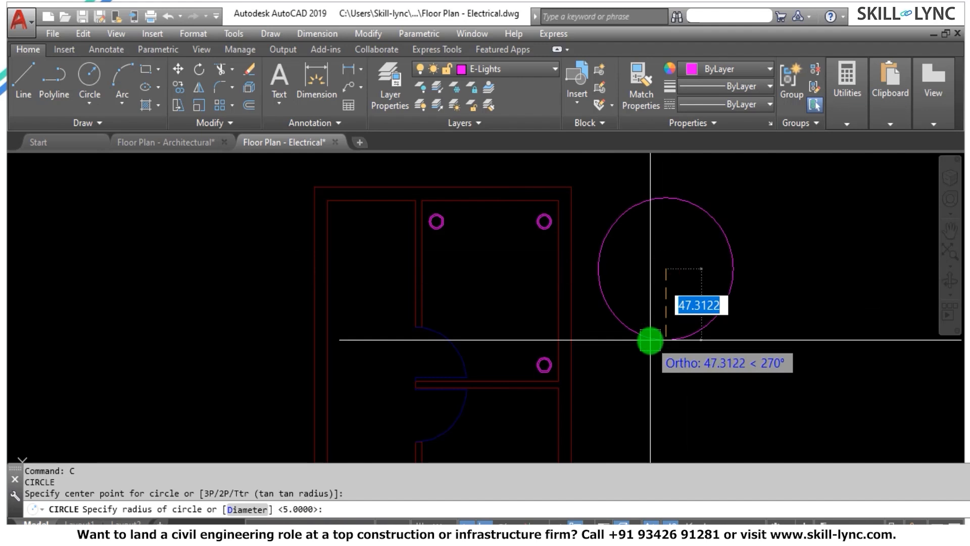
pyautogui.write('d')
pyautogui.press('Return')
pyautogui.write('42')
pyautogui.press('Return')
pyautogui.press('Escape')
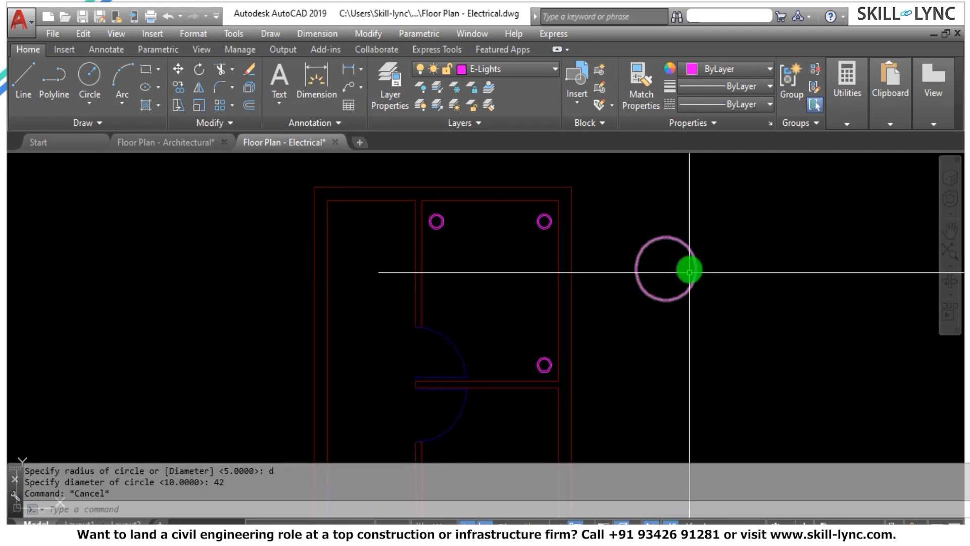
pyautogui.press('Escape')
# With Osnap and Ortho off for the last segment, draw a line from the circle's top to its center and diagonally down-left past the circle.
pyautogui.scroll(2, 692, 246)
pyautogui.write('l')
pyautogui.press('Return')
pyautogui.click(649, 280)
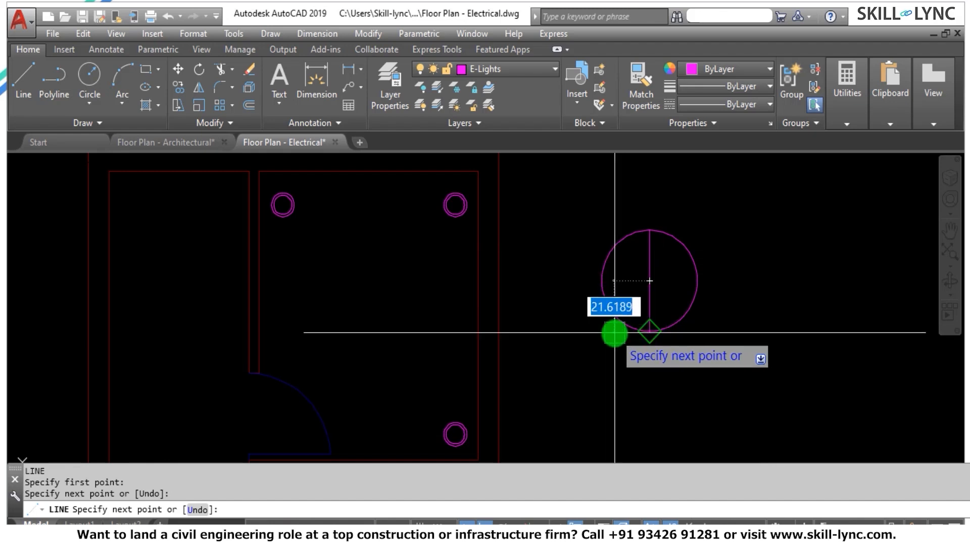
pyautogui.press('F3')
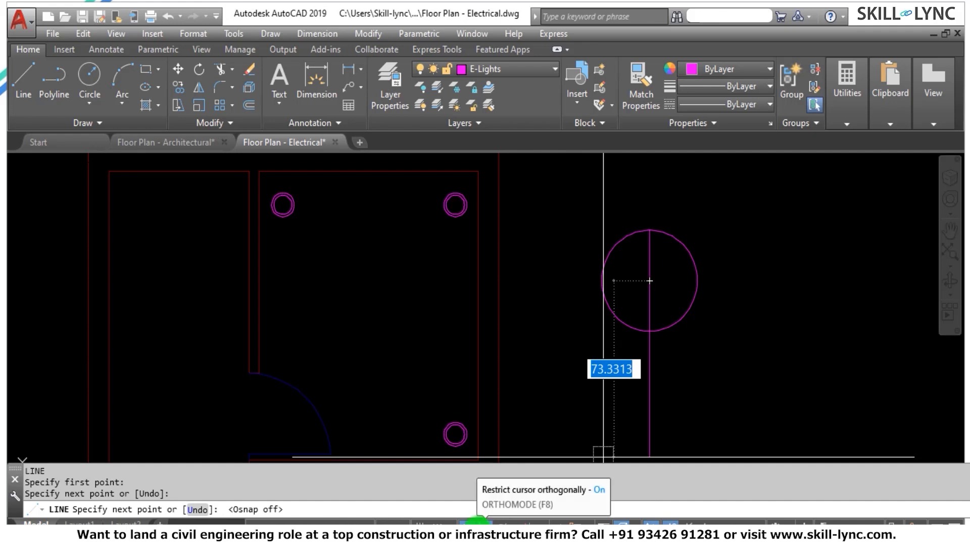
pyautogui.click(477, 521)
pyautogui.click(585, 340)
pyautogui.press('Escape')
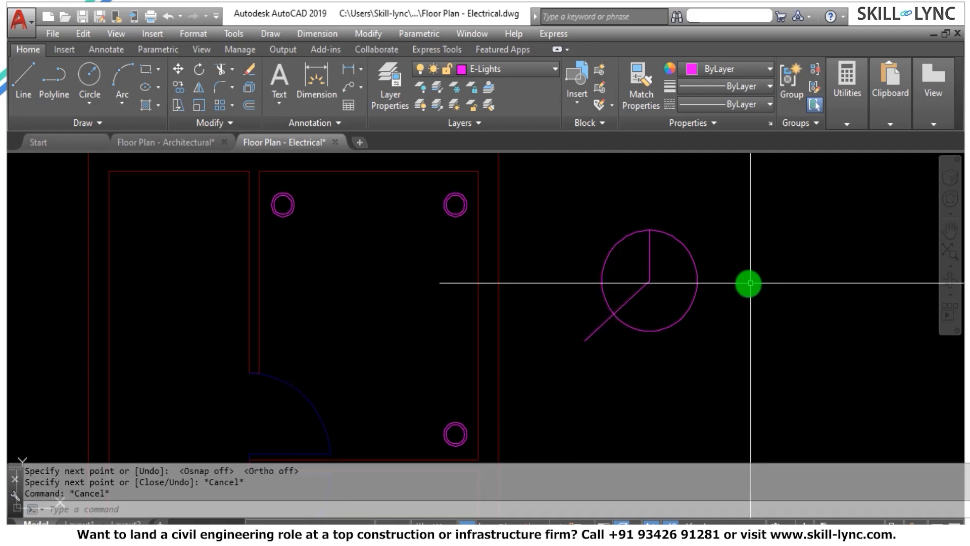
# Mirror the diagonal line about the vertical axis through the circle's center, with Osnap and Ortho on, keeping the original.
pyautogui.write('mi')
pyautogui.press('Return')
pyautogui.click(647, 302)
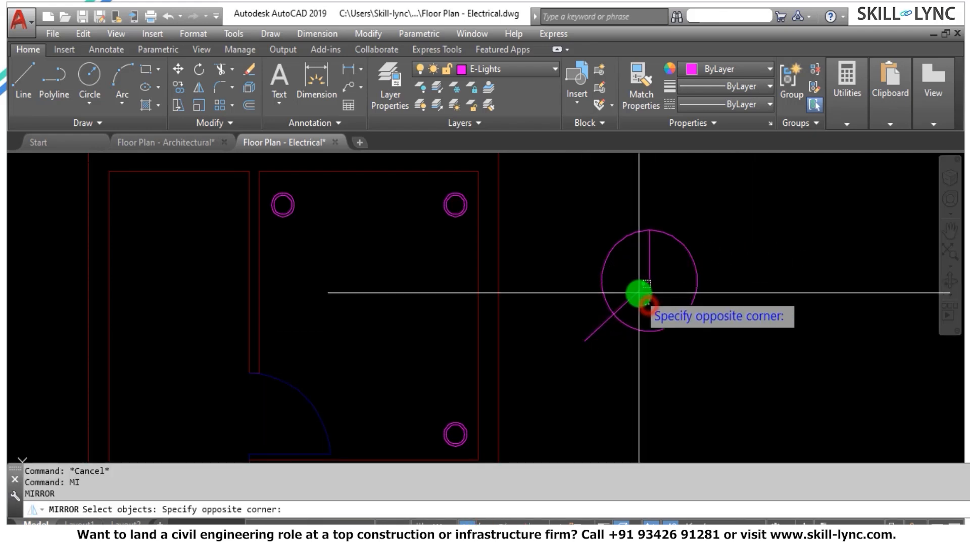
pyautogui.click(640, 296)
pyautogui.click(641, 297)
pyautogui.click(621, 281)
pyautogui.press('Return')
pyautogui.click(649, 281)
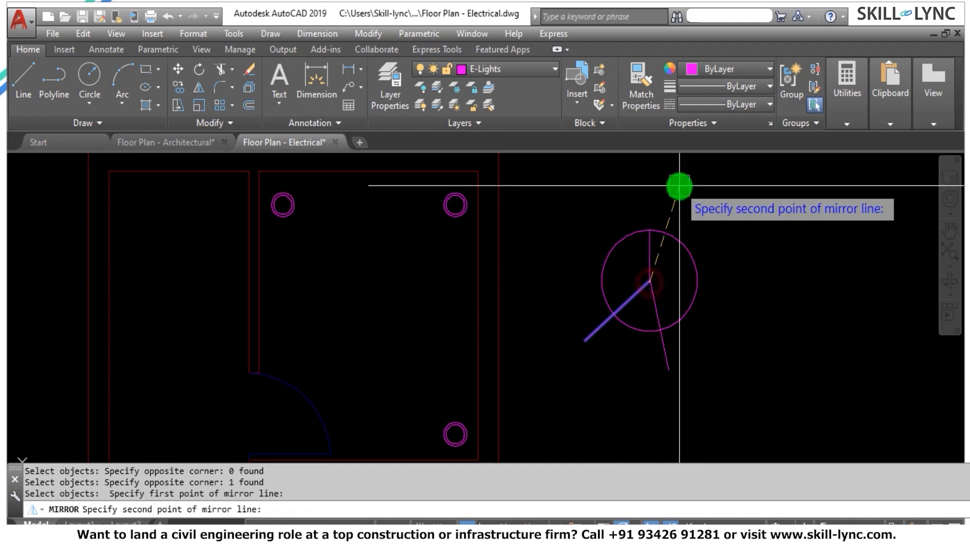
pyautogui.press('F3')
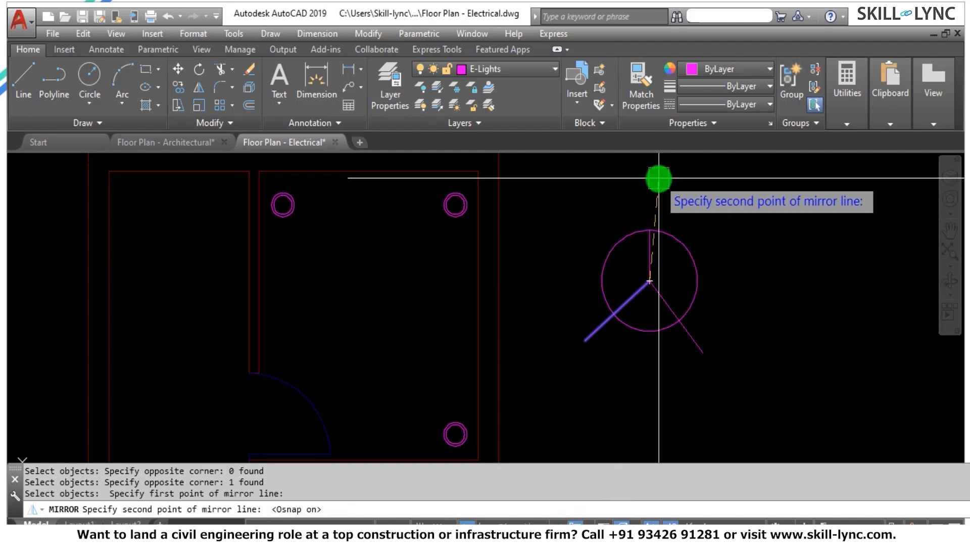
pyautogui.click(485, 520)
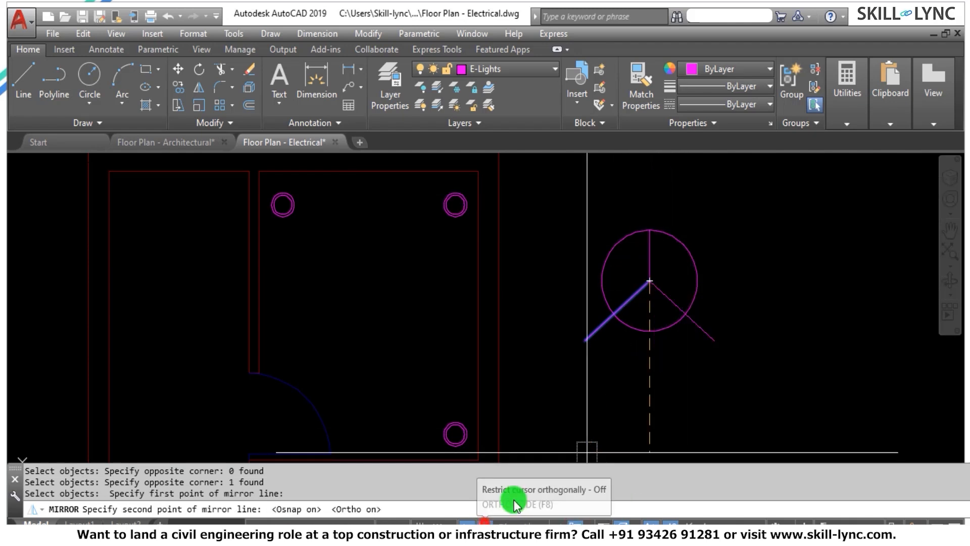
pyautogui.click(689, 199)
pyautogui.write('n')
pyautogui.press('Return')
pyautogui.press('Escape')
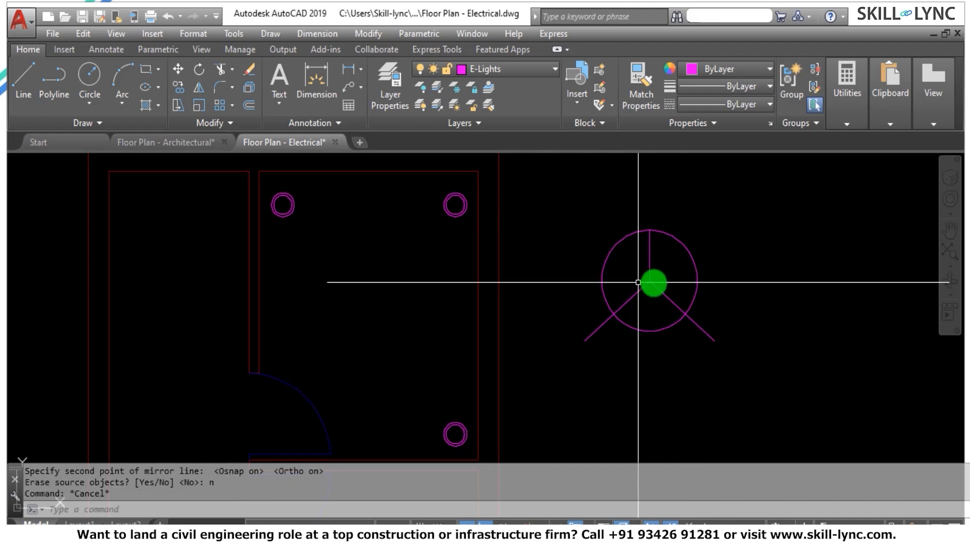
# Trim off the ends of both diagonal lines that extend outside the circle, keeping the circle whole.
pyautogui.scroll(2, 730, 281)
pyautogui.write('tr')
pyautogui.press('Return')
pyautogui.press('Return')
pyautogui.click(688, 340)
pyautogui.click(604, 403)
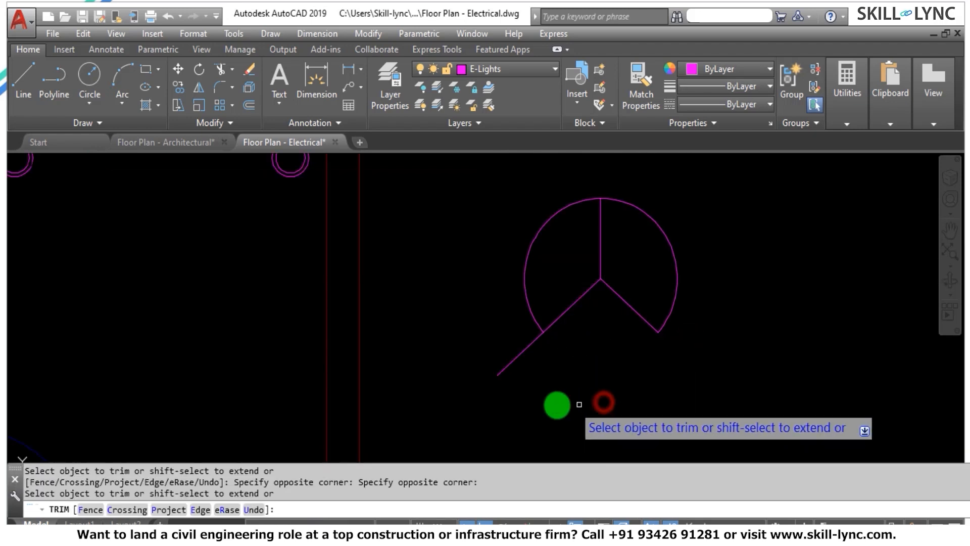
pyautogui.write('u')
pyautogui.press('Return')
pyautogui.click(700, 350)
pyautogui.click(650, 384)
pyautogui.click(550, 384)
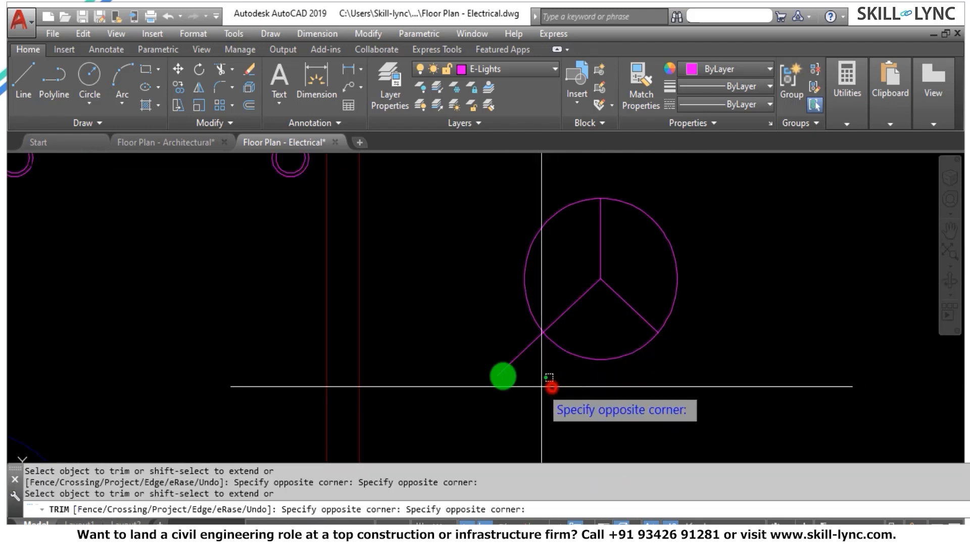
pyautogui.click(494, 357)
pyautogui.press('Escape')
# Move the circle and its three inner lines to the E-Fans layer.
pyautogui.click(711, 378)
pyautogui.click(494, 165)
pyautogui.click(498, 71)
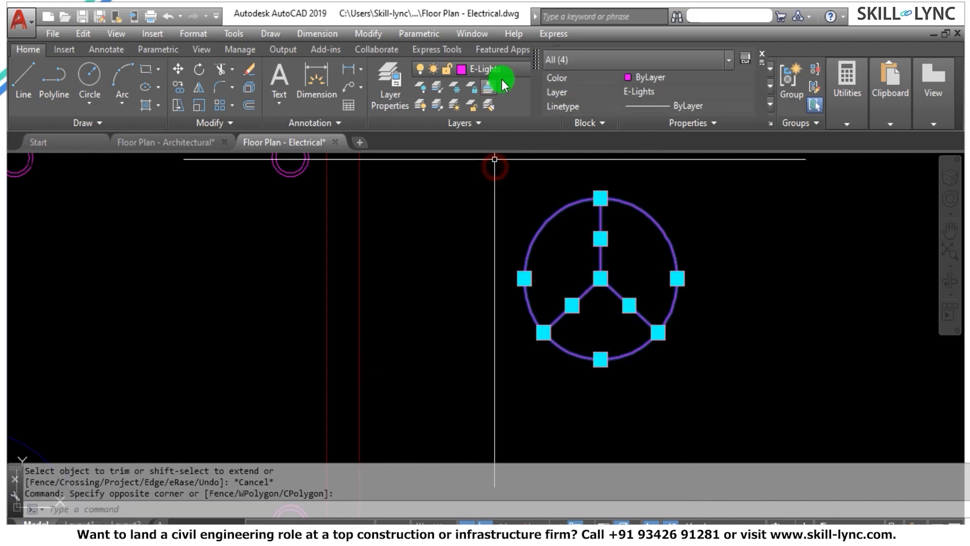
pyautogui.click(504, 139)
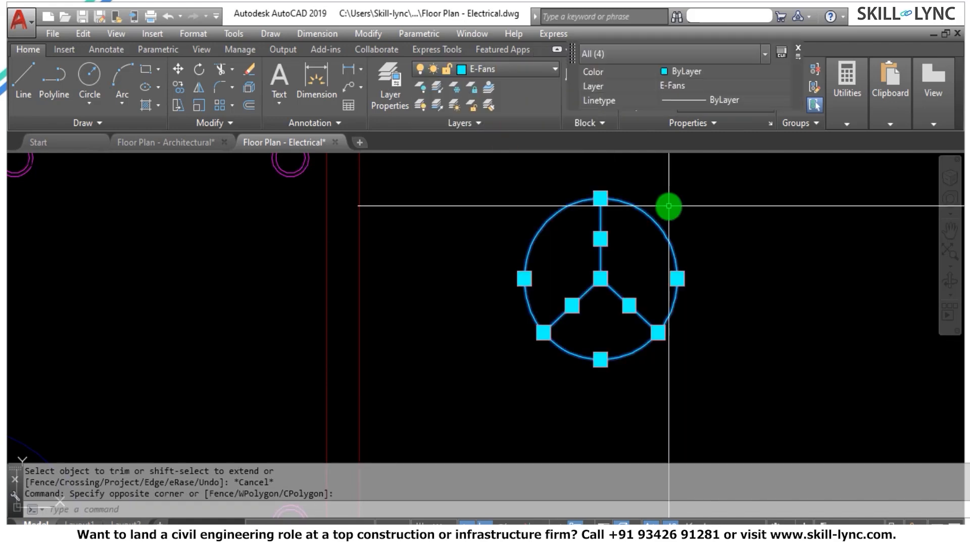
pyautogui.press('Escape')
# Define the circle and its three lines as a block named Fan, with its base point at the circle's center.
pyautogui.scroll(-6, 672, 206)
pyautogui.scroll(4, 685, 194)
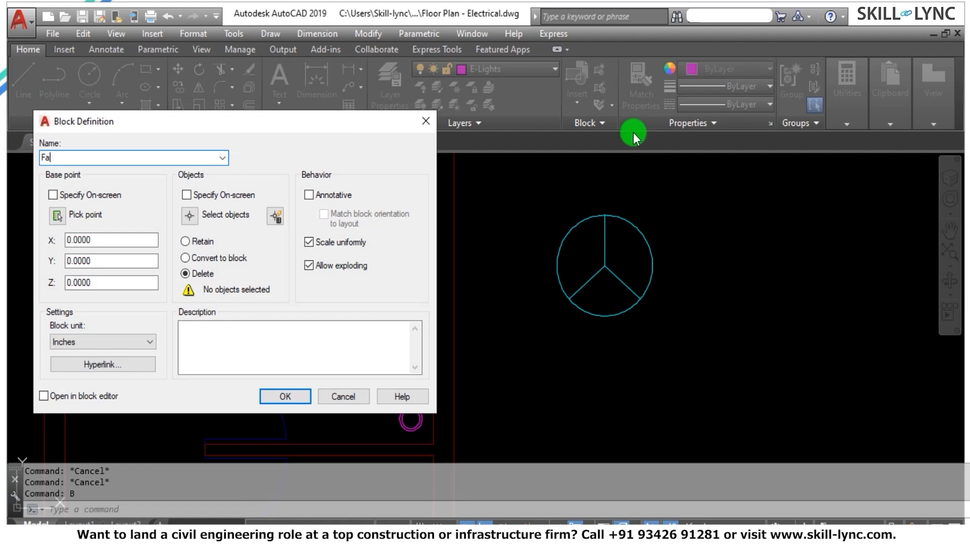
pyautogui.click(283, 397)
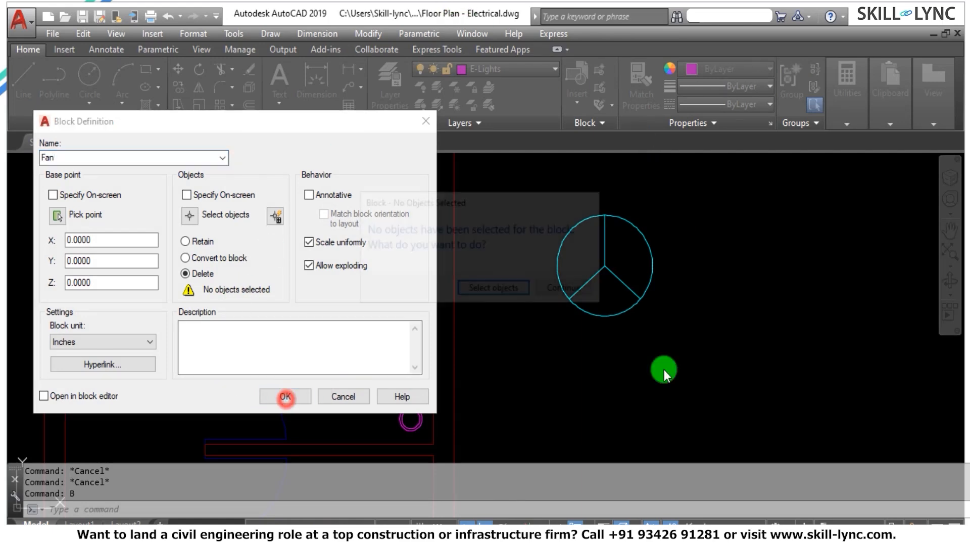
pyautogui.click(495, 289)
pyautogui.click(669, 329)
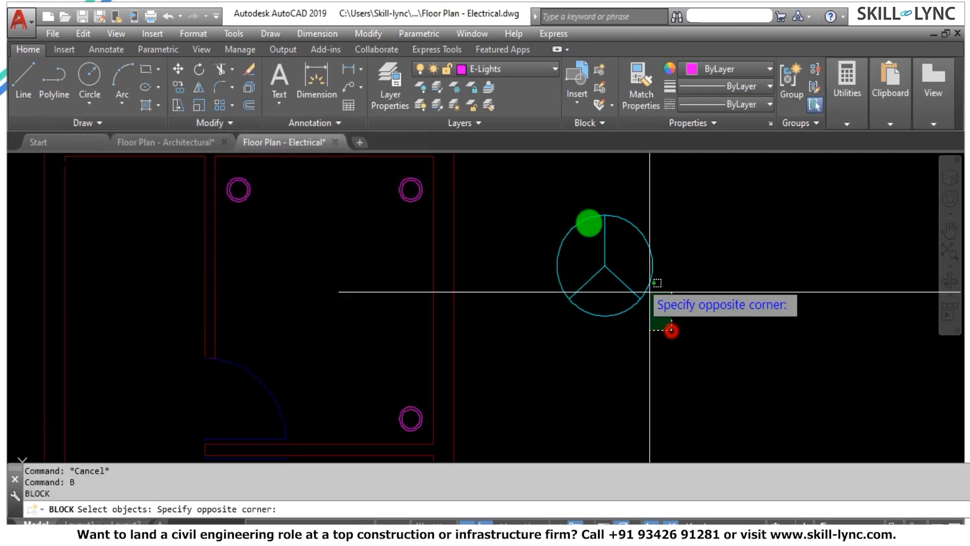
pyautogui.click(538, 193)
pyautogui.press('Return')
pyautogui.click(189, 218)
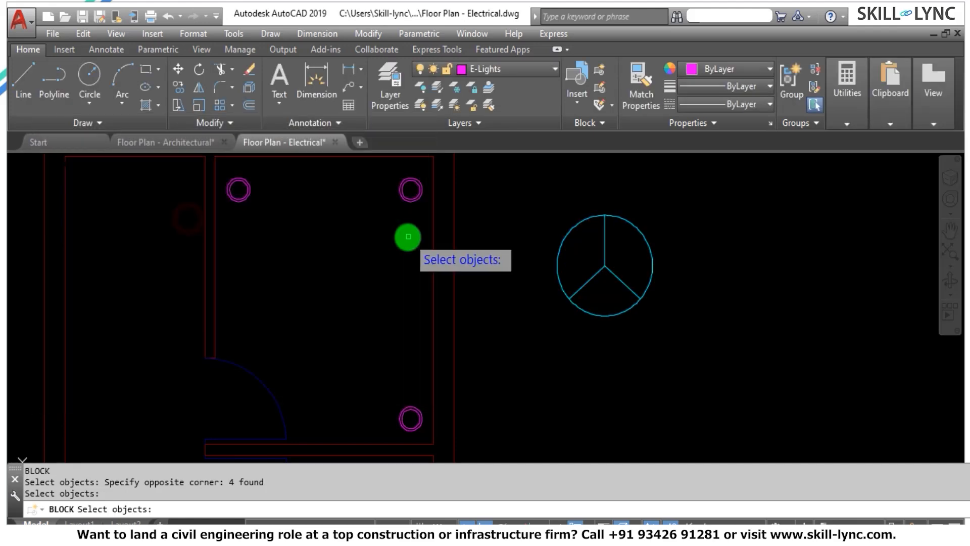
pyautogui.click(697, 325)
pyautogui.click(555, 211)
pyautogui.press('Return')
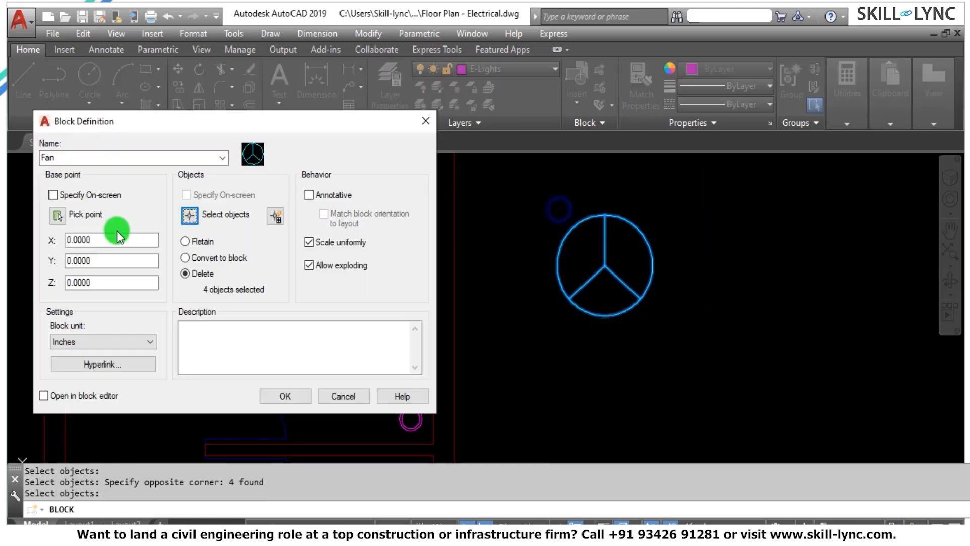
pyautogui.click(57, 216)
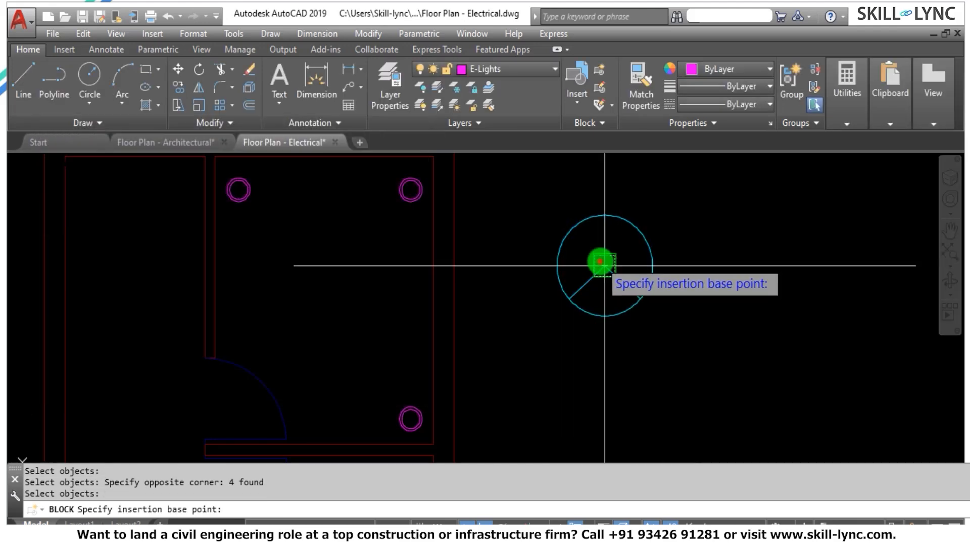
pyautogui.click(605, 265)
pyautogui.click(289, 397)
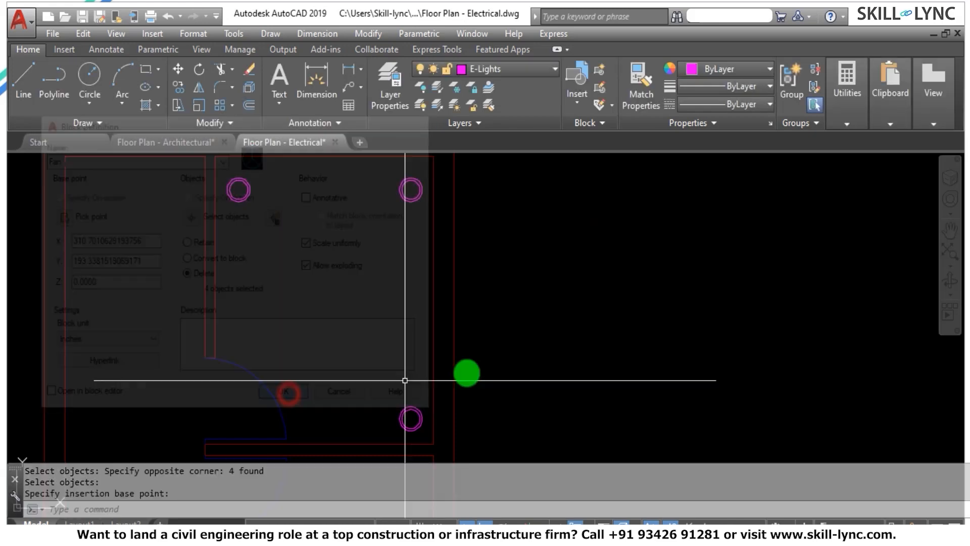
pyautogui.scroll(3, 608, 253)
pyautogui.press('Escape')
pyautogui.press('Escape')
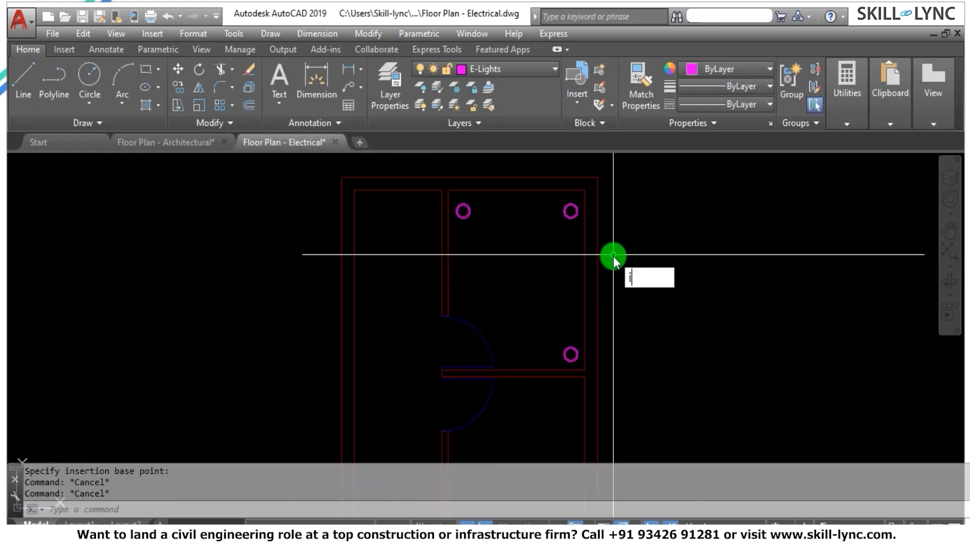
pyautogui.press('Return')
pyautogui.press('Return')
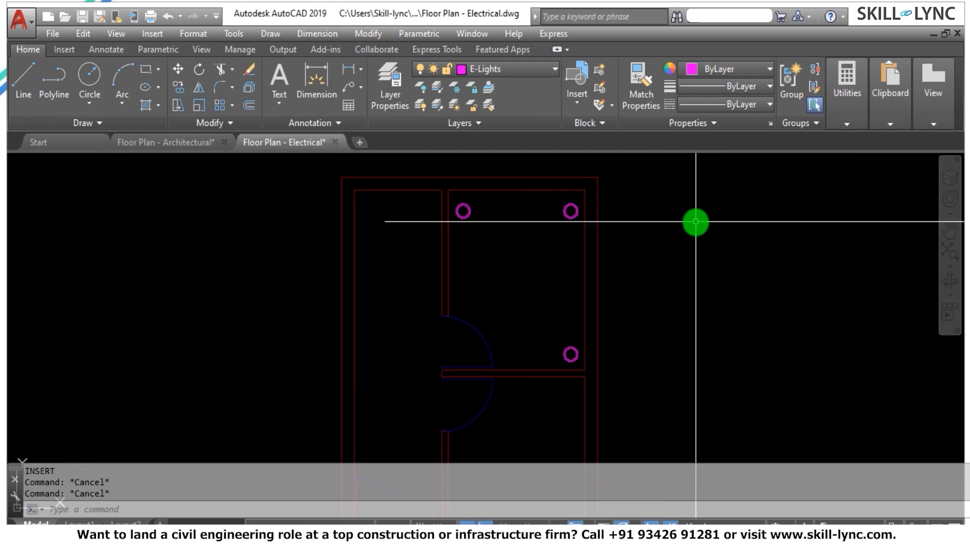
# Make E-Fans the current layer and insert the Fan block near the middle of the upper-right room at rotation 0.
pyautogui.click(515, 76)
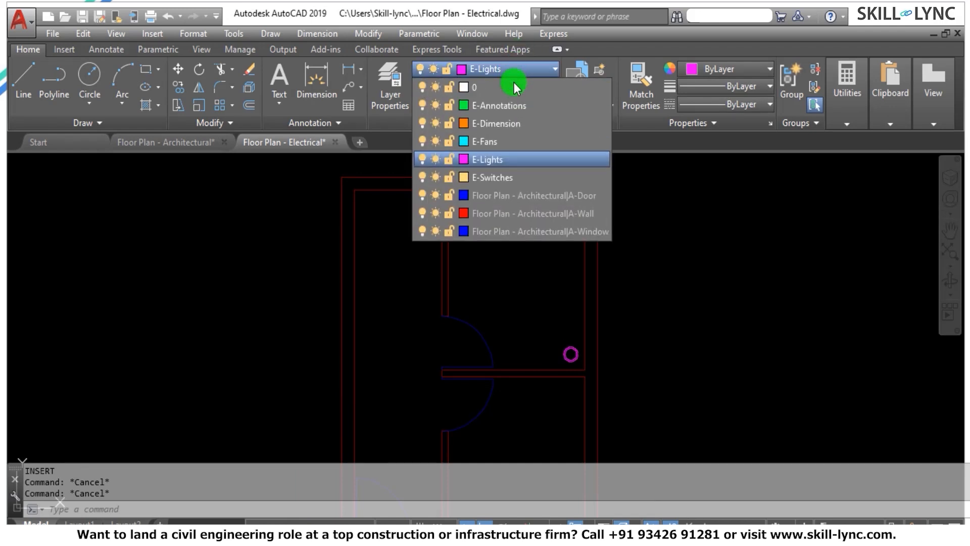
pyautogui.click(506, 139)
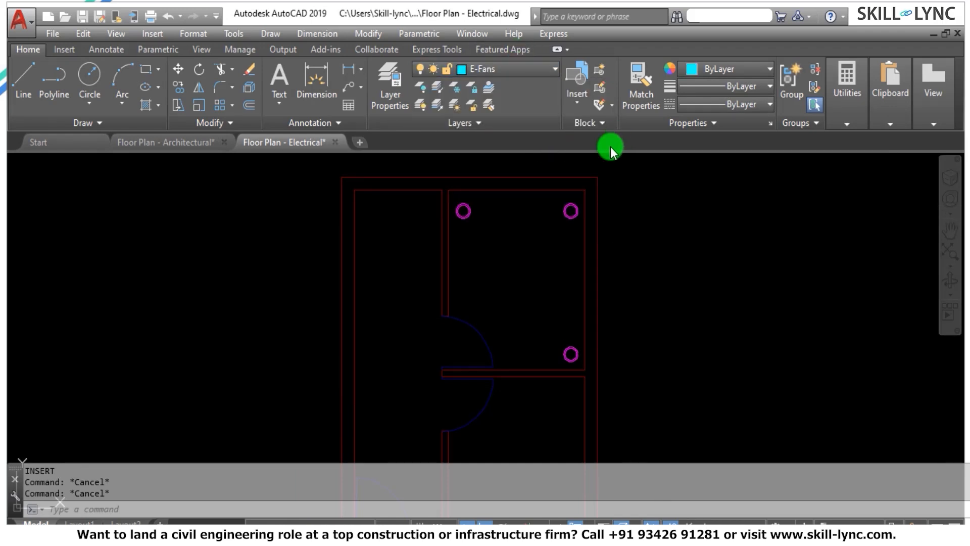
pyautogui.press('Return')
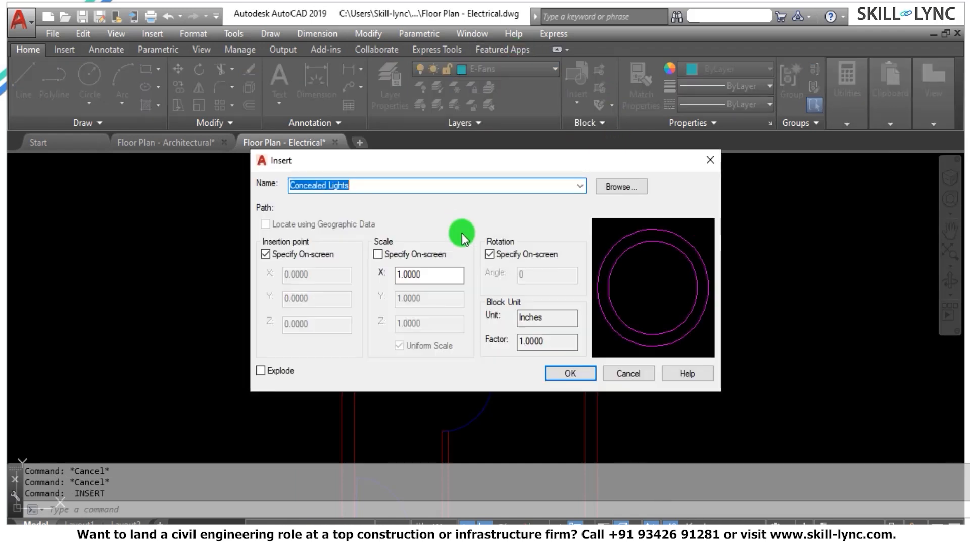
pyautogui.click(583, 187)
pyautogui.click(448, 210)
pyautogui.click(571, 373)
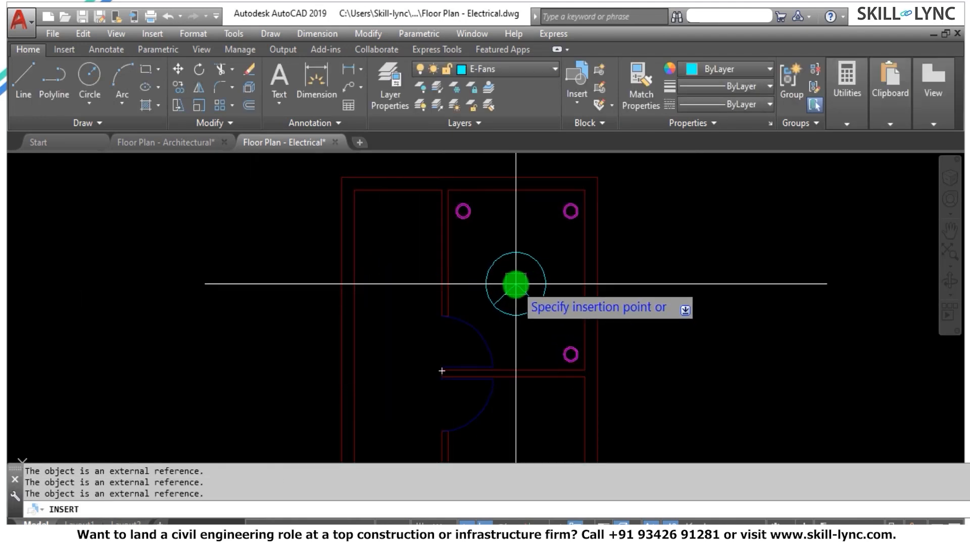
pyautogui.click(515, 283)
pyautogui.press('Return')
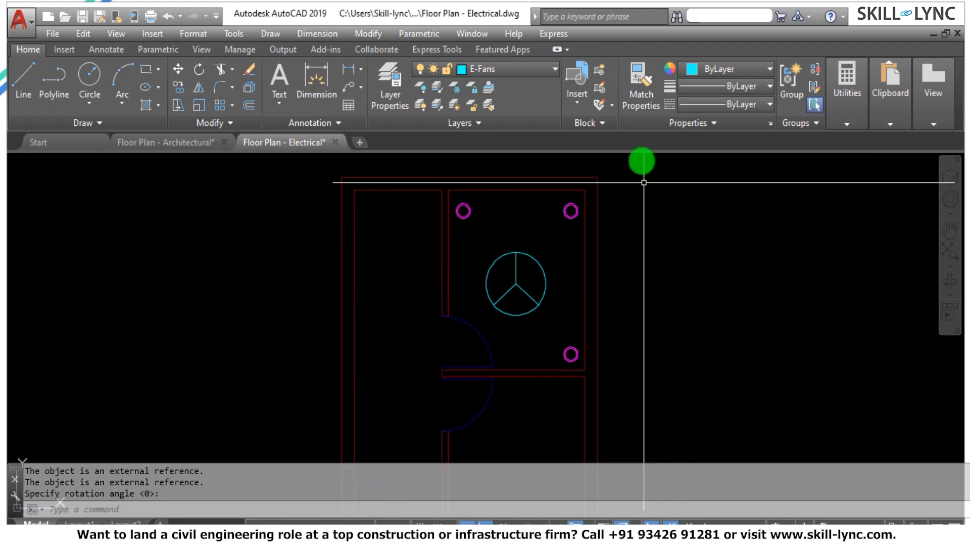
# Insert the Fan block near the middle of the lower-right room at rotation 0.
pyautogui.scroll(-4, 644, 183)
pyautogui.scroll(4, 631, 255)
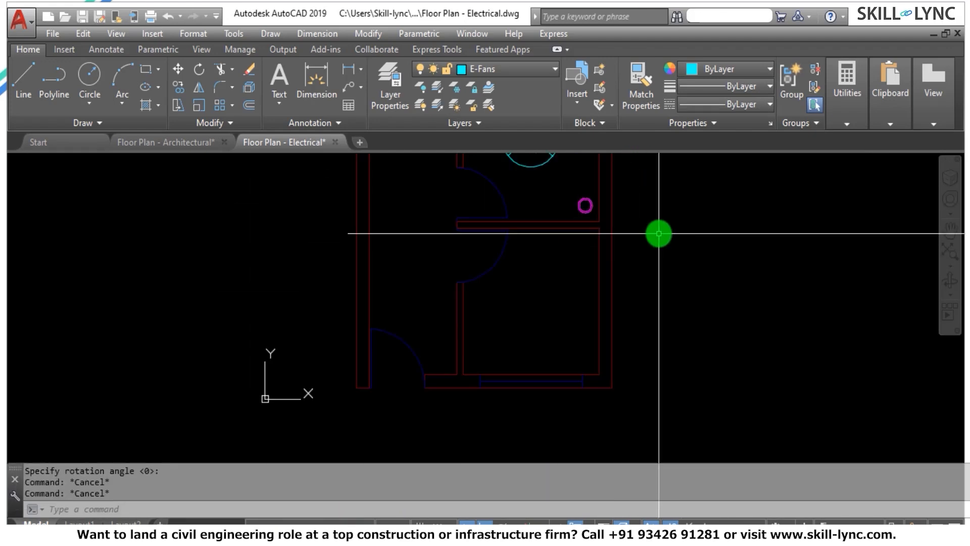
pyautogui.write('I')
pyautogui.press('Return')
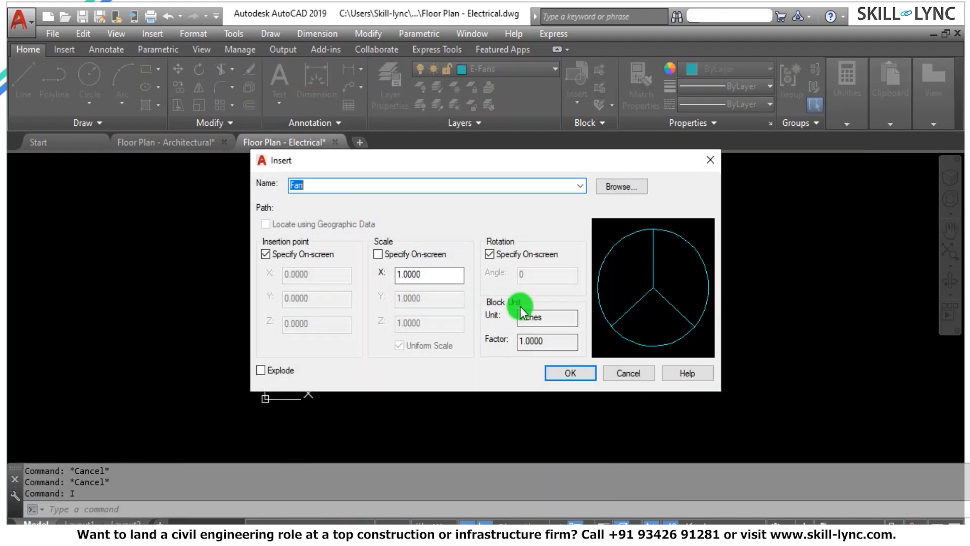
pyautogui.click(563, 371)
pyautogui.click(537, 297)
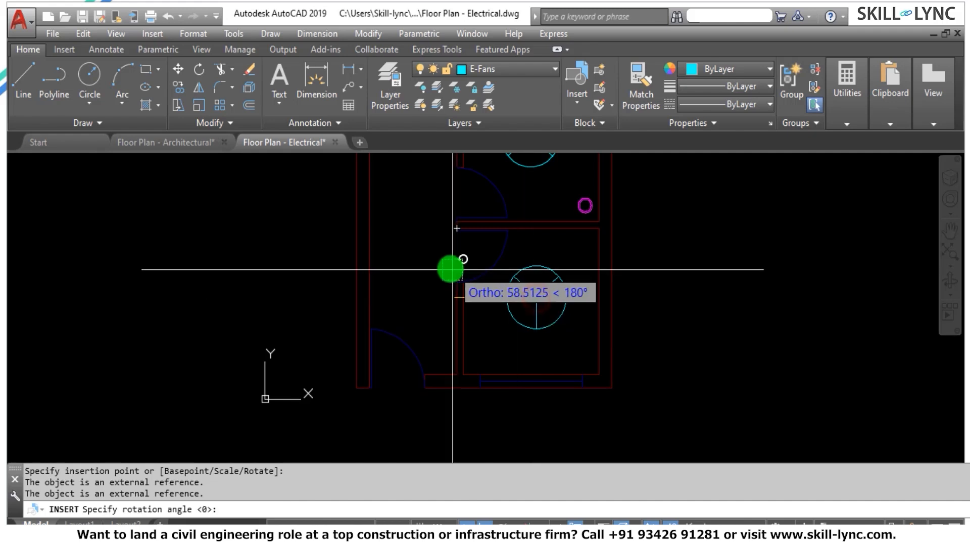
pyautogui.click(701, 268)
pyautogui.press('Escape')
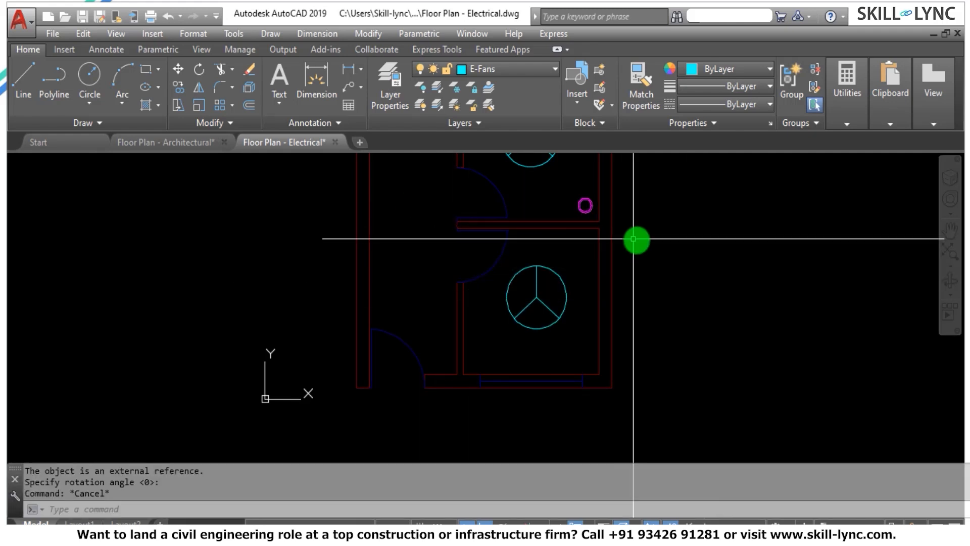
# Insert the Fan block near the middle of the long left room at rotation 0.
pyautogui.scroll(-3, 633, 239)
pyautogui.scroll(3, 628, 180)
pyautogui.press('Escape')
pyautogui.press('Escape')
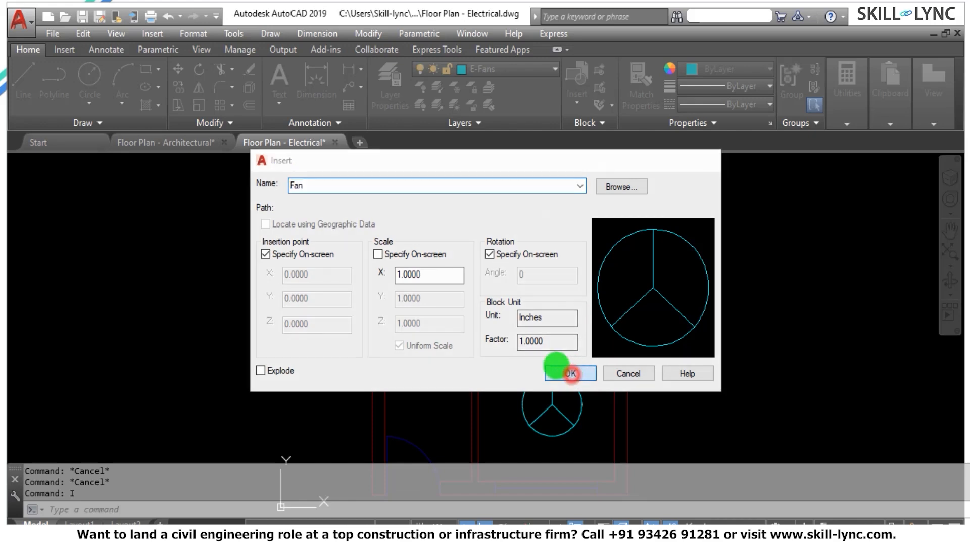
pyautogui.click(570, 373)
pyautogui.click(419, 303)
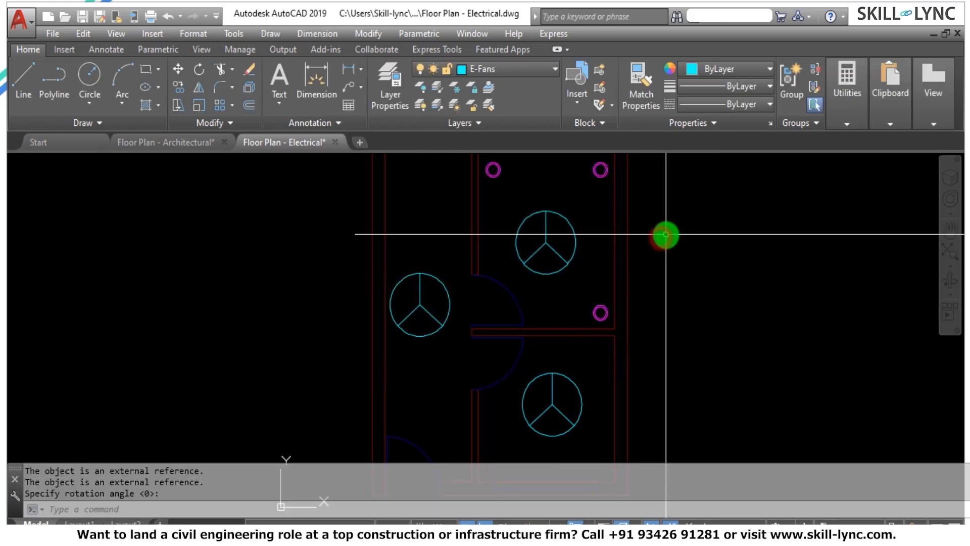
pyautogui.press('Escape')
pyautogui.press('Escape')
# Draw a small circle of about 1 unit radius in the empty area to the right of the floor plan.
pyautogui.scroll(-3, 630, 199)
pyautogui.scroll(5, 615, 180)
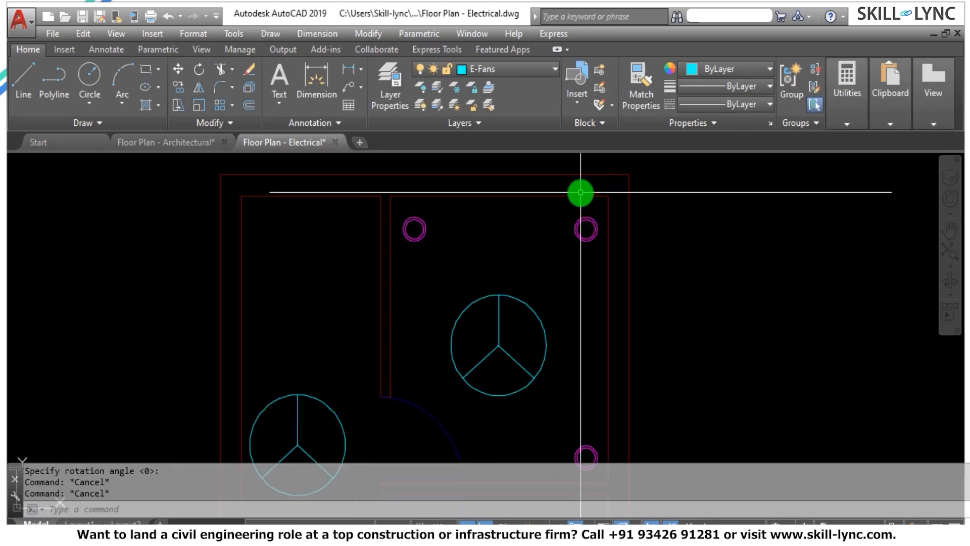
pyautogui.scroll(2, 349, 332)
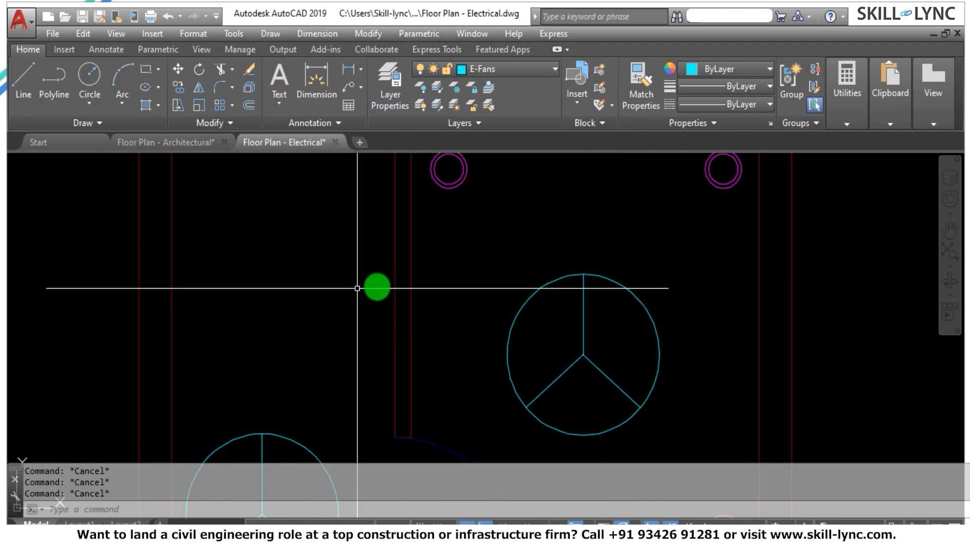
pyautogui.scroll(-4, 374, 284)
pyautogui.scroll(2, 705, 284)
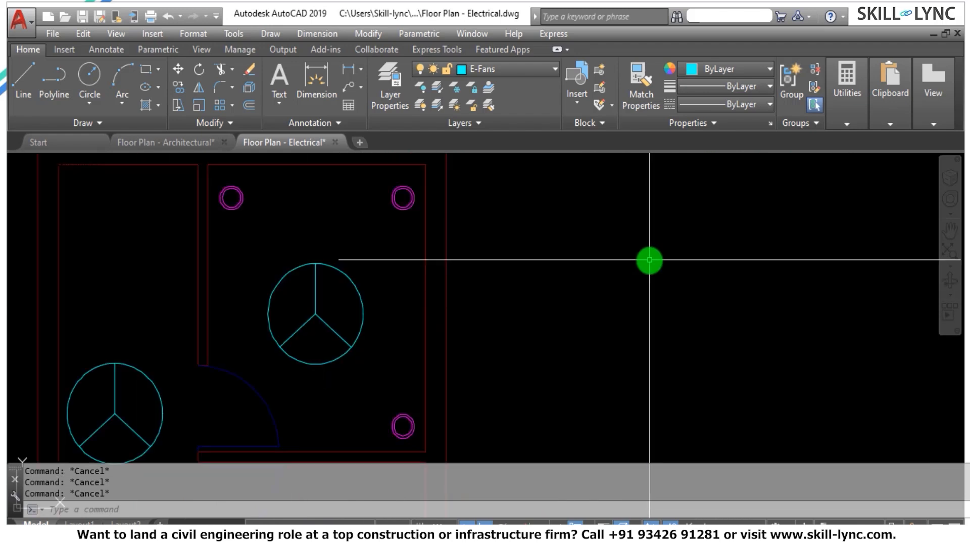
pyautogui.write('c')
pyautogui.press('Return')
pyautogui.click(628, 261)
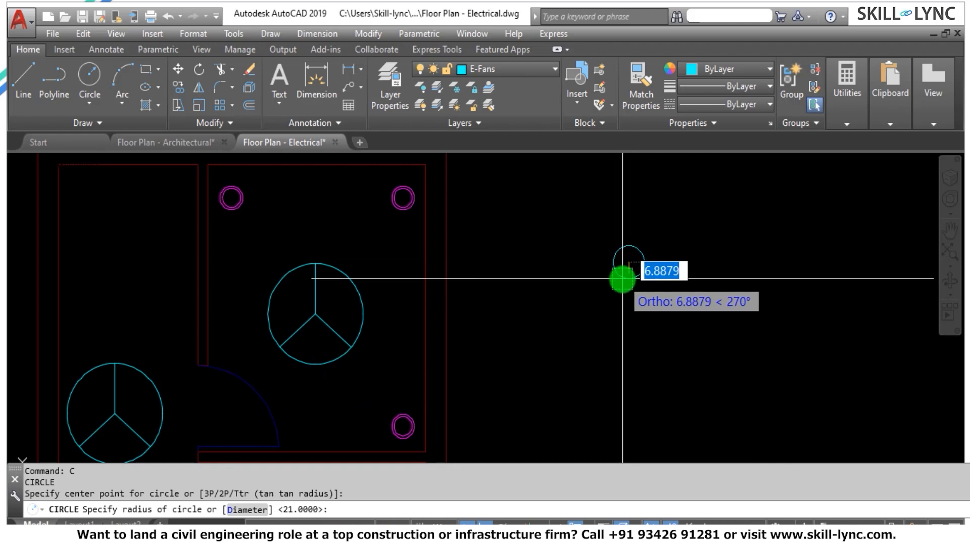
pyautogui.scroll(4, 626, 268)
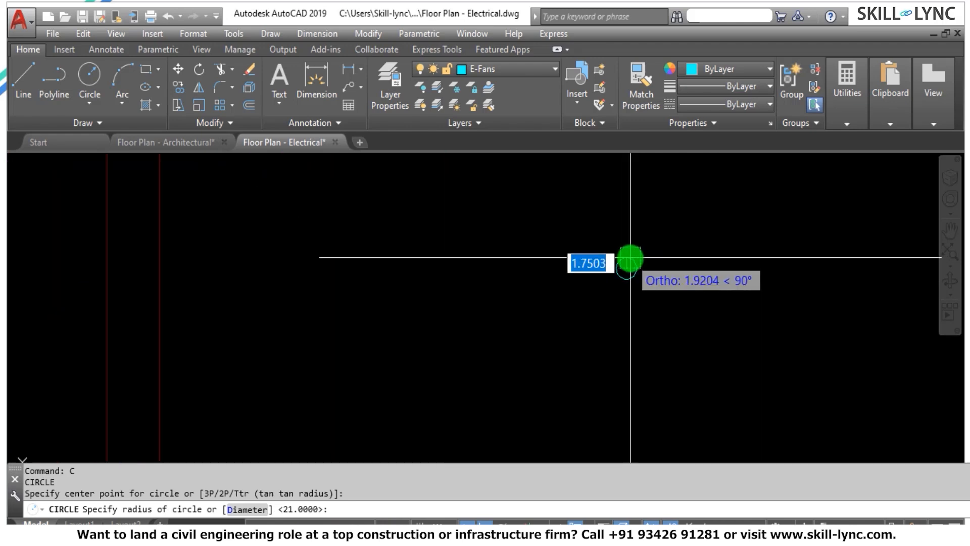
pyautogui.click(622, 283)
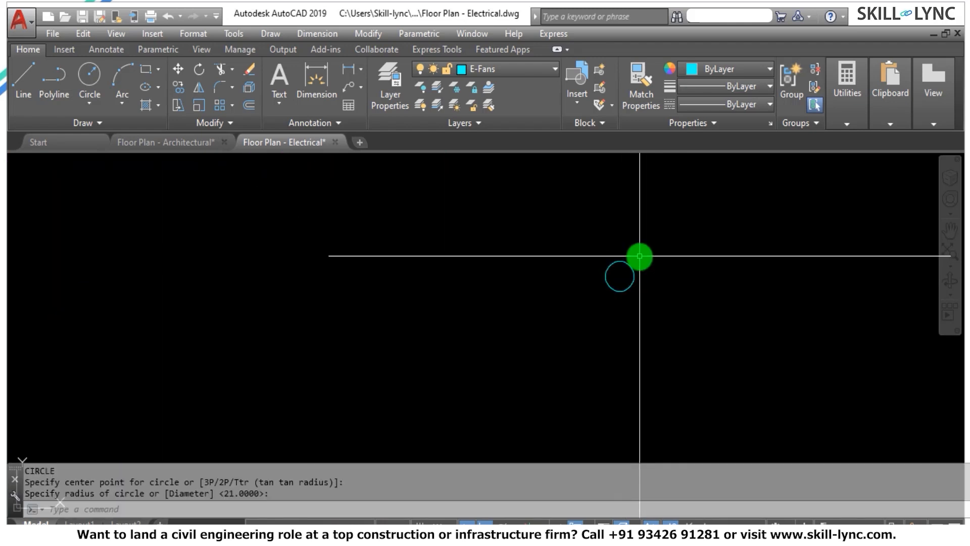
# Draw a horizontal line from the small circle's center to the right, ending beyond its edge.
pyautogui.scroll(4, 640, 256)
pyautogui.press('Escape')
pyautogui.press('Escape')
pyautogui.write('l')
pyautogui.press('Return')
pyautogui.click(589, 305)
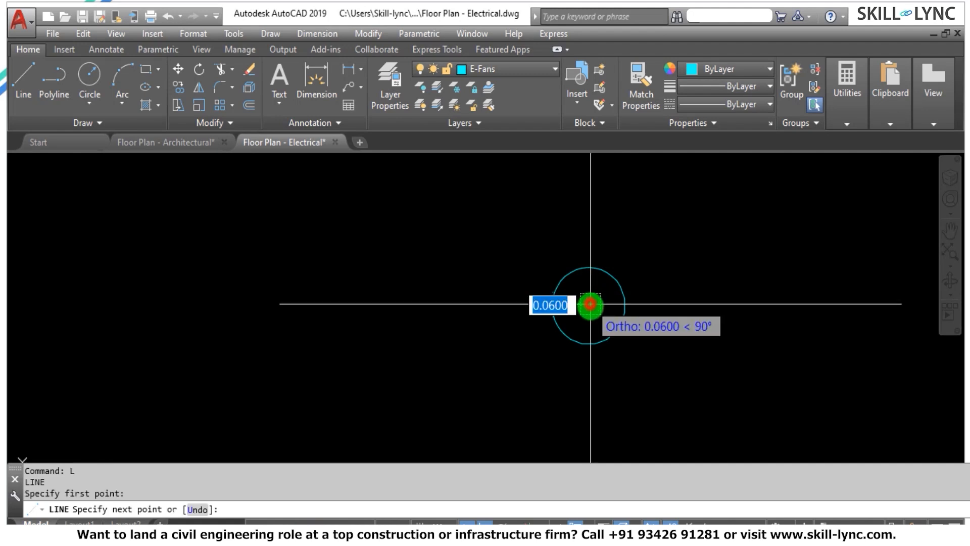
pyautogui.click(655, 305)
pyautogui.press('Escape')
pyautogui.press('Escape')
# Extend the horizontal line leftward to the opposite edge of the small circle.
pyautogui.write('ex')
pyautogui.press('Return')
# Trim the line end outside the small circle and the circle's lower half, leaving an upper semicircle closed by the line.
pyautogui.press('Return')
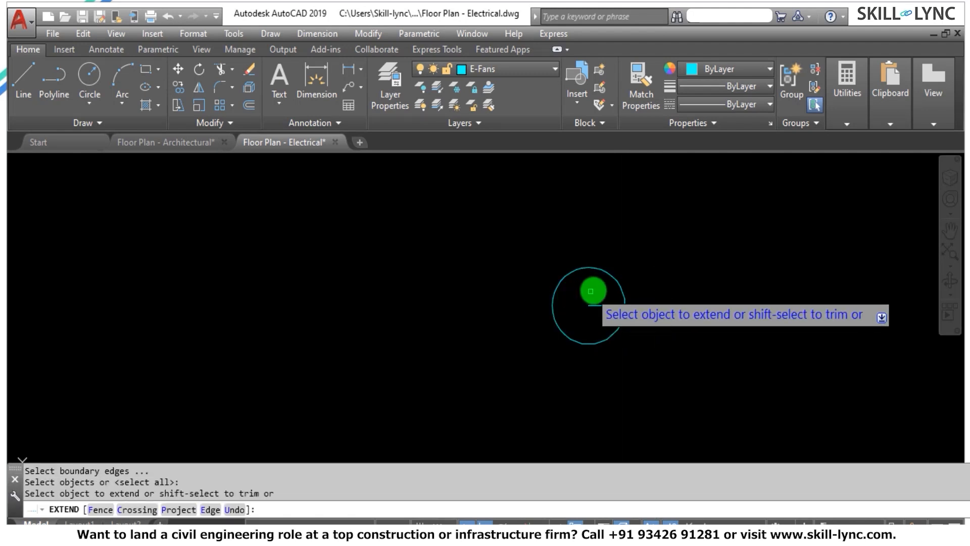
pyautogui.click(586, 283)
pyautogui.click(588, 322)
pyautogui.press('Escape')
pyautogui.write('tr')
pyautogui.press('Return')
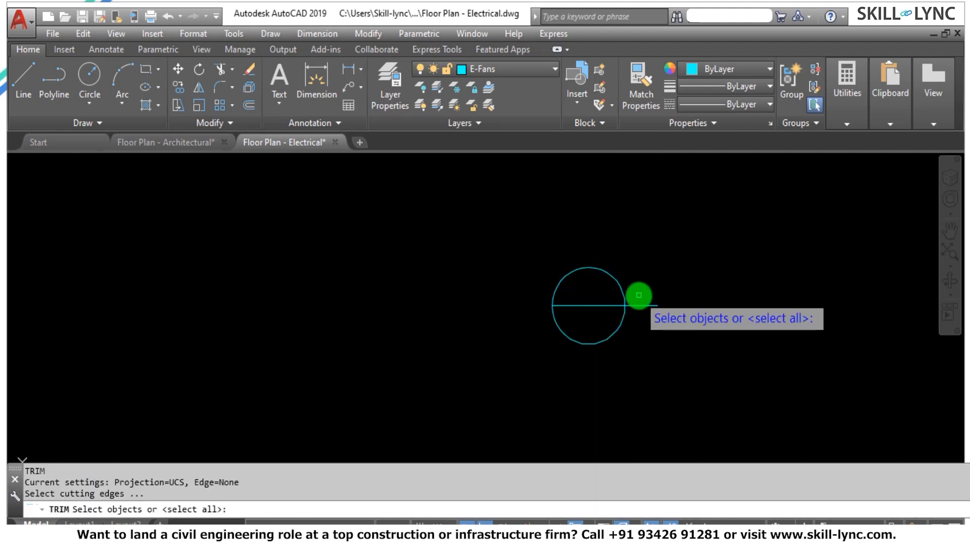
pyautogui.press('Return')
pyautogui.click(638, 313)
pyautogui.click(630, 324)
pyautogui.click(638, 316)
pyautogui.click(640, 286)
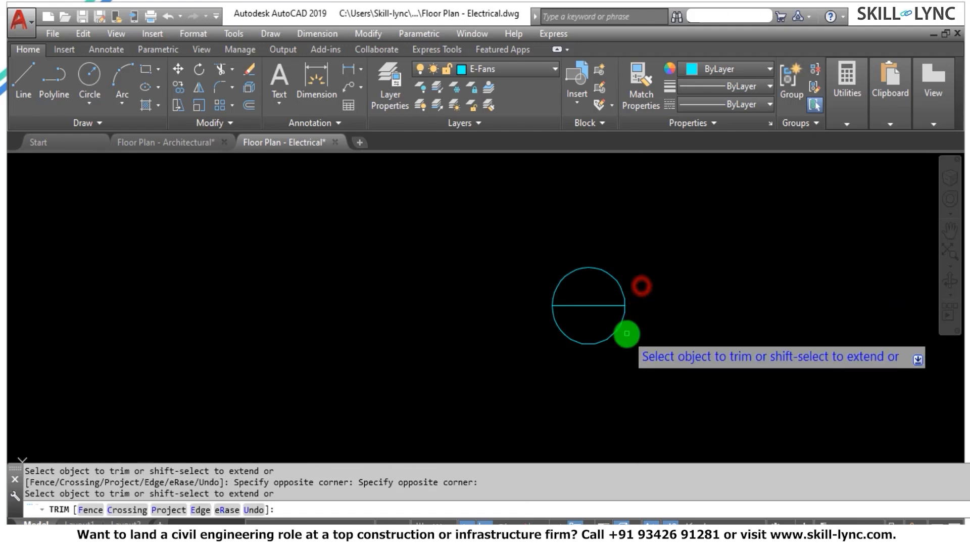
pyautogui.click(626, 336)
pyautogui.click(545, 357)
pyautogui.press('Escape')
# Draw a short vertical line straight up from the top of the semicircle, with ortho on.
pyautogui.scroll(4, 591, 235)
pyautogui.press('Return')
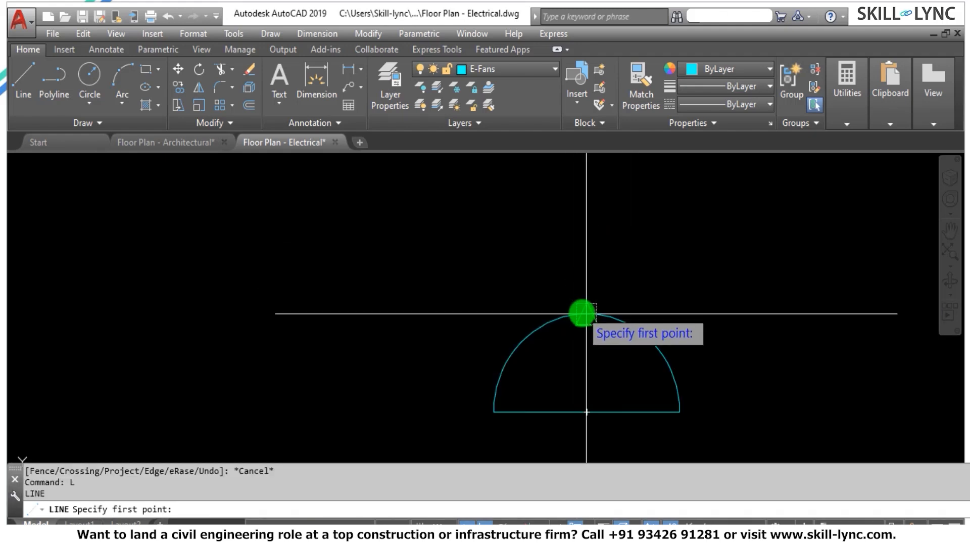
pyautogui.click(586, 314)
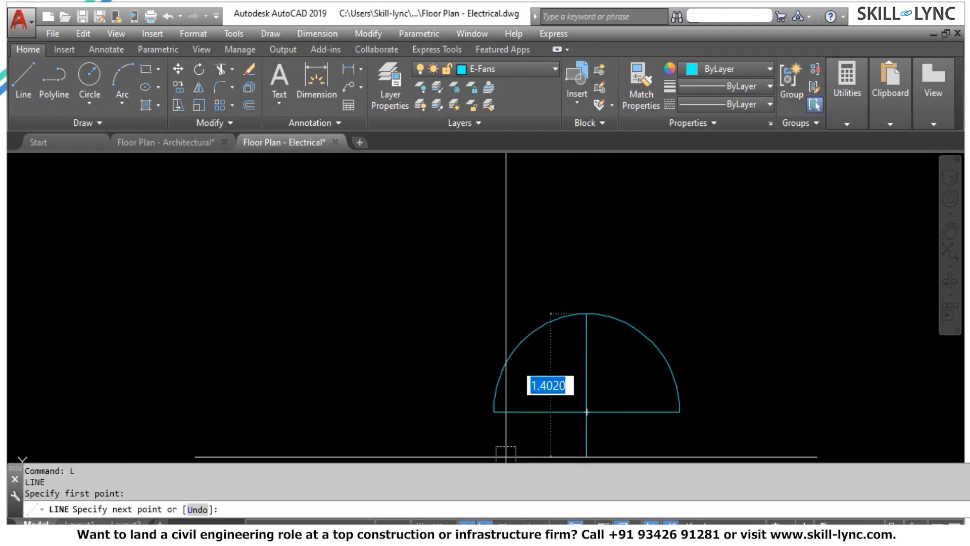
pyautogui.press('F8')
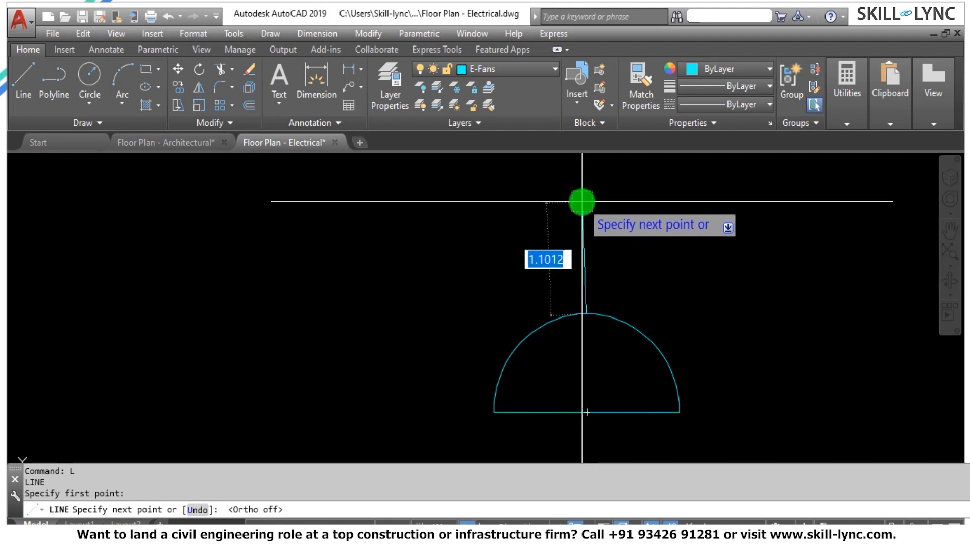
pyautogui.press('F8')
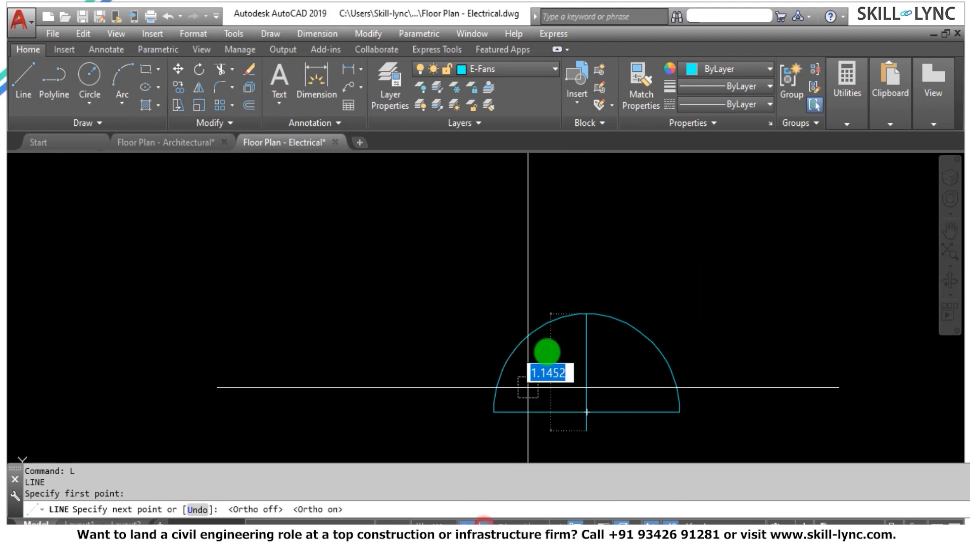
pyautogui.click(581, 241)
pyautogui.press('Escape')
pyautogui.press('Escape')
# Scale the semicircle and both its lines by a factor of 2 from the left end of the base line.
pyautogui.scroll(-8, 636, 255)
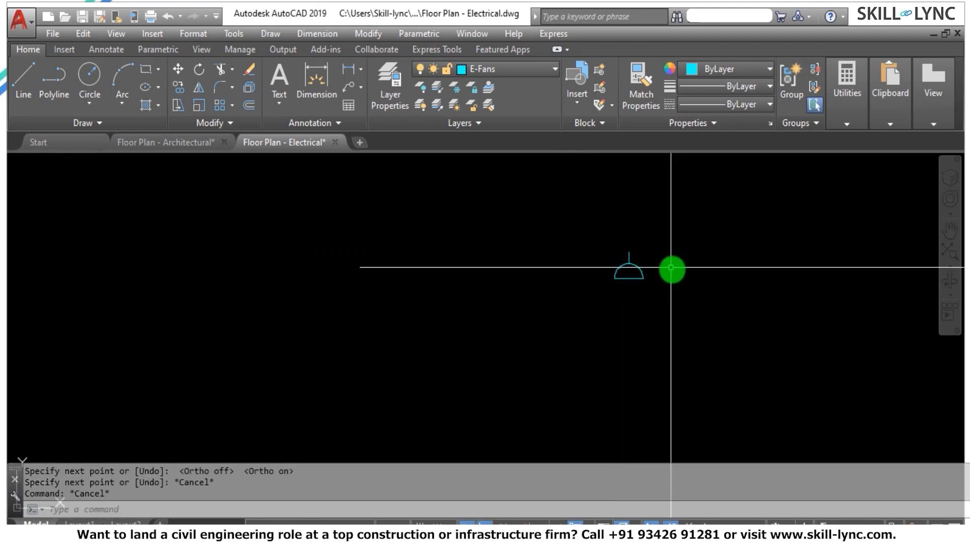
pyautogui.scroll(-4, 672, 271)
pyautogui.scroll(6, 670, 245)
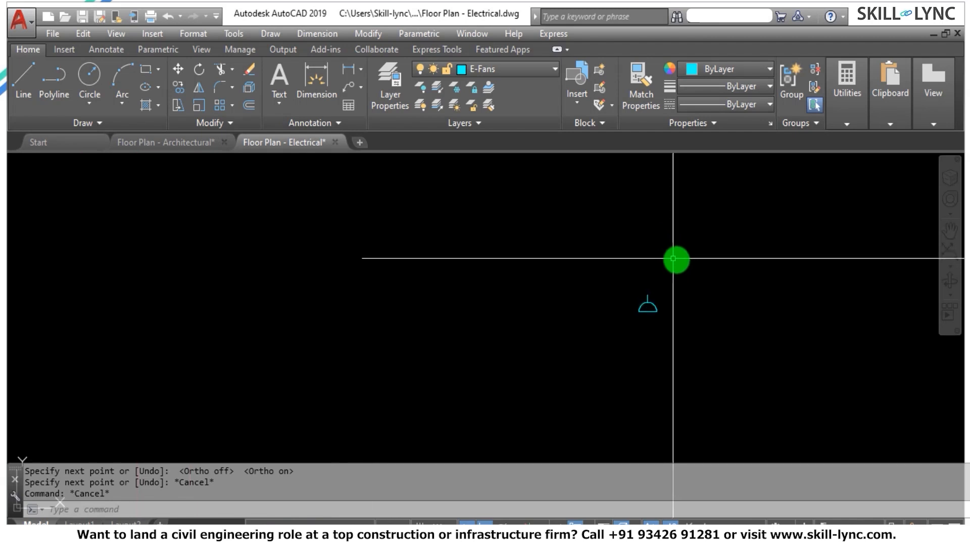
pyautogui.scroll(-5, 657, 301)
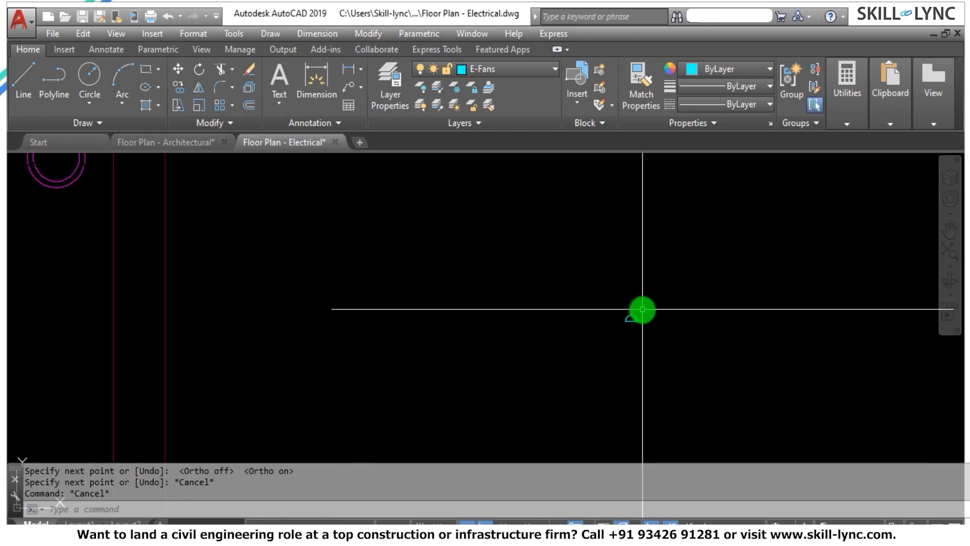
pyautogui.scroll(8, 652, 308)
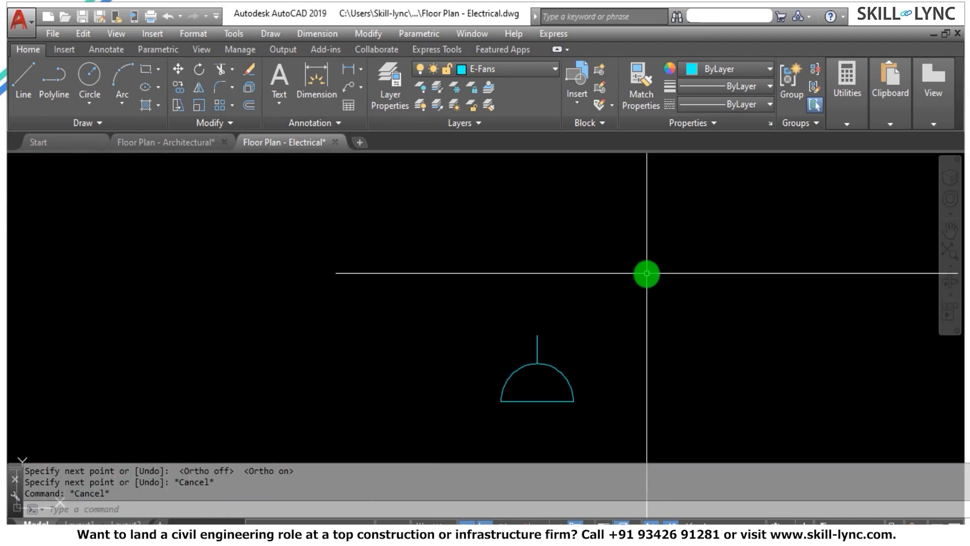
pyautogui.write('SC')
pyautogui.press('Return')
pyautogui.click(576, 424)
pyautogui.click(446, 275)
pyautogui.press('Return')
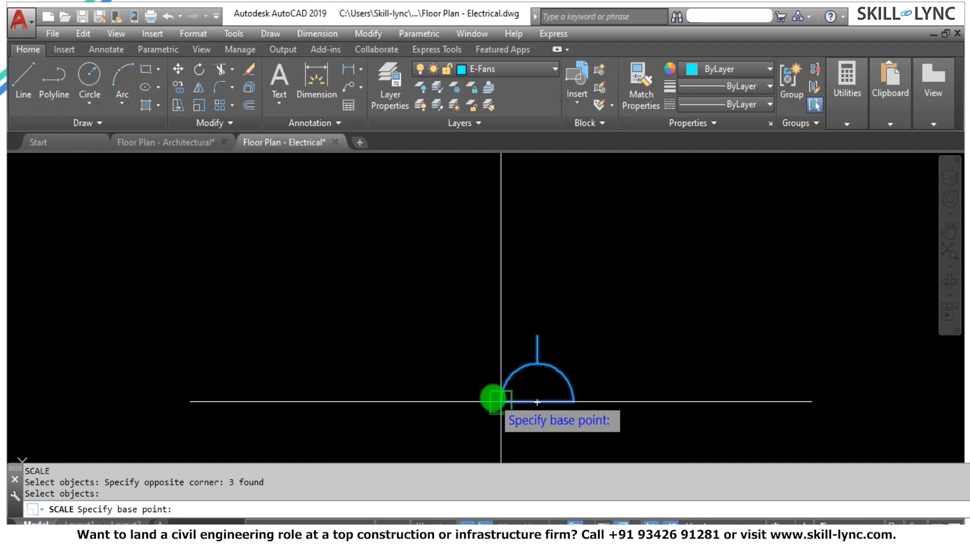
pyautogui.click(501, 401)
pyautogui.write('2')
pyautogui.press('Return')
pyautogui.press('Escape')
pyautogui.scroll(-6, 634, 296)
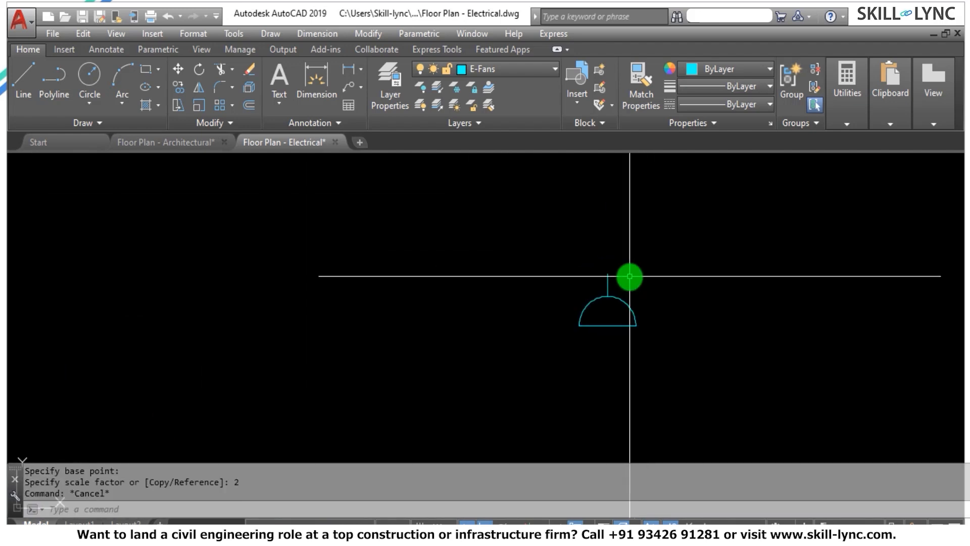
pyautogui.scroll(-2, 642, 277)
pyautogui.scroll(3, 643, 271)
pyautogui.press('Escape')
pyautogui.press('Escape')
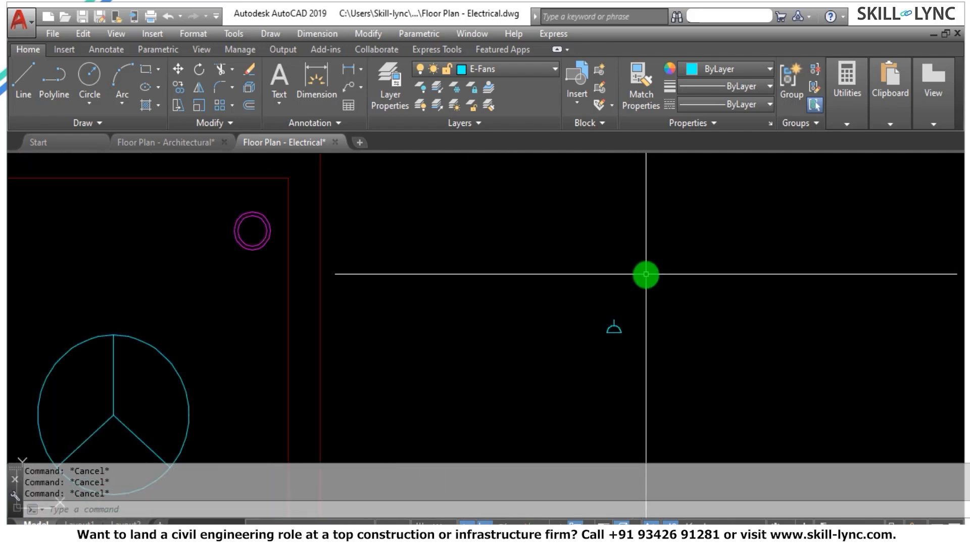
# Copy the upper-left concealed light of the upper-right room horizontally into the top of the long left room.
pyautogui.scroll(-3, 662, 280)
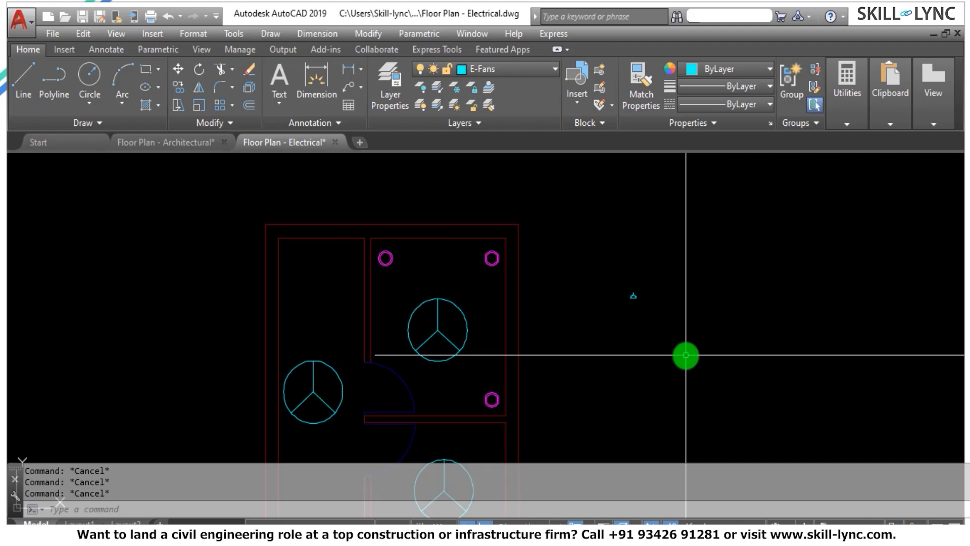
pyautogui.write('co')
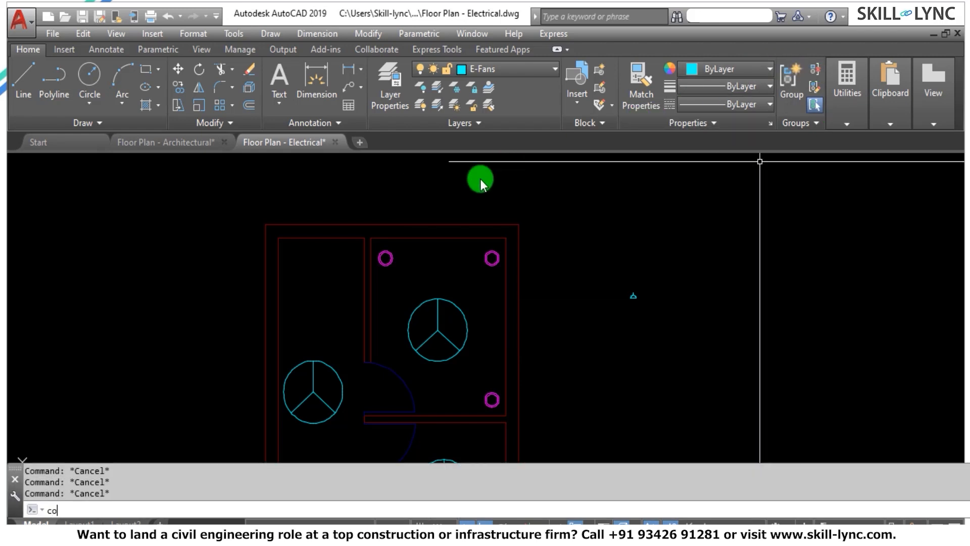
pyautogui.press('Return')
pyautogui.click(405, 265)
pyautogui.click(386, 250)
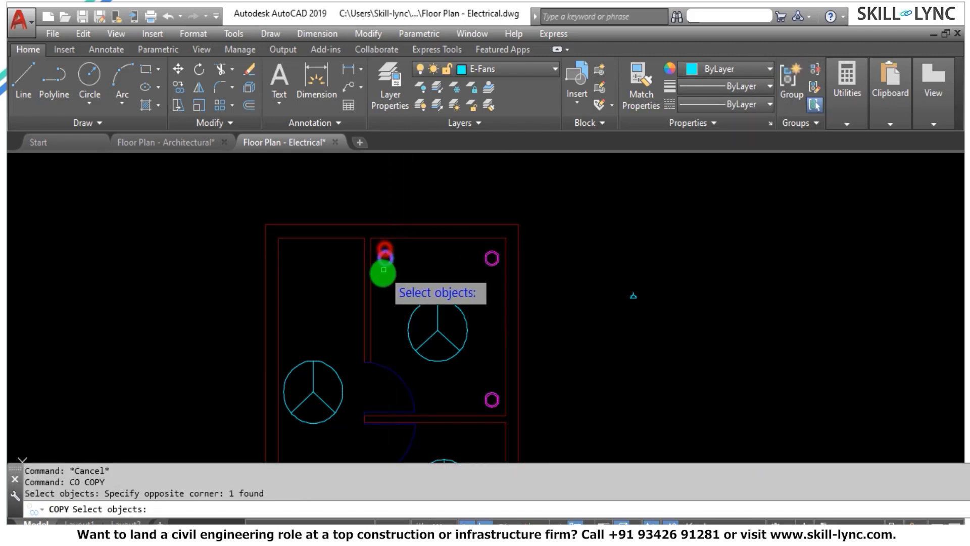
pyautogui.scroll(5, 384, 271)
pyautogui.press('Return')
pyautogui.click(355, 332)
pyautogui.scroll(-2, 399, 267)
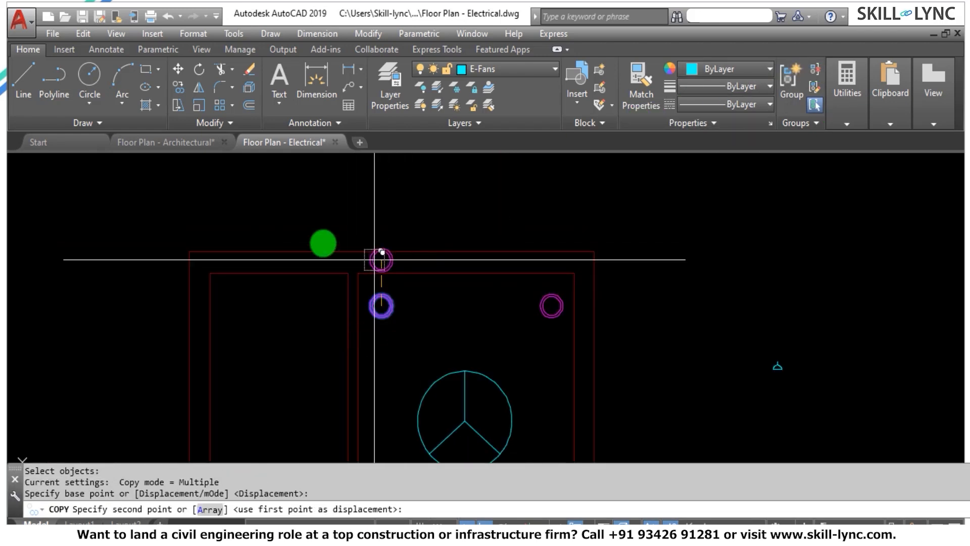
pyautogui.scroll(-2, 348, 194)
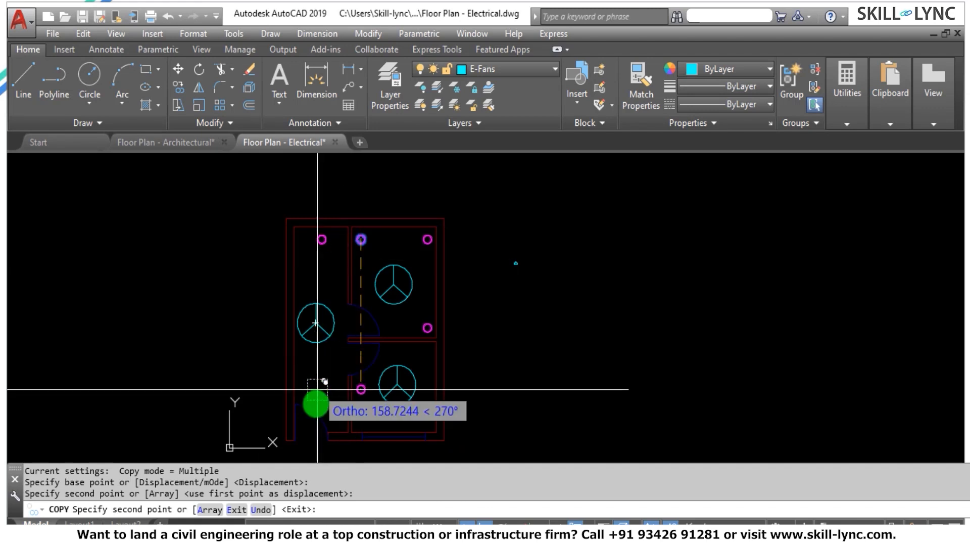
pyautogui.press('Escape')
pyautogui.press('Escape')
pyautogui.press('Escape')
pyautogui.write('C')
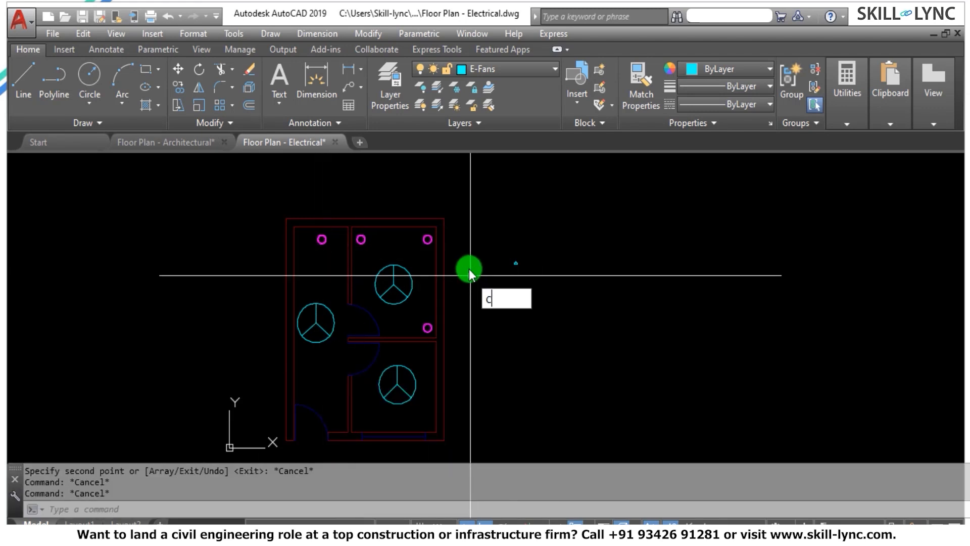
pyautogui.write('O')
pyautogui.press('Return')
pyautogui.click(362, 236)
pyautogui.click(355, 247)
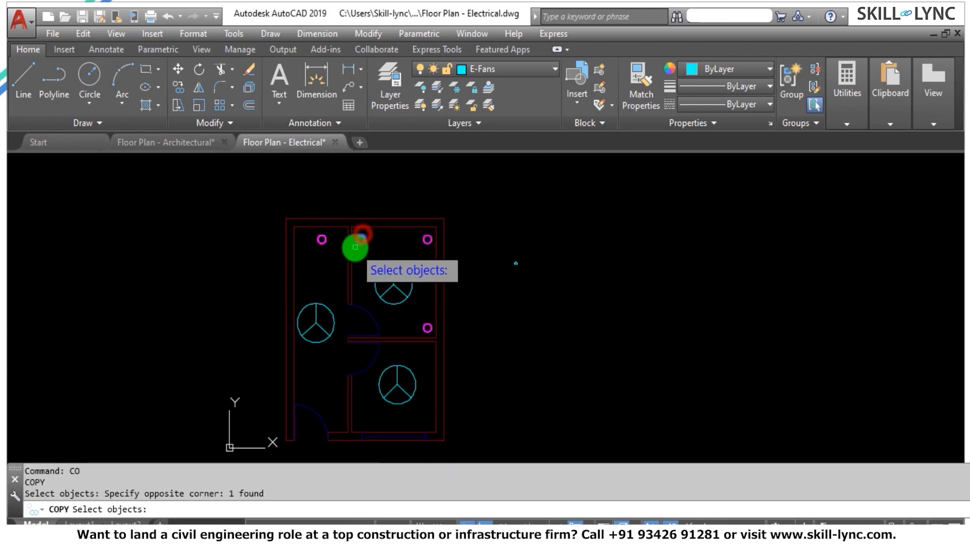
pyautogui.press('Return')
pyautogui.press('Escape')
pyautogui.press('Escape')
pyautogui.press('Return')
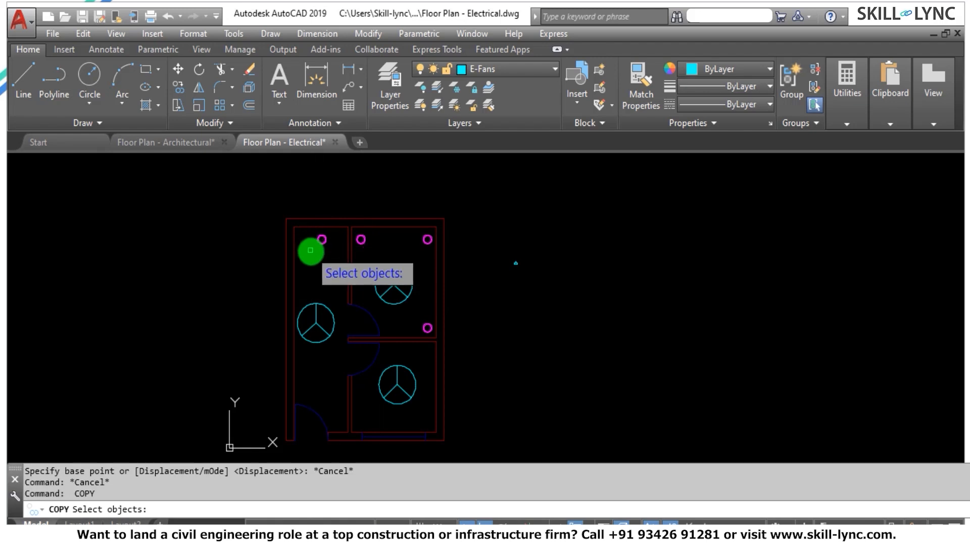
pyautogui.click(320, 238)
pyautogui.click(320, 180)
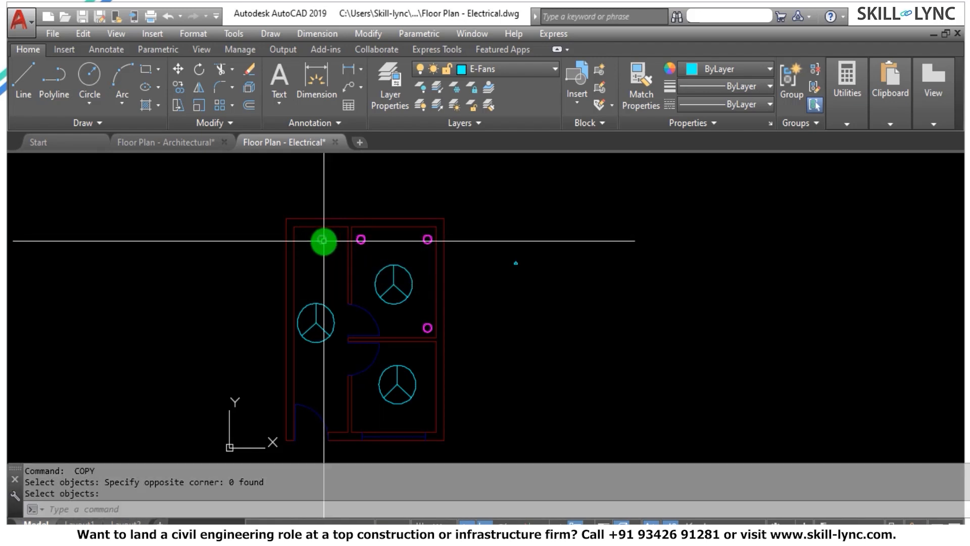
pyautogui.press('Escape')
pyautogui.press('BackSpace')
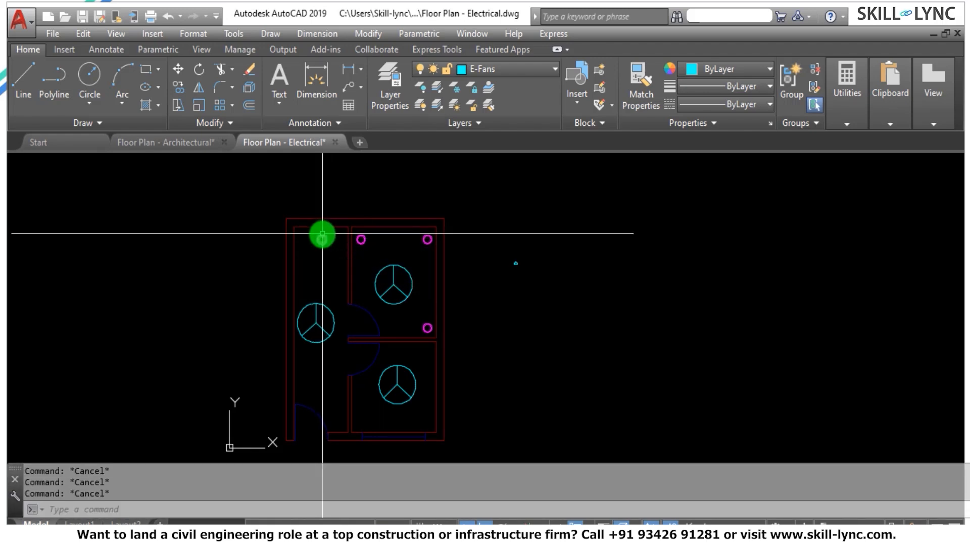
# Copy the concealed light at the top of the long left room straight down to the lower part of that room, above the door.
pyautogui.write('CO')
pyautogui.press('Return')
pyautogui.click(321, 242)
pyautogui.click(329, 230)
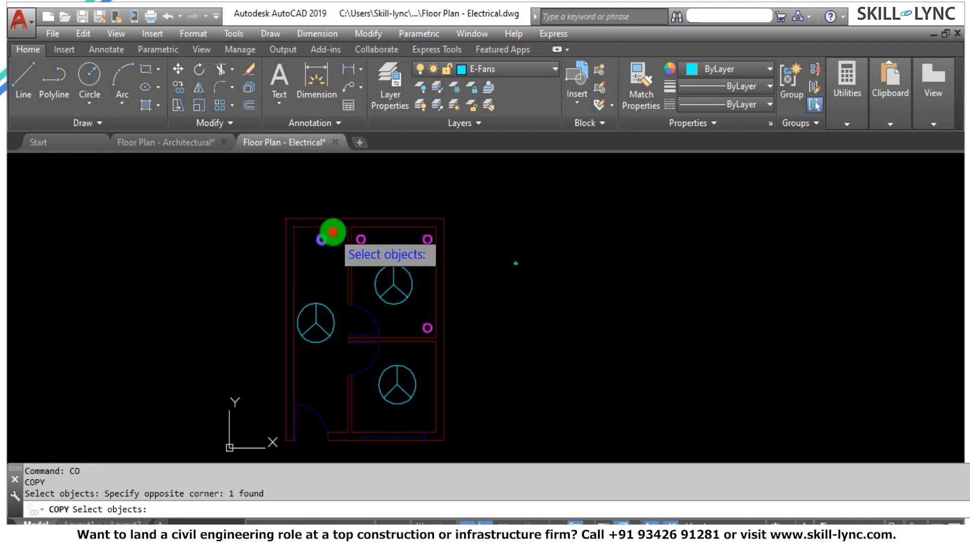
pyautogui.press('Return')
pyautogui.click(322, 239)
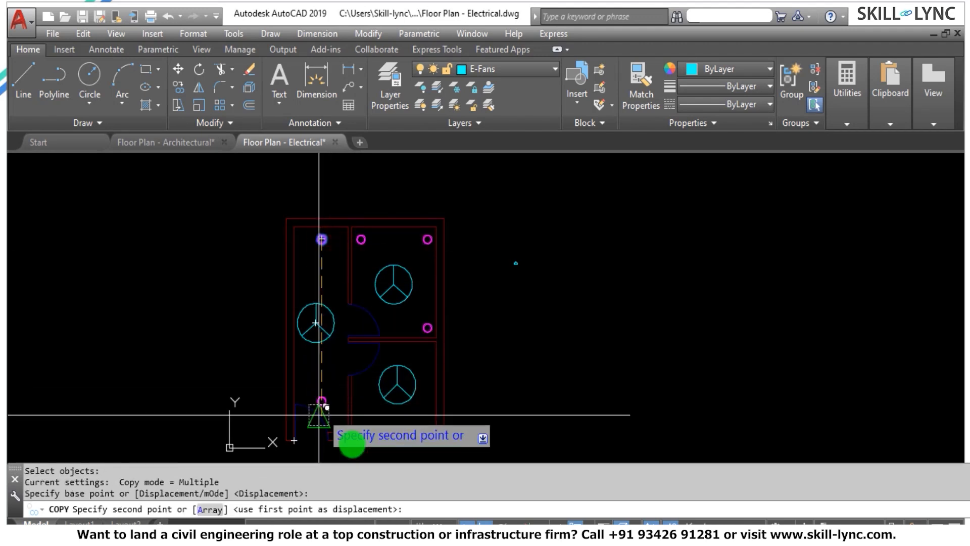
pyautogui.click(311, 388)
pyautogui.press('Escape')
pyautogui.press('Escape')
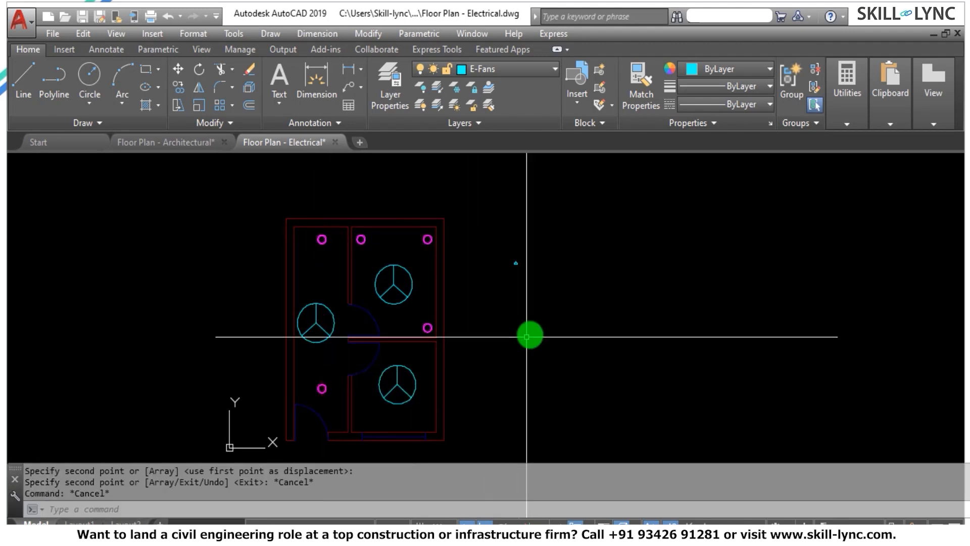
# Enlarge the whole semicircle symbol outside the plan again by a scale factor of 2, based at the left end of its base line.
pyautogui.scroll(10, 525, 283)
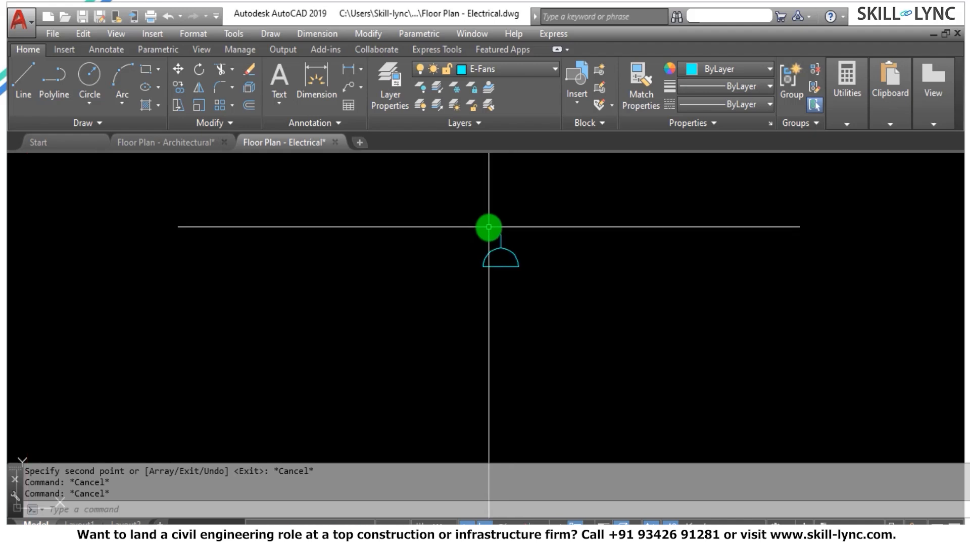
pyautogui.write('SC')
pyautogui.press('Return')
pyautogui.click(521, 264)
pyautogui.click(462, 226)
pyautogui.click(522, 286)
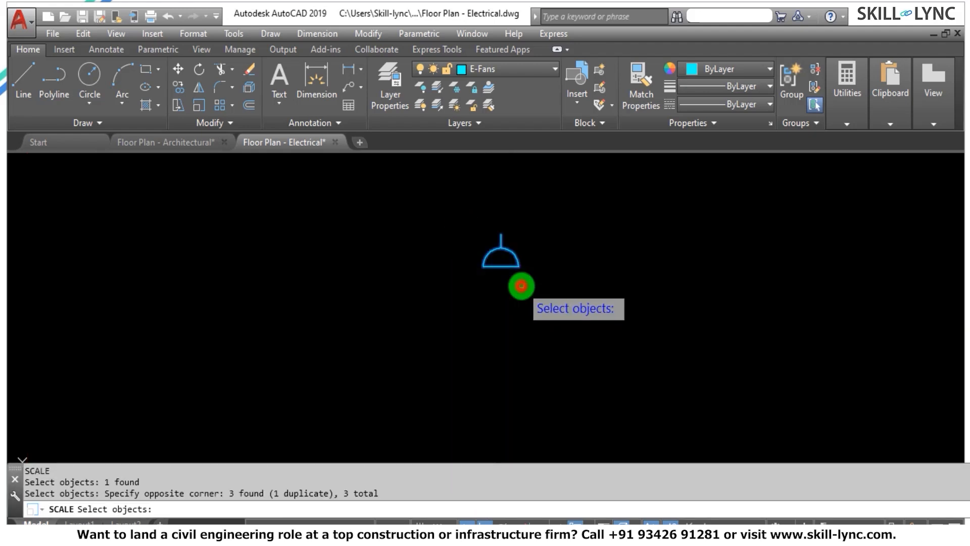
pyautogui.press('Return')
pyautogui.click(482, 267)
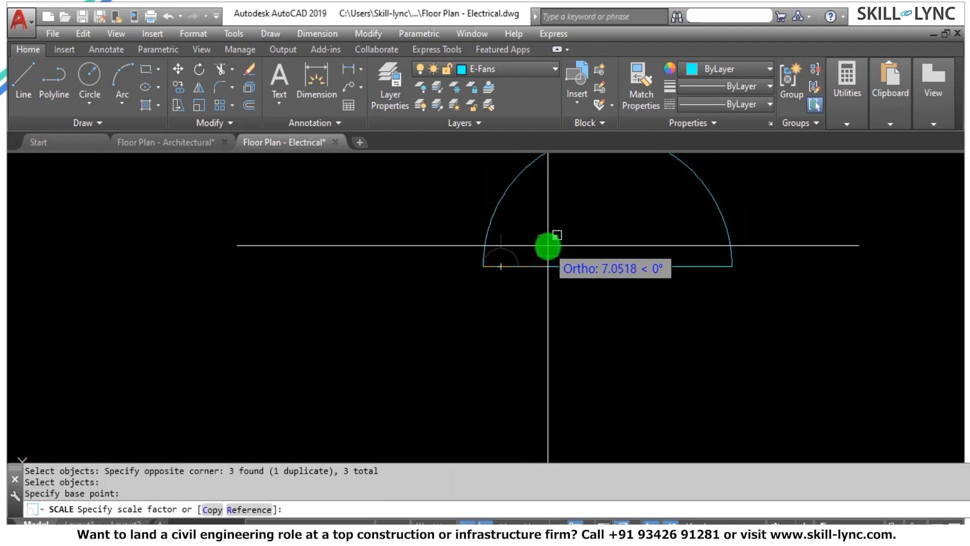
pyautogui.write('2')
pyautogui.press('Return')
pyautogui.scroll(-6, 586, 262)
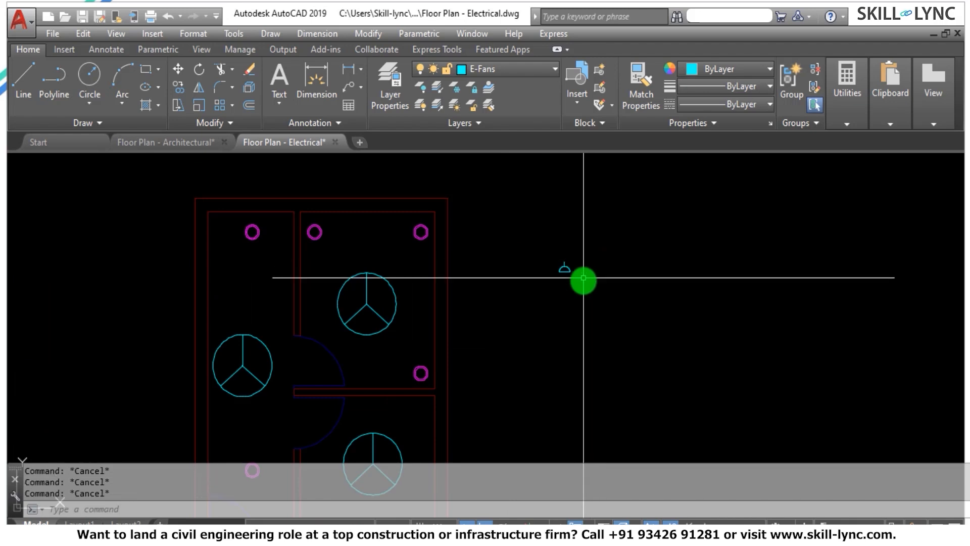
pyautogui.click(583, 283)
pyautogui.click(523, 235)
pyautogui.press('Escape')
pyautogui.press('Escape')
pyautogui.press('Escape')
# Add a new cyan layer named E-Sockets to the drawing's layer list.
pyautogui.write('la')
pyautogui.press('Return')
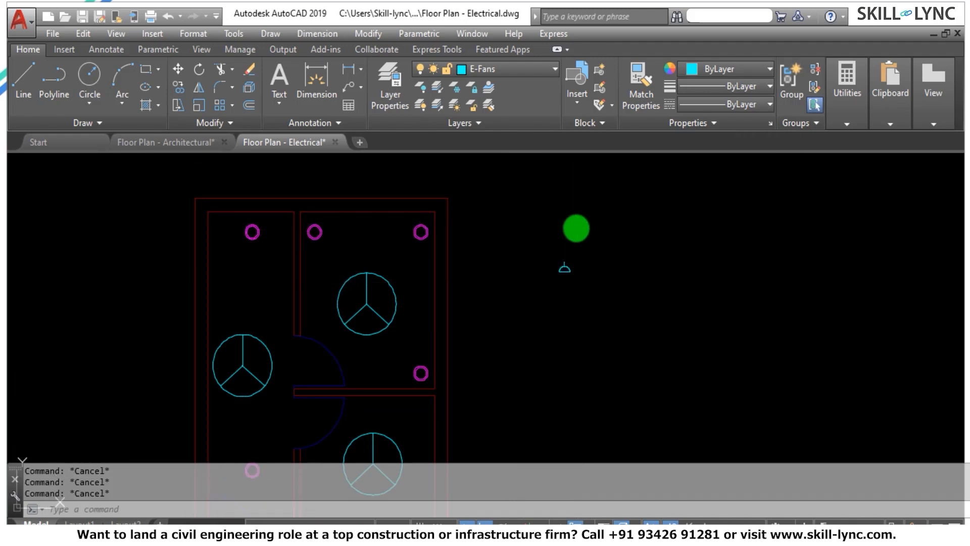
pyautogui.click(390, 34)
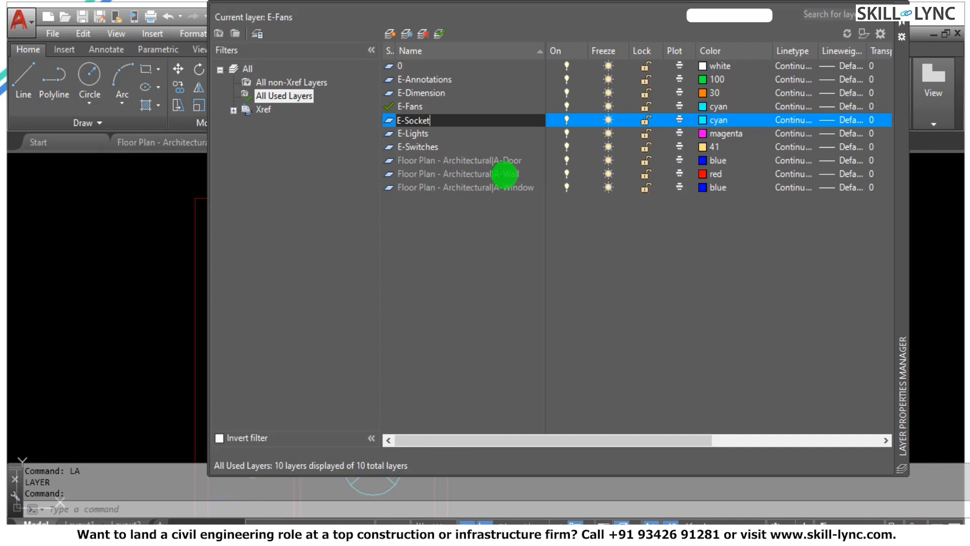
# Create another layer named E-Circuits and set its color to index color 91.
pyautogui.click(390, 34)
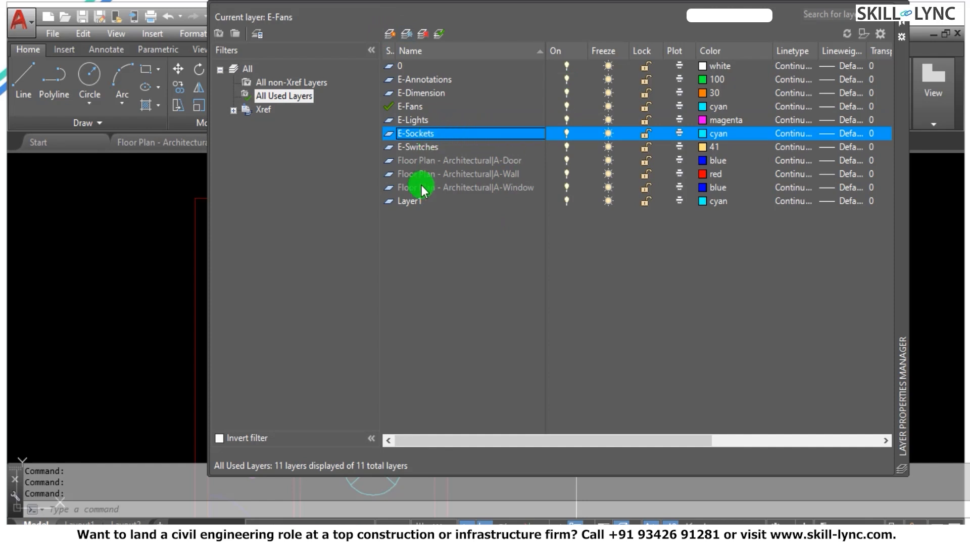
pyautogui.rightClick(407, 204)
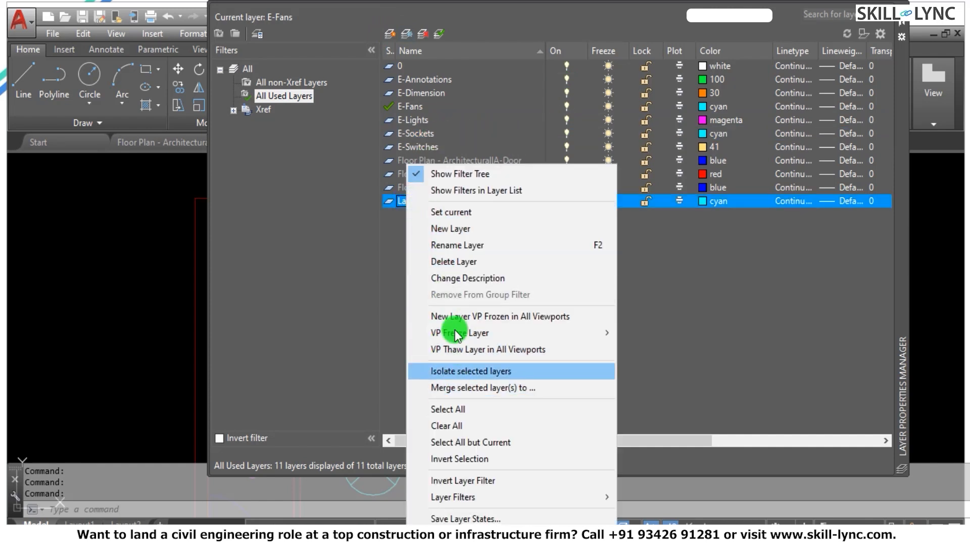
pyautogui.click(446, 246)
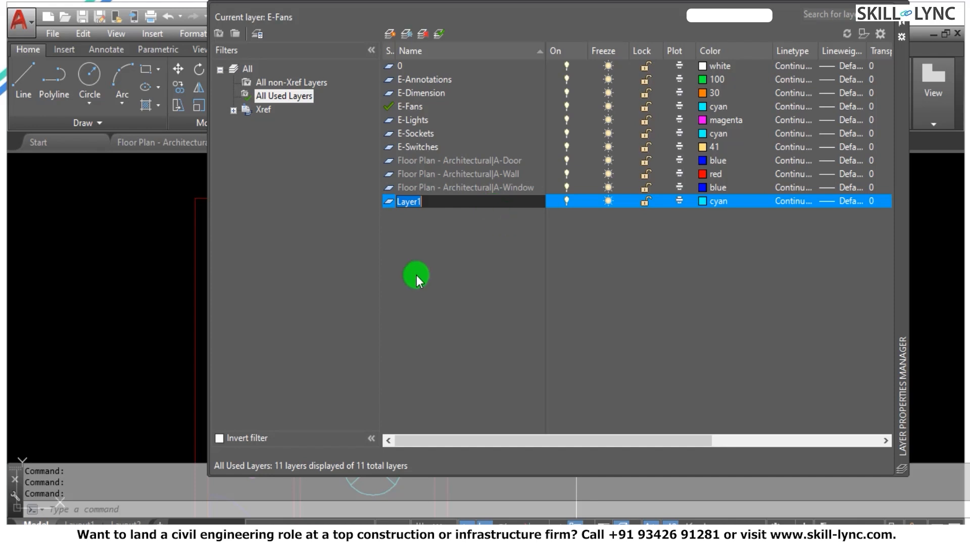
pyautogui.write('E-Circuits')
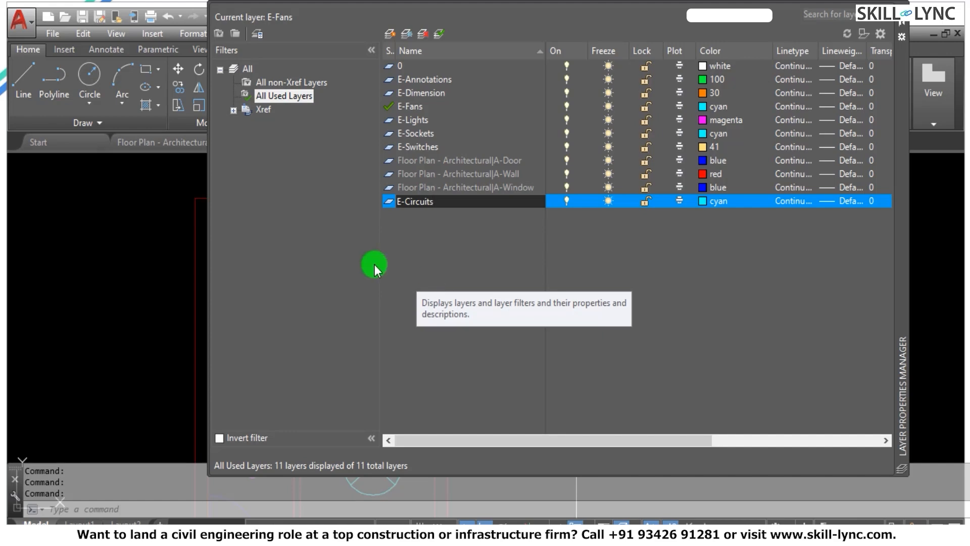
pyautogui.press('Return')
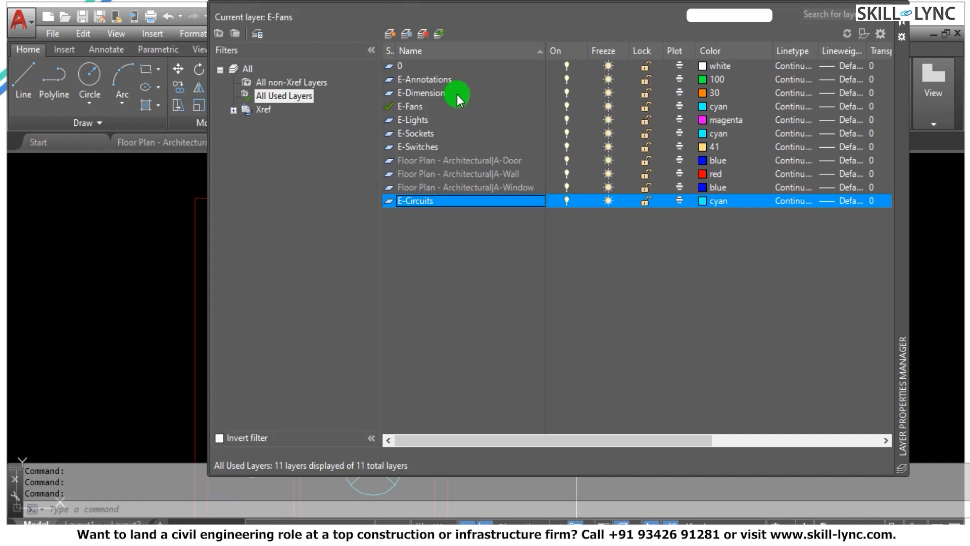
pyautogui.click(707, 201)
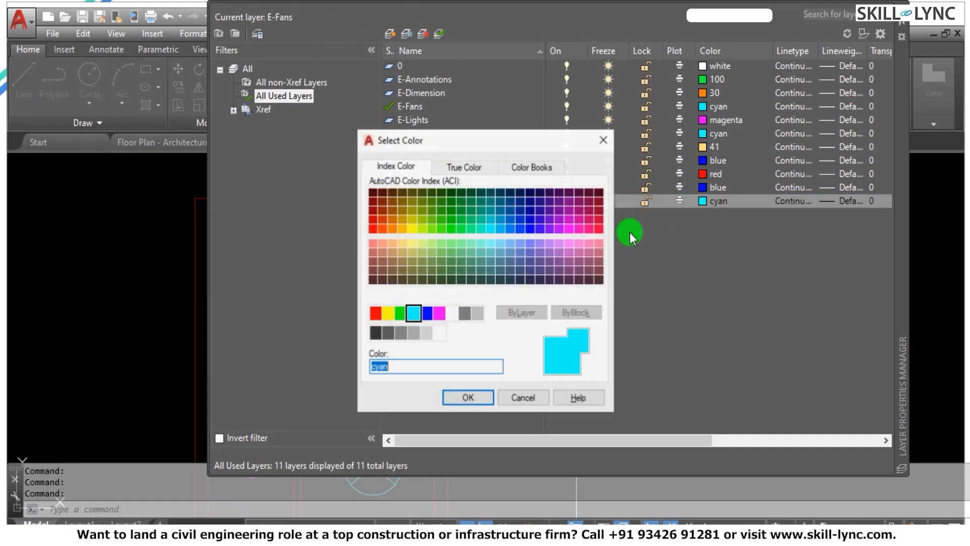
pyautogui.click(453, 243)
pyautogui.click(465, 399)
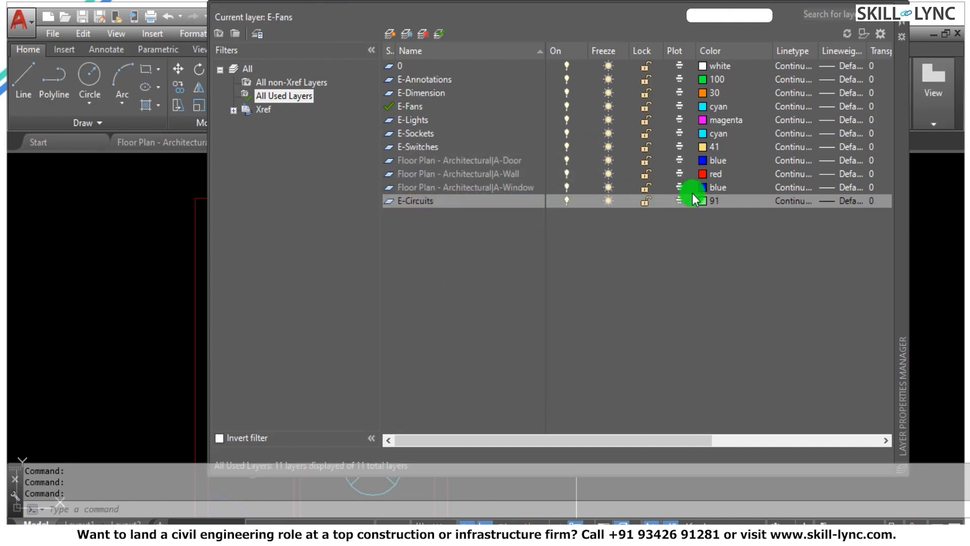
# Load the HIDDEN linetype from acad.lin, assign it to the E-Circuits layer, and close the layer manager.
pyautogui.click(793, 200)
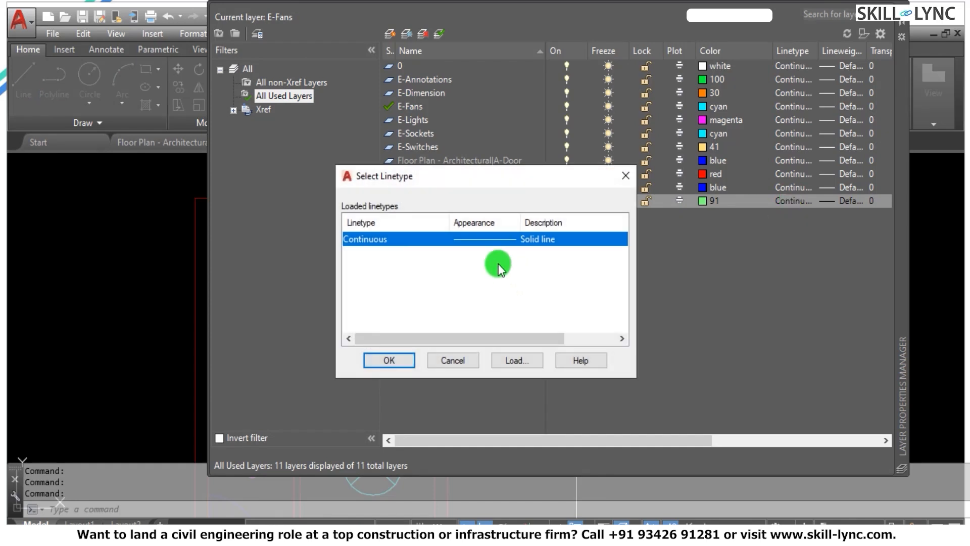
pyautogui.click(529, 362)
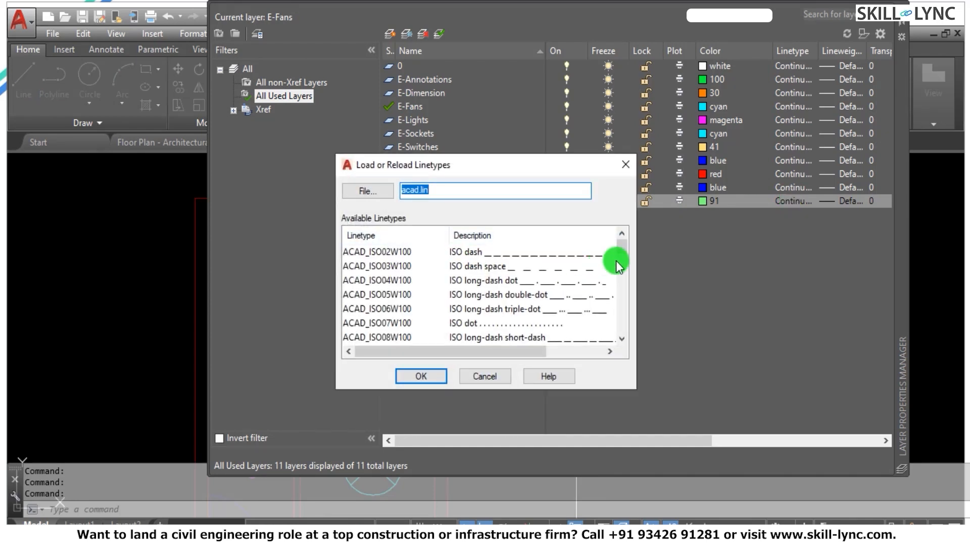
pyautogui.moveTo(621, 245); pyautogui.dragTo(619, 316)
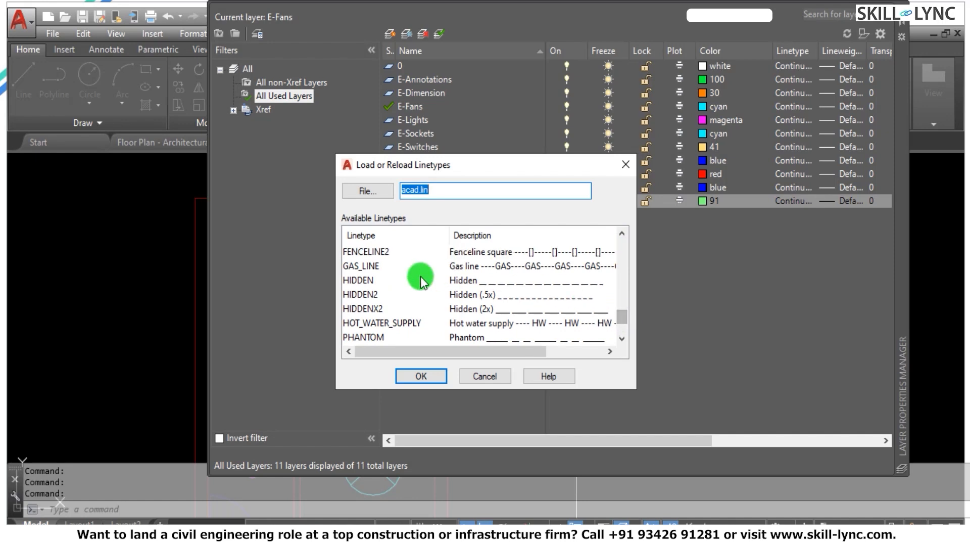
pyautogui.click(430, 280)
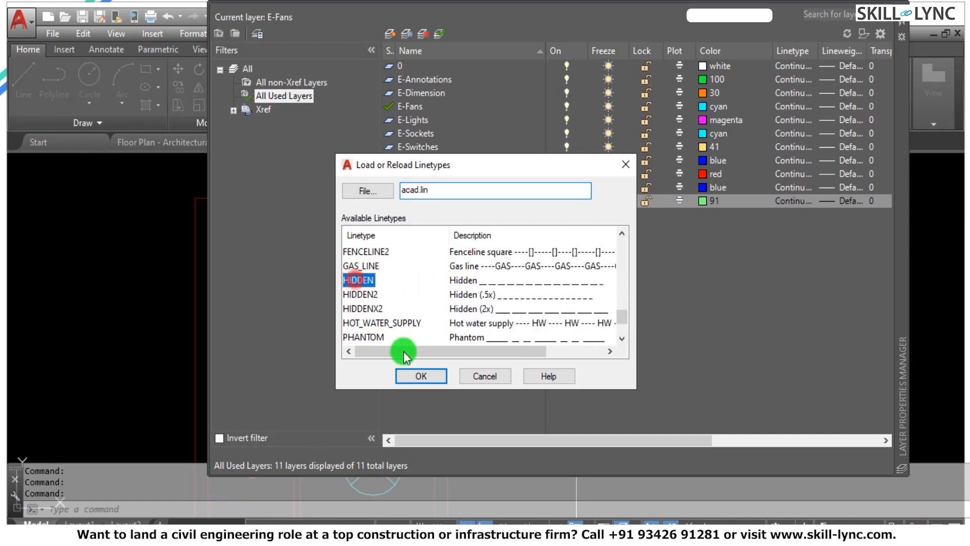
pyautogui.click(422, 378)
pyautogui.click(363, 253)
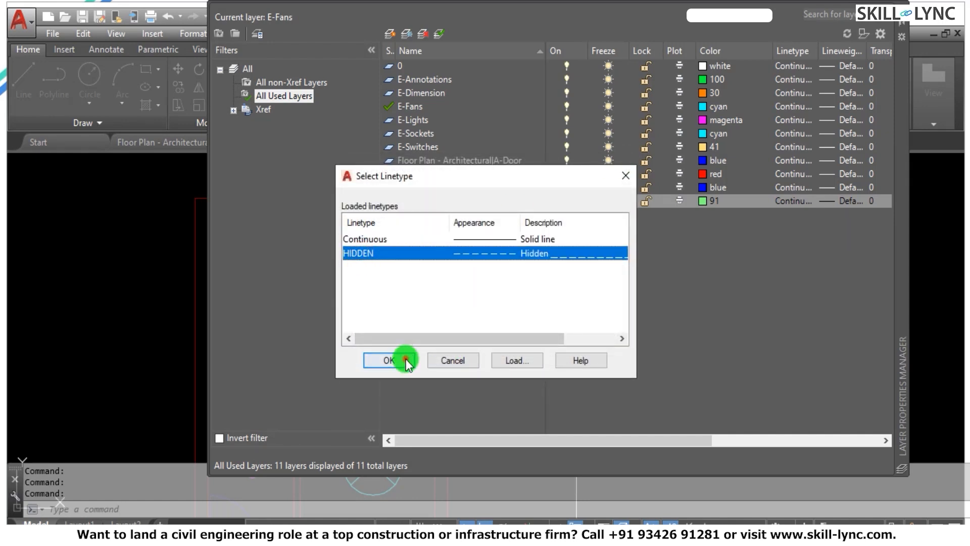
pyautogui.click(405, 358)
pyautogui.click(903, 23)
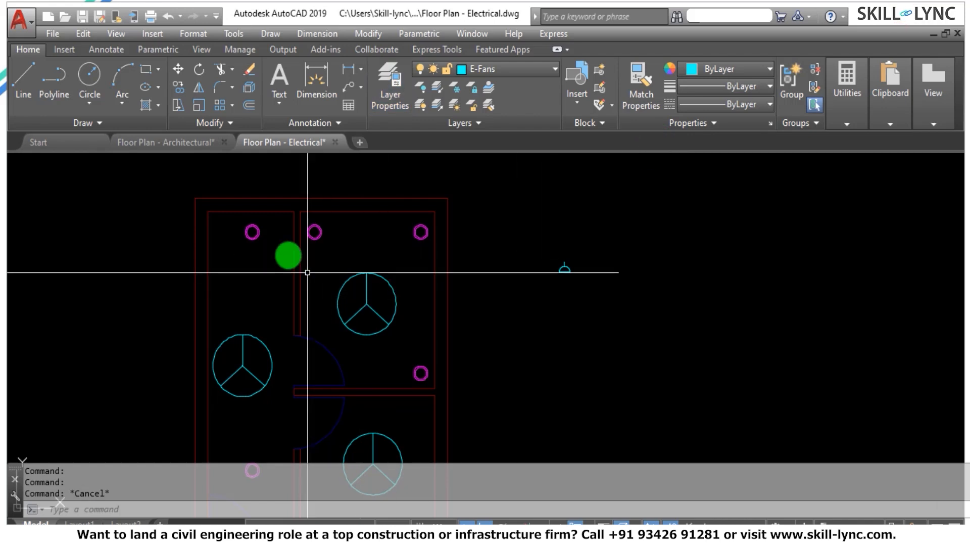
# Move the three objects of the semicircle symbol to the E-Switches layer.
pyautogui.scroll(-4, 349, 210)
pyautogui.press('Escape')
pyautogui.press('Escape')
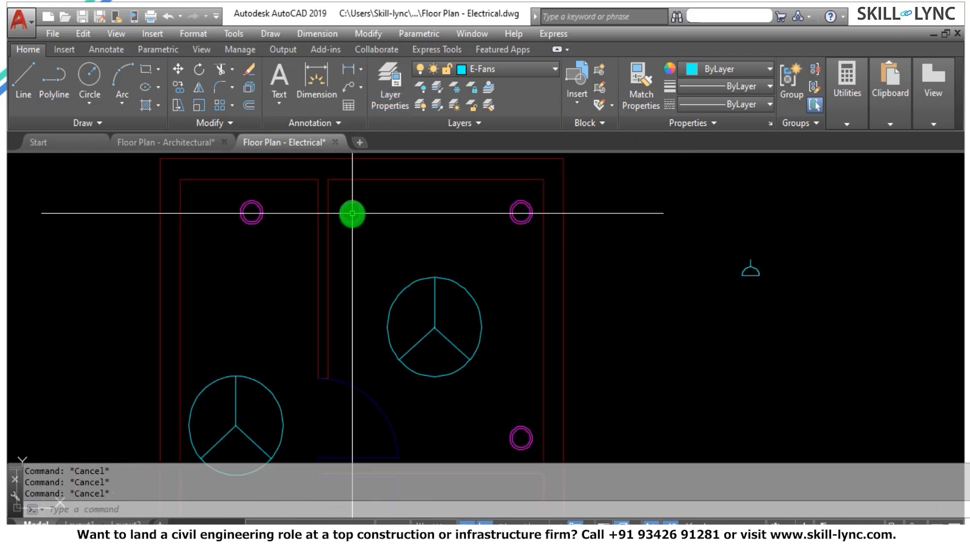
pyautogui.click(765, 310)
pyautogui.click(741, 255)
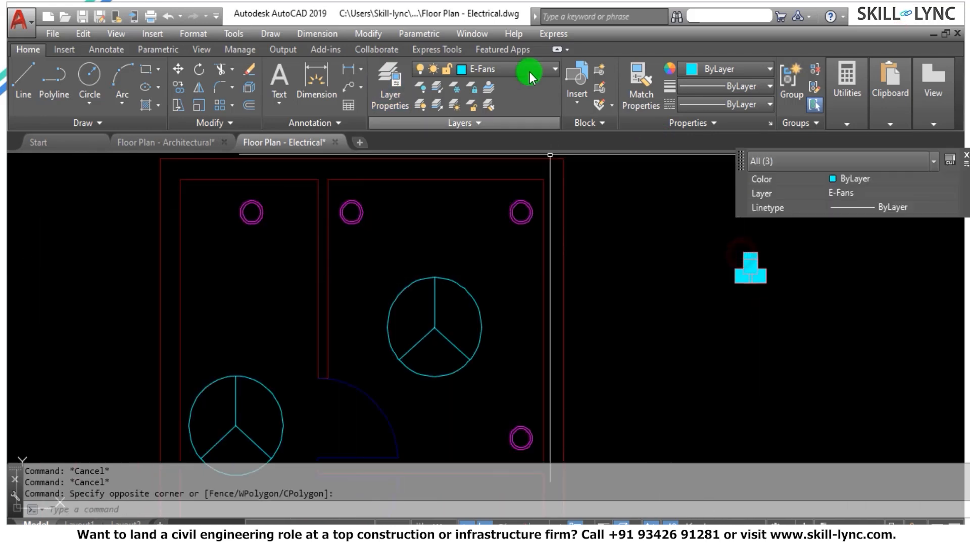
pyautogui.click(512, 73)
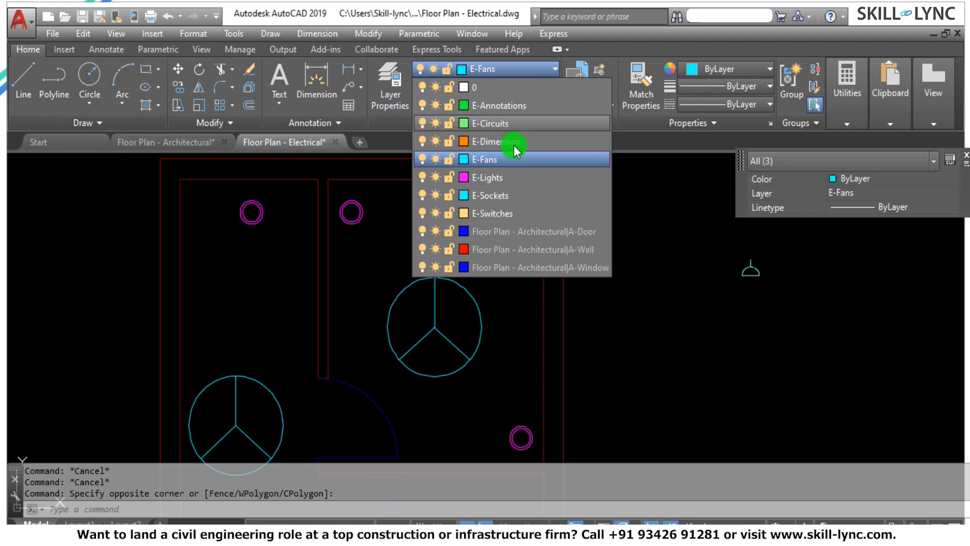
pyautogui.click(505, 213)
pyautogui.press('Escape')
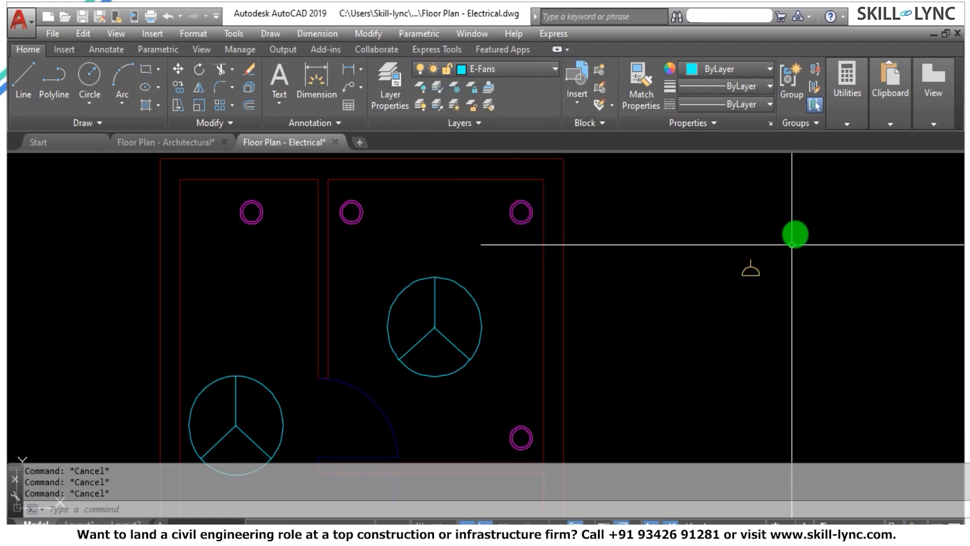
# Define a block named Switch from the semicircle symbol's three objects, with its base point at the midpoint of the base line.
pyautogui.scroll(3, 795, 232)
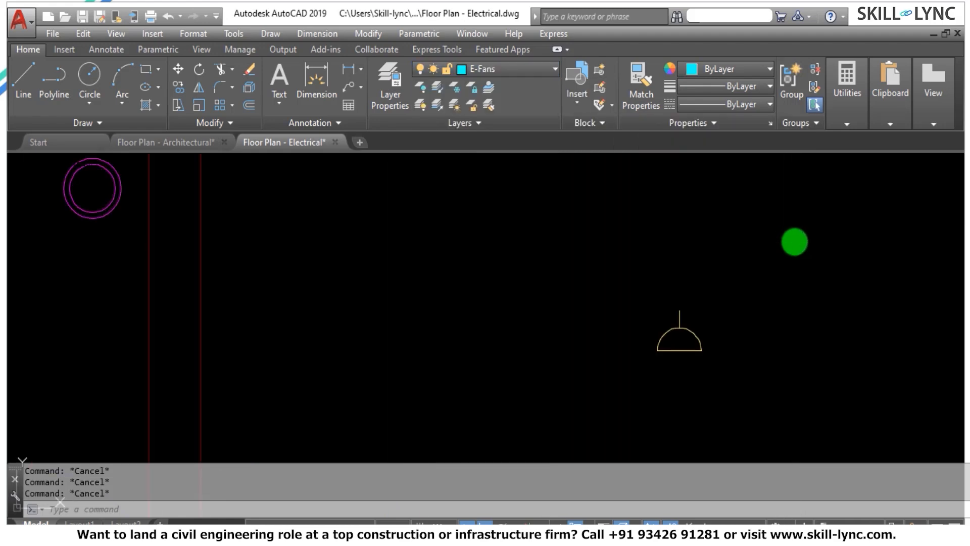
pyautogui.write('B')
pyautogui.press('Return')
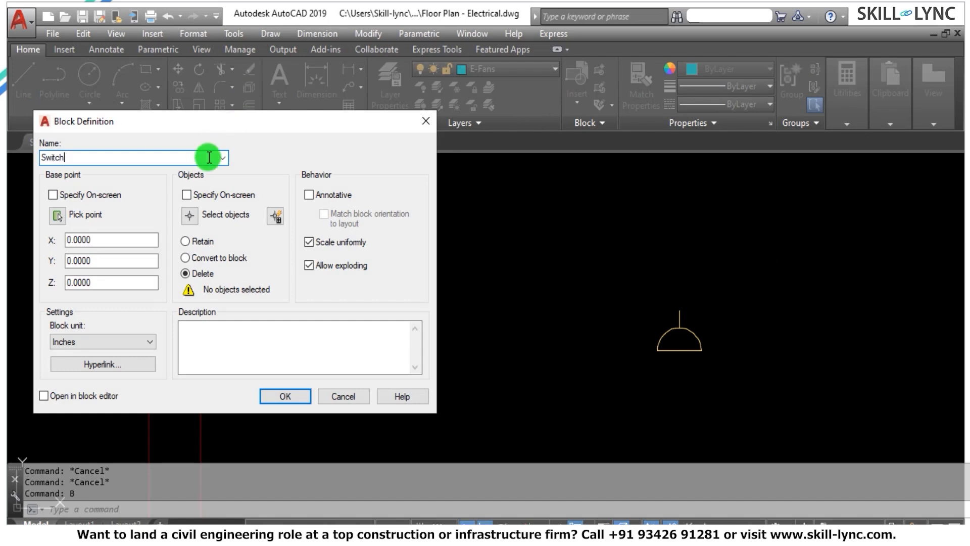
pyautogui.click(190, 218)
pyautogui.click(573, 364)
pyautogui.click(771, 299)
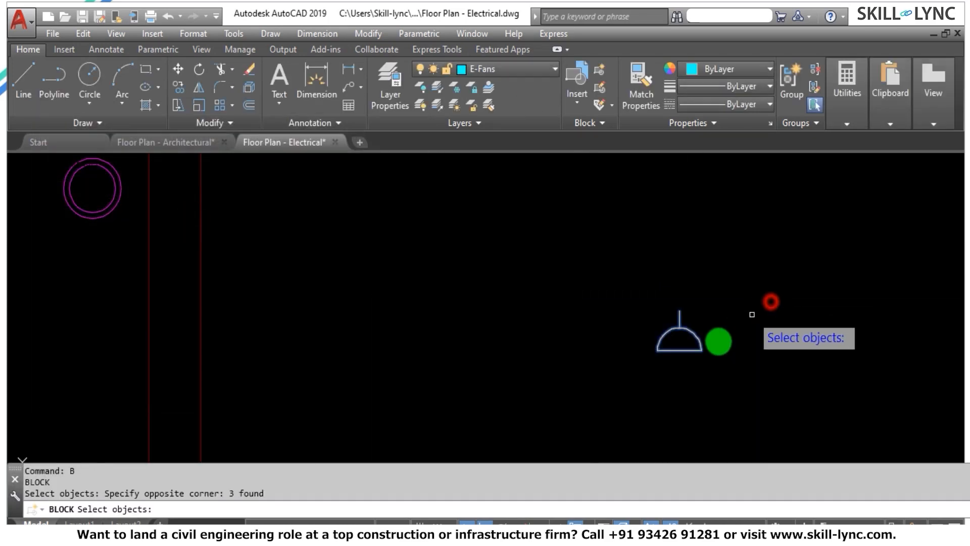
pyautogui.press('Return')
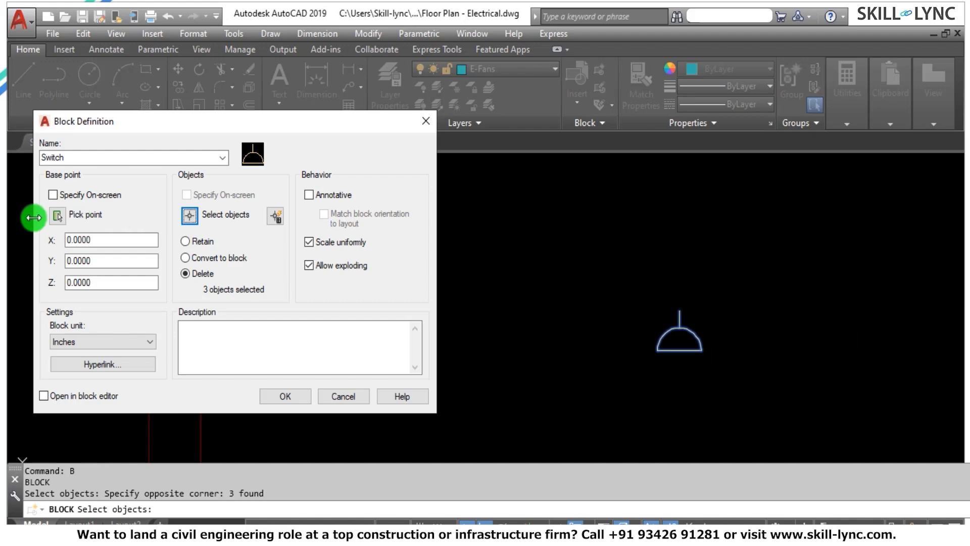
pyautogui.click(58, 216)
pyautogui.click(678, 353)
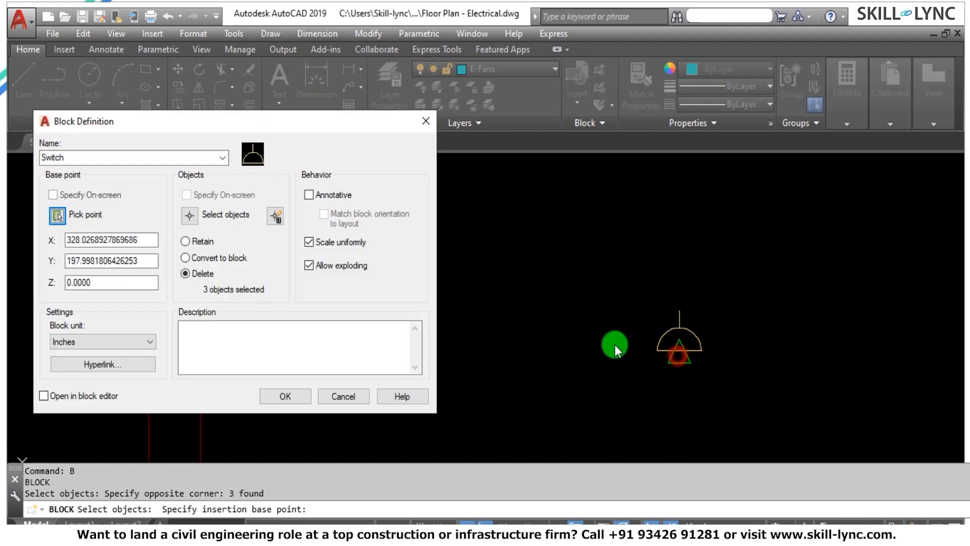
pyautogui.click(281, 394)
pyautogui.scroll(-4, 702, 276)
pyautogui.press('Escape')
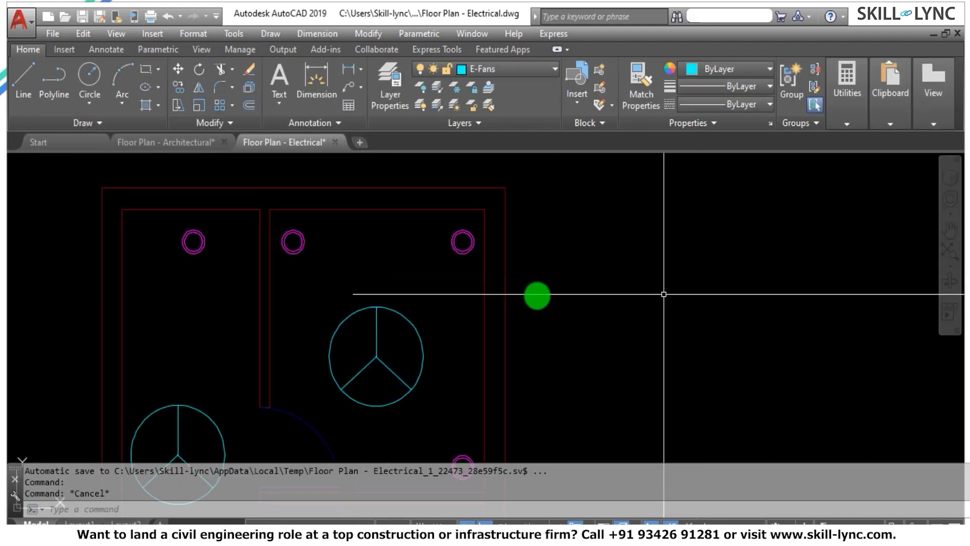
# Insert the Switch block on the upper-right room's partition wall at the door opening, rotated 270°.
pyautogui.scroll(2, 288, 301)
pyautogui.scroll(-2, 425, 292)
pyautogui.press('Escape')
pyautogui.press('Escape')
pyautogui.write('i')
pyautogui.press('Return')
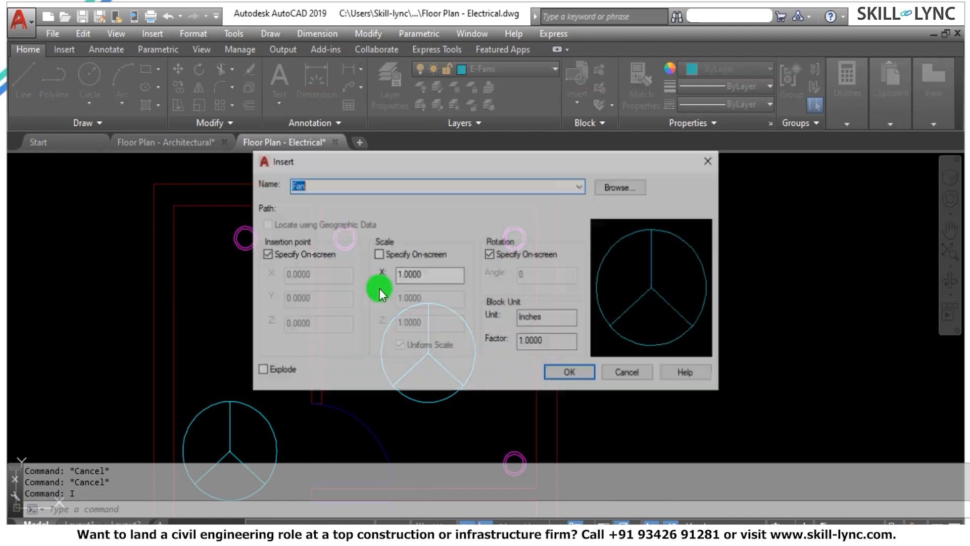
pyautogui.click(579, 188)
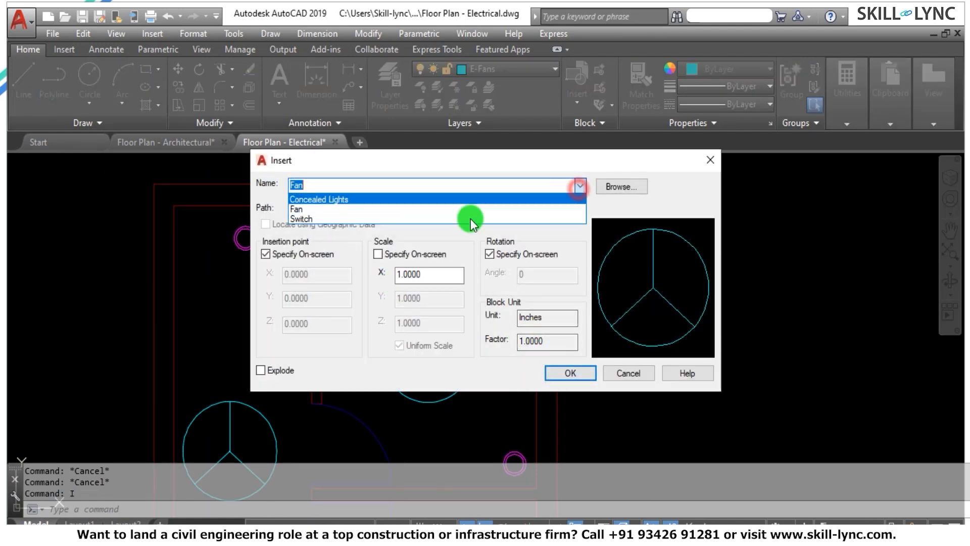
pyautogui.click(323, 218)
pyautogui.click(569, 373)
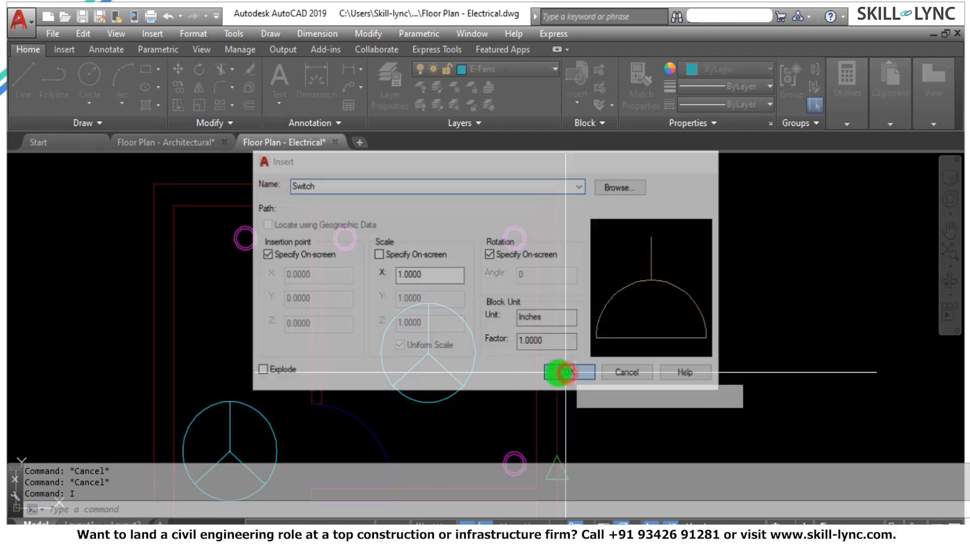
pyautogui.scroll(3, 389, 330)
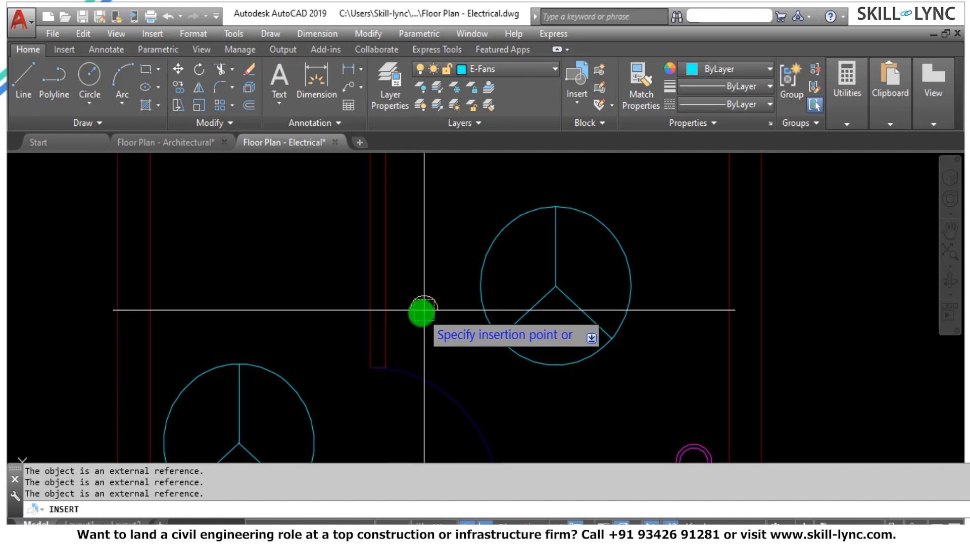
pyautogui.click(388, 338)
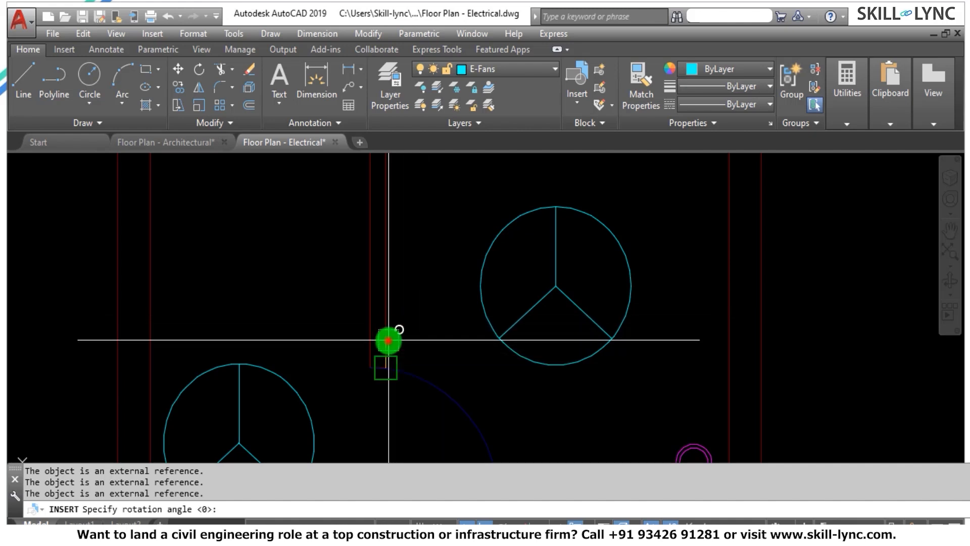
pyautogui.click(389, 410)
pyautogui.press('Escape')
pyautogui.press('Escape')
# Move the inserted switch straight up along the partition wall, clear of the door opening.
pyautogui.write('m')
pyautogui.press('Return')
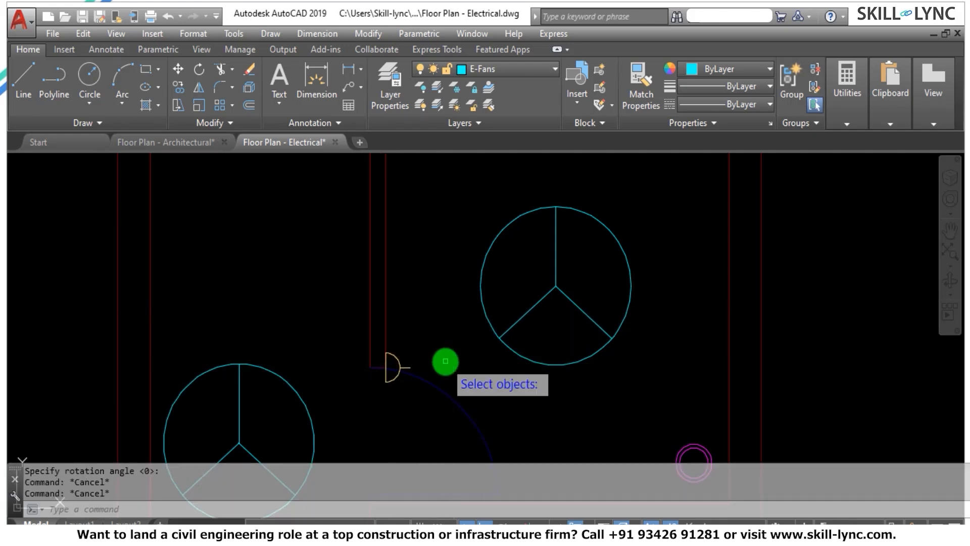
pyautogui.click(397, 367)
pyautogui.press('Return')
pyautogui.click(411, 301)
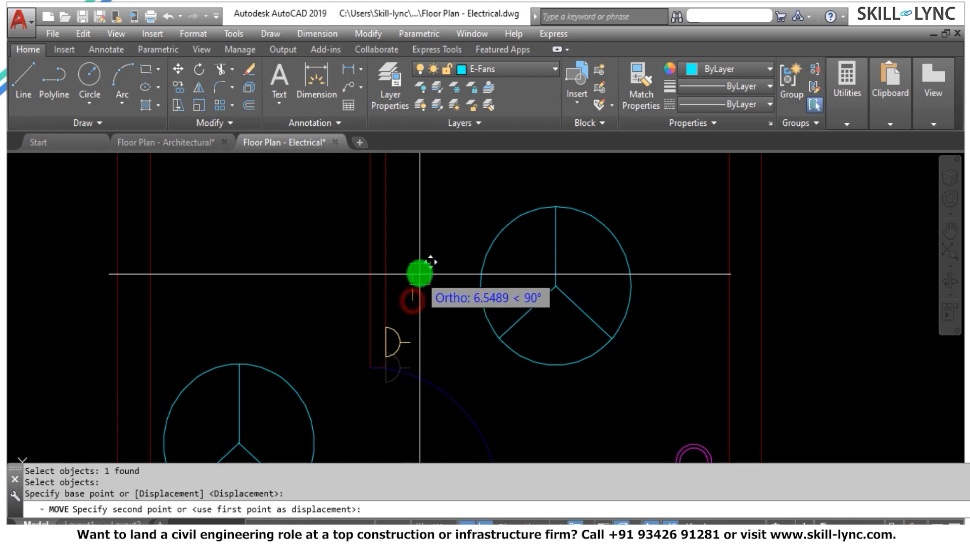
pyautogui.click(415, 265)
pyautogui.press('Escape')
pyautogui.press('Escape')
pyautogui.press('Escape')
# Make E-Circuits the current layer.
pyautogui.scroll(-5, 525, 269)
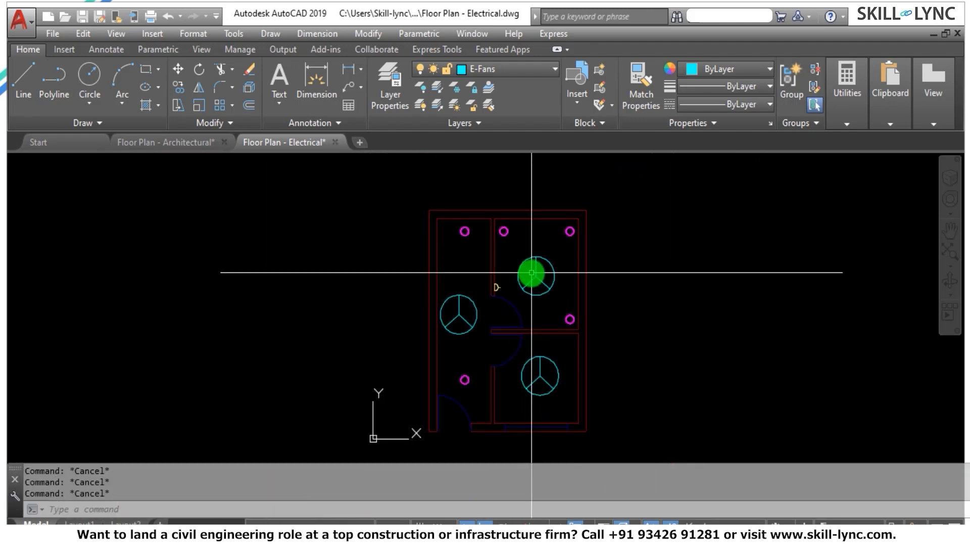
pyautogui.scroll(2, 526, 243)
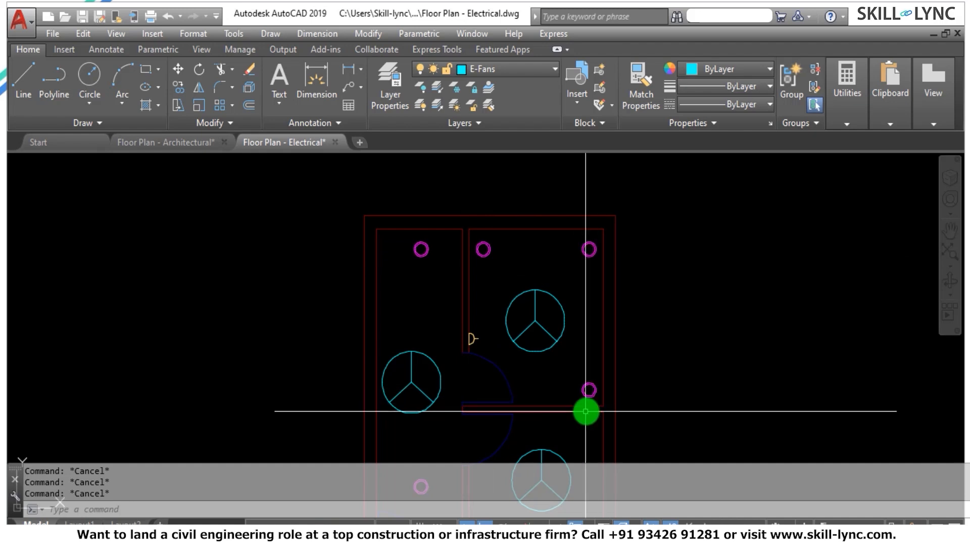
pyautogui.click(516, 71)
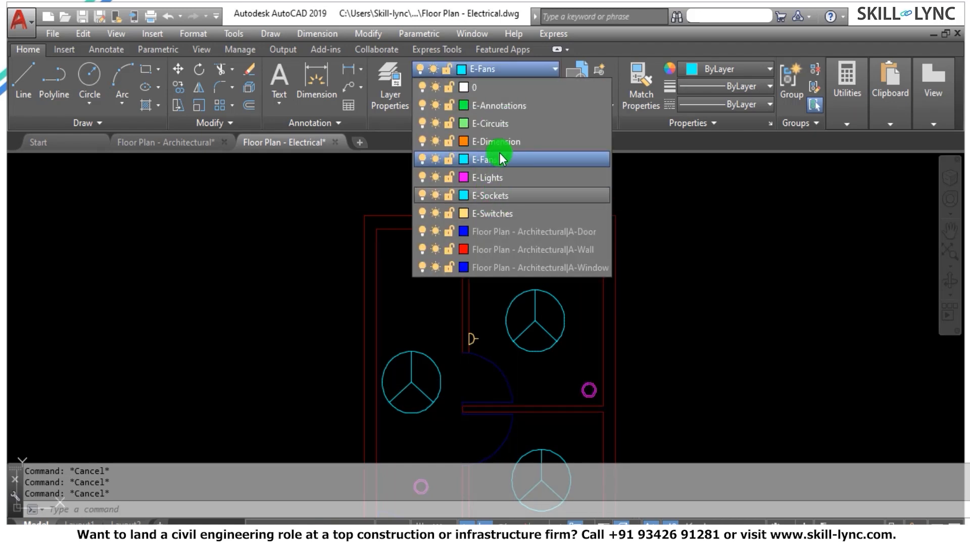
pyautogui.click(508, 122)
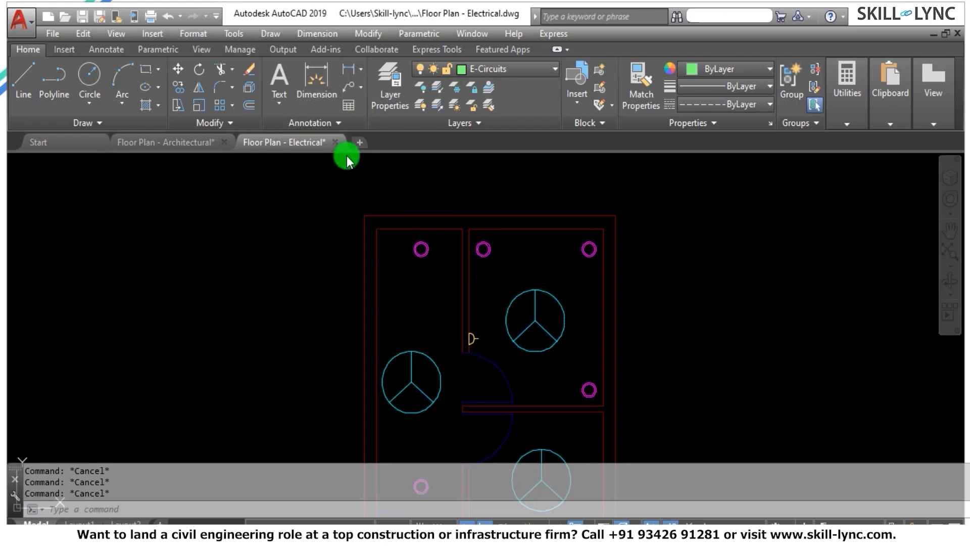
# Change the E-Circuits layer's color to index color 41 and close the layer manager.
pyautogui.write('LA')
pyautogui.press('Return')
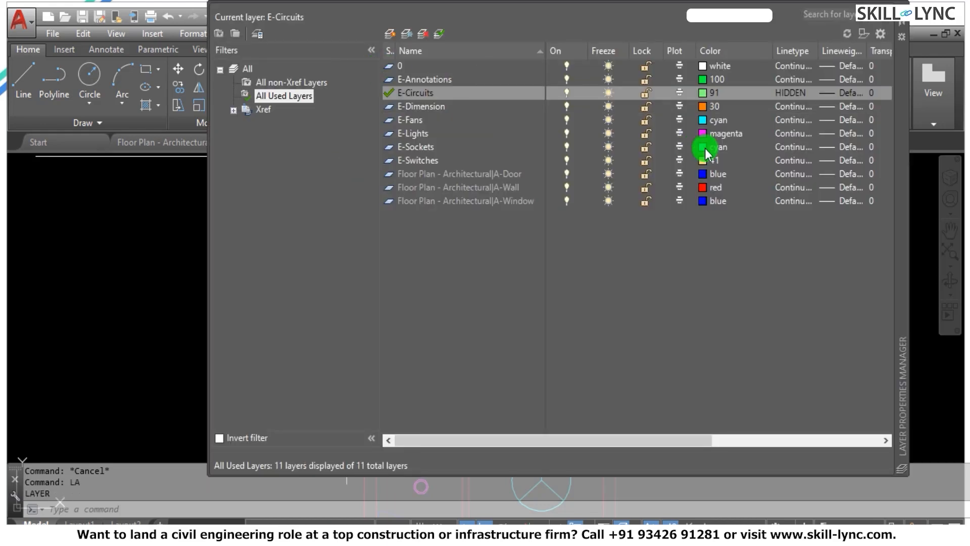
pyautogui.click(705, 93)
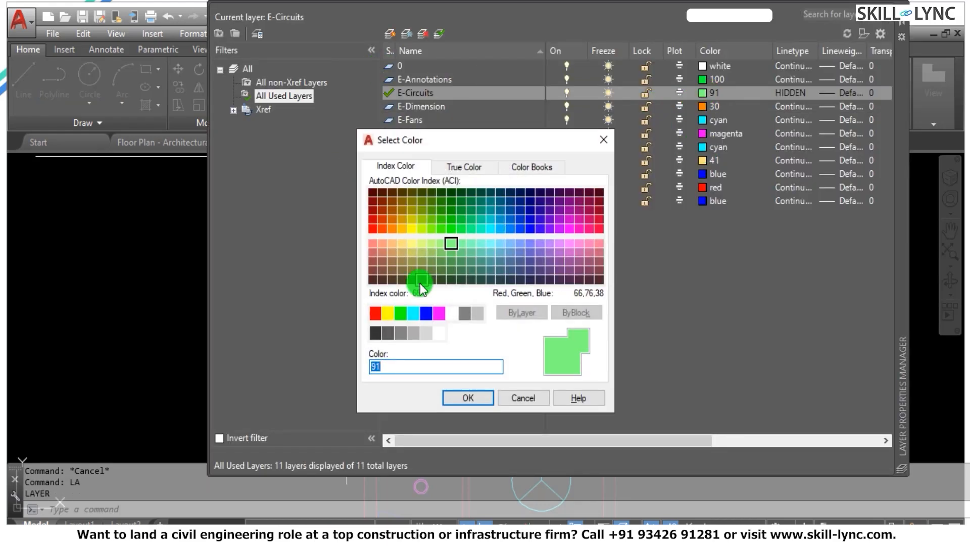
pyautogui.click(402, 245)
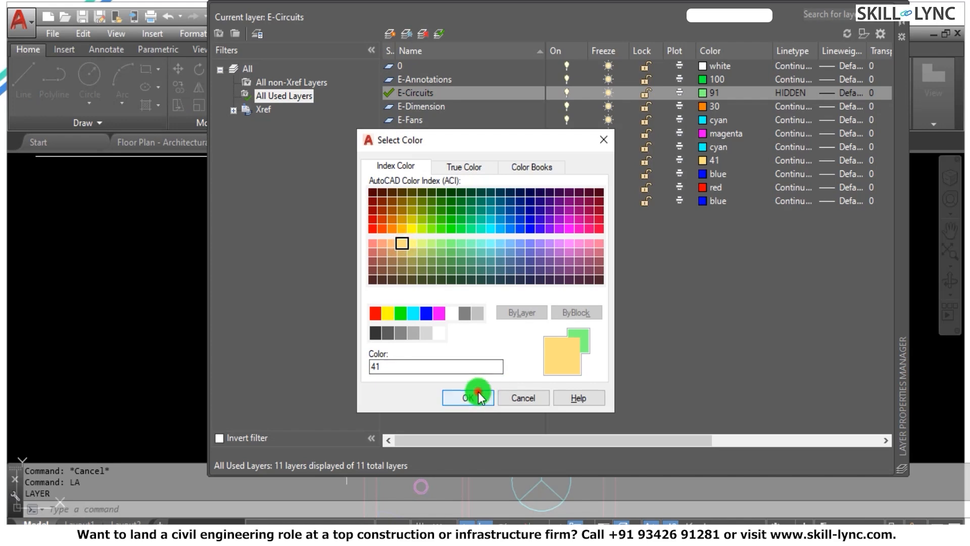
pyautogui.click(477, 397)
pyautogui.rightClick(492, 101)
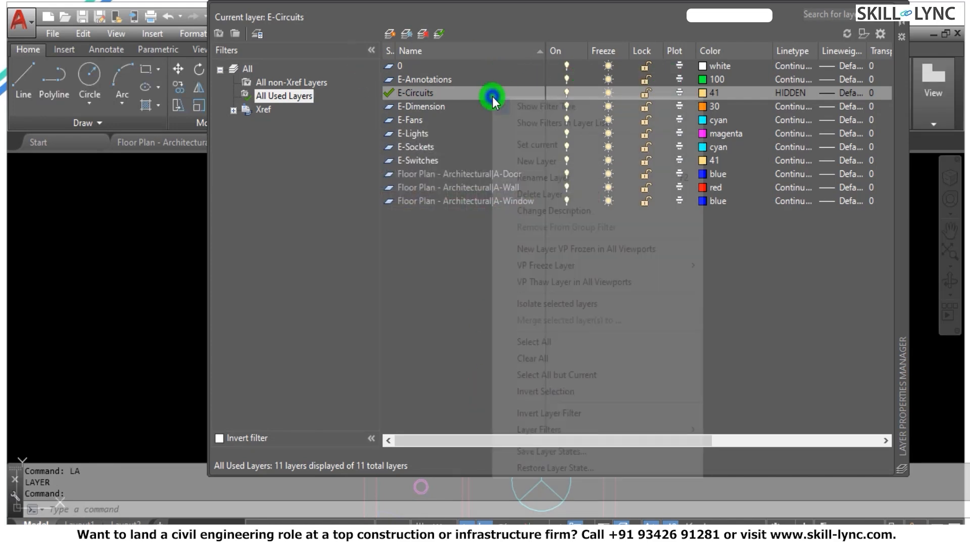
pyautogui.click(528, 141)
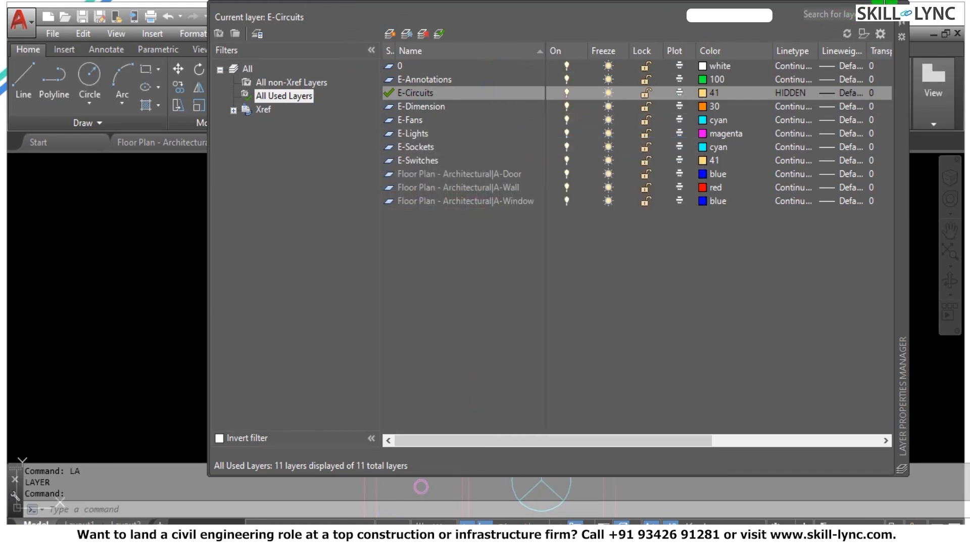
pyautogui.click(900, 8)
pyautogui.press('Escape')
pyautogui.press('Escape')
pyautogui.press('Escape')
pyautogui.scroll(-2, 592, 158)
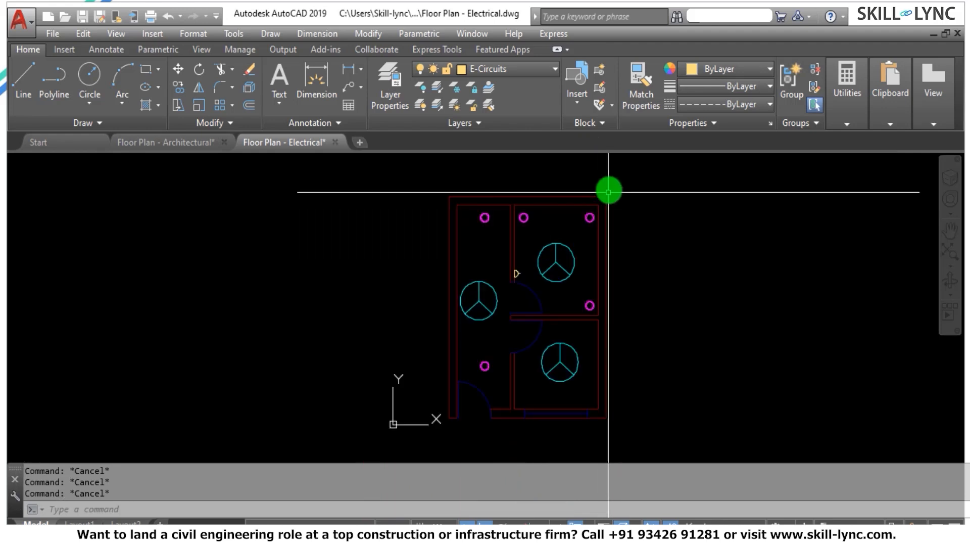
pyautogui.scroll(2, 573, 181)
pyautogui.scroll(2, 587, 163)
pyautogui.write('a')
pyautogui.press('Return')
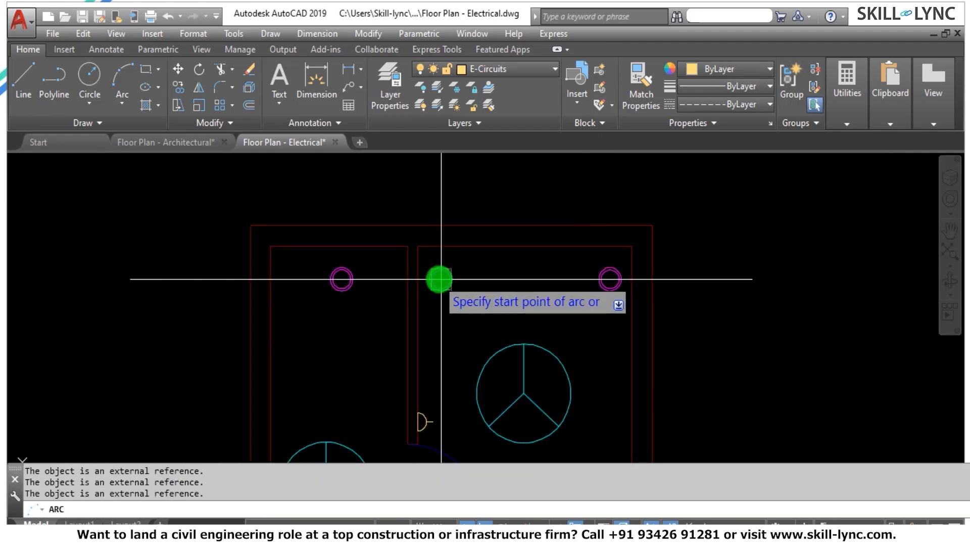
pyautogui.click(442, 278)
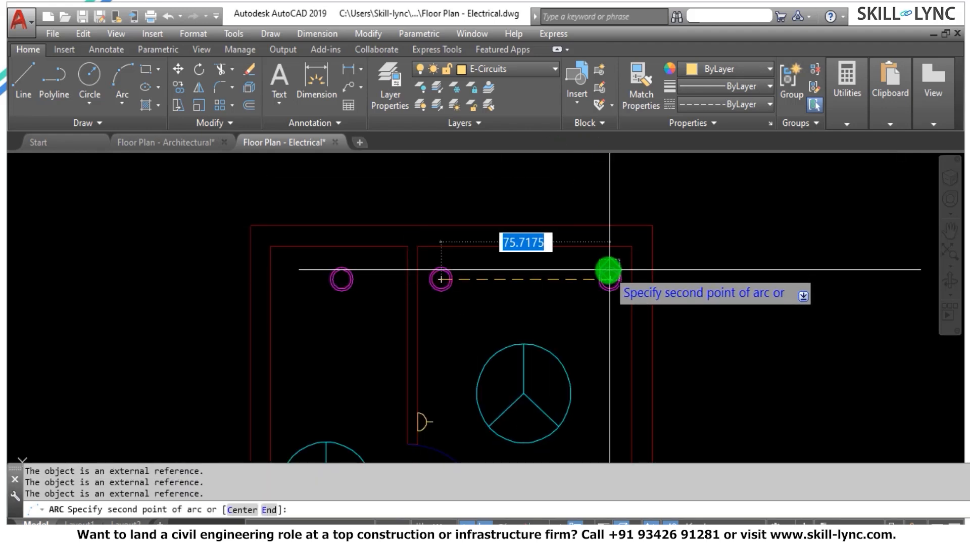
pyautogui.scroll(2, 616, 271)
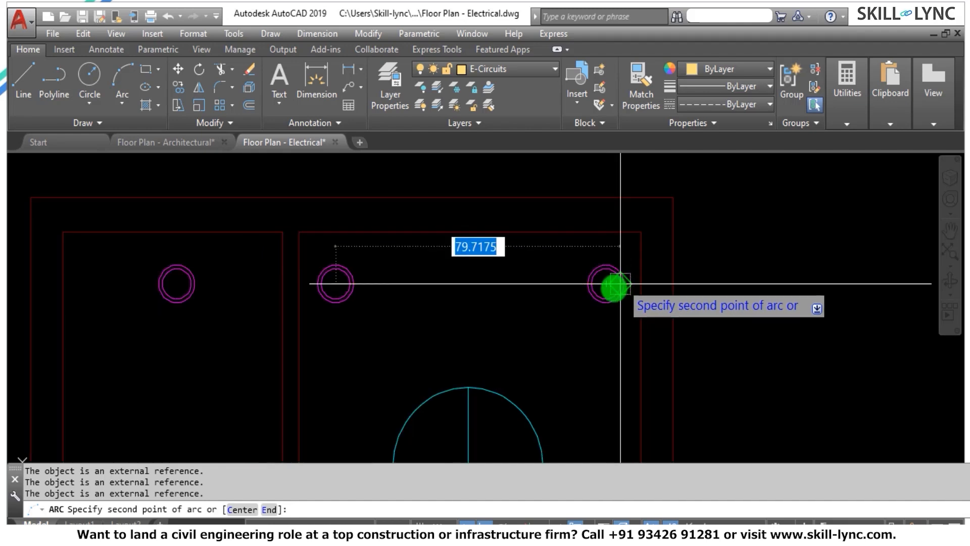
pyautogui.click(606, 284)
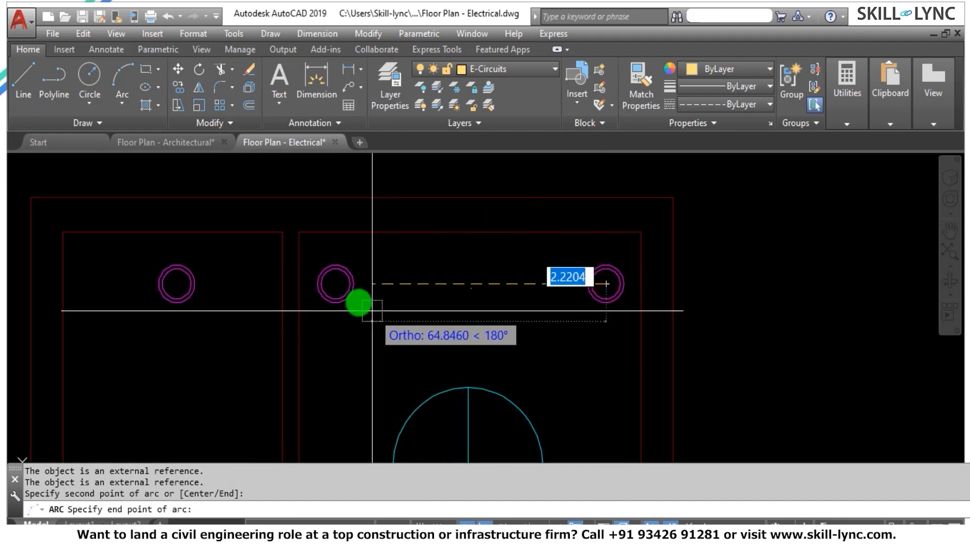
pyautogui.press('Escape')
pyautogui.press('Escape')
pyautogui.press('Escape')
# Draw a downward-bowed three-point arc with ortho off, joining the centers of the upper-right room's two upper lights.
pyautogui.write('A')
pyautogui.press('Return')
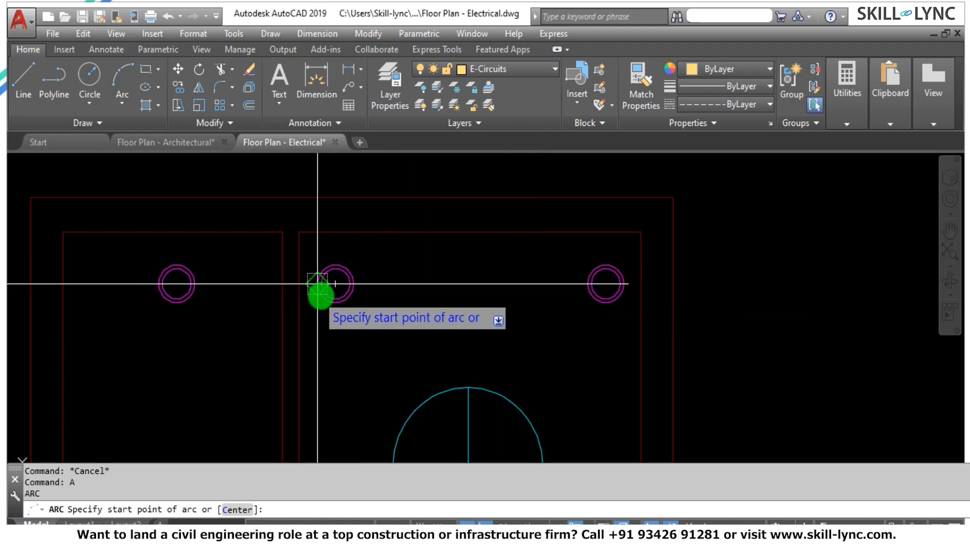
pyautogui.click(336, 284)
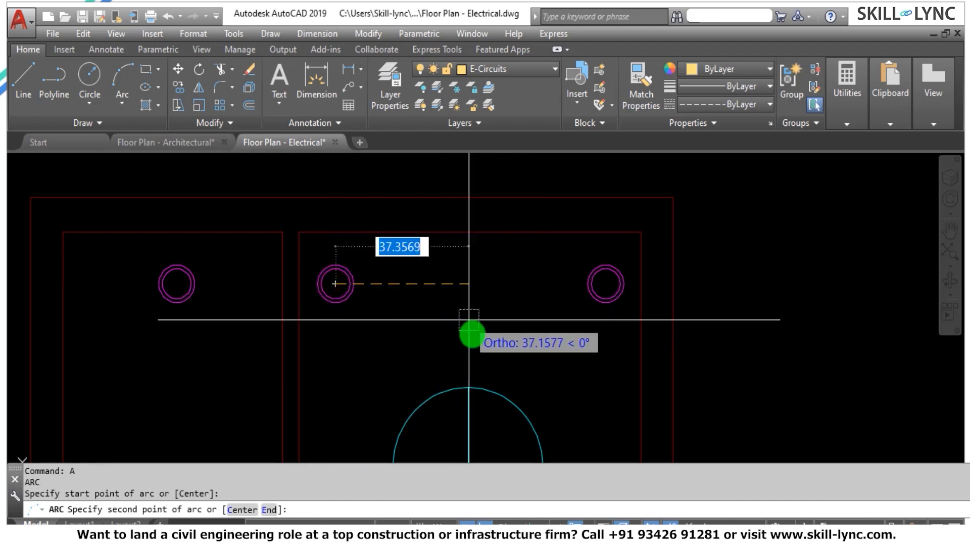
pyautogui.click(479, 520)
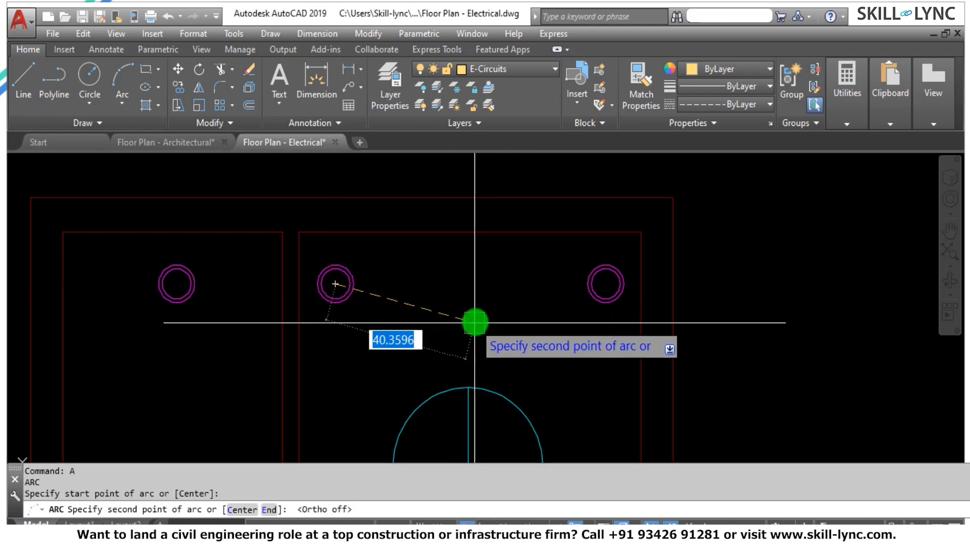
pyautogui.click(485, 317)
pyautogui.click(605, 285)
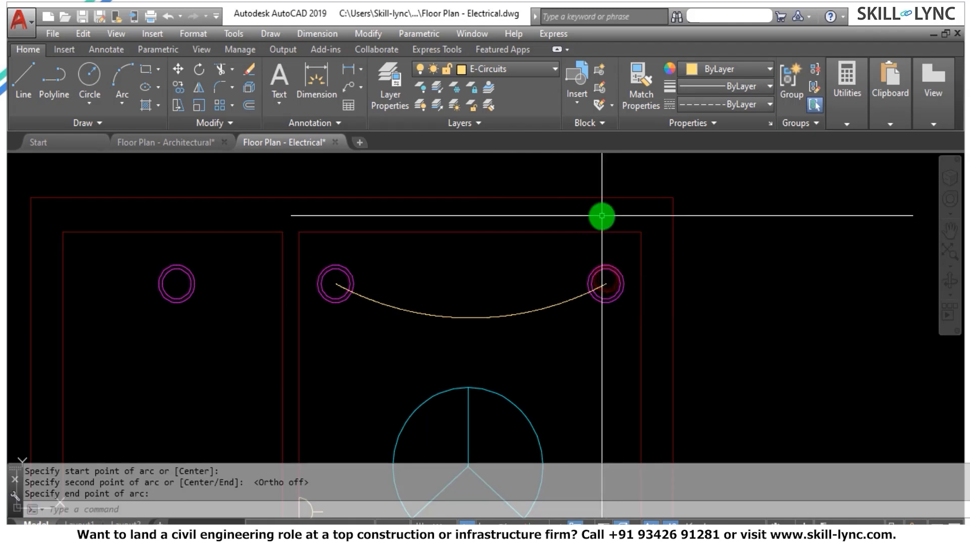
pyautogui.press('Escape')
# Set the linetype scale of the arc between the two upper lights to 5.
pyautogui.scroll(4, 556, 234)
pyautogui.scroll(3, 541, 308)
pyautogui.moveTo(541, 338); pyautogui.dragTo(473, 258)
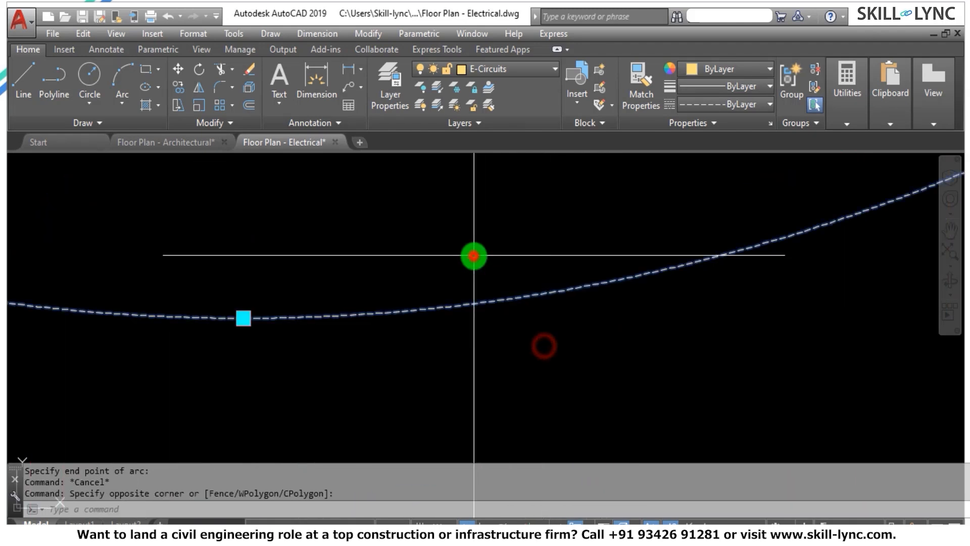
pyautogui.doubleClick(396, 310)
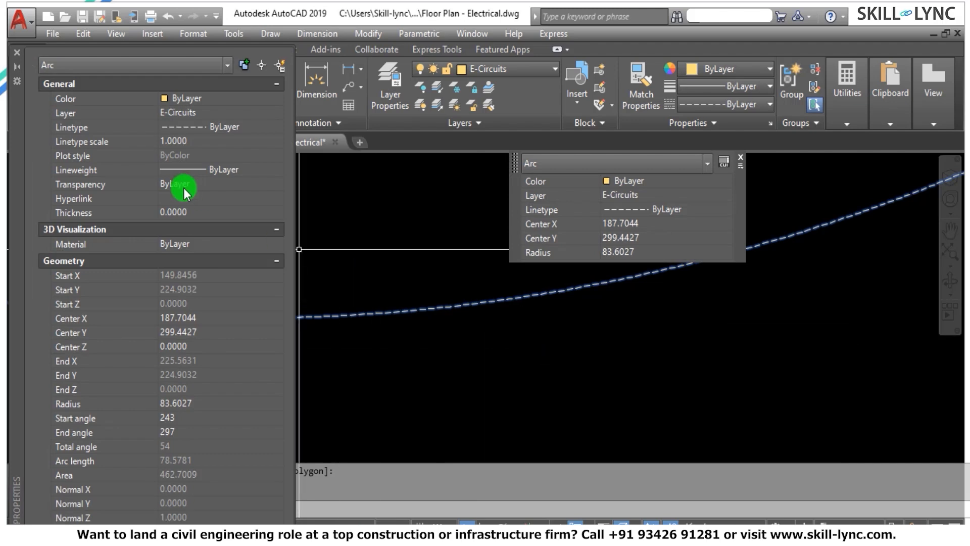
pyautogui.click(214, 142)
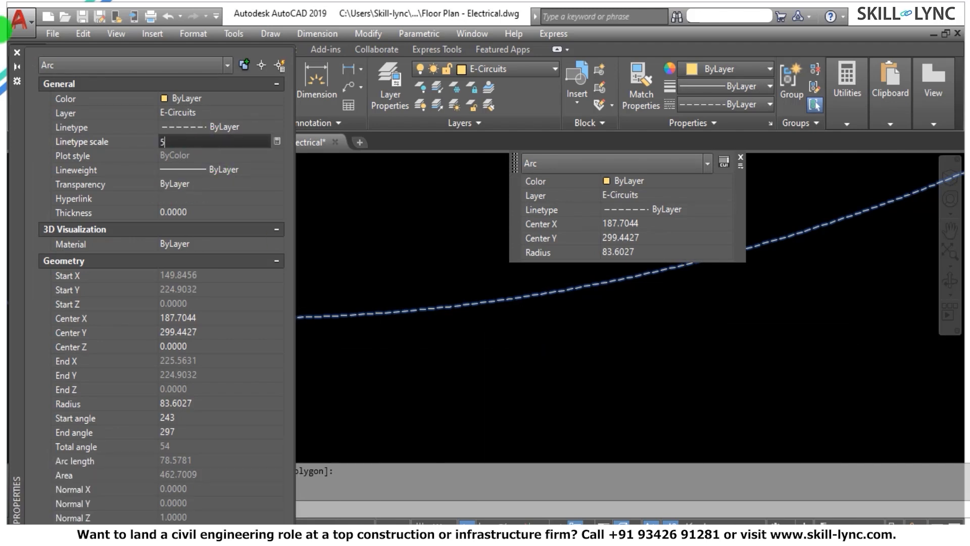
pyautogui.click(17, 52)
pyautogui.press('Escape')
pyautogui.scroll(-5, 381, 316)
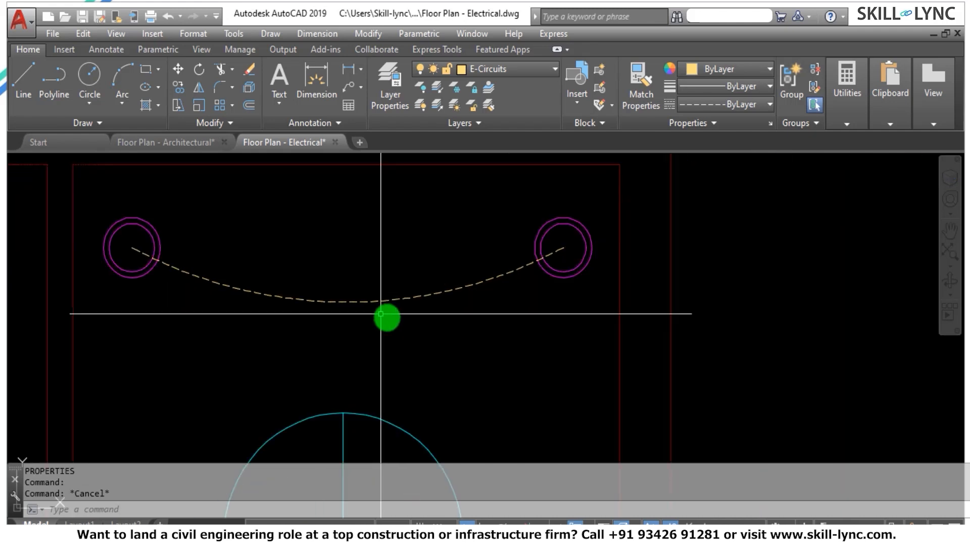
pyautogui.scroll(-2, 550, 255)
pyautogui.scroll(2, 557, 317)
pyautogui.scroll(-4, 485, 245)
pyautogui.scroll(2, 523, 290)
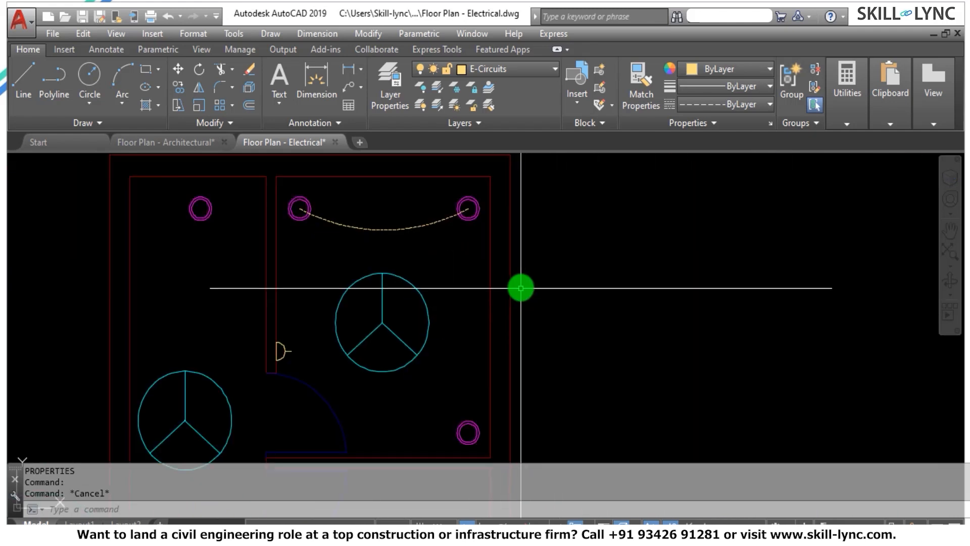
pyautogui.press('Escape')
pyautogui.press('Escape')
pyautogui.write('a')
pyautogui.press('Return')
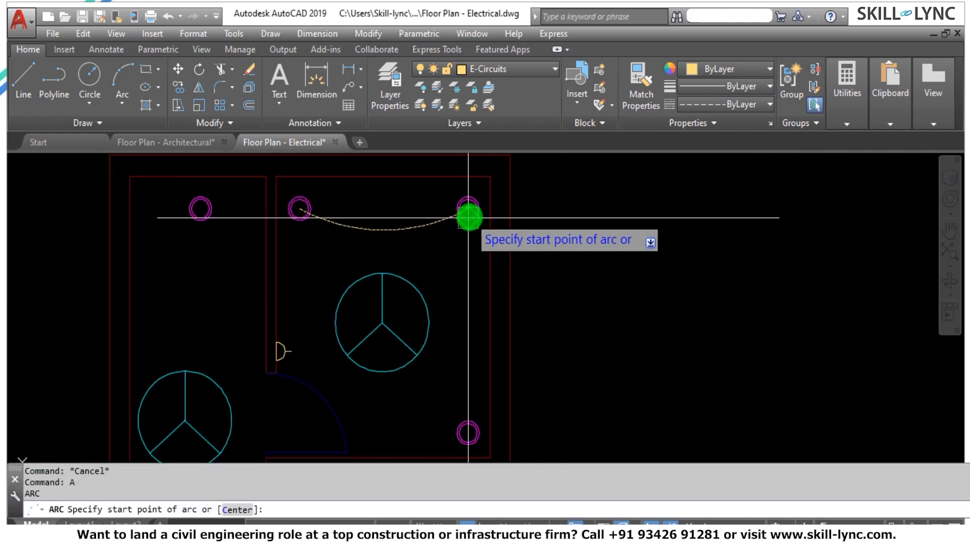
pyautogui.click(468, 208)
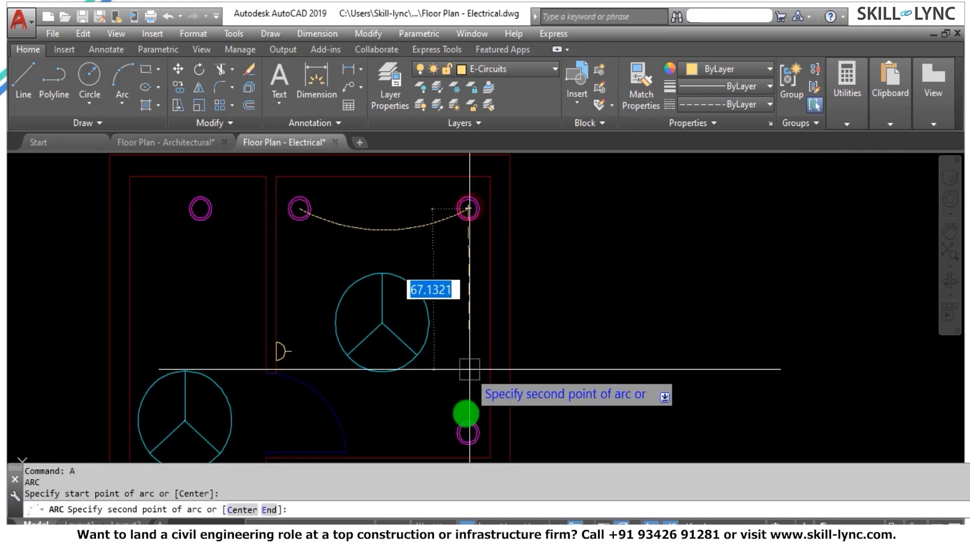
pyautogui.click(468, 432)
pyautogui.press('Escape')
pyautogui.press('Escape')
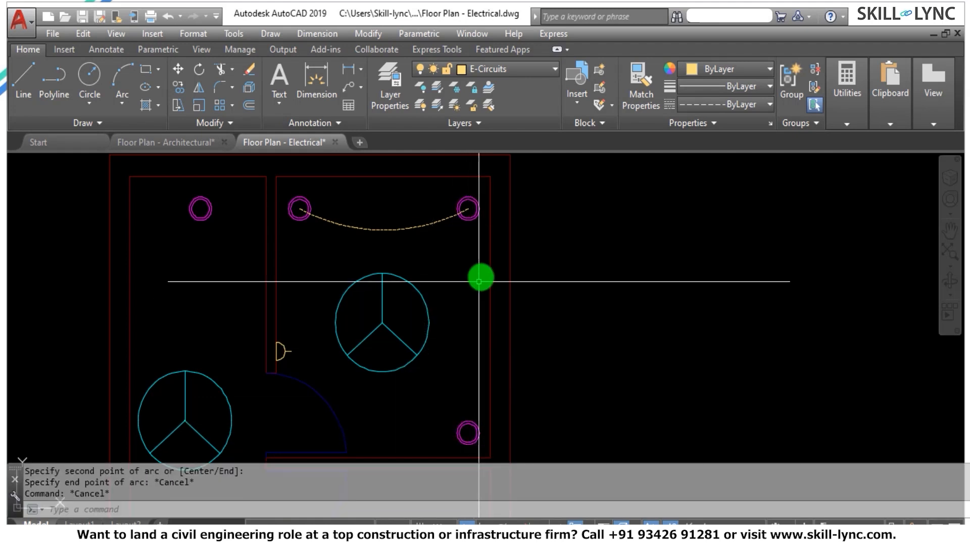
# Draw a left-bowed three-point arc joining the centers of the upper-right room's upper-right and lower-right lights.
pyautogui.write('a')
pyautogui.press('Return')
pyautogui.scroll(4, 475, 207)
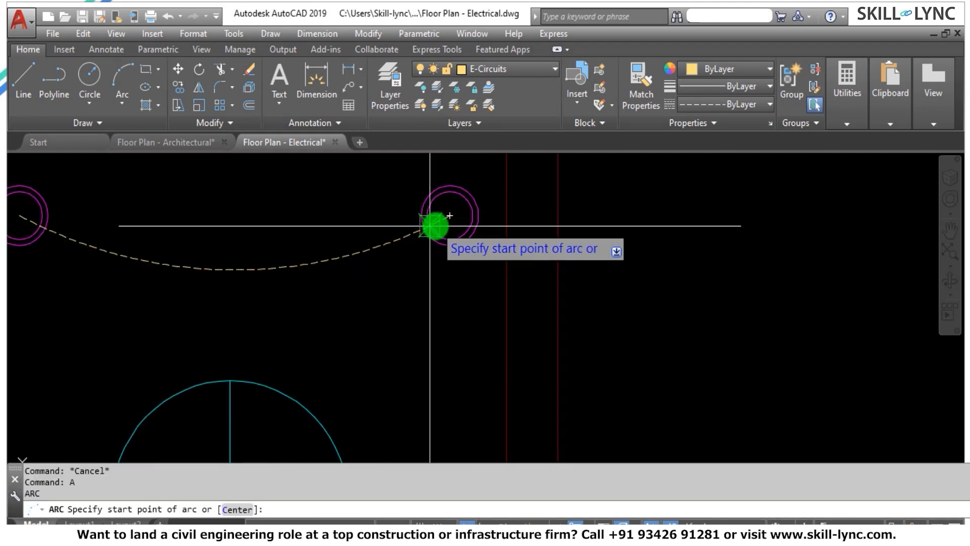
pyautogui.scroll(-4, 448, 212)
pyautogui.click(457, 212)
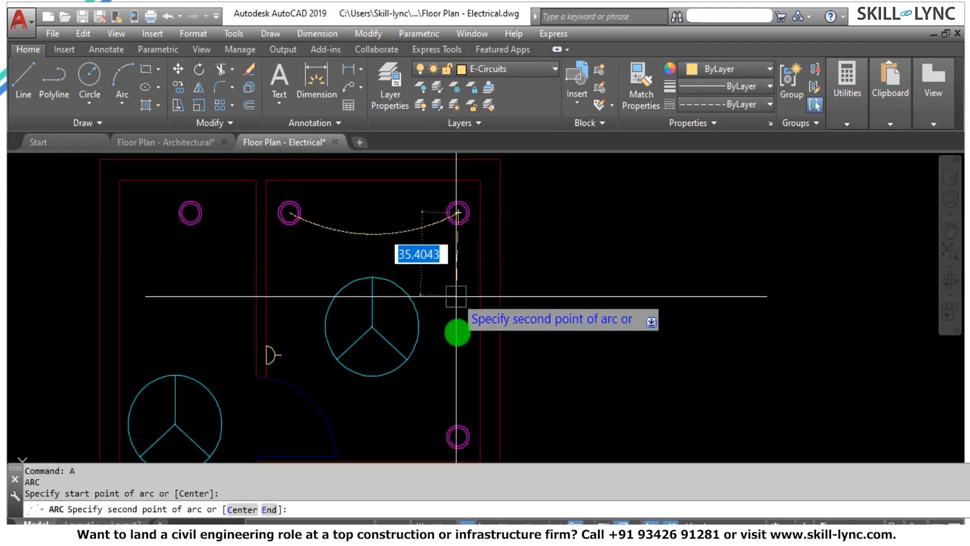
pyautogui.click(447, 342)
pyautogui.click(457, 438)
pyautogui.press('Escape')
pyautogui.press('Escape')
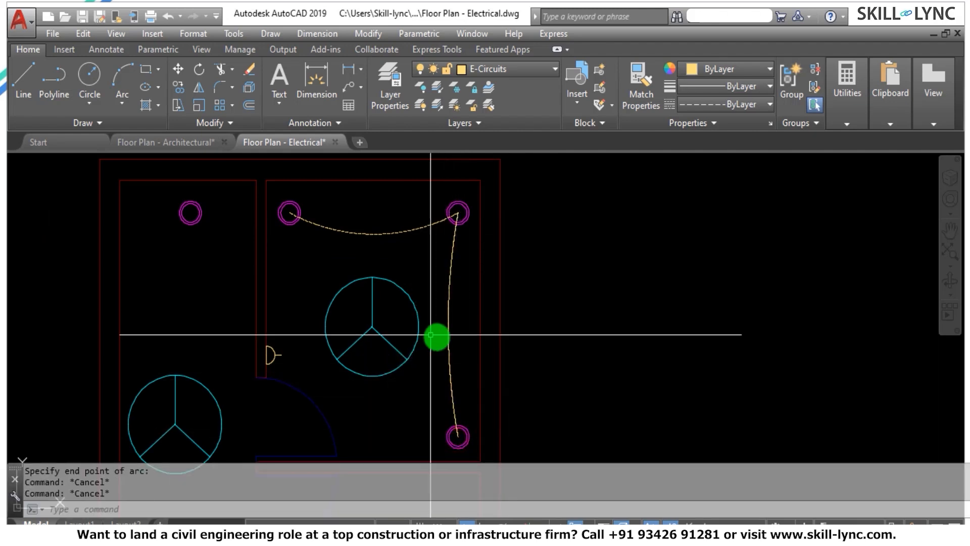
# Match the properties of the arc between the two upper lights onto the new right-side arc.
pyautogui.write('ma')
pyautogui.press('Return')
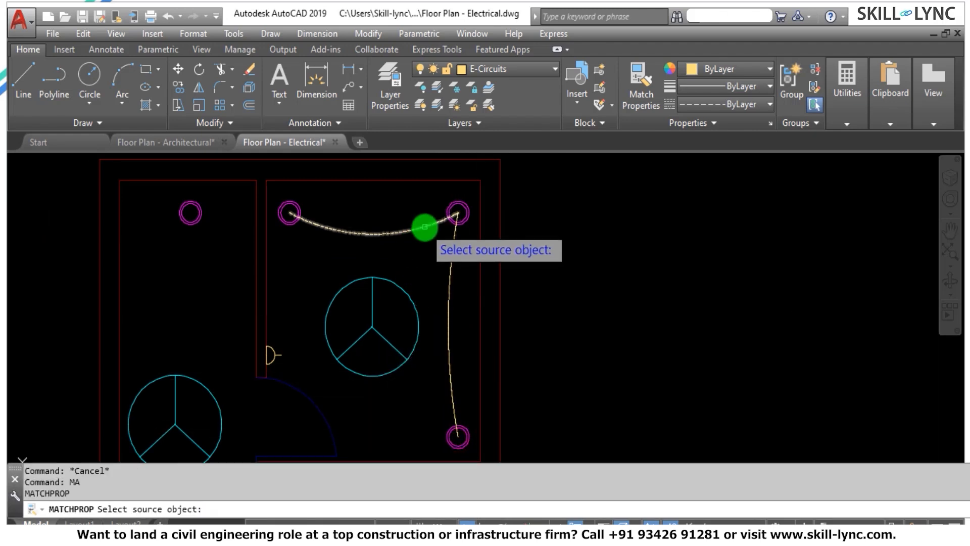
pyautogui.click(423, 227)
pyautogui.click(460, 292)
pyautogui.click(438, 298)
pyautogui.press('Escape')
pyautogui.press('Escape')
pyautogui.scroll(4, 411, 214)
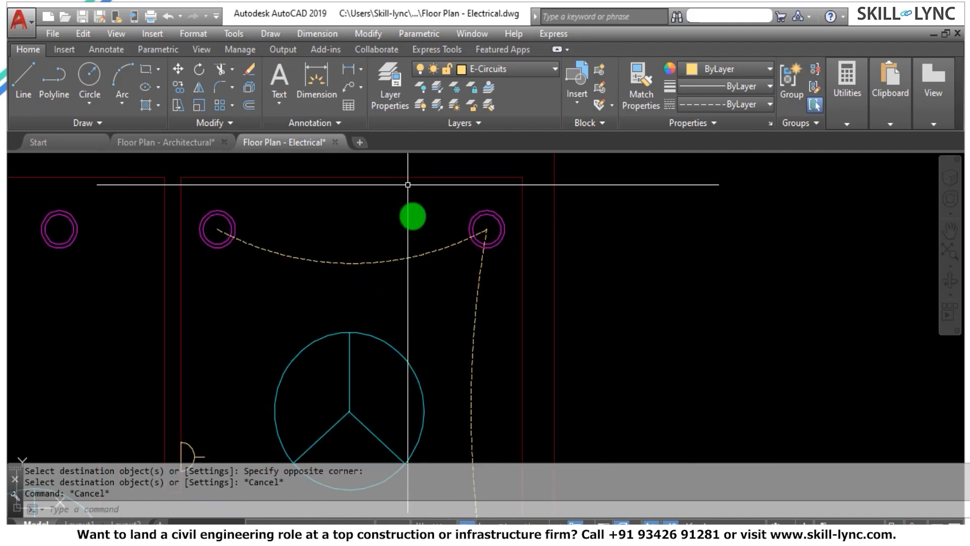
pyautogui.scroll(-3, 436, 239)
pyautogui.press('Escape')
pyautogui.press('Escape')
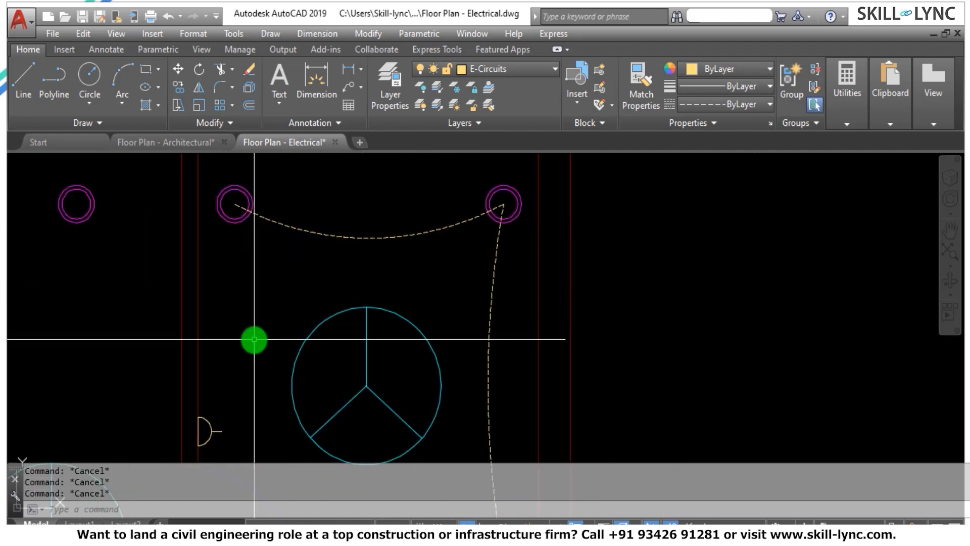
# Draw a right-bowed three-point arc from the center of the room's upper-left light to the switch on the partition wall.
pyautogui.write('a')
pyautogui.press('Return')
pyautogui.click(234, 204)
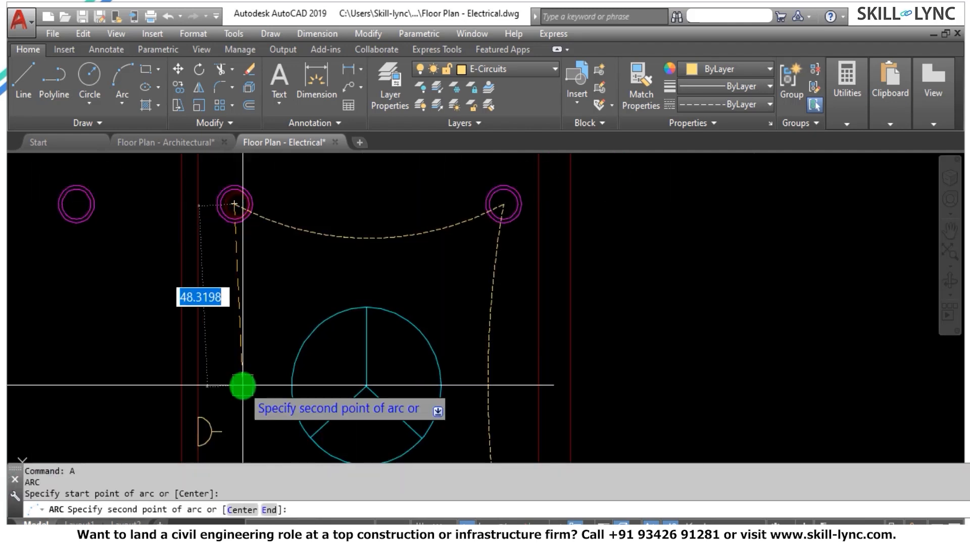
pyautogui.scroll(2, 225, 424)
pyautogui.scroll(2, 200, 441)
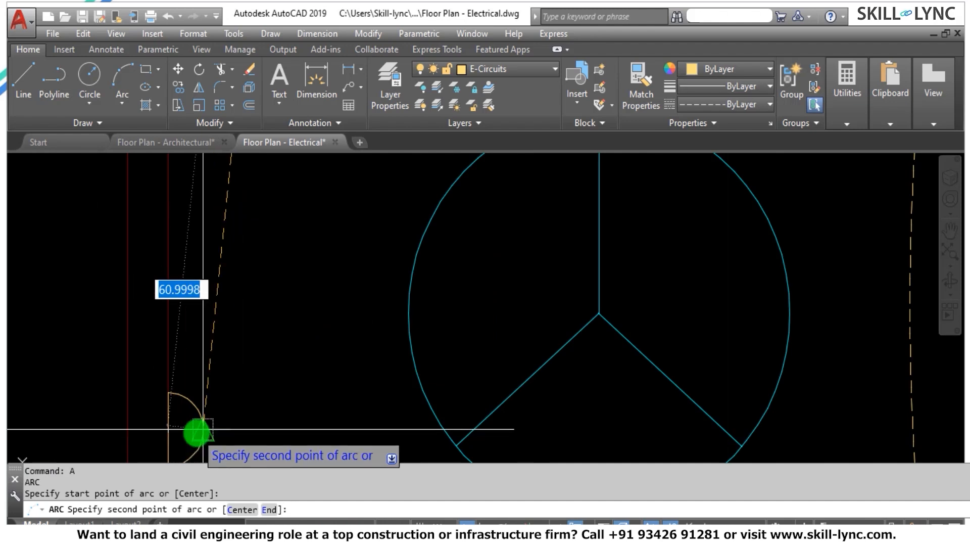
pyautogui.click(255, 282)
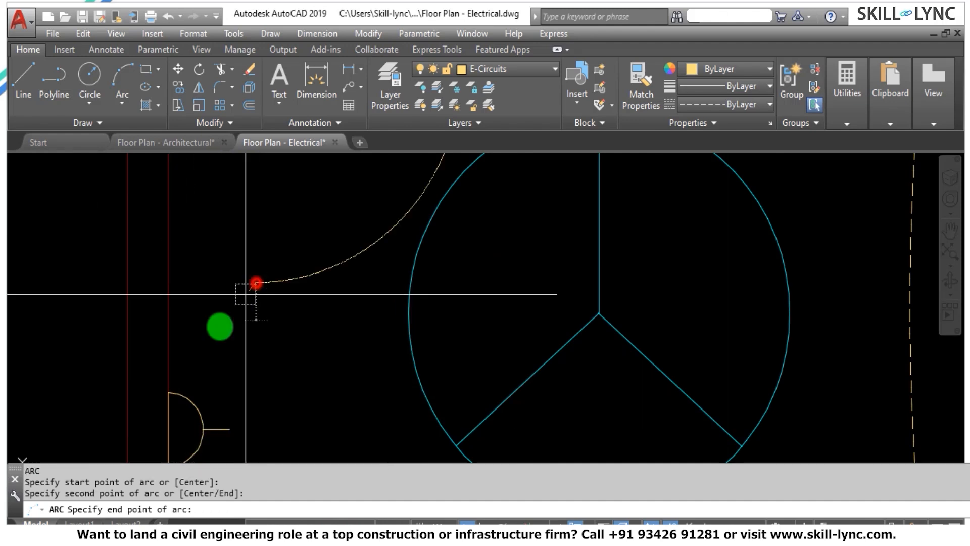
pyautogui.press('Escape')
pyautogui.press('Escape')
pyautogui.press('Escape')
pyautogui.scroll(-4, 349, 381)
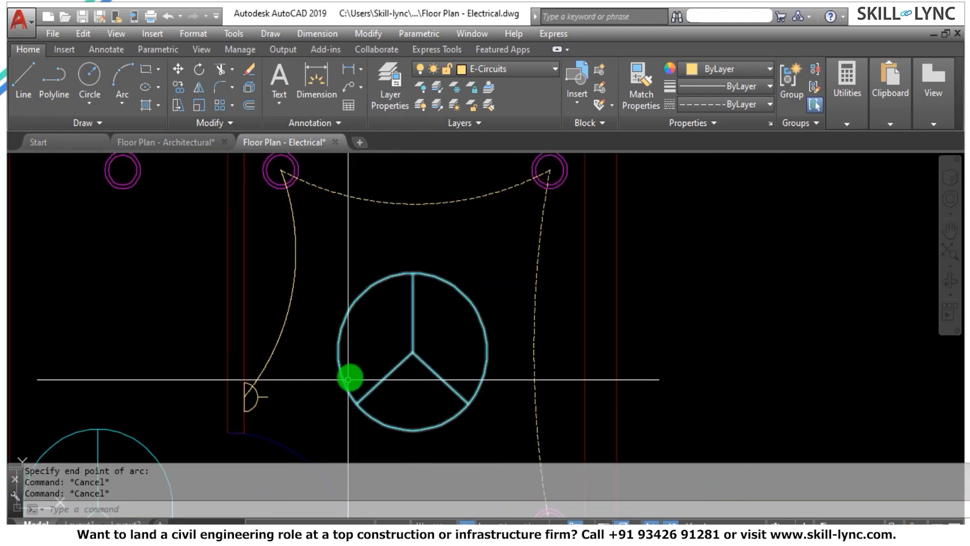
# Match the properties of the dashed right-side arc onto the arc running to the switch.
pyautogui.write('ma')
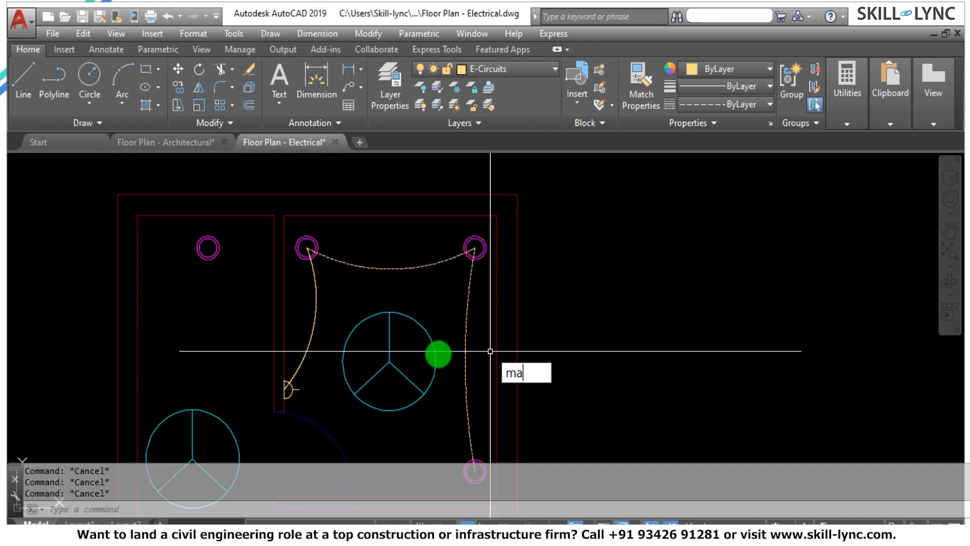
pyautogui.press('Return')
pyautogui.click(468, 306)
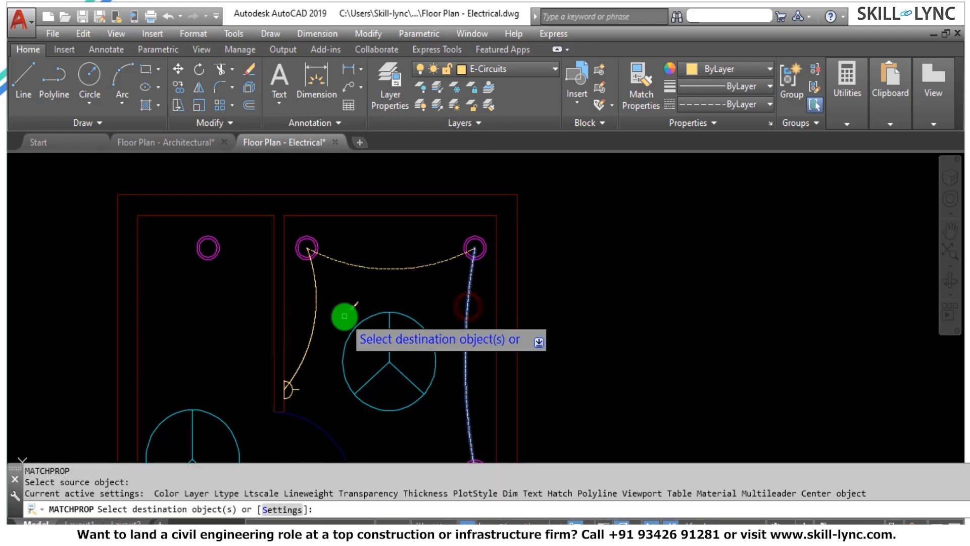
pyautogui.click(345, 315)
pyautogui.click(357, 308)
pyautogui.press('Escape')
pyautogui.press('Escape')
pyautogui.scroll(-2, 392, 301)
pyautogui.scroll(2, 434, 341)
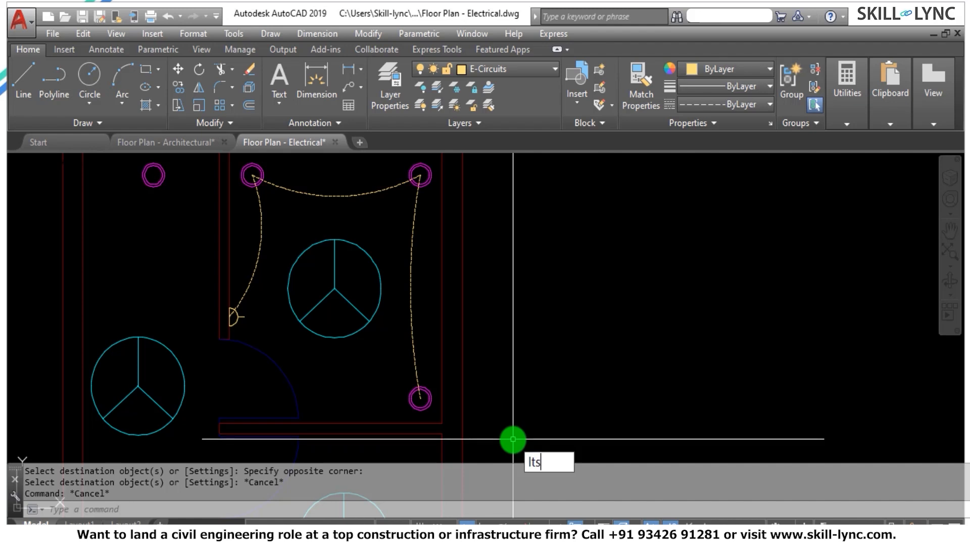
# Set the global linetype scale factor to 10 with LTSCALE.
pyautogui.write('ltscale')
pyautogui.press('Return')
pyautogui.write('10')
pyautogui.press('Return')
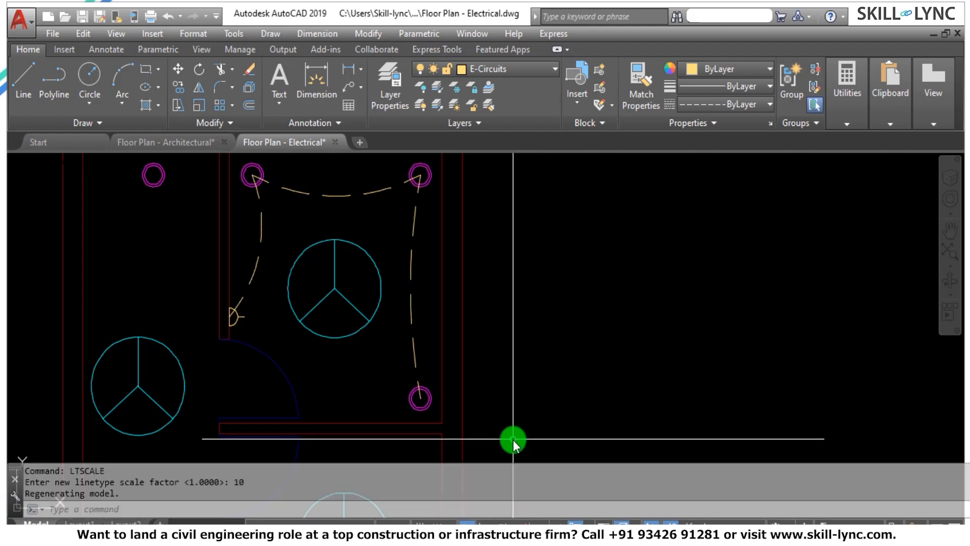
# Set the global linetype scale factor to 5.
pyautogui.press('Return')
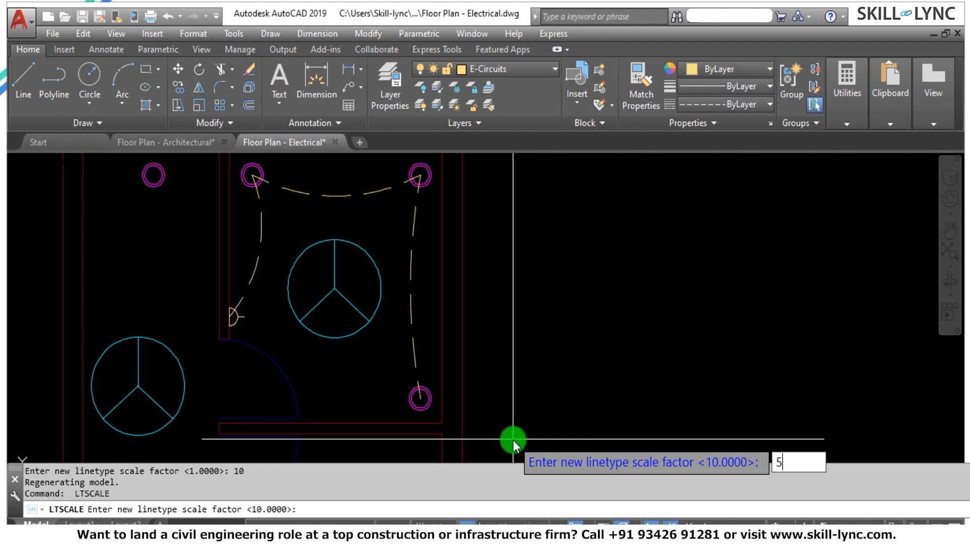
pyautogui.write('5')
pyautogui.press('Return')
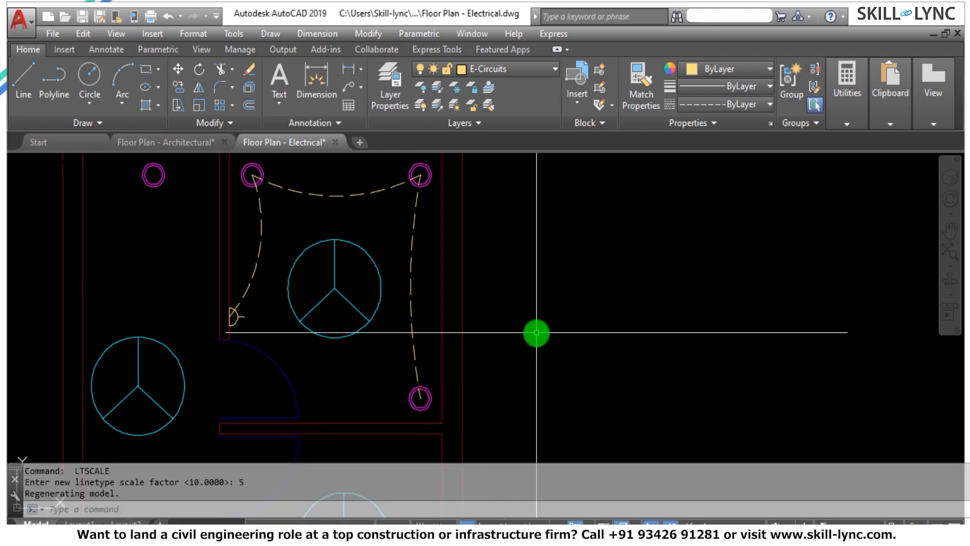
pyautogui.scroll(-4, 535, 331)
pyautogui.scroll(2, 496, 280)
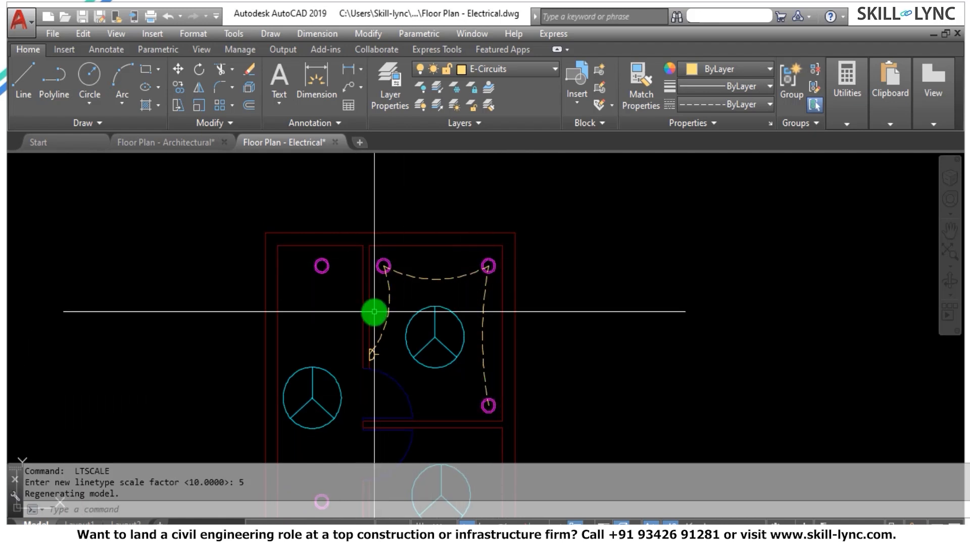
pyautogui.scroll(-4, 368, 267)
pyautogui.scroll(4, 399, 293)
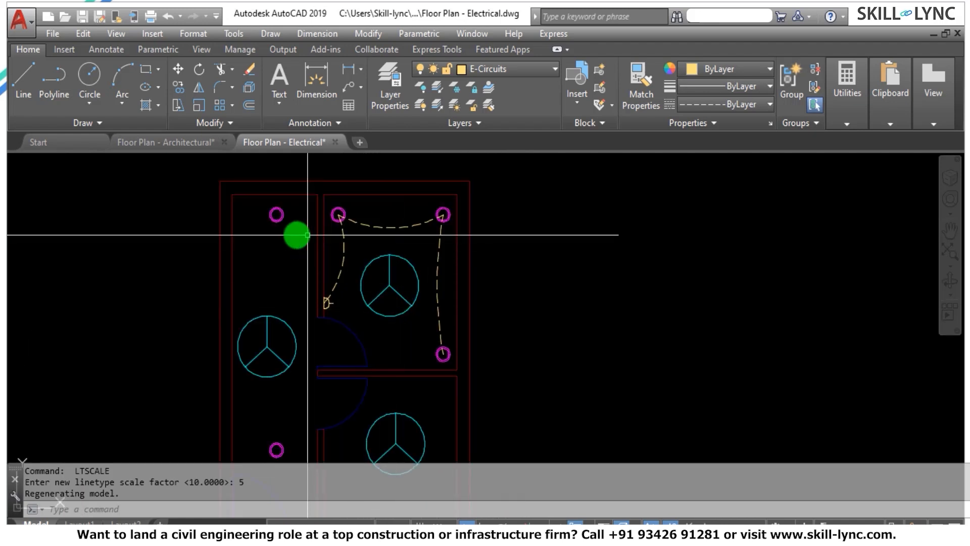
pyautogui.scroll(-2, 420, 261)
pyautogui.scroll(2, 434, 268)
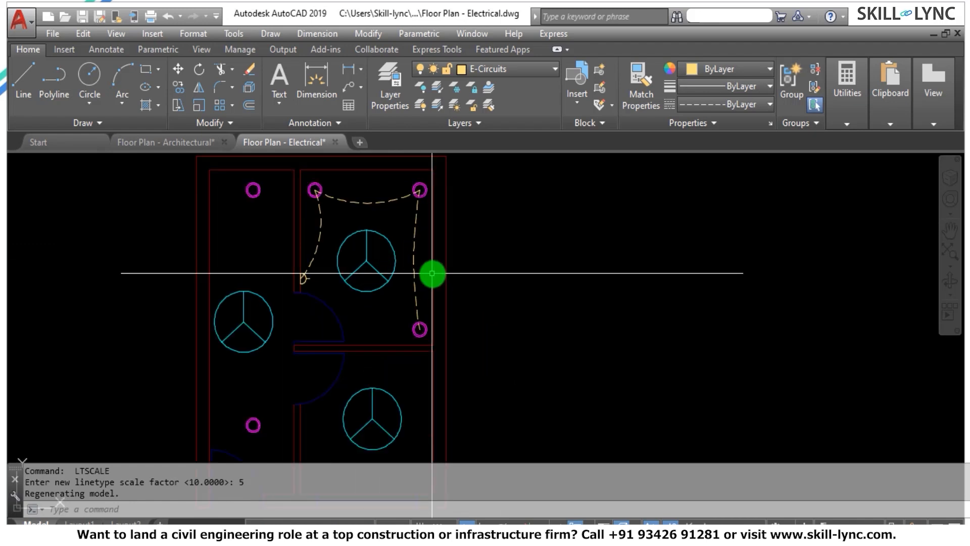
pyautogui.scroll(-2, 480, 263)
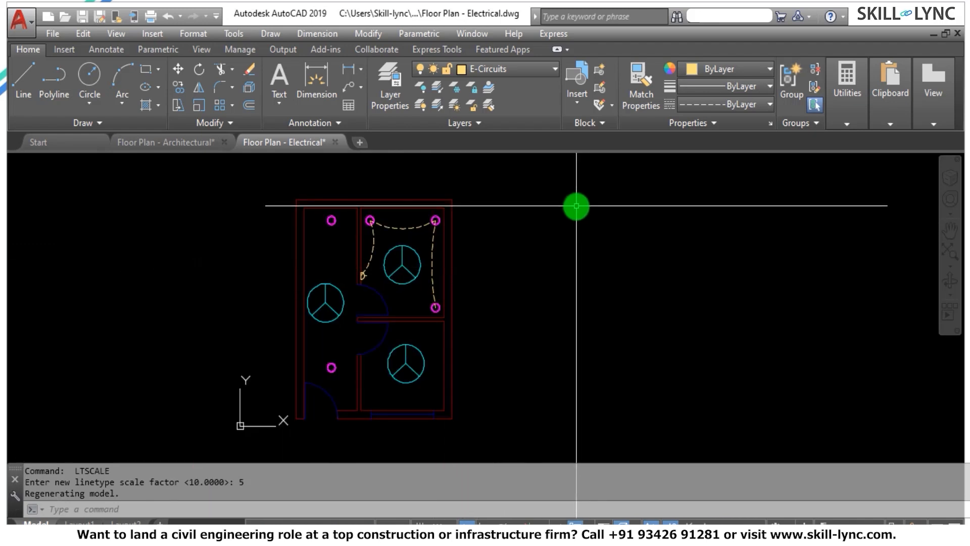
# Switch to the Floor Plan - Architectural drawing.
pyautogui.click(180, 142)
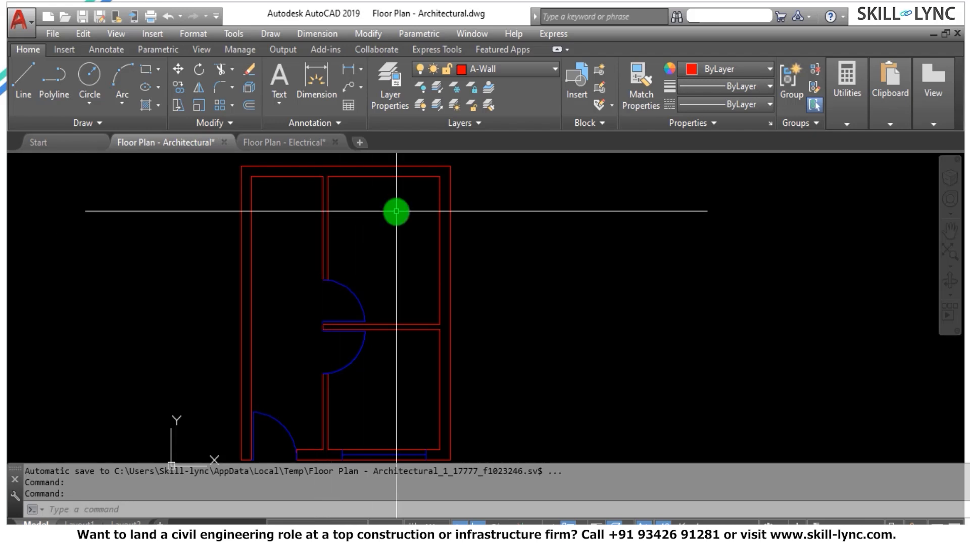
pyautogui.scroll(-2, 420, 303)
pyautogui.scroll(2, 379, 224)
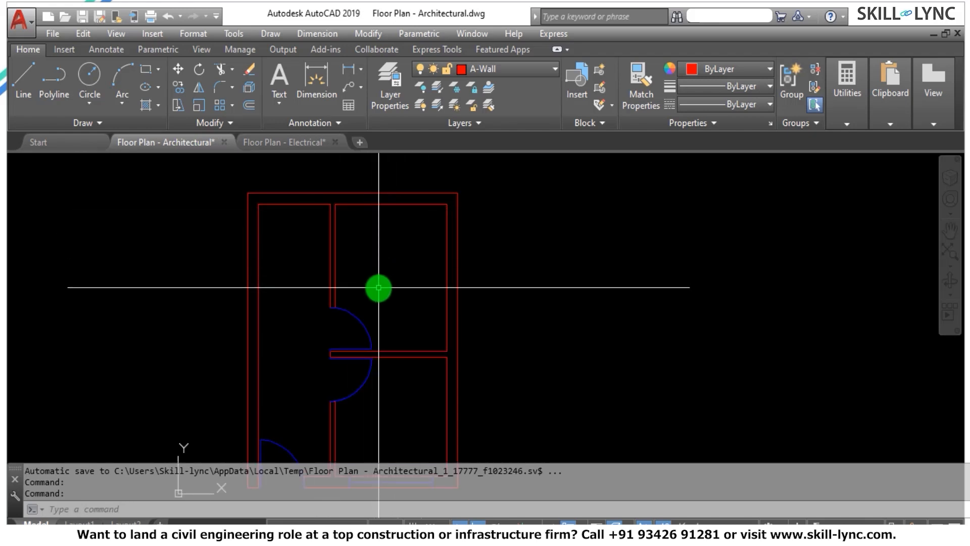
pyautogui.write('M')
pyautogui.press('Return')
pyautogui.press('Escape')
pyautogui.press('Escape')
pyautogui.press('Escape')
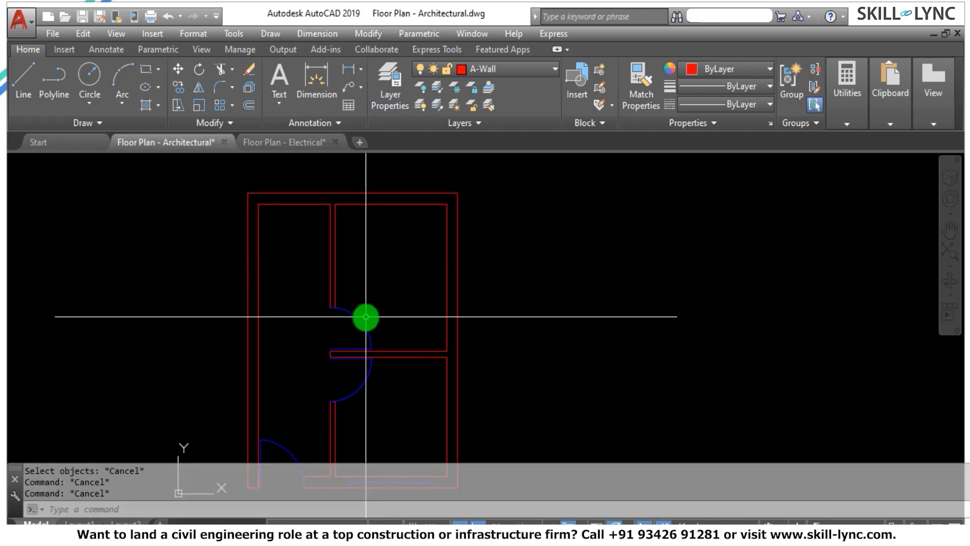
# Move the upper-right room's door and its frame up along the partition wall, close to the room's top wall.
pyautogui.write('m')
pyautogui.press('Return')
pyautogui.click(318, 289)
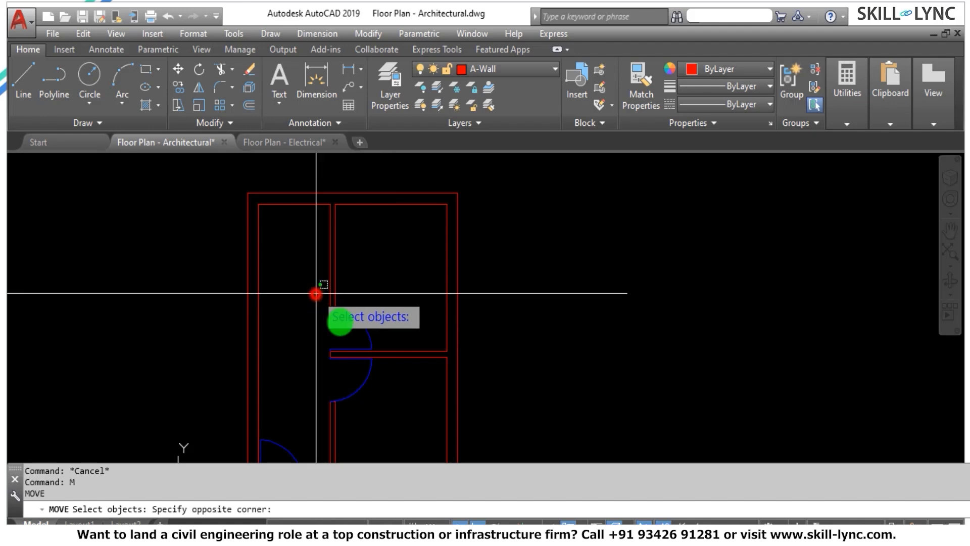
pyautogui.click(385, 353)
pyautogui.scroll(5, 298, 357)
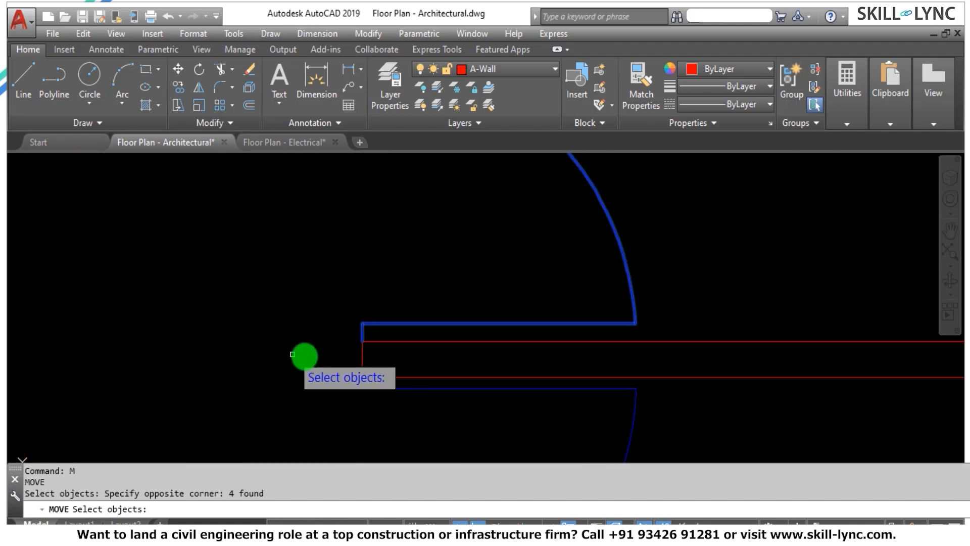
pyautogui.press('Return')
pyautogui.click(362, 345)
pyautogui.scroll(-5, 364, 344)
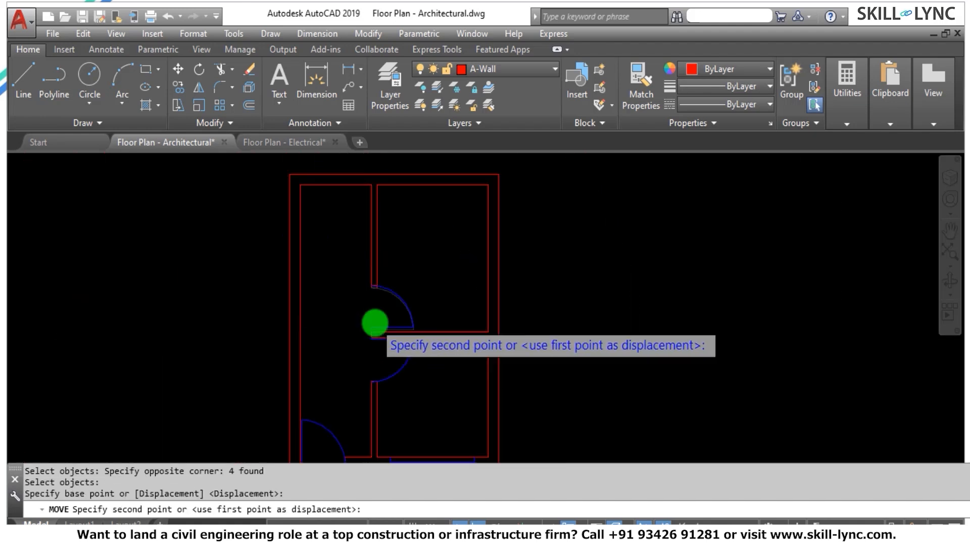
pyautogui.press('Escape')
pyautogui.press('Escape')
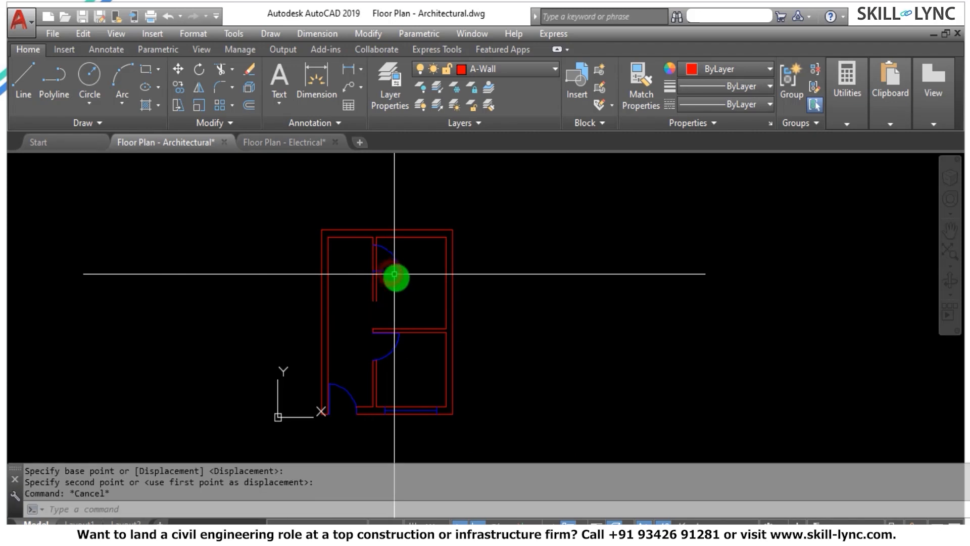
# Fillet the partition's right wall line with the upper-right room's bottom wall line at radius 0 to close the old opening.
pyautogui.write('f')
pyautogui.press('Return')
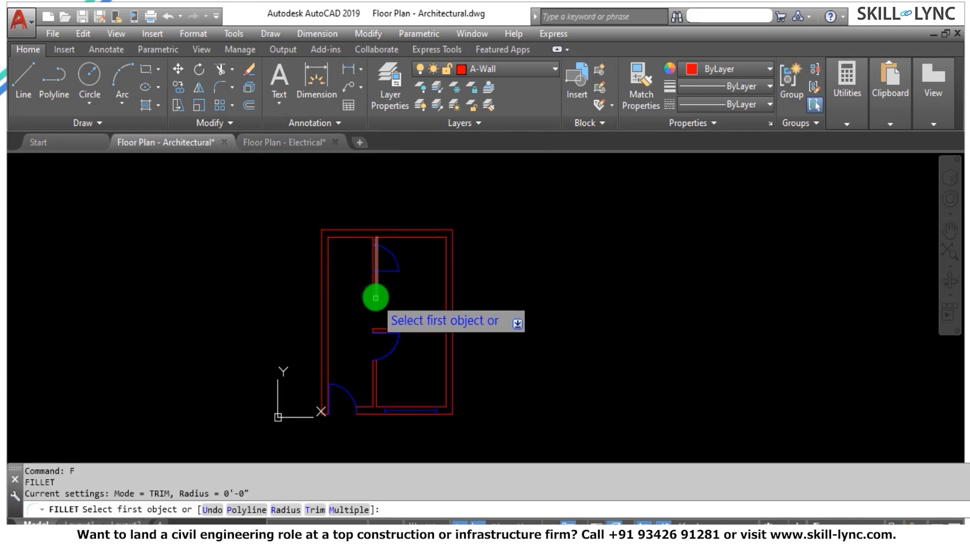
pyautogui.click(375, 297)
pyautogui.scroll(6, 402, 328)
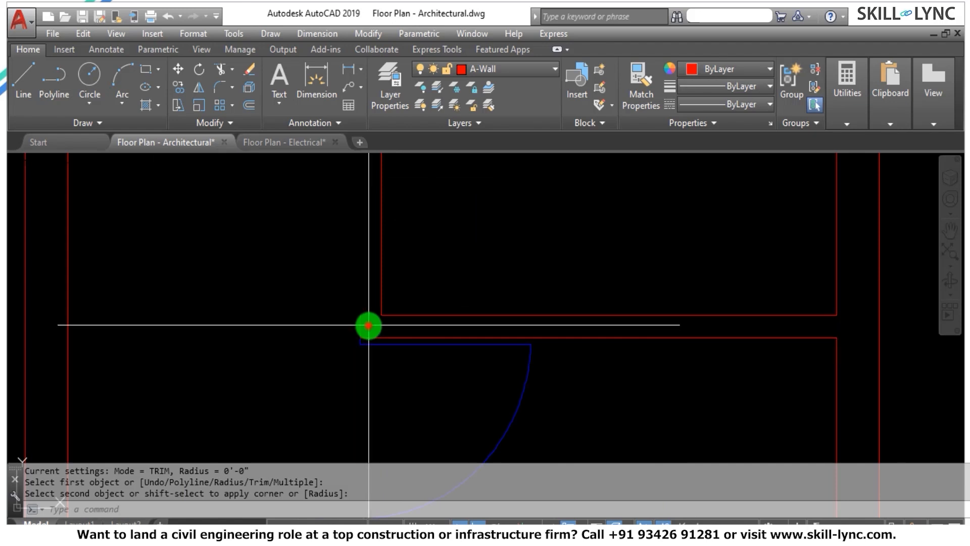
# Erase the short line capping the end of the wall between the two right-hand rooms.
pyautogui.click(368, 325)
pyautogui.click(347, 323)
pyautogui.write('e')
pyautogui.press('Return')
pyautogui.press('Escape')
# Fillet the partition's left wall line with the lower-right room's top wall line at radius 0.
pyautogui.scroll(-5, 374, 322)
pyautogui.scroll(-5, 378, 321)
pyautogui.write('f')
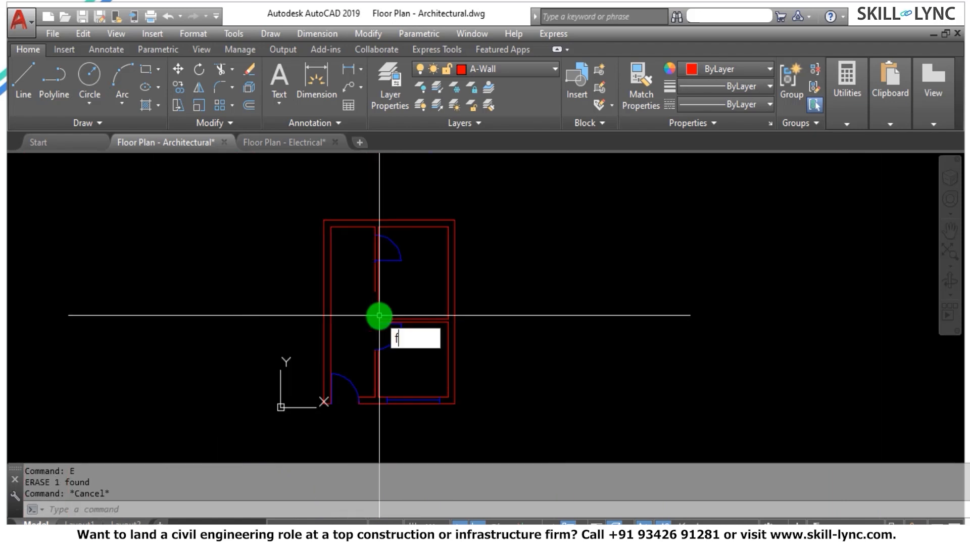
pyautogui.press('Return')
pyautogui.click(374, 283)
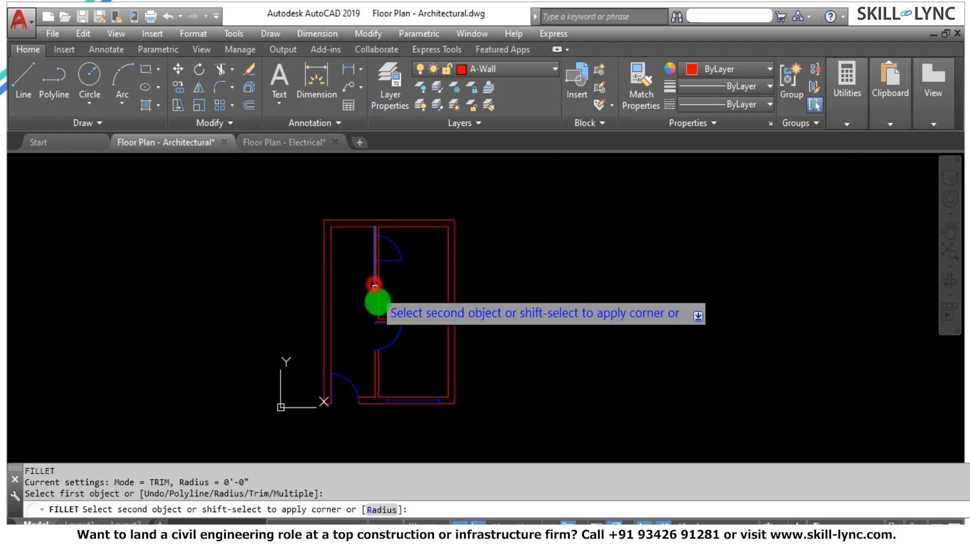
pyautogui.press('Escape')
# Draw a horizontal line from the lower end of the moved door's frame across and past the partition wall.
pyautogui.scroll(9, 398, 238)
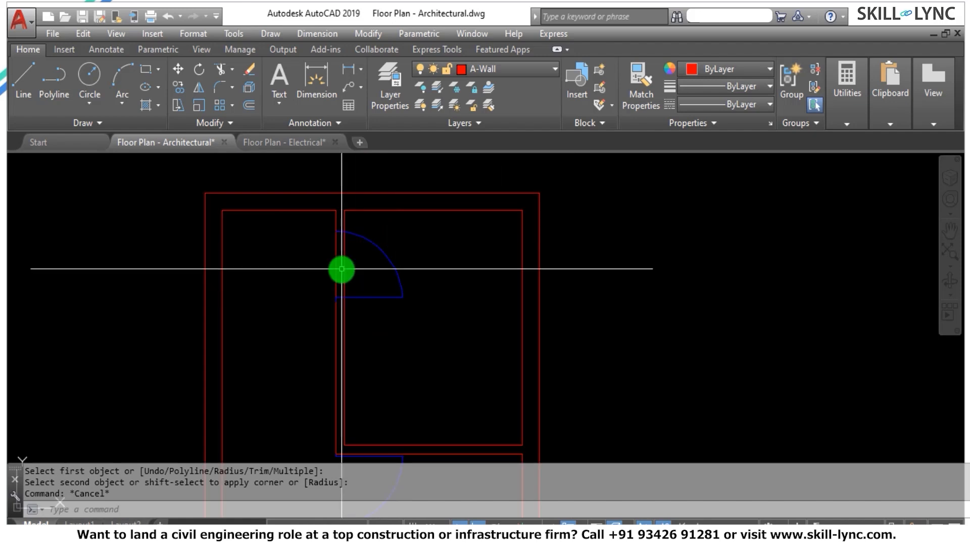
pyautogui.press('Escape')
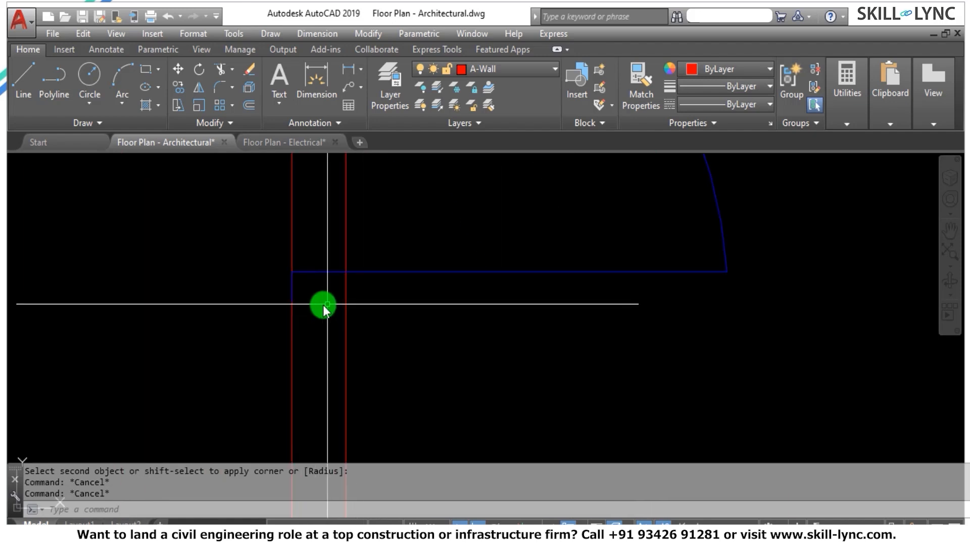
pyautogui.write('l')
pyautogui.press('Return')
pyautogui.click(292, 302)
pyautogui.click(396, 312)
pyautogui.press('Escape')
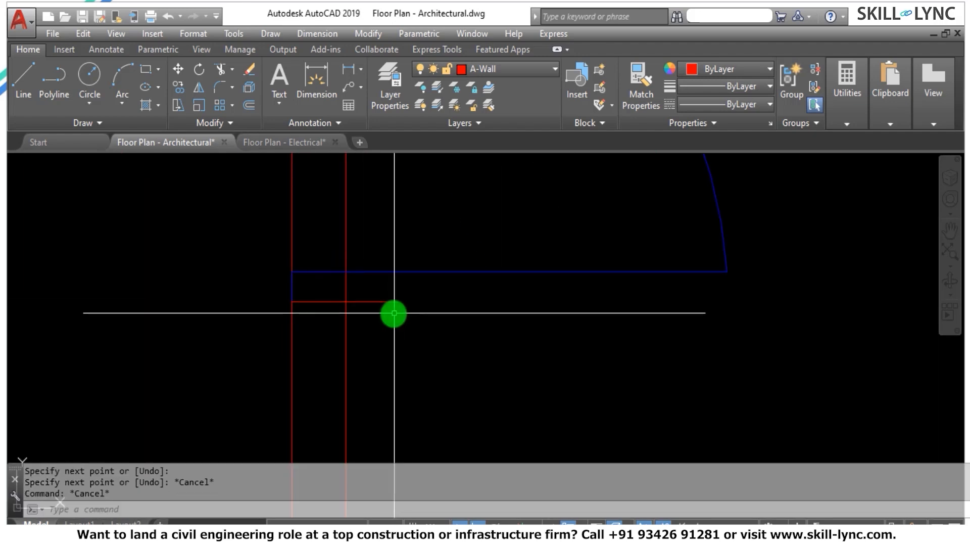
# Trim the partition wall lines across the moved door's opening and the overhanging end of the short line capping the wall below it.
pyautogui.write('tr')
pyautogui.press('Return')
pyautogui.press('Return')
pyautogui.click(362, 289)
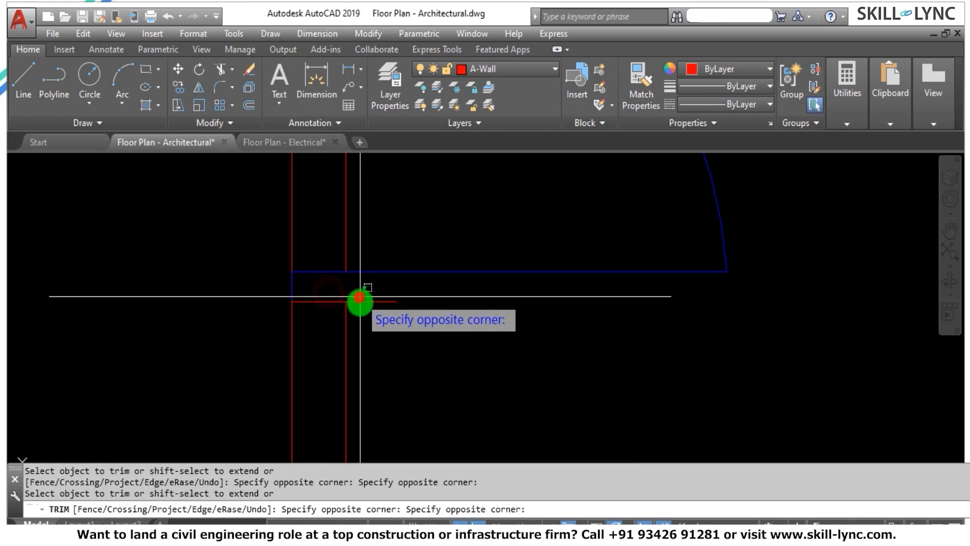
pyautogui.click(342, 297)
pyautogui.scroll(-4, 386, 282)
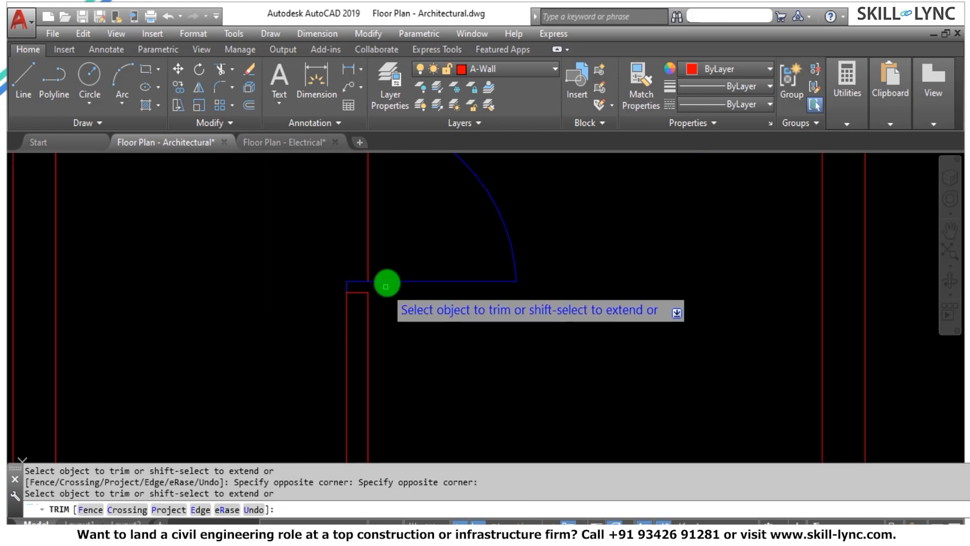
pyautogui.press('Escape')
pyautogui.press('Escape')
pyautogui.scroll(-8, 349, 241)
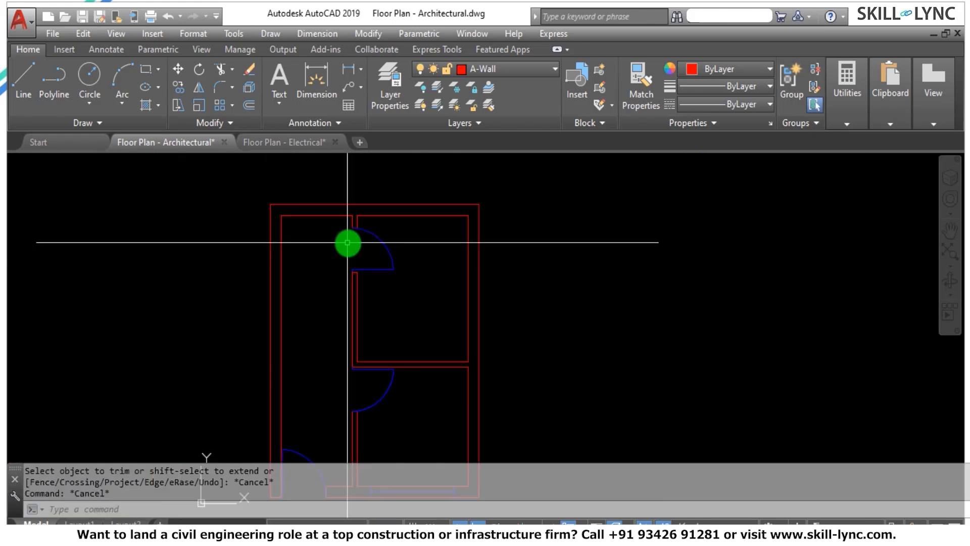
pyautogui.press('Escape')
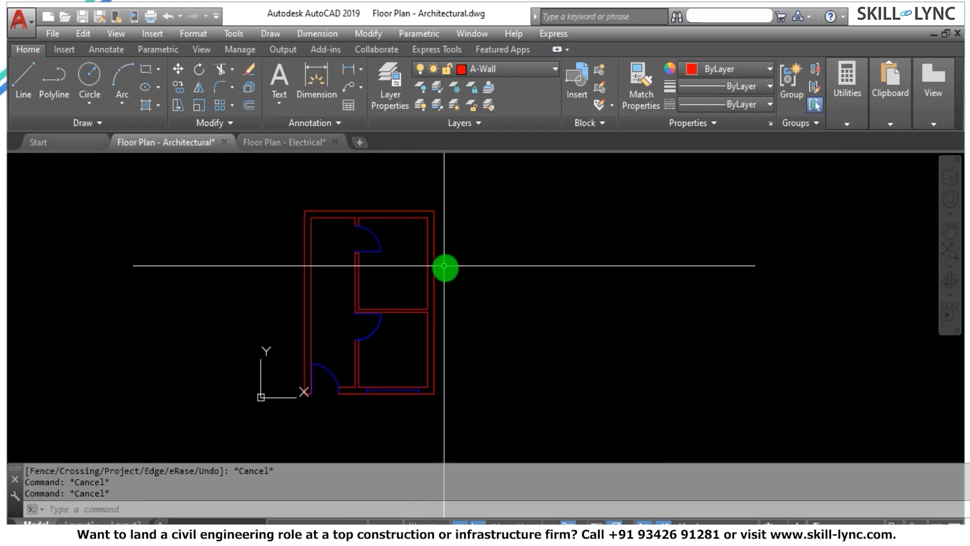
pyautogui.press('Escape')
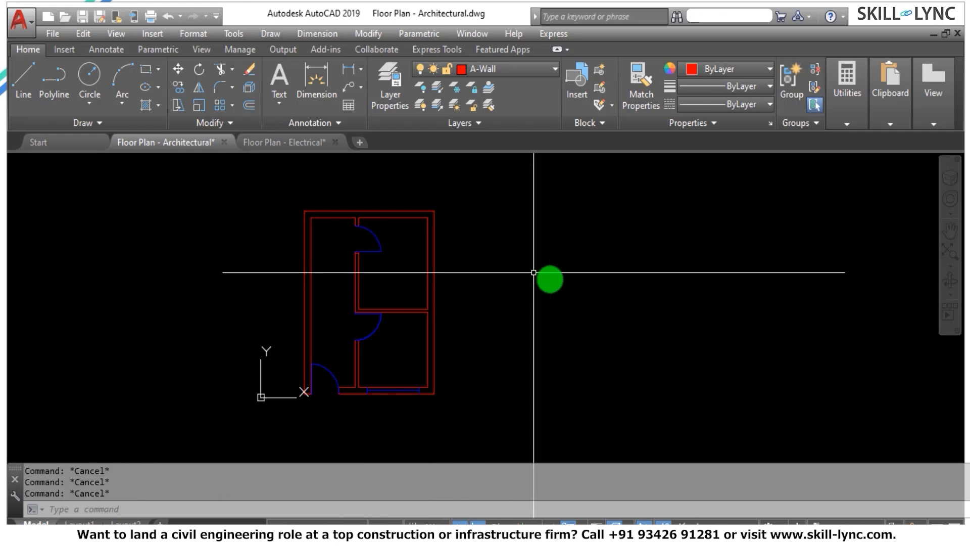
pyautogui.click(54, 35)
pyautogui.click(64, 79)
pyautogui.click(50, 34)
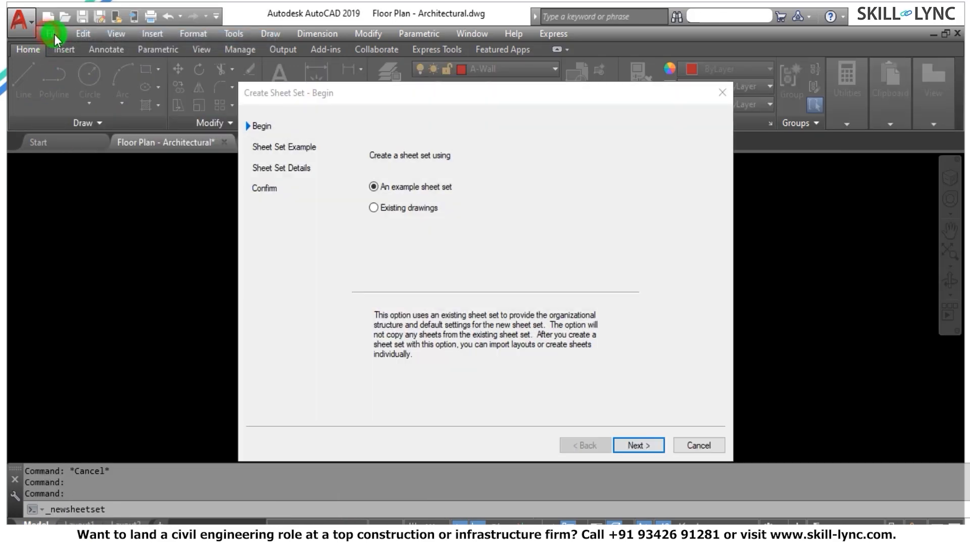
pyautogui.click(721, 92)
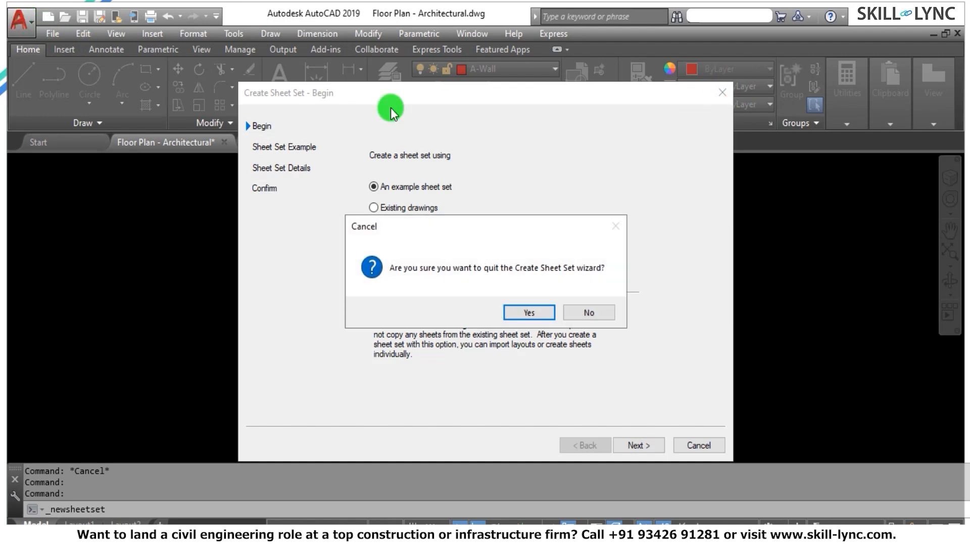
pyautogui.click(582, 309)
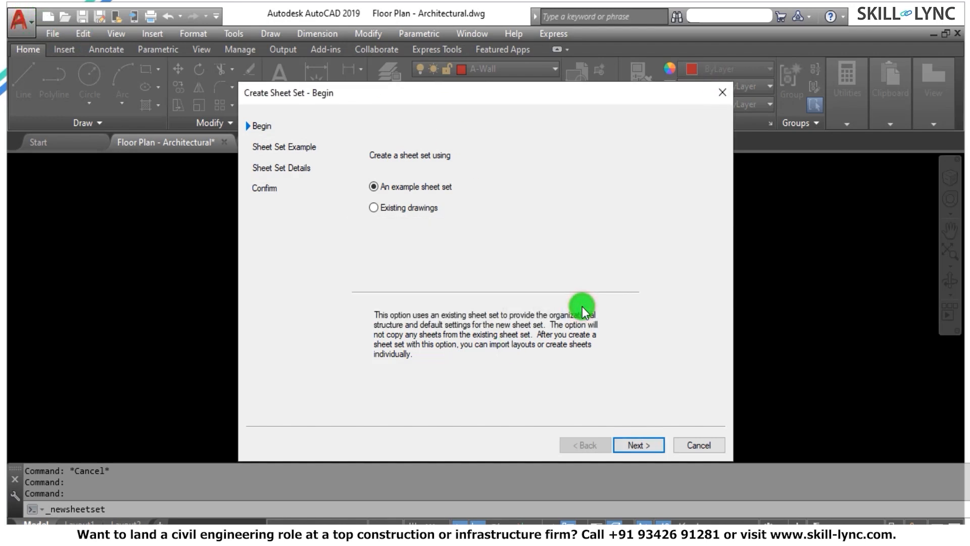
pyautogui.click(687, 445)
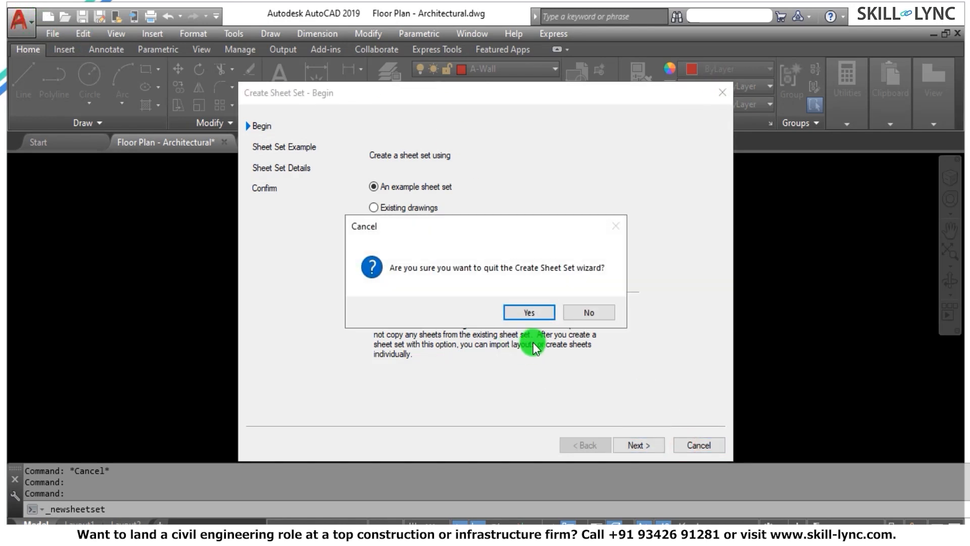
pyautogui.click(531, 313)
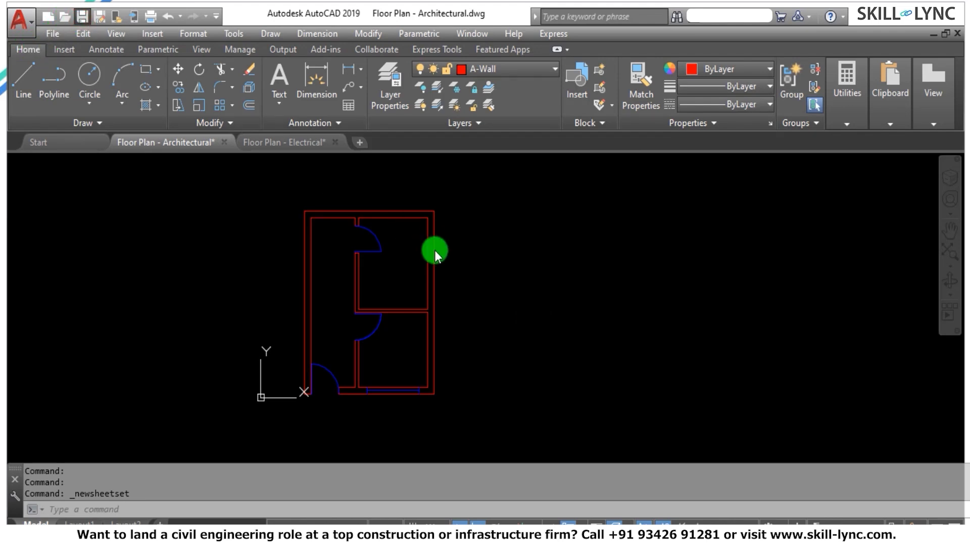
# Switch to the Floor Plan - Electrical drawing and reload its attached Floor Plan - Architectural external reference.
pyautogui.click(263, 143)
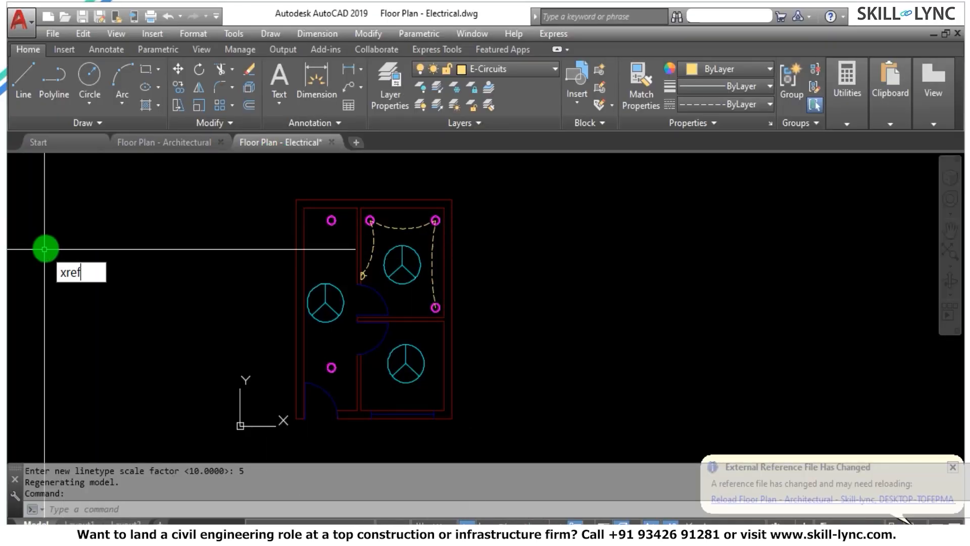
pyautogui.press('Return')
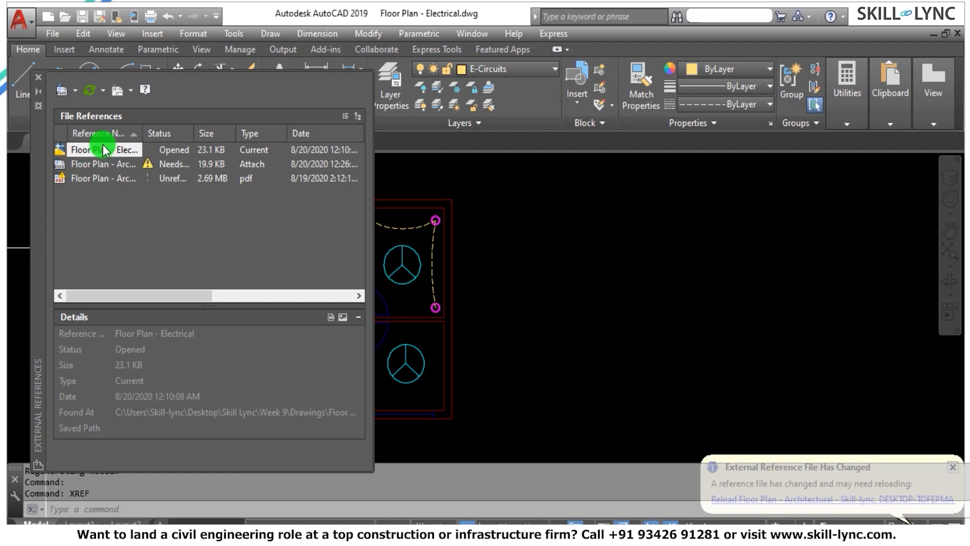
pyautogui.click(113, 165)
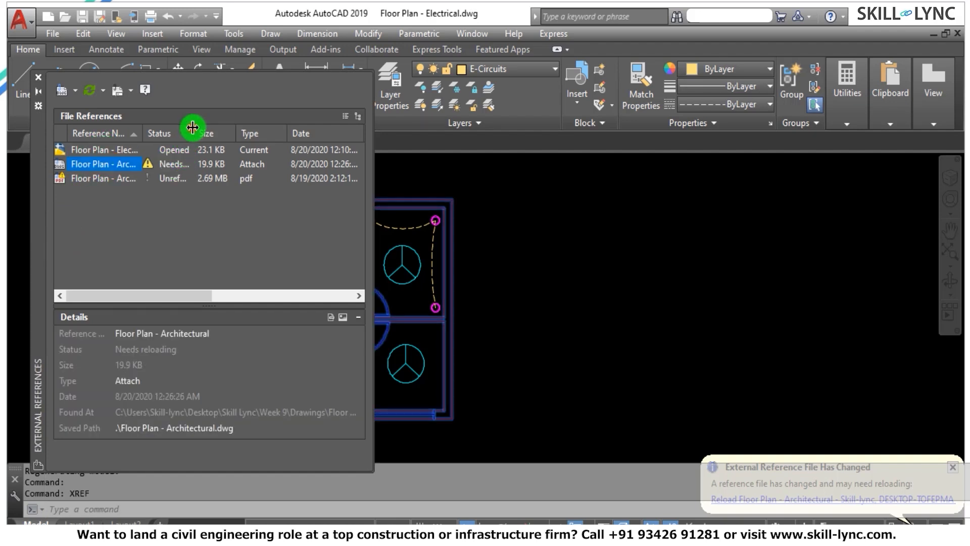
pyautogui.moveTo(192, 127); pyautogui.dragTo(213, 128)
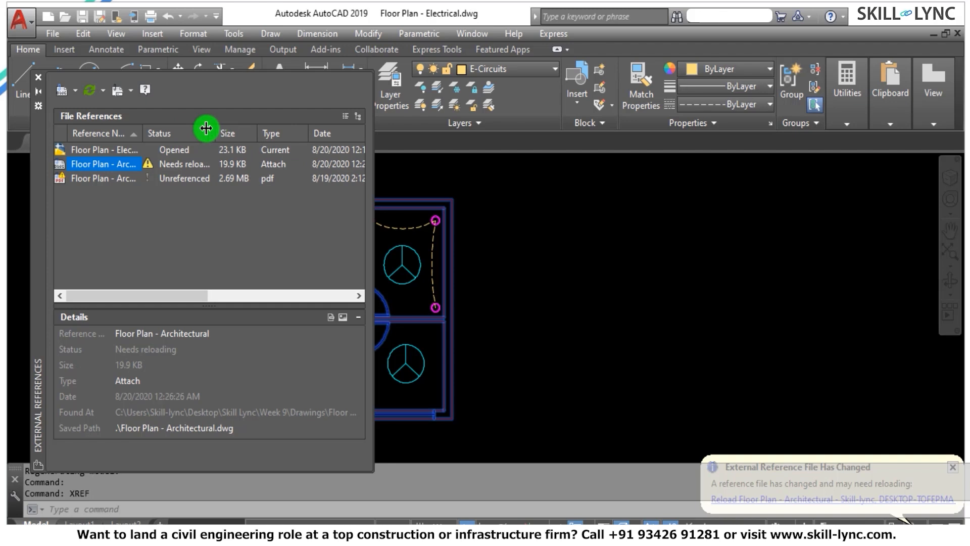
pyautogui.rightClick(120, 168)
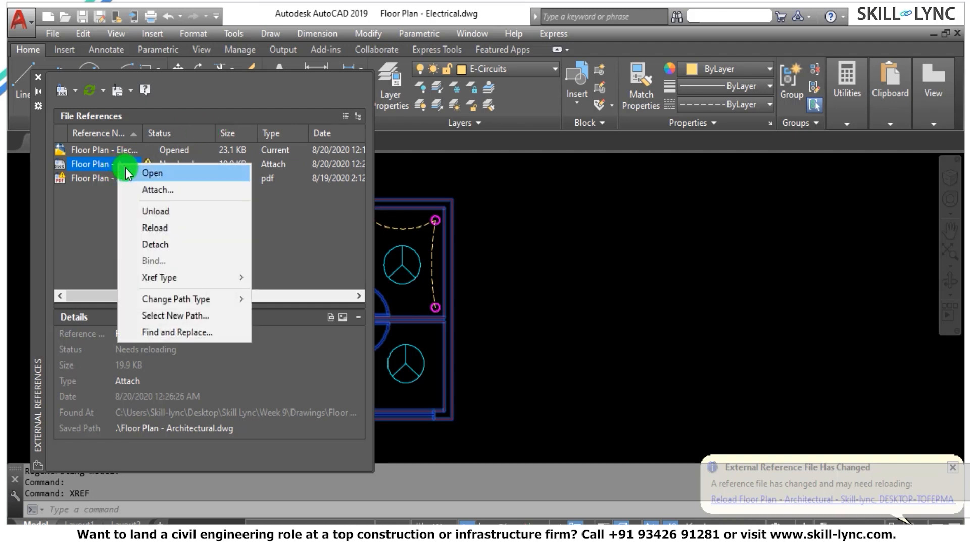
pyautogui.click(154, 230)
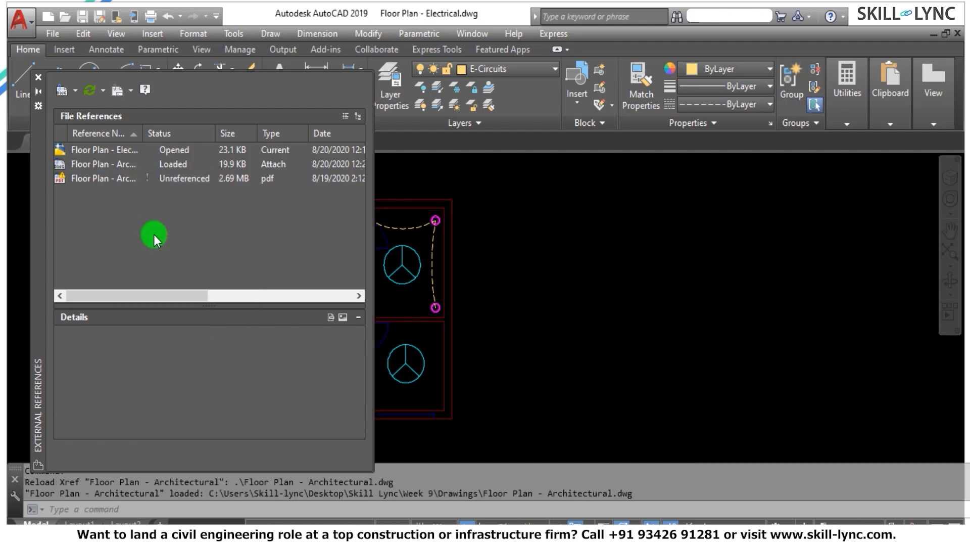
pyautogui.click(38, 81)
# Examine the relocated door in the upper-right room against the switch, lights and circuit arcs of the electrical plan.
pyautogui.scroll(2, 397, 306)
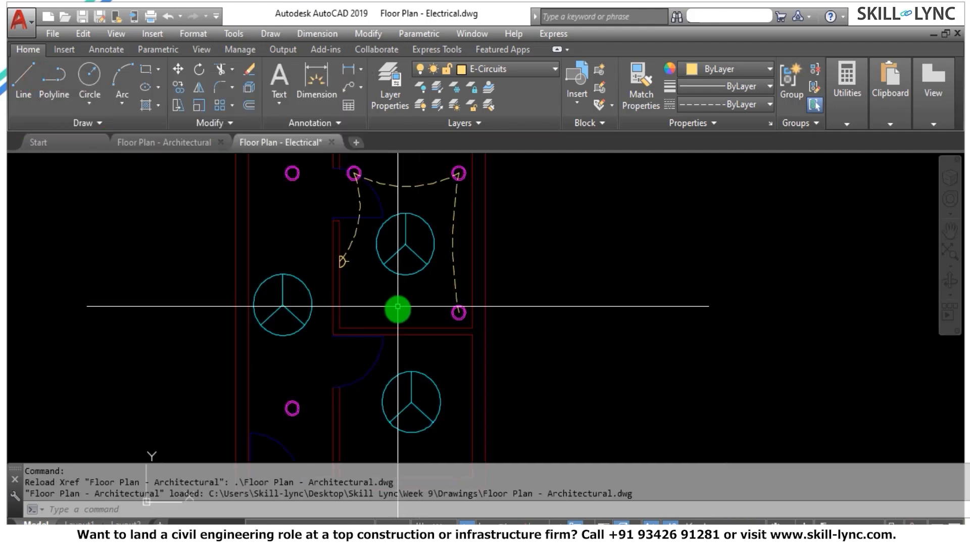
pyautogui.moveTo(541, 533)
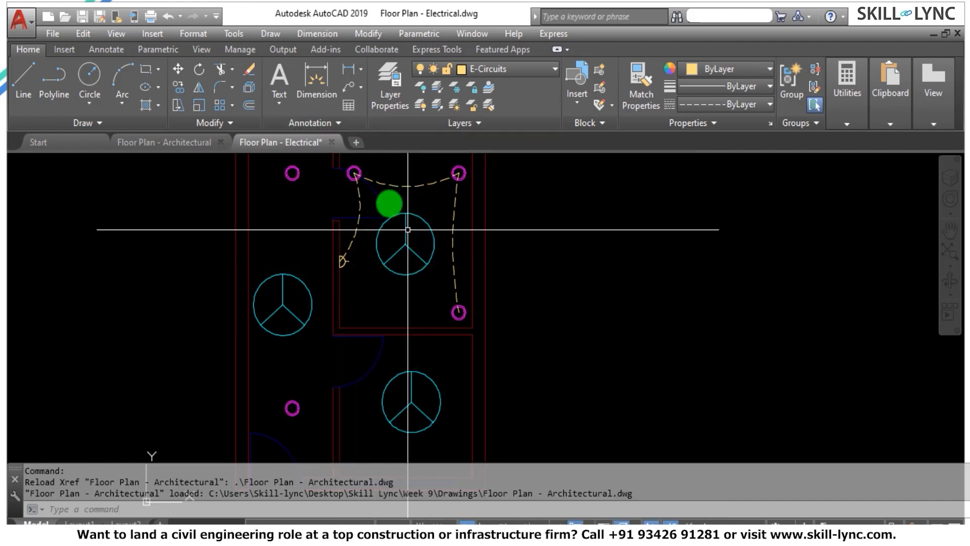
pyautogui.scroll(-2, 371, 238)
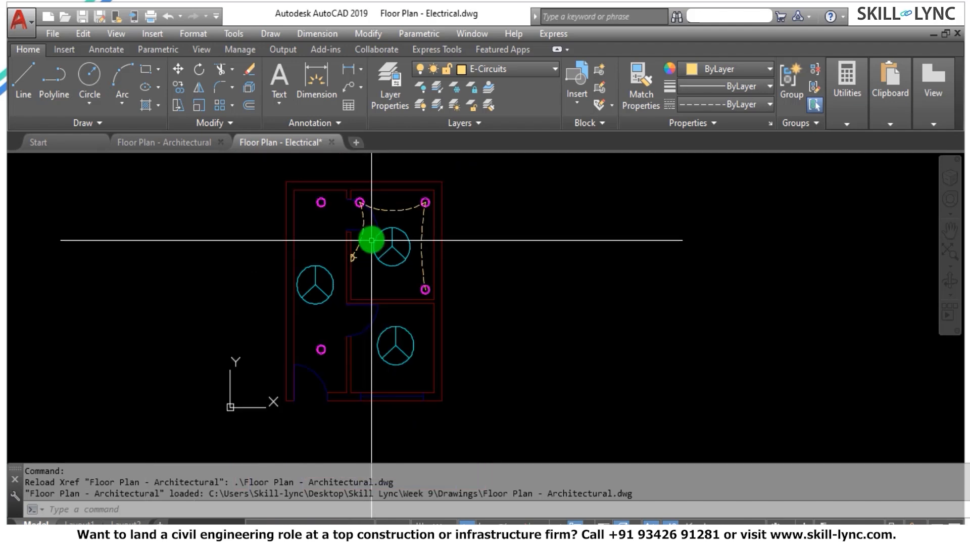
pyautogui.scroll(2, 374, 234)
pyautogui.scroll(-2, 374, 234)
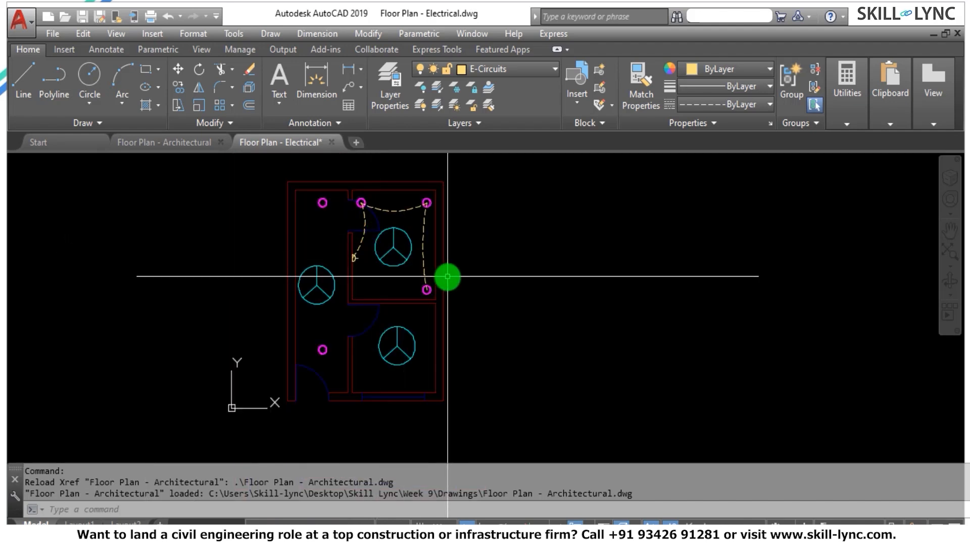
pyautogui.scroll(-2, 448, 277)
pyautogui.scroll(2, 428, 310)
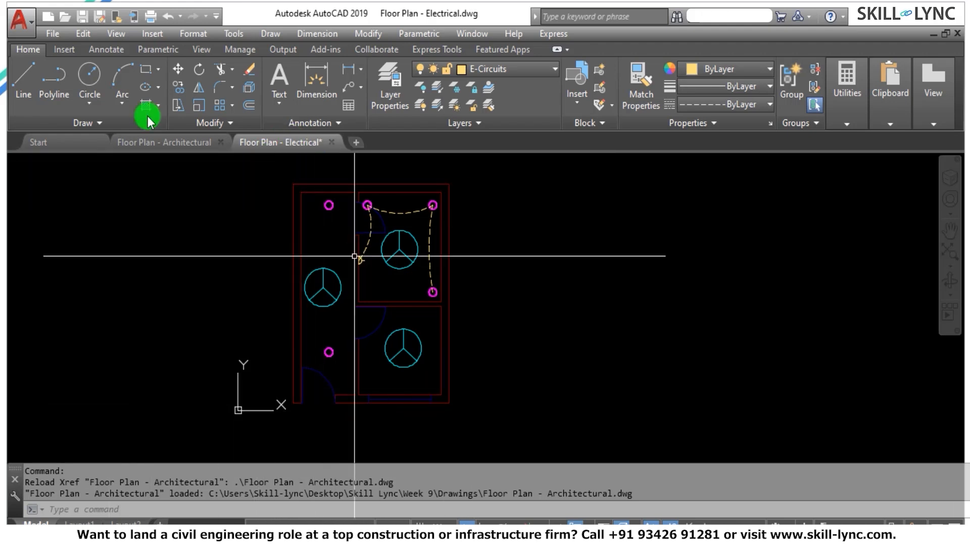
# Create a new drawing from scratch with the default imperial (feet and inches) settings.
pyautogui.click(19, 20)
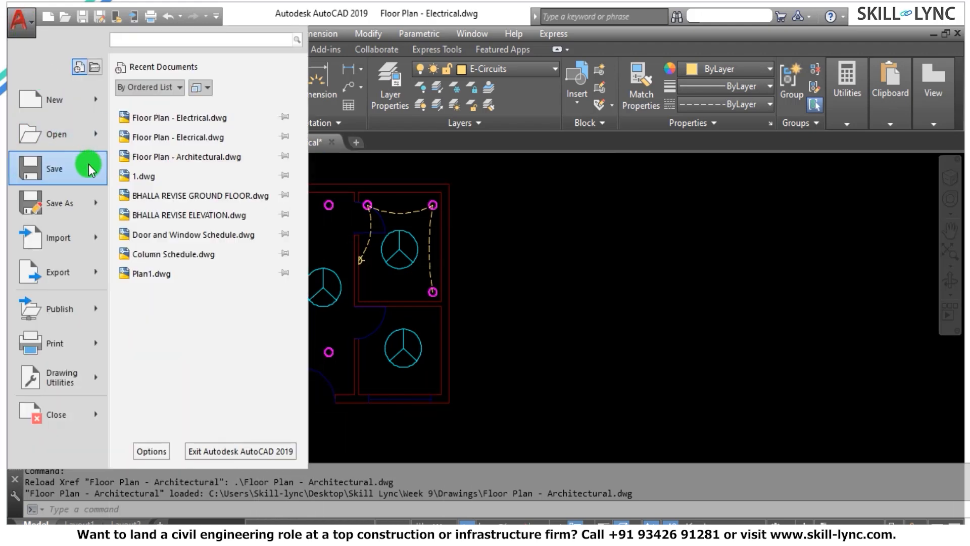
pyautogui.click(96, 99)
pyautogui.click(131, 104)
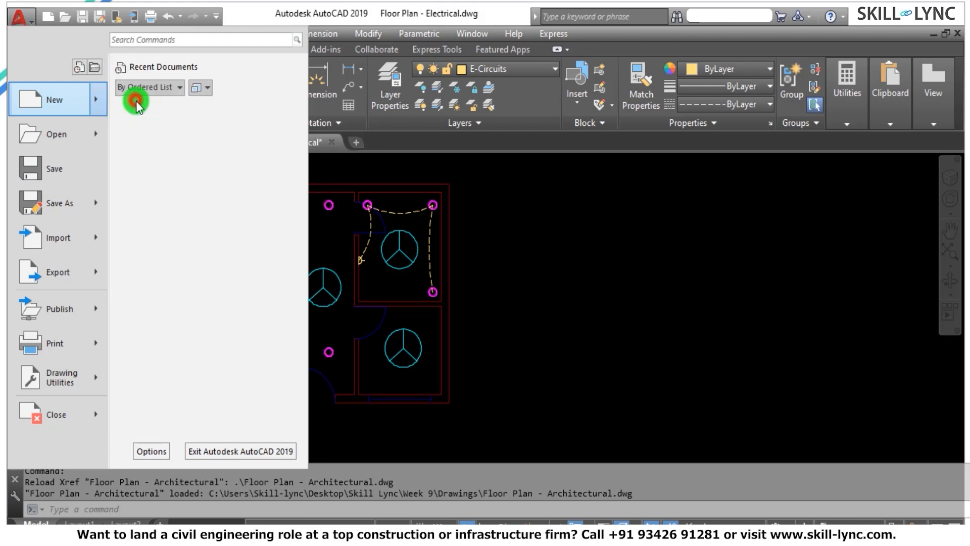
pyautogui.click(356, 388)
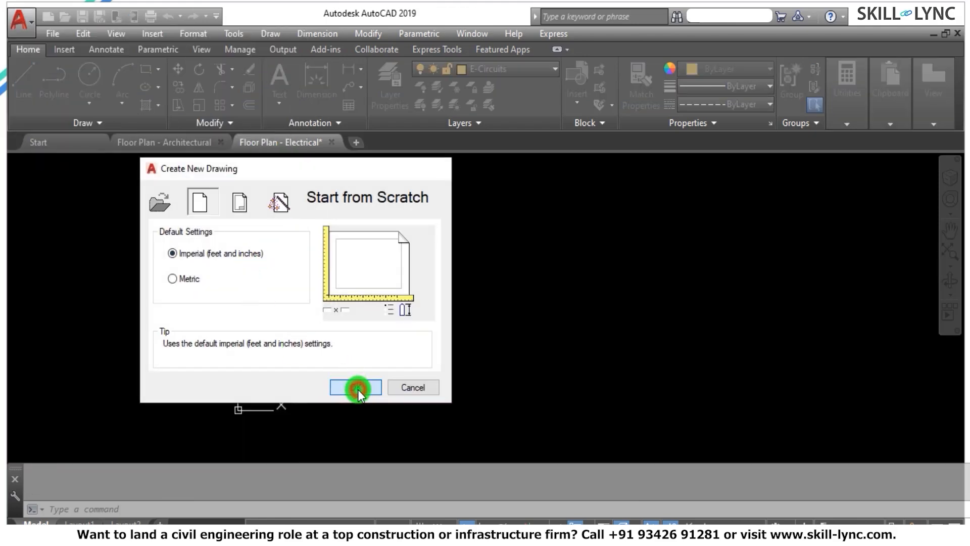
# Save the new drawing in the Drawings folder as "Floor Plan - Electrical-Power" in AutoCAD 2018 Drawing format.
pyautogui.click(20, 23)
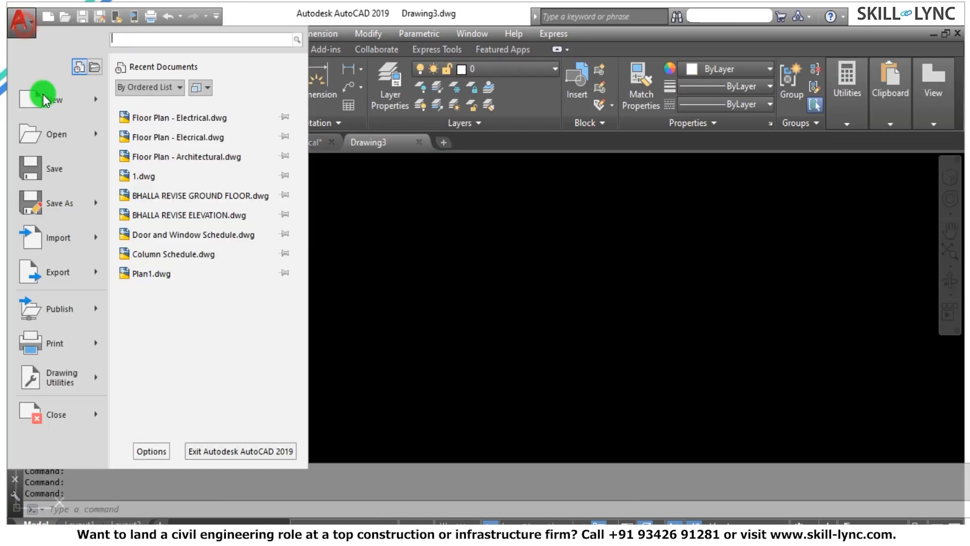
pyautogui.click(94, 202)
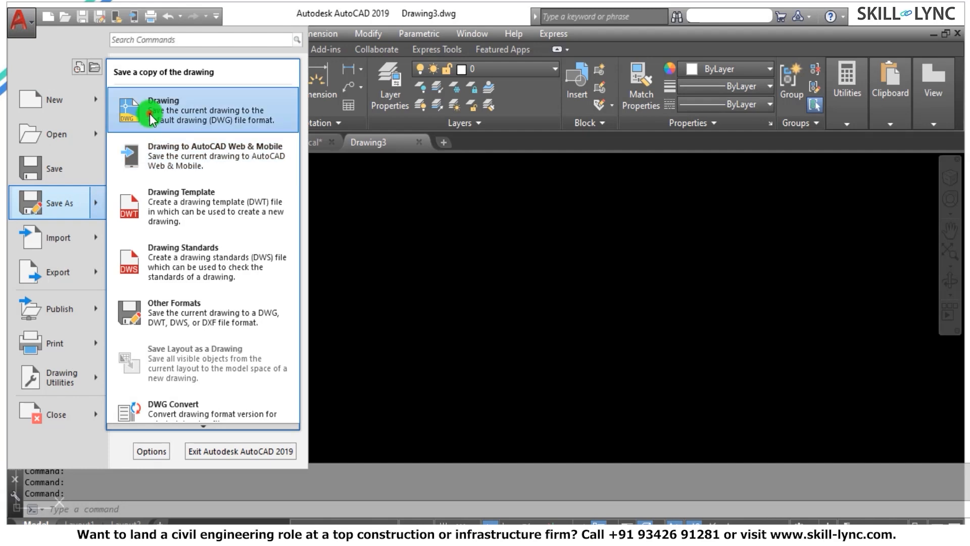
pyautogui.click(134, 104)
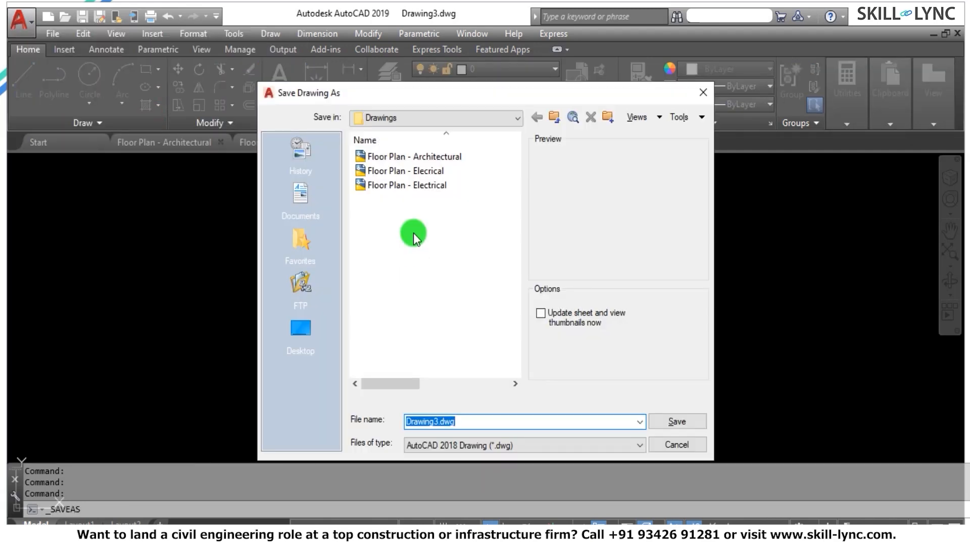
pyautogui.click(422, 184)
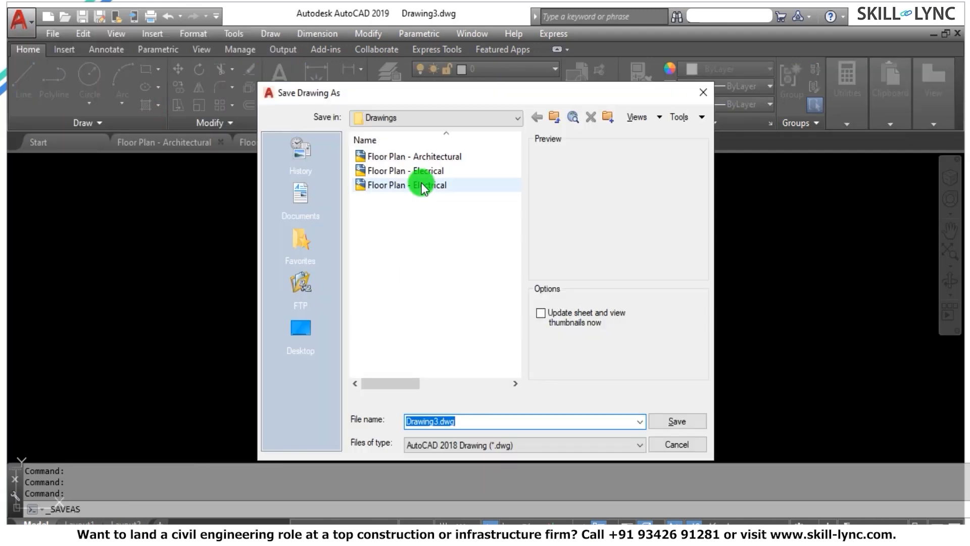
pyautogui.click(499, 420)
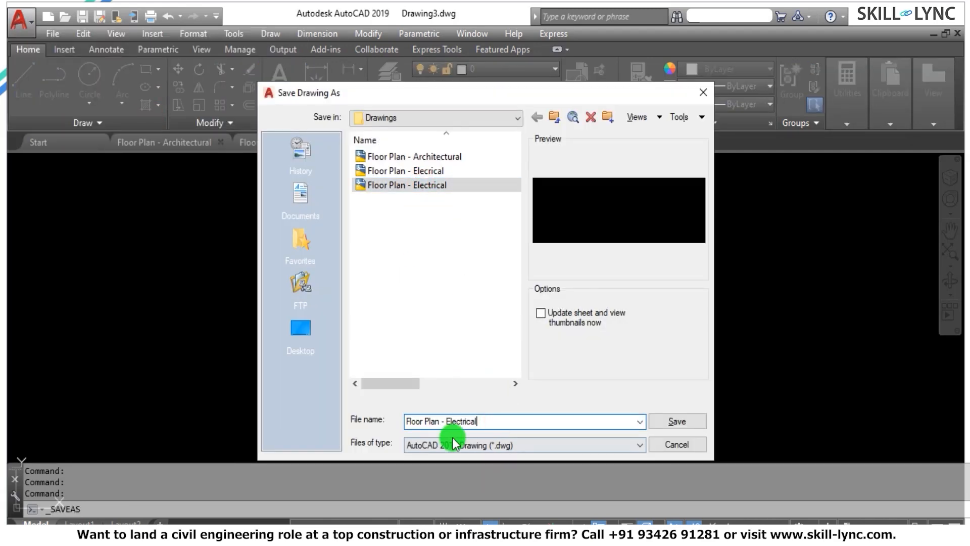
pyautogui.write('-Power')
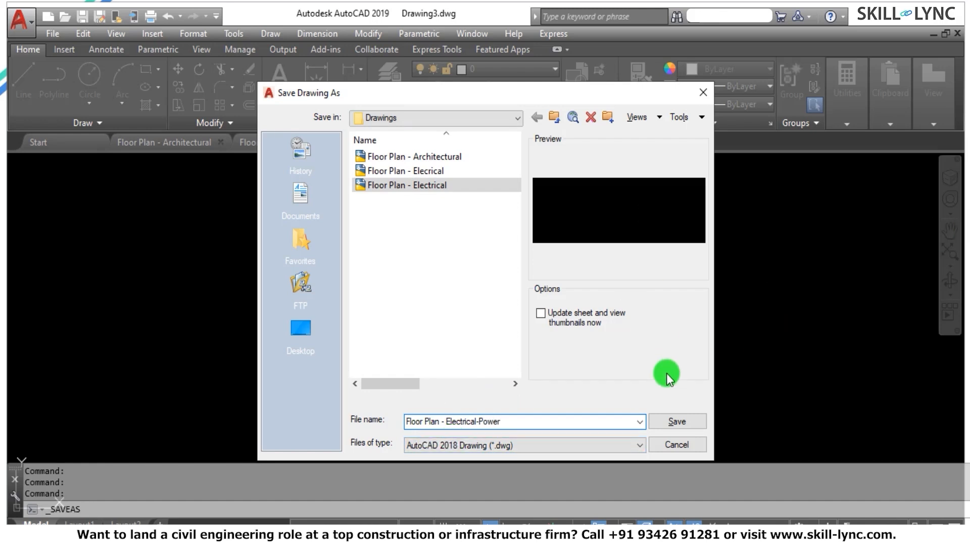
pyautogui.click(696, 421)
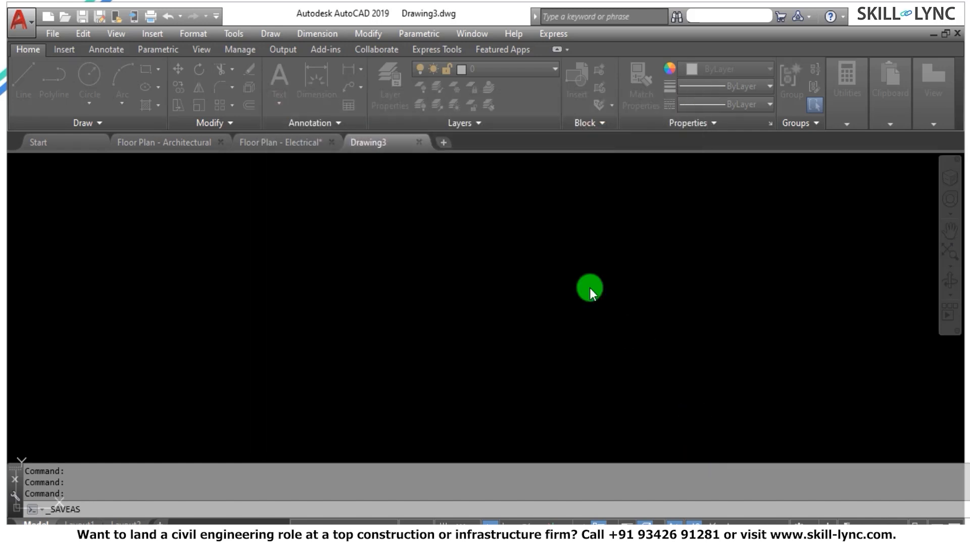
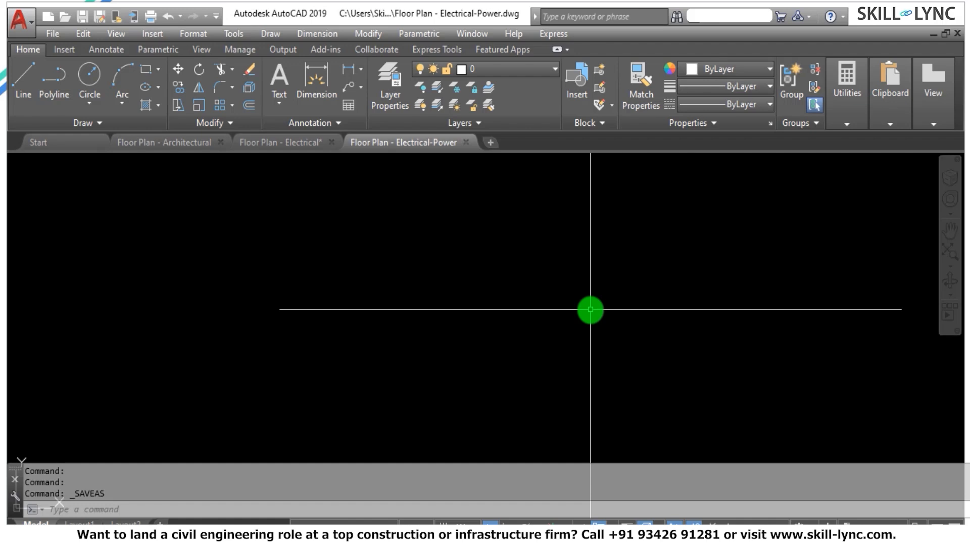
# Attach the Floor Plan - Electrical drawing as an external reference, with relative path, scale 1.00 and rotation 0.
pyautogui.write('xref')
pyautogui.press('Return')
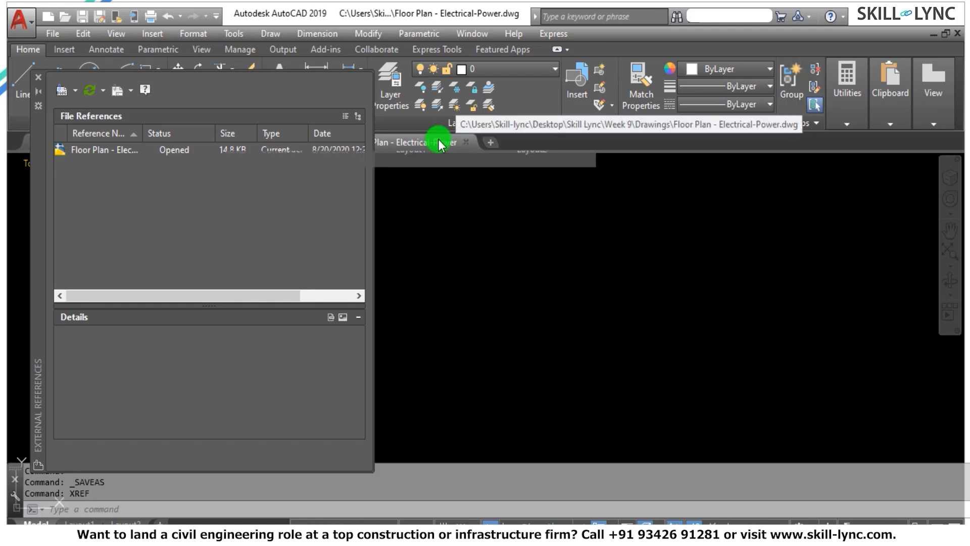
pyautogui.click(74, 90)
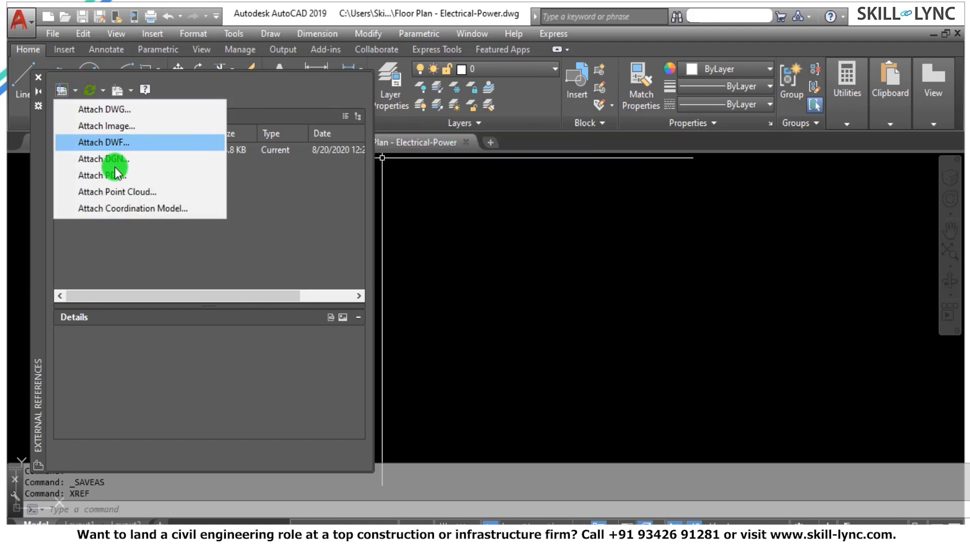
pyautogui.click(121, 110)
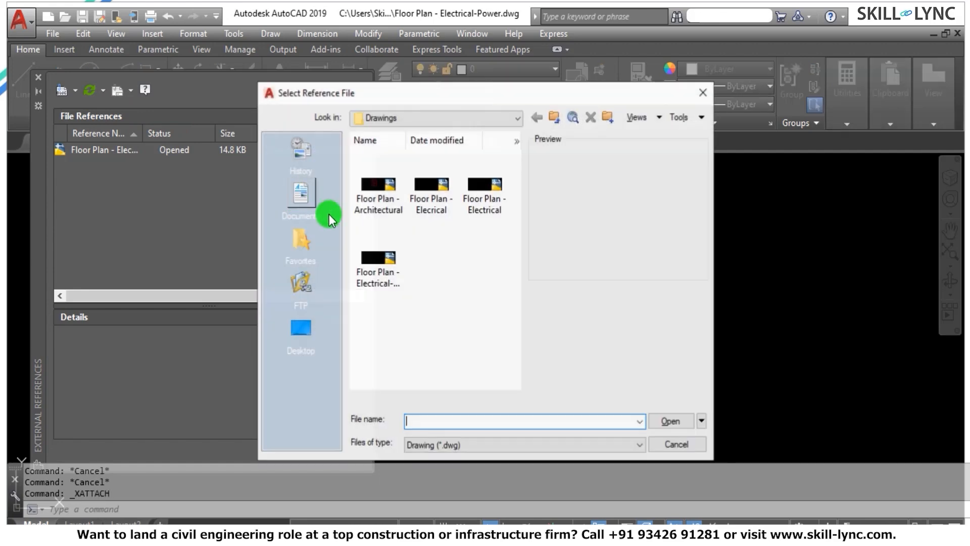
pyautogui.click(477, 199)
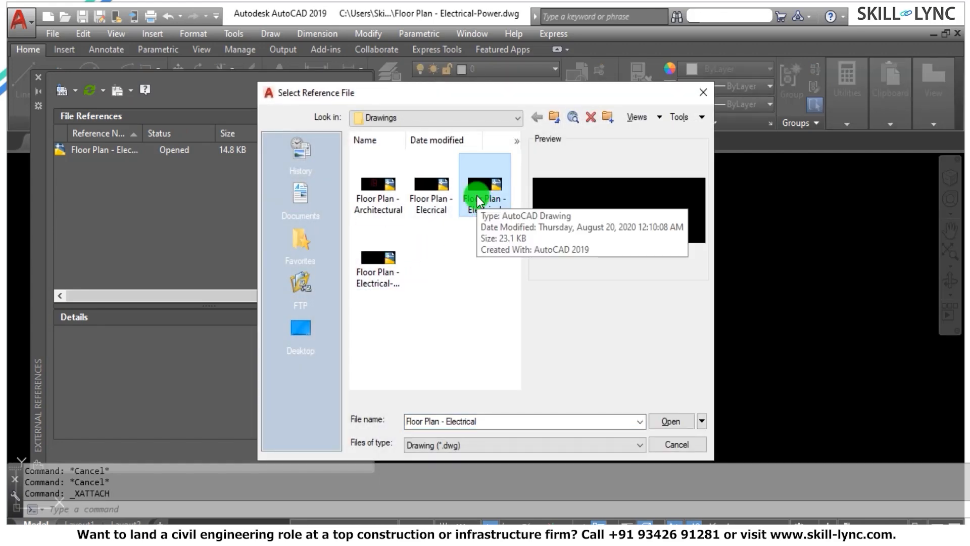
pyautogui.click(370, 275)
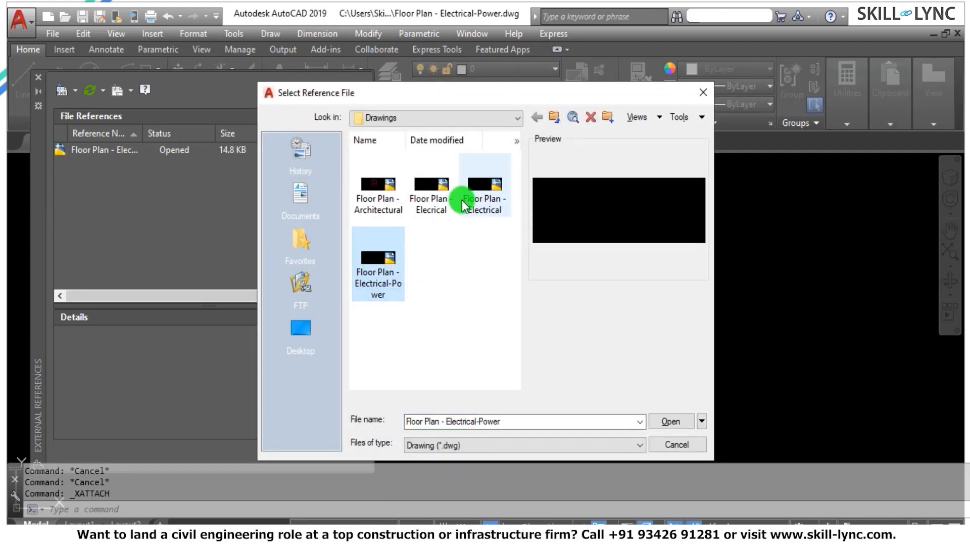
pyautogui.click(464, 205)
pyautogui.click(670, 421)
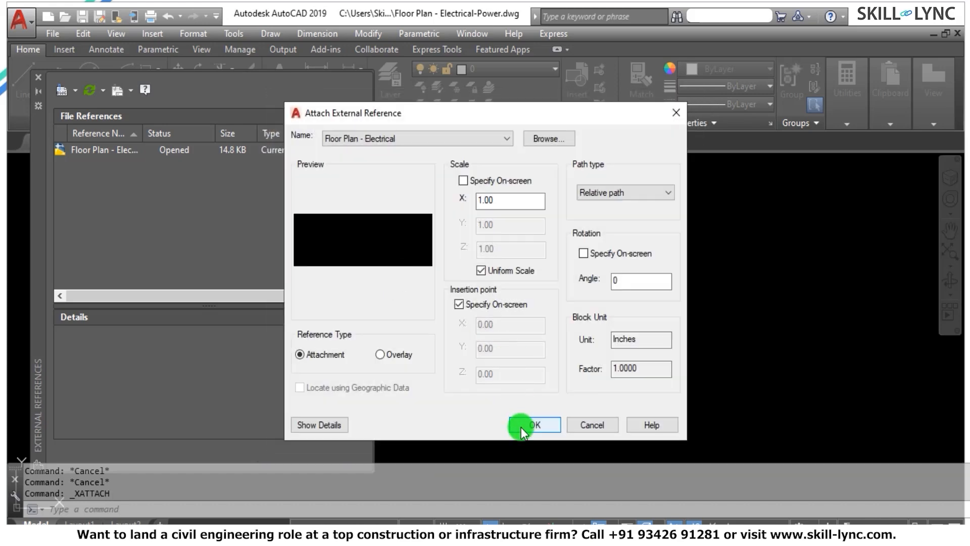
pyautogui.click(520, 424)
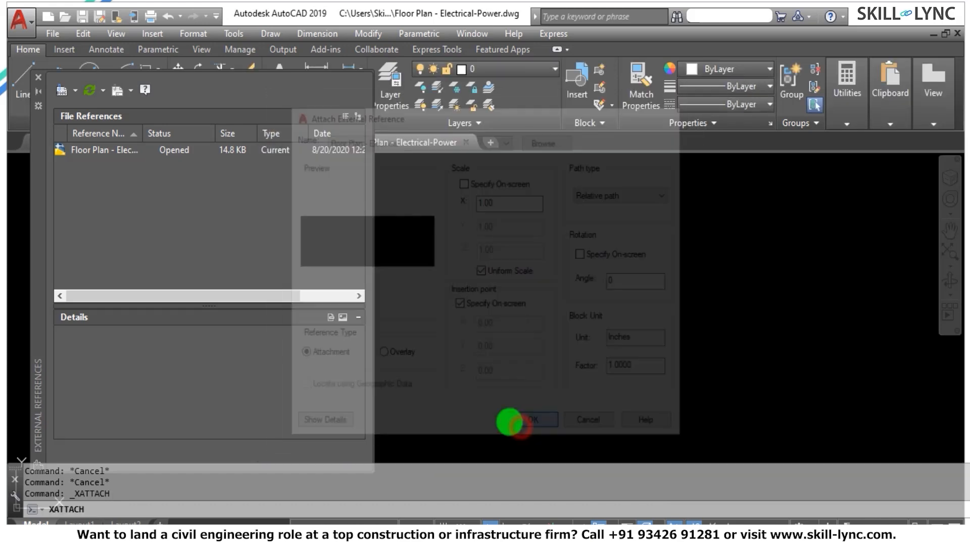
# Check the drawing's extents and the Floor Plan - Electrical entry in the external references list, widening the reference name column.
pyautogui.write('Z')
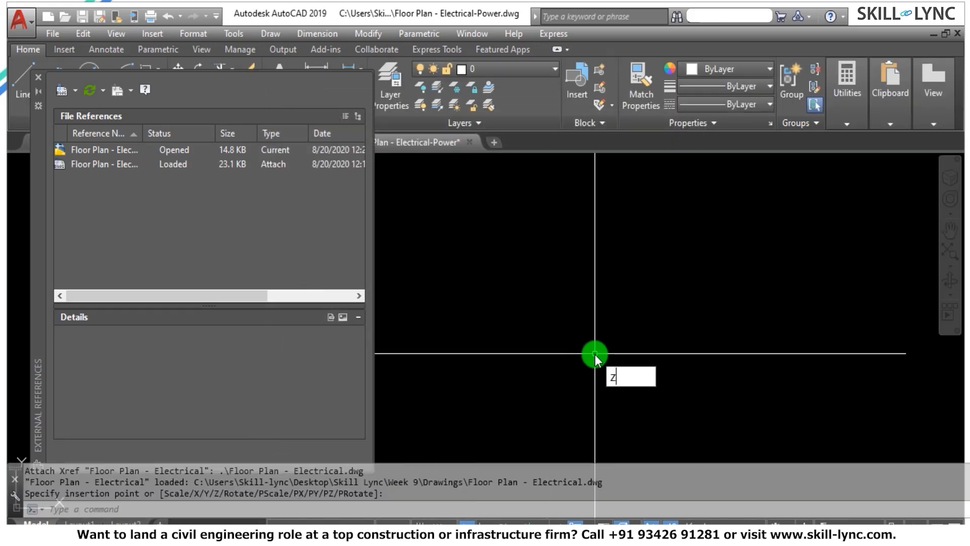
pyautogui.press('Return')
pyautogui.write('e')
pyautogui.press('Return')
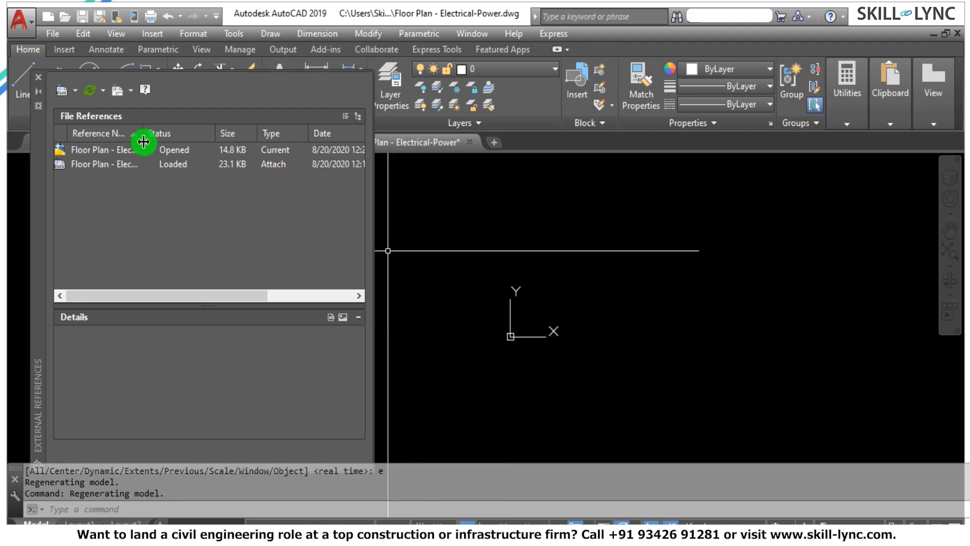
pyautogui.moveTo(143, 142); pyautogui.dragTo(212, 145)
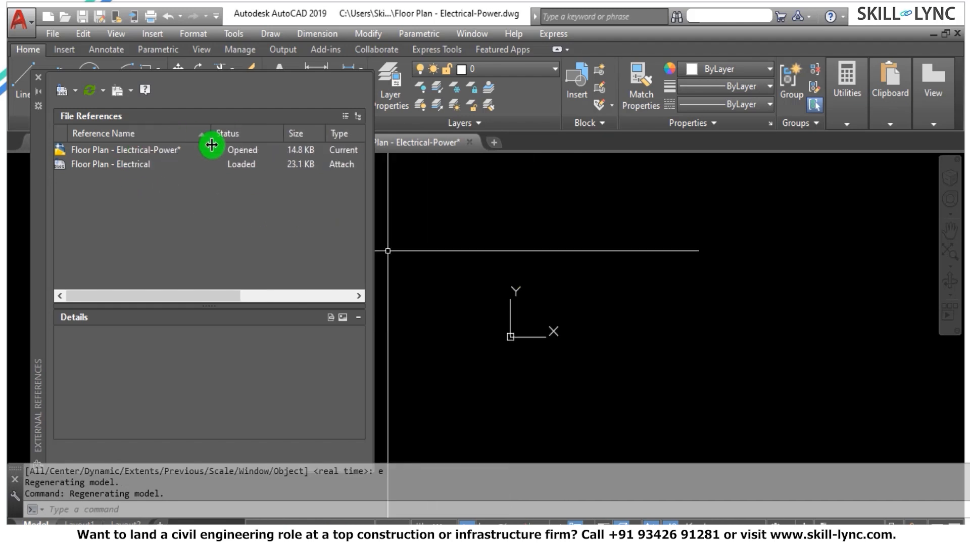
pyautogui.click(146, 170)
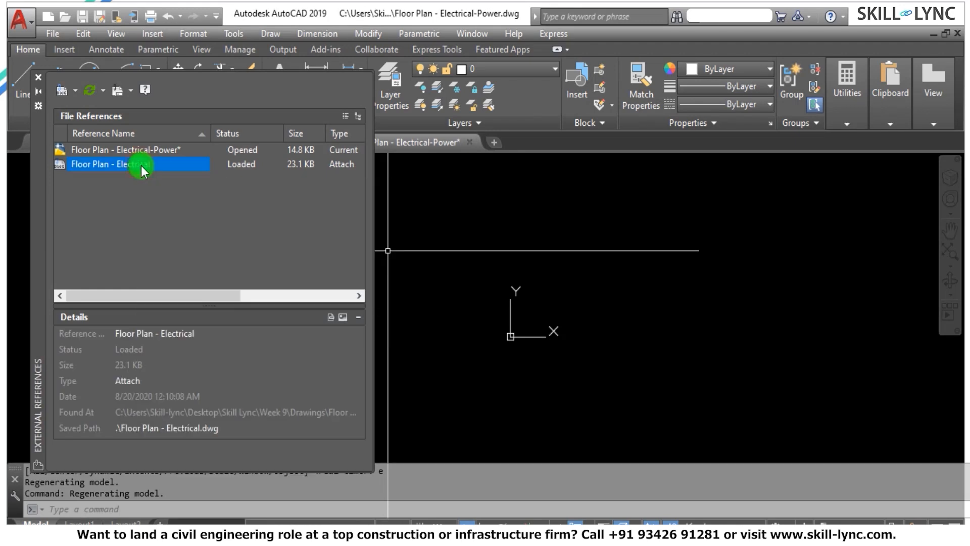
pyautogui.rightClick(145, 169)
pyautogui.click(38, 77)
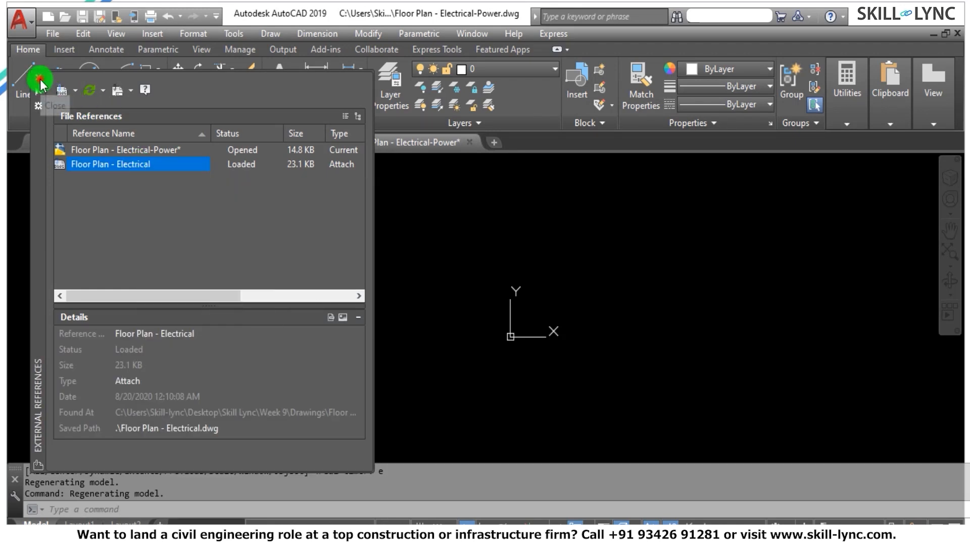
pyautogui.click(38, 77)
# Save the Floor Plan - Electrical drawing and return to Floor Plan - Electrical-Power.
pyautogui.click(282, 144)
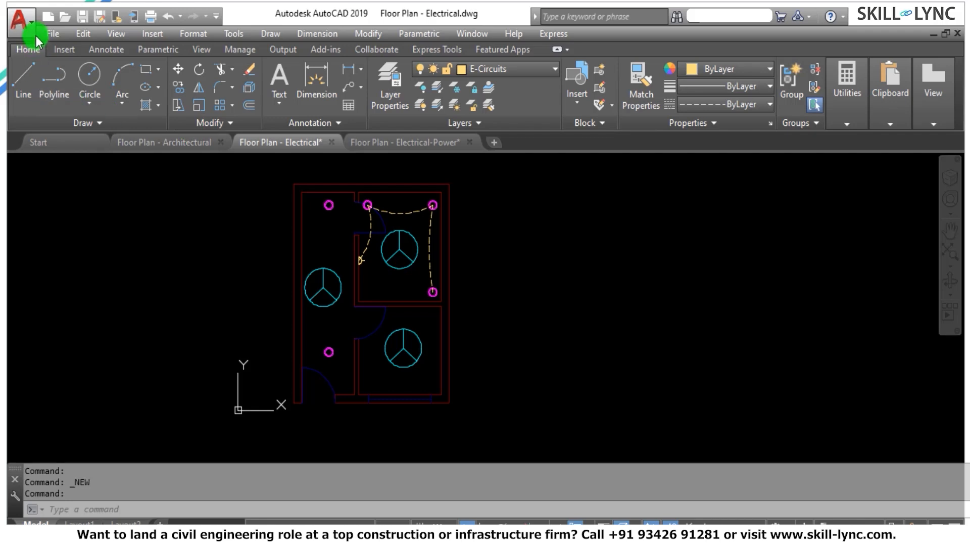
pyautogui.click(81, 21)
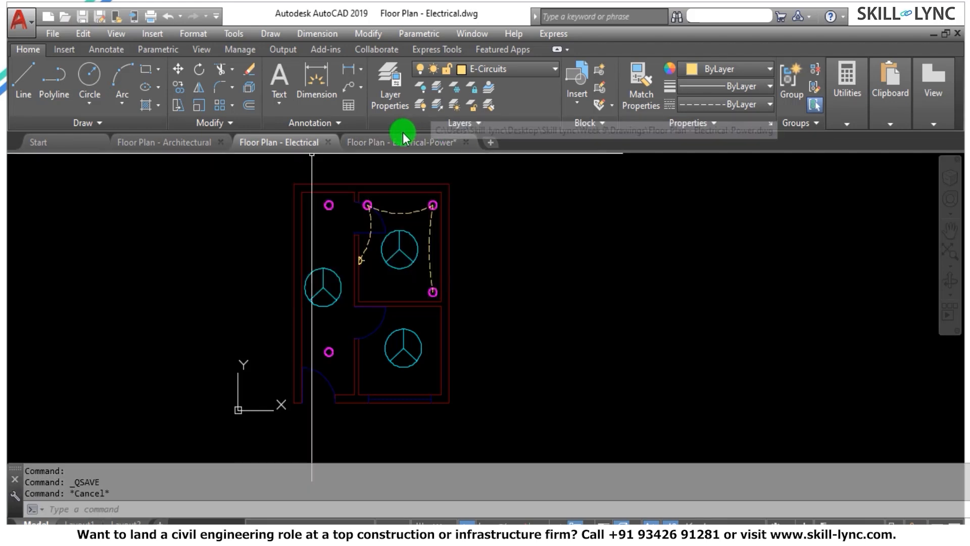
pyautogui.click(402, 142)
pyautogui.middleClick(465, 174)
pyautogui.middleClick(466, 173)
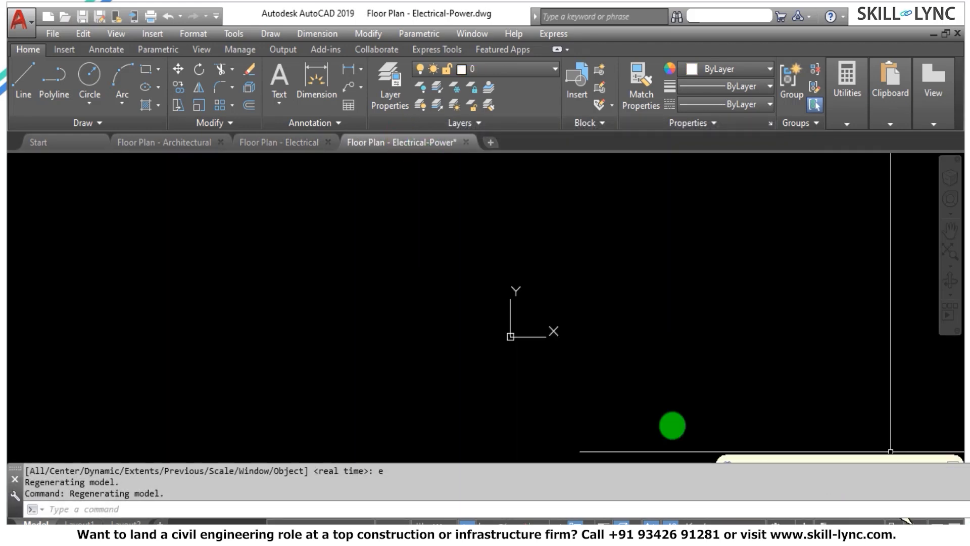
pyautogui.moveTo(653, 271); pyautogui.dragTo(422, 295, button='middle')
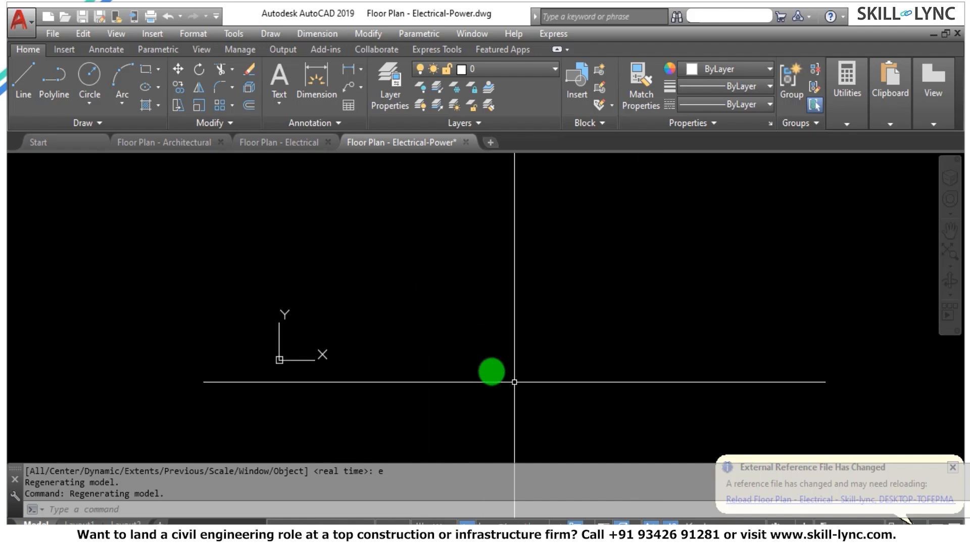
# Reload the Floor Plan - Electrical external reference in the Floor Plan - Electrical-Power drawing.
pyautogui.click(275, 144)
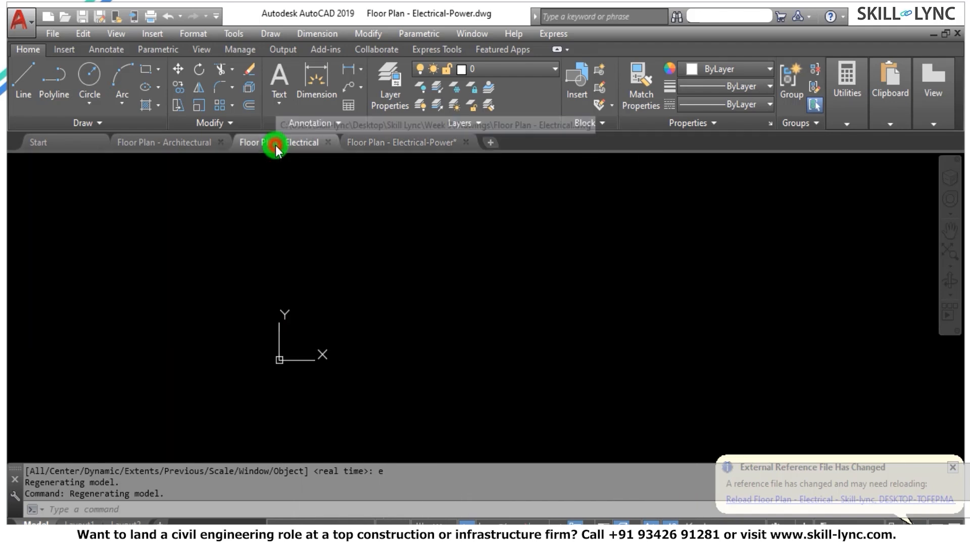
pyautogui.click(399, 143)
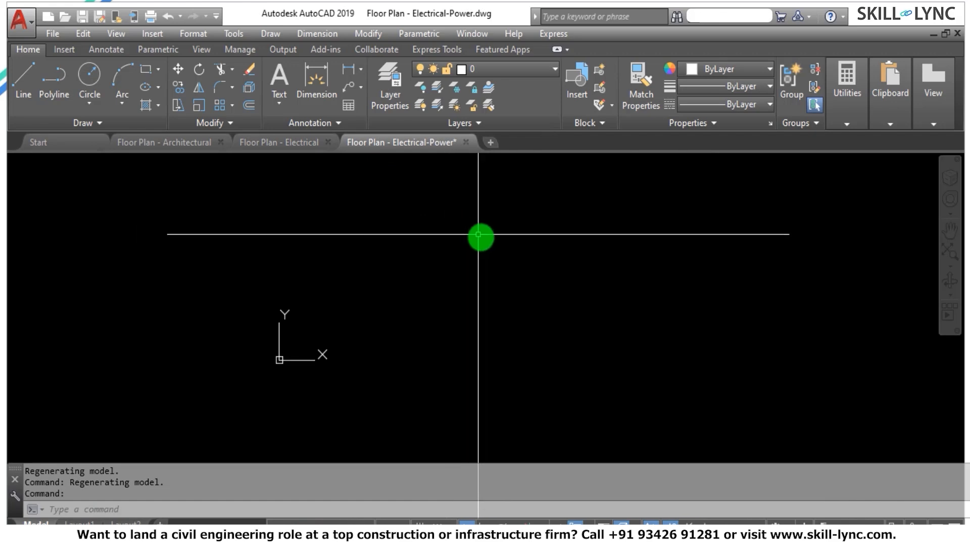
pyautogui.write('xref')
pyautogui.press('Return')
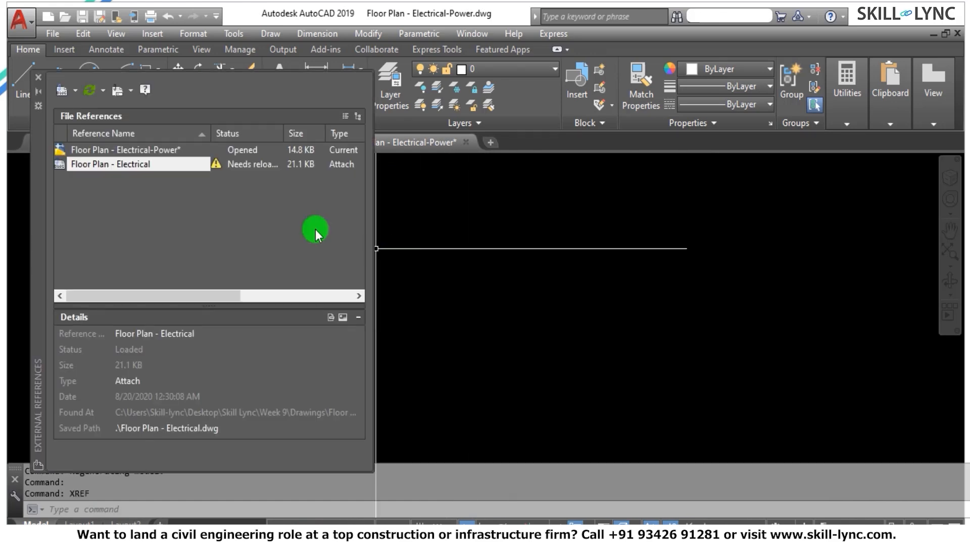
pyautogui.rightClick(142, 163)
pyautogui.click(176, 187)
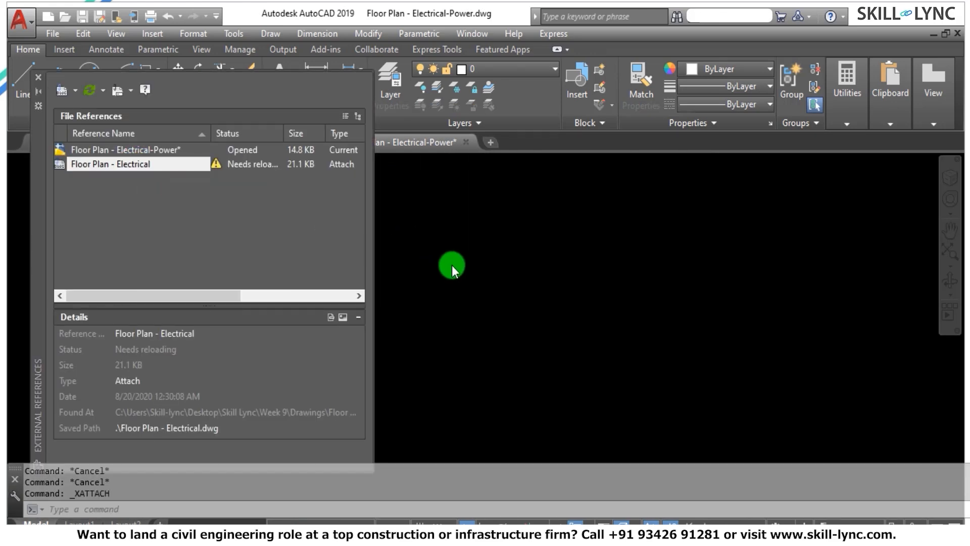
pyautogui.press('Escape')
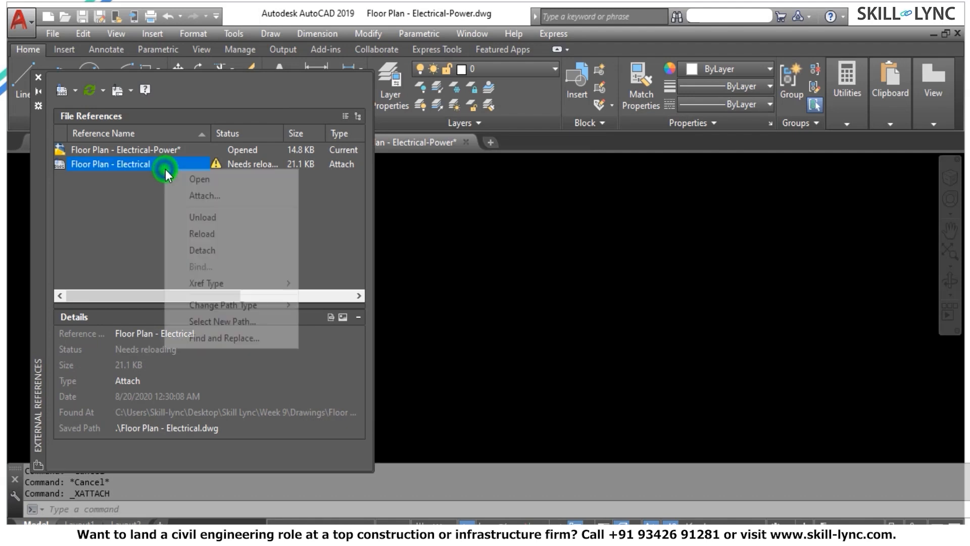
pyautogui.rightClick(165, 169)
pyautogui.click(205, 238)
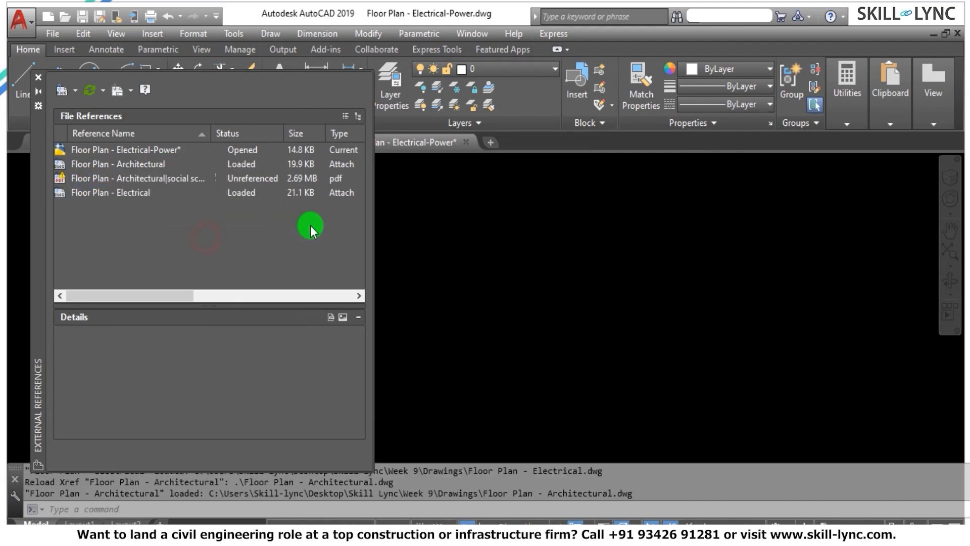
pyautogui.click(38, 77)
# Zoom to the drawing extents and examine the referenced walls, doors, lights, fans and circuit arcs.
pyautogui.write('z')
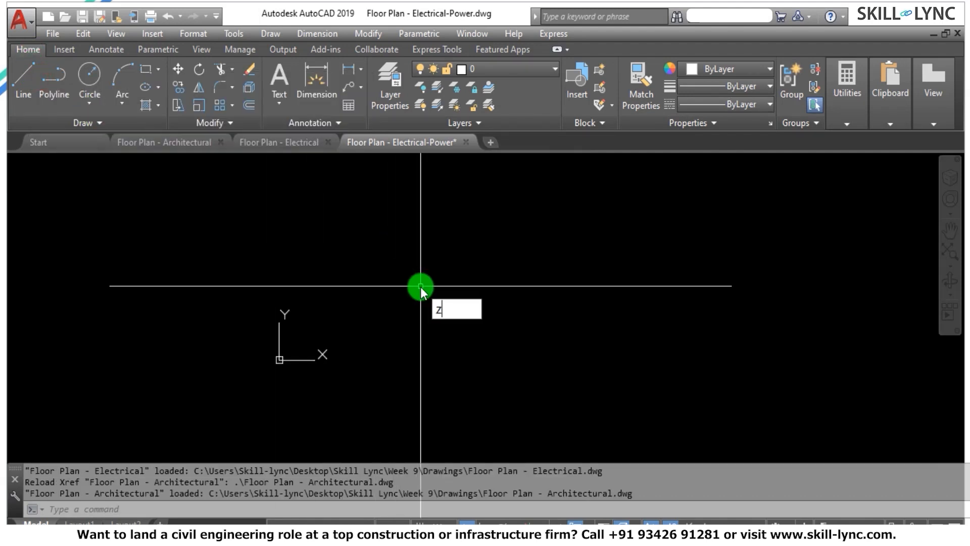
pyautogui.press('Return')
pyautogui.write('e')
pyautogui.press('Return')
pyautogui.scroll(-2, 387, 252)
pyautogui.press('Escape')
pyautogui.press('Escape')
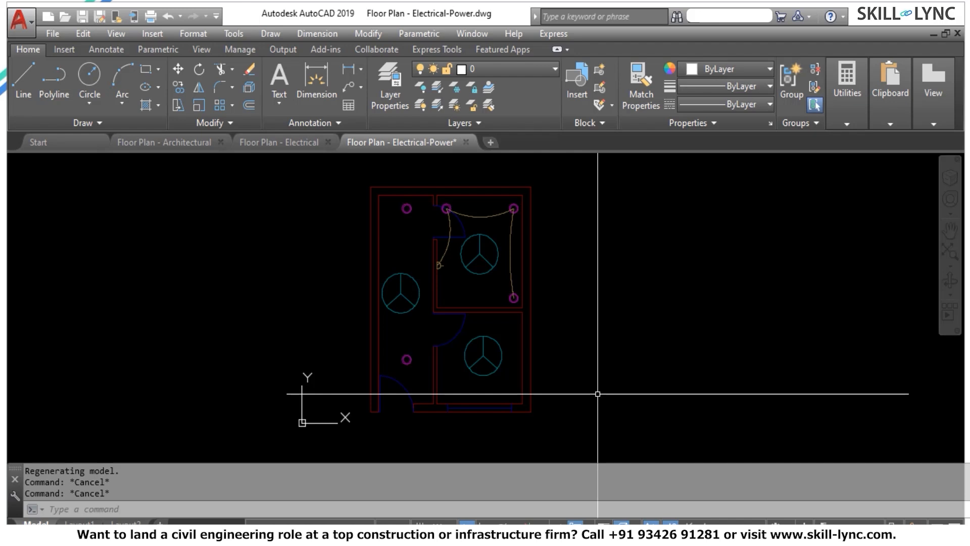
# Unload the Floor Plan - Architectural reference from the Floor Plan - Electrical drawing and save that drawing.
pyautogui.click(290, 142)
pyautogui.click(252, 190)
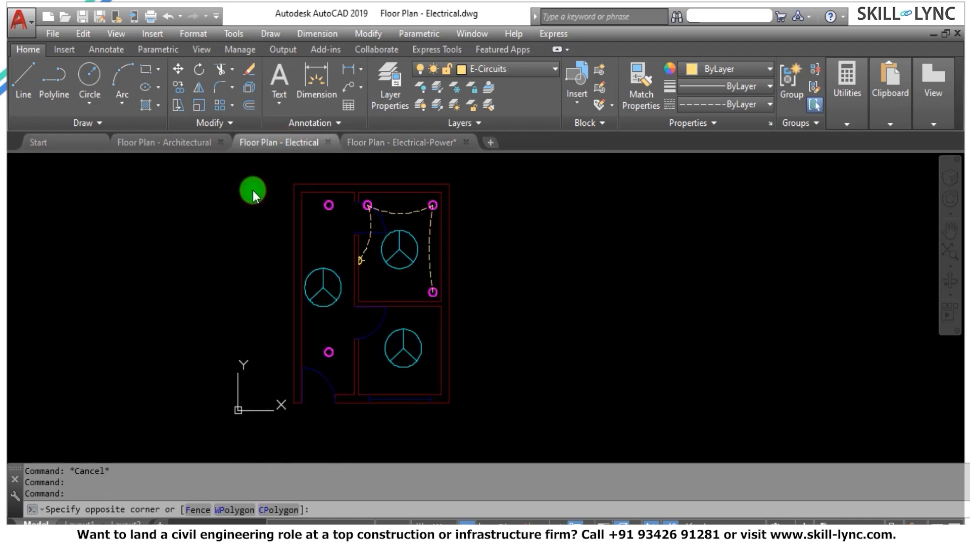
pyautogui.write('xref')
pyautogui.press('Return')
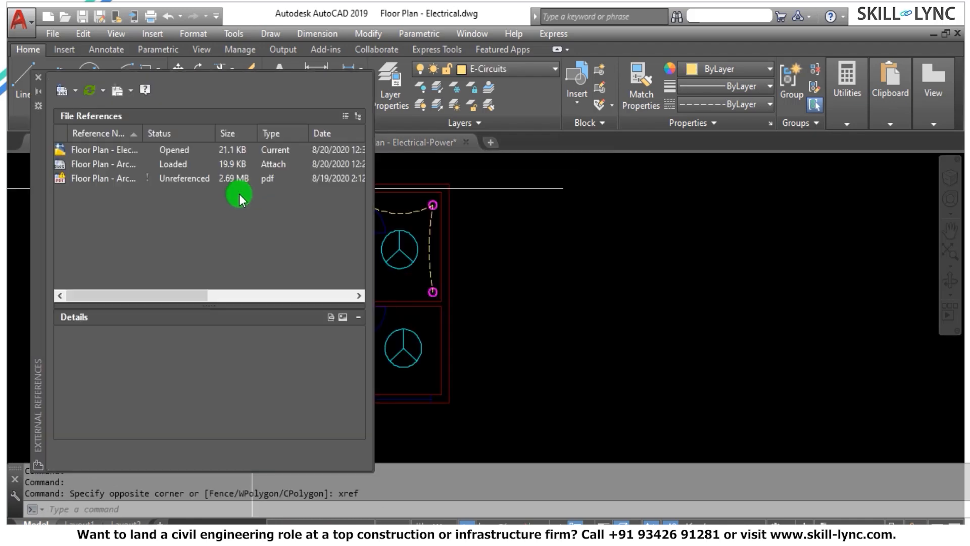
pyautogui.click(105, 165)
pyautogui.rightClick(105, 164)
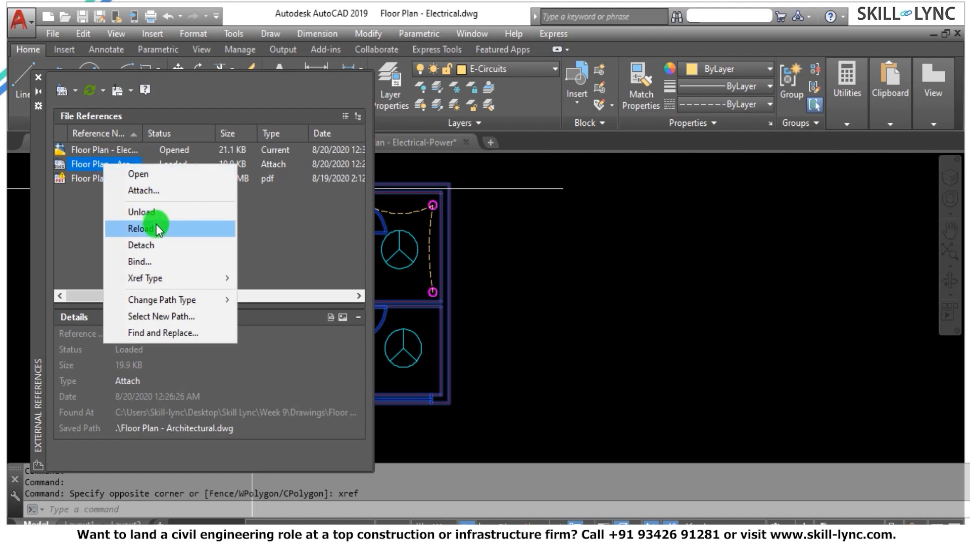
pyautogui.click(159, 211)
pyautogui.click(38, 78)
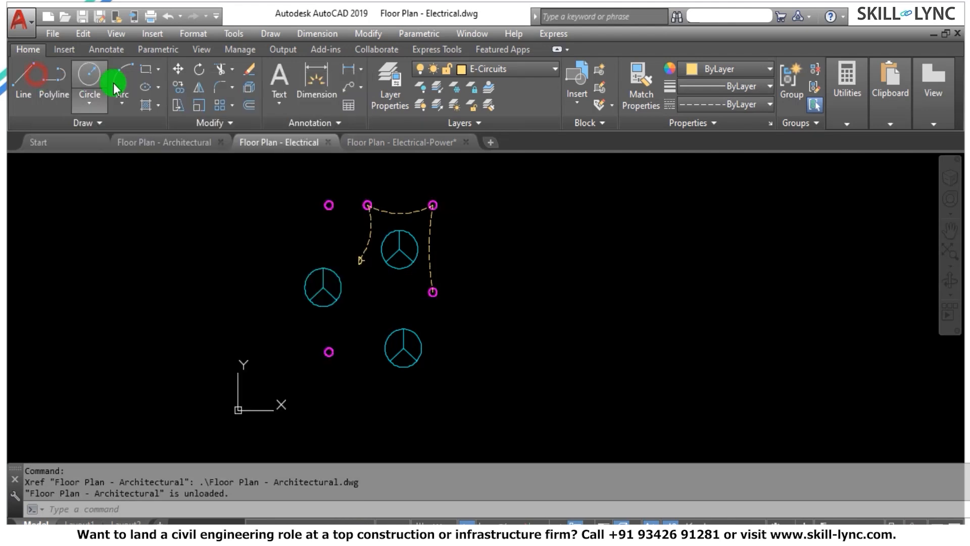
pyautogui.click(85, 17)
# Switch to the Floor Plan - Electrical-Power drawing and open its list of external references.
pyautogui.click(384, 142)
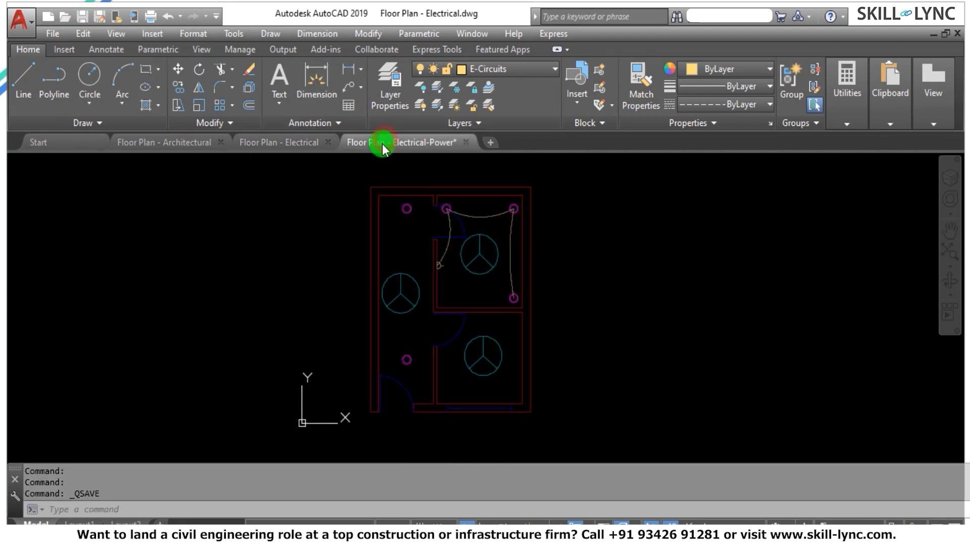
pyautogui.write('xref')
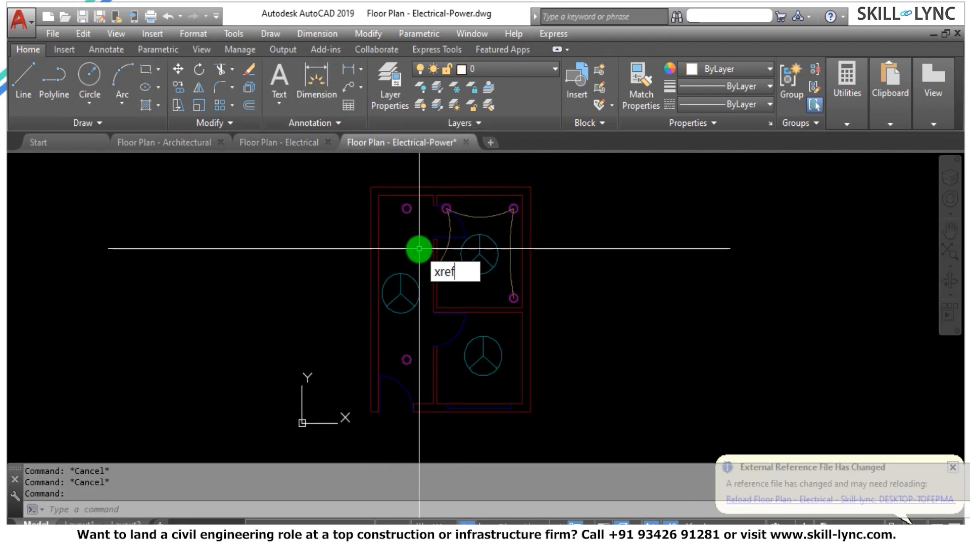
pyautogui.press('Return')
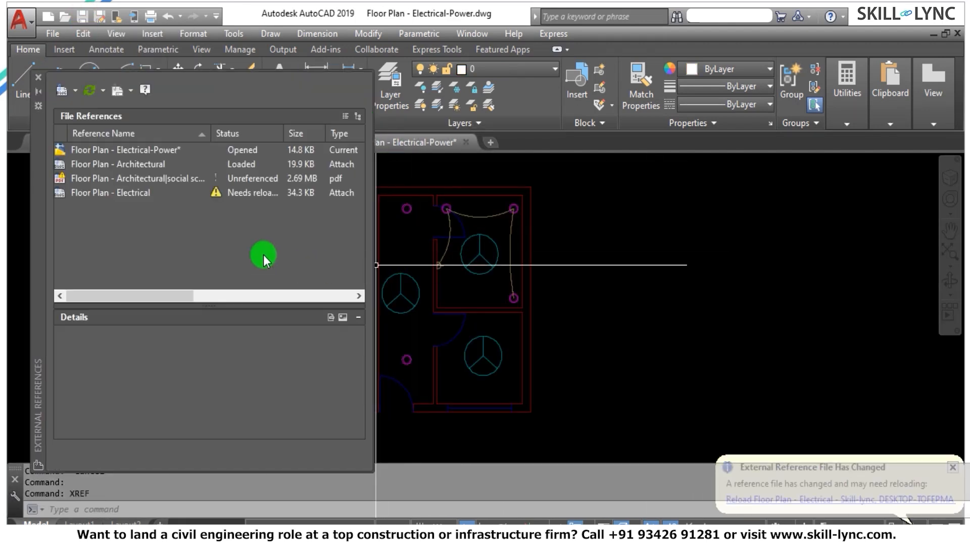
# Try to reload the nested Floor Plan - Architectural reference in the Floor Plan - Electrical-Power drawing.
pyautogui.click(145, 169)
pyautogui.rightClick(147, 161)
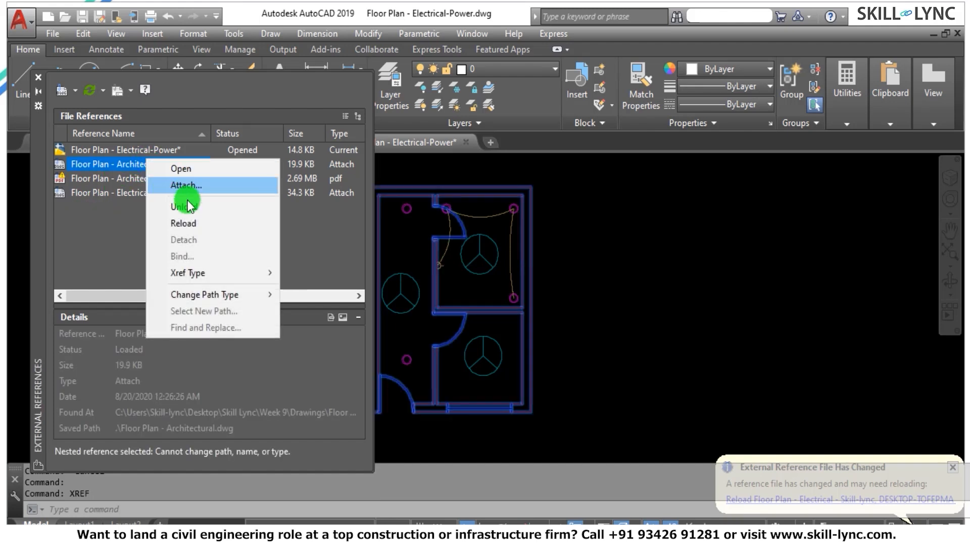
pyautogui.click(192, 221)
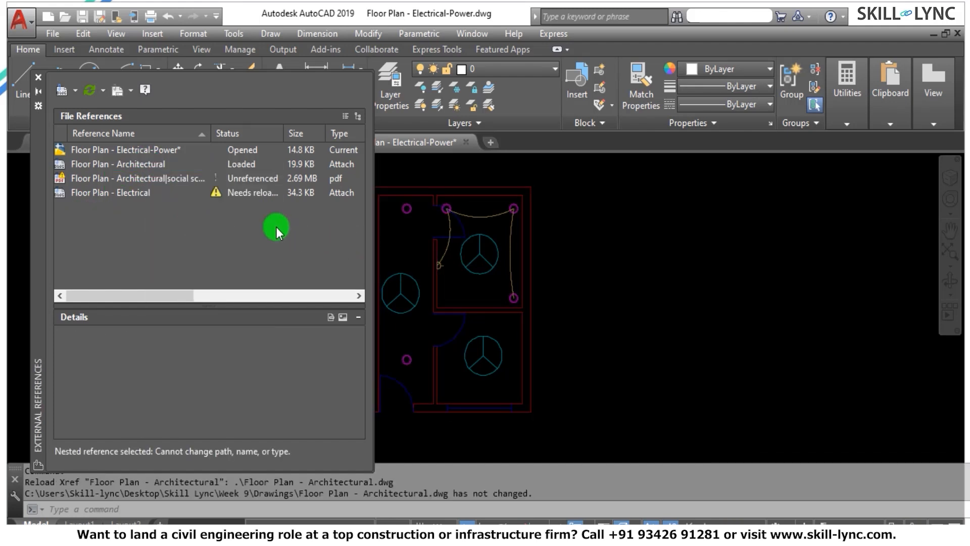
pyautogui.click(147, 167)
pyautogui.rightClick(147, 160)
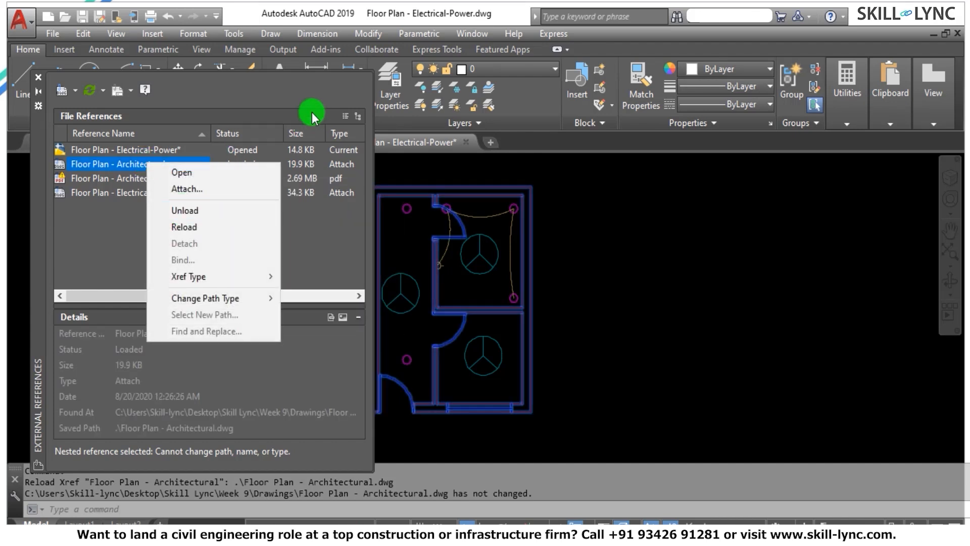
pyautogui.click(39, 79)
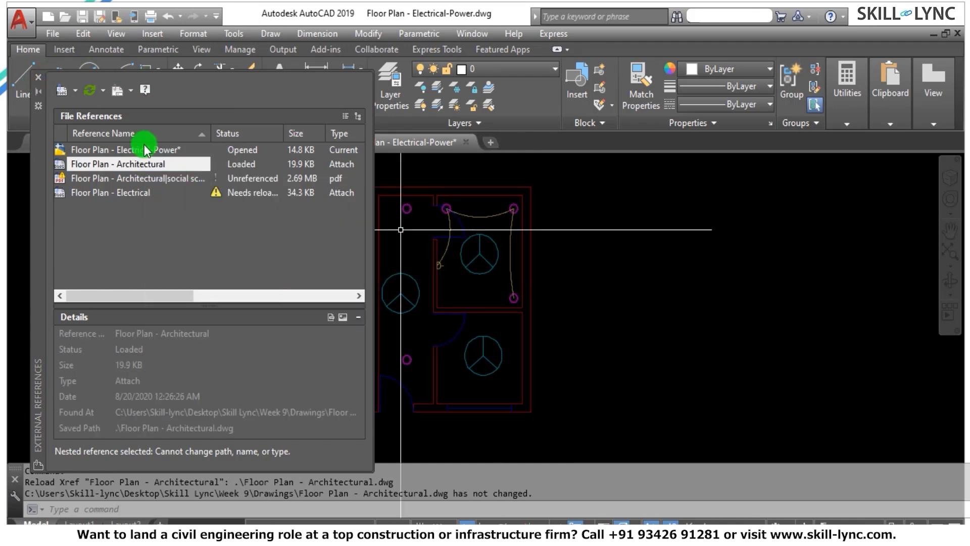
# Close the external references list and examine the walls, doors, lights and circuit arcs in the power plan.
pyautogui.press('Escape')
pyautogui.press('Escape')
pyautogui.click(39, 77)
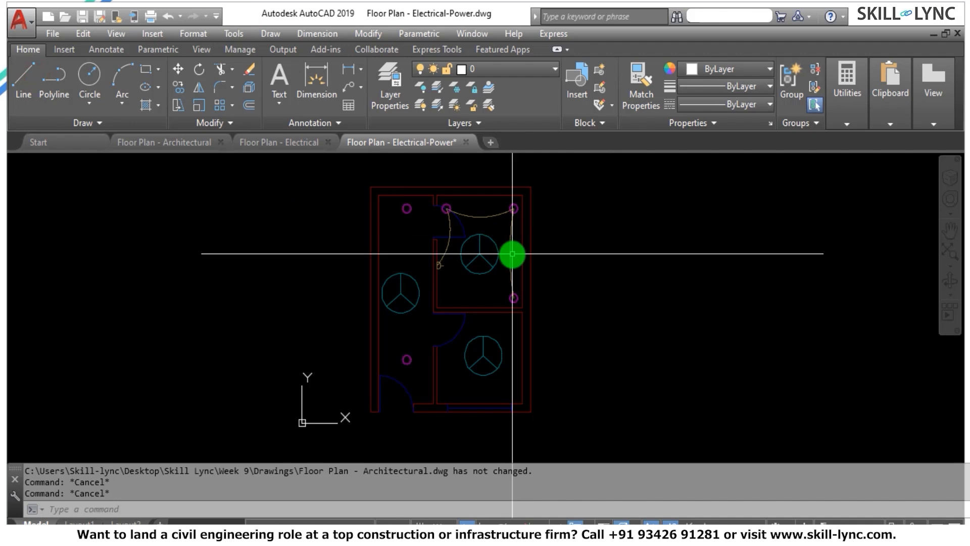
pyautogui.scroll(-2, 502, 271)
pyautogui.scroll(2, 504, 276)
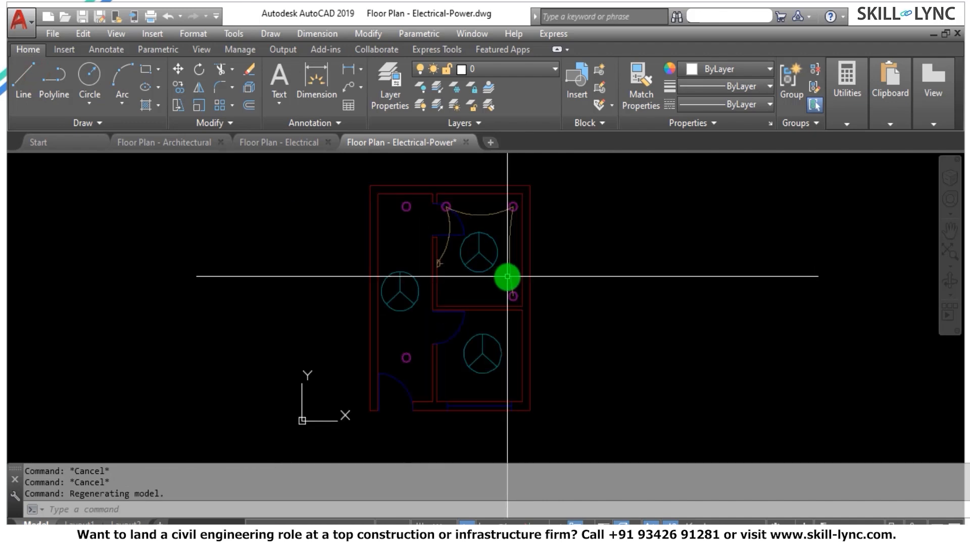
pyautogui.scroll(2, 507, 276)
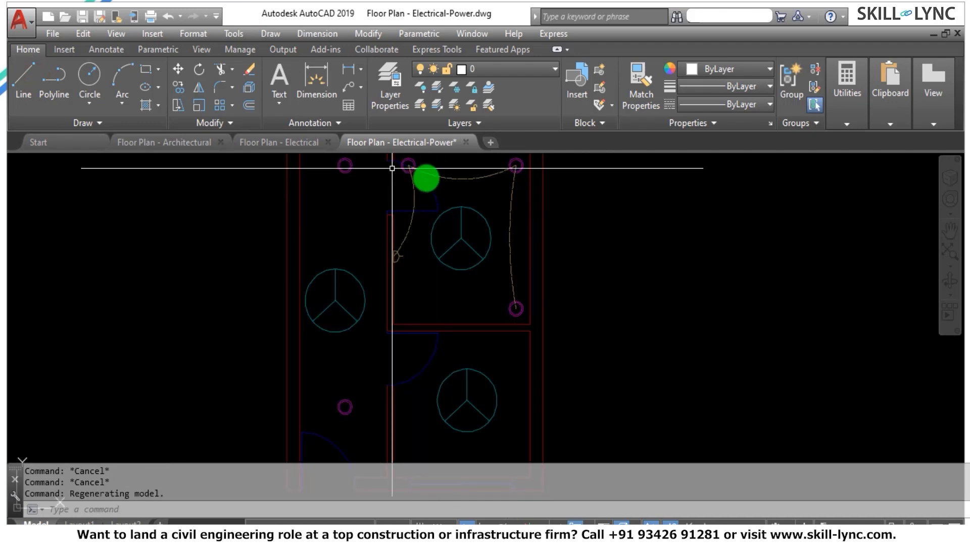
# Save the Floor Plan - Electrical drawing again and return to the Floor Plan - Electrical-Power drawing.
pyautogui.click(282, 142)
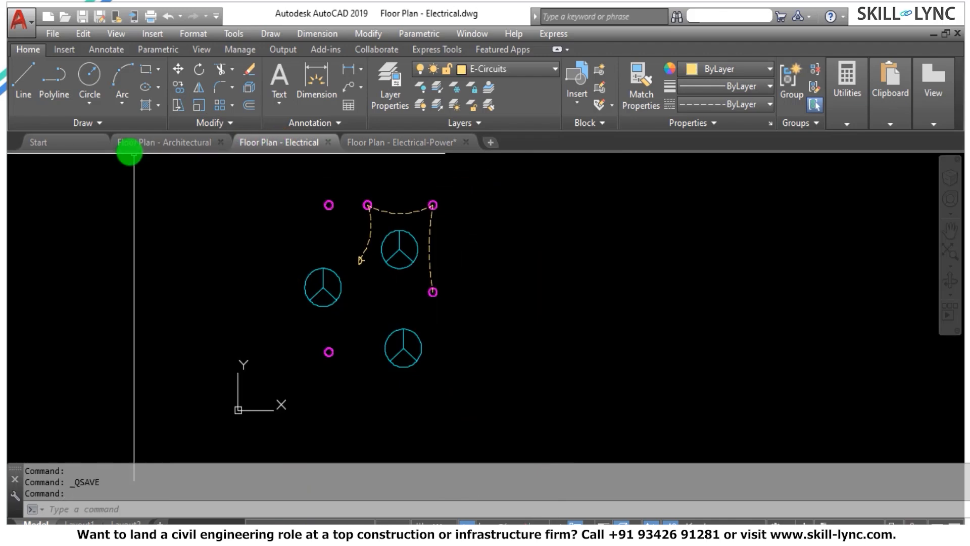
pyautogui.click(86, 18)
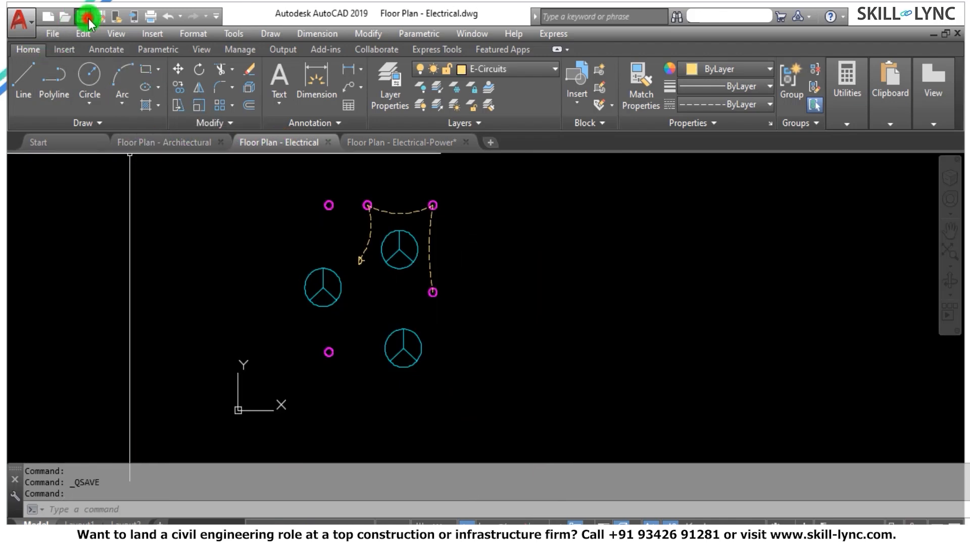
pyautogui.click(401, 143)
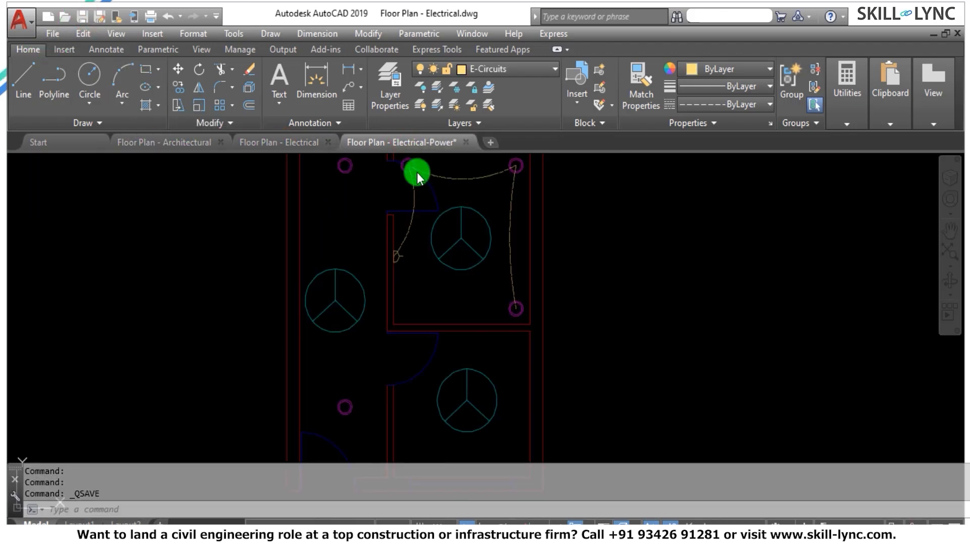
# Compare the referenced walls in the Floor Plan - Electrical-Power drawing with the contents of the Floor Plan - Electrical drawing.
pyautogui.click(312, 230)
pyautogui.click(295, 262)
pyautogui.press('Escape')
pyautogui.scroll(-2, 324, 219)
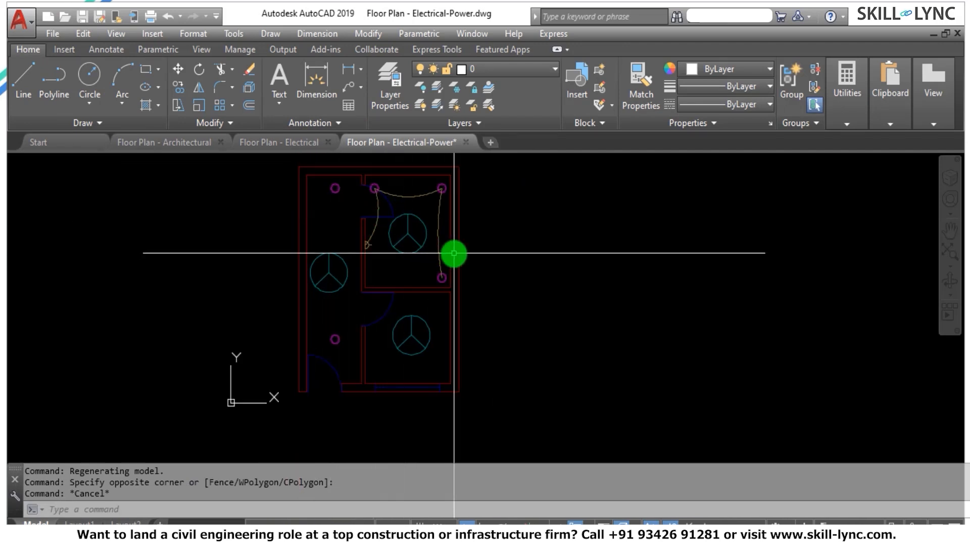
pyautogui.click(299, 141)
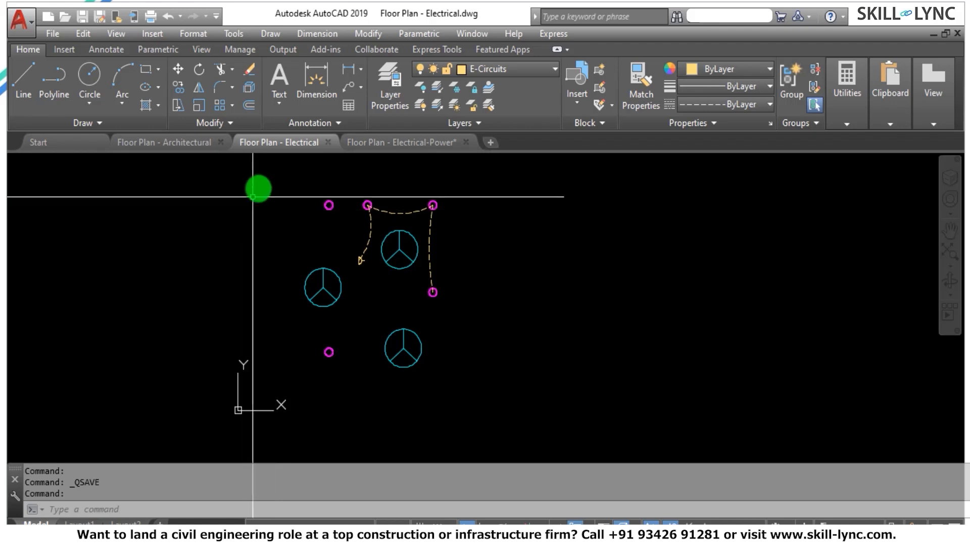
pyautogui.click(411, 142)
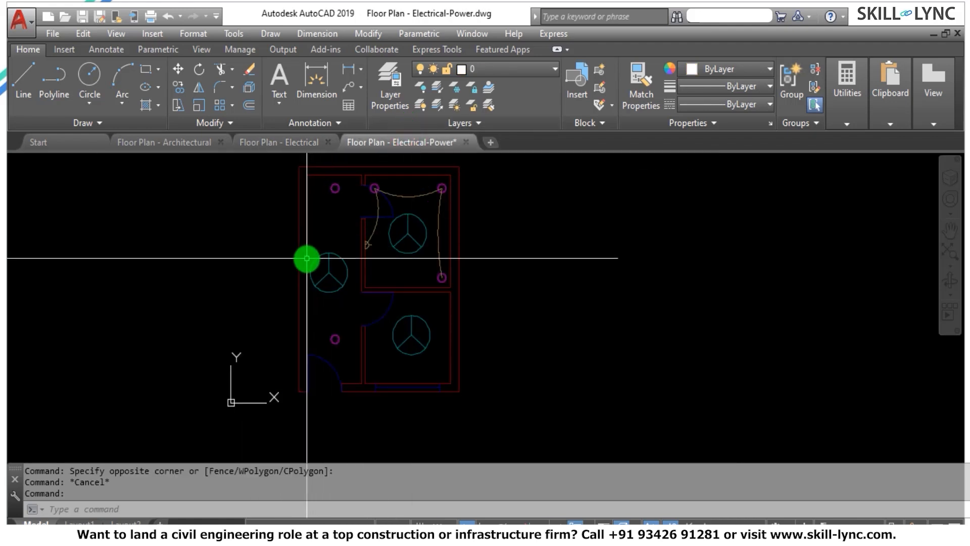
# Unload the nested Floor Plan - Architectural reference in the Floor Plan - Electrical-Power drawing using XREF.
pyautogui.write('xr')
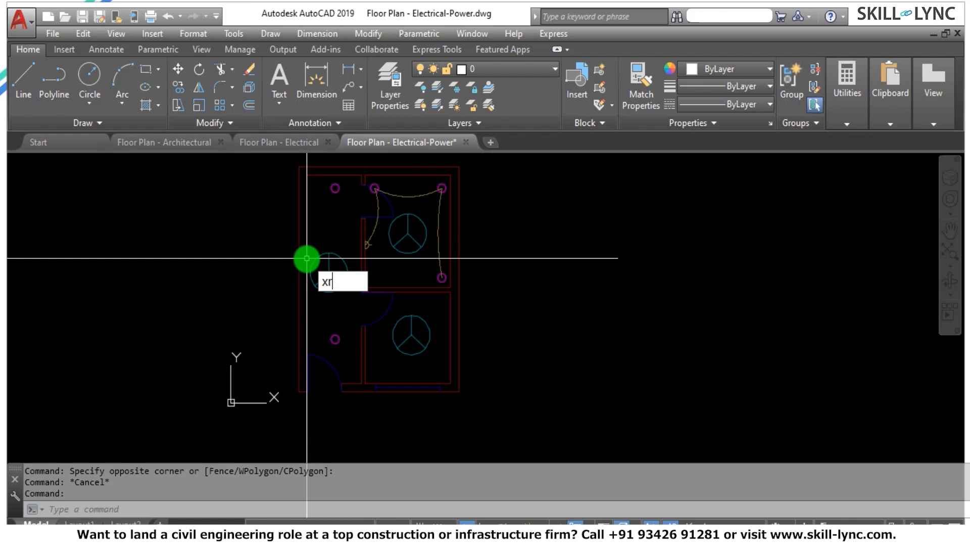
pyautogui.write('ef')
pyautogui.press('Escape')
pyautogui.press('Escape')
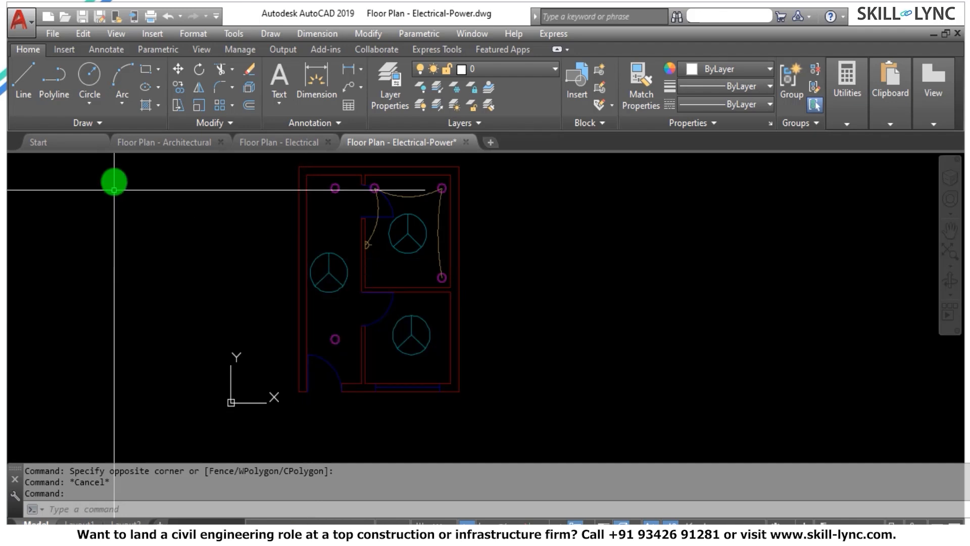
pyautogui.write('xre')
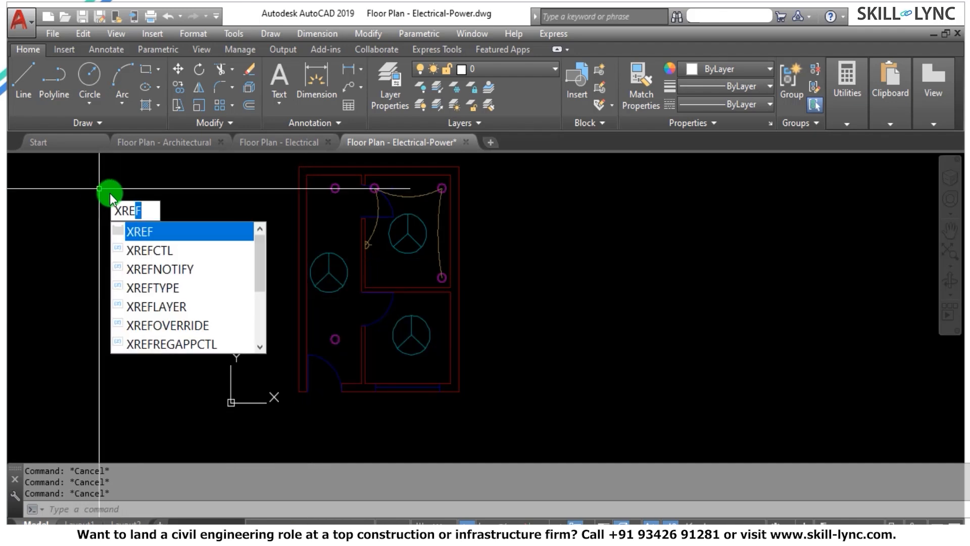
pyautogui.press('Return')
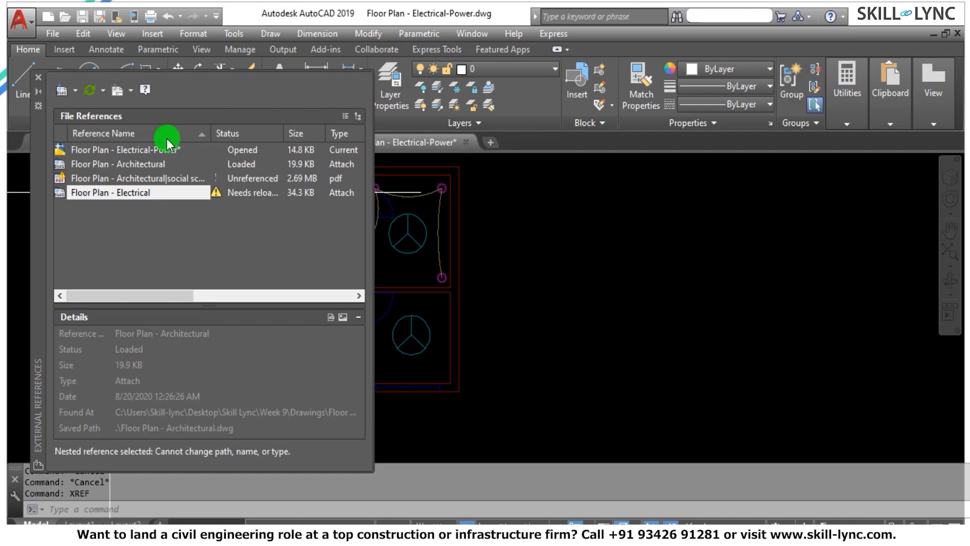
pyautogui.click(160, 165)
pyautogui.rightClick(159, 165)
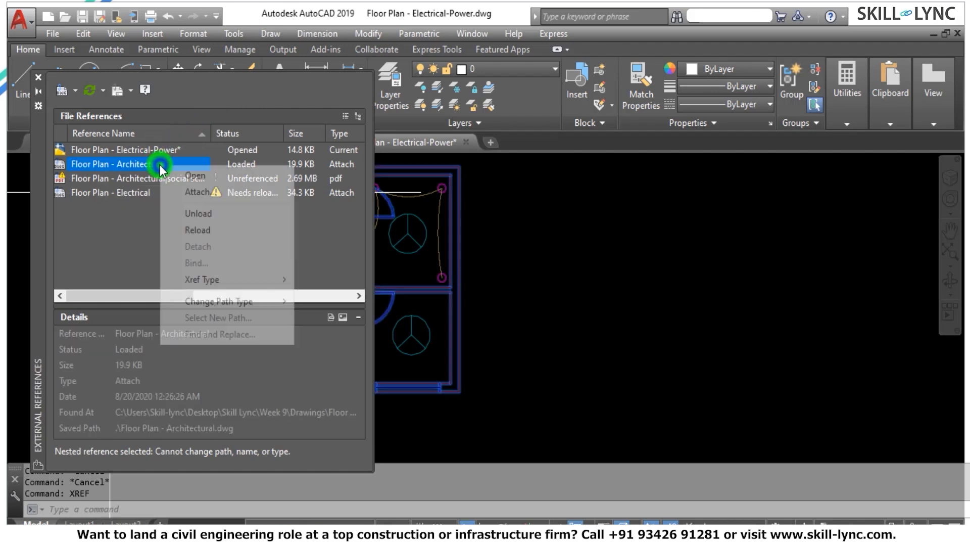
pyautogui.click(203, 213)
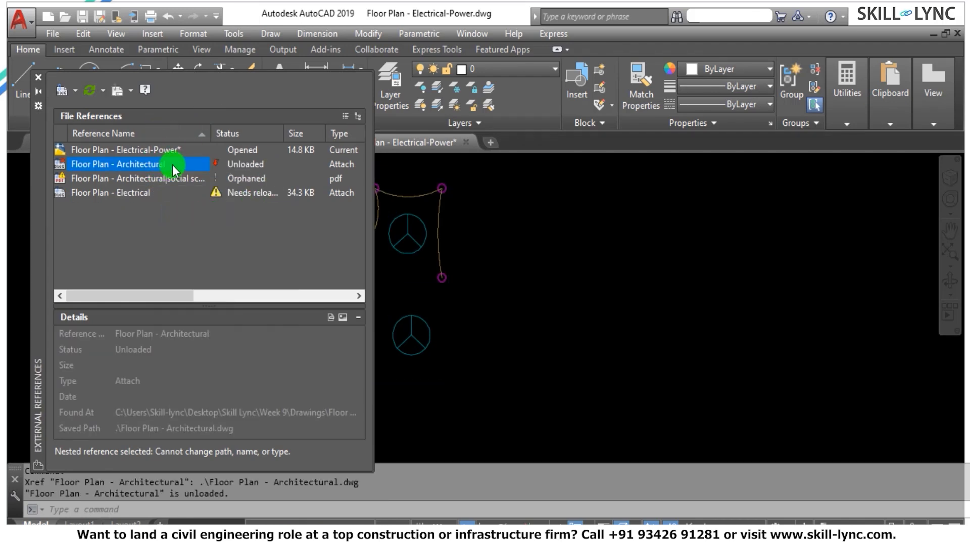
# Reload the nested Floor Plan - Architectural reference in the power drawing and close the references list.
pyautogui.rightClick(147, 160)
pyautogui.click(185, 224)
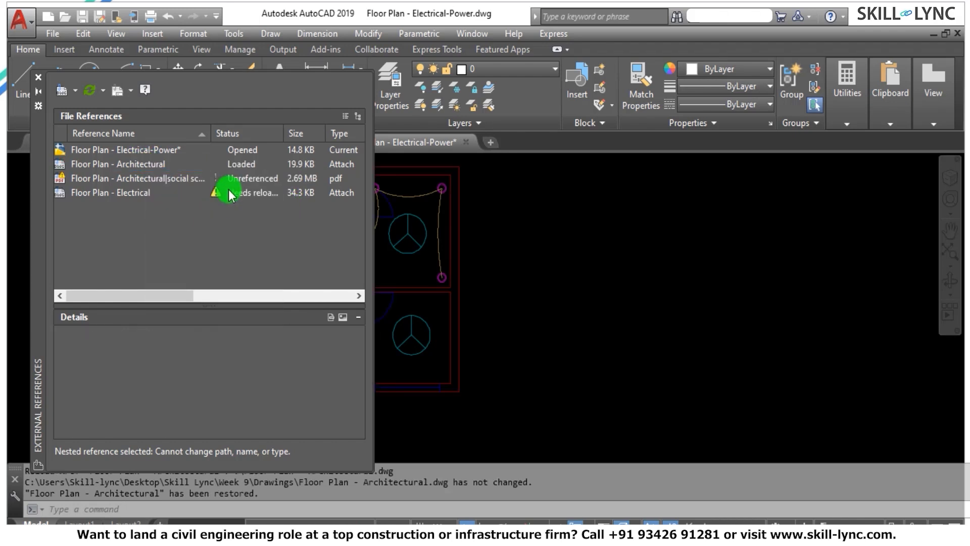
pyautogui.click(38, 77)
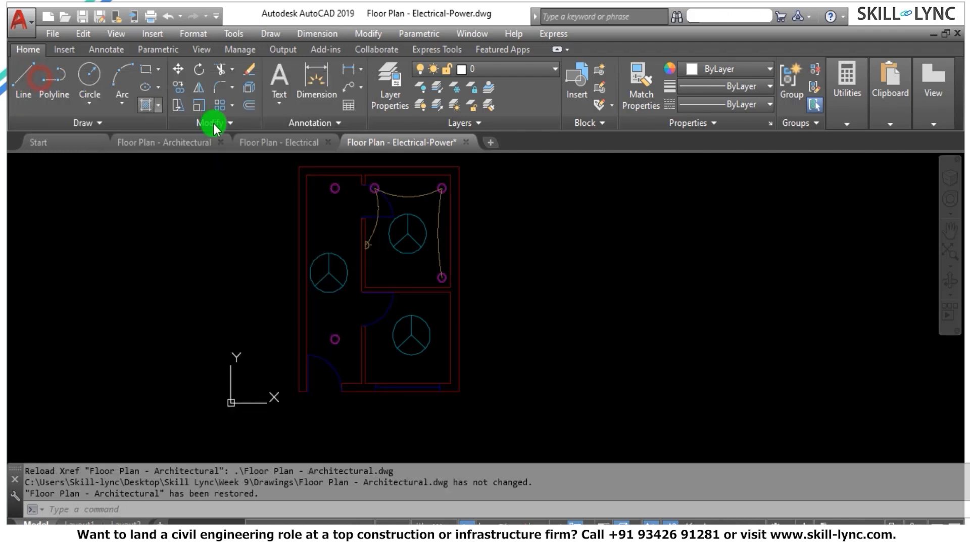
# Switch to the Floor Plan - Electrical drawing and reload its Floor Plan - Architectural external reference.
pyautogui.click(277, 142)
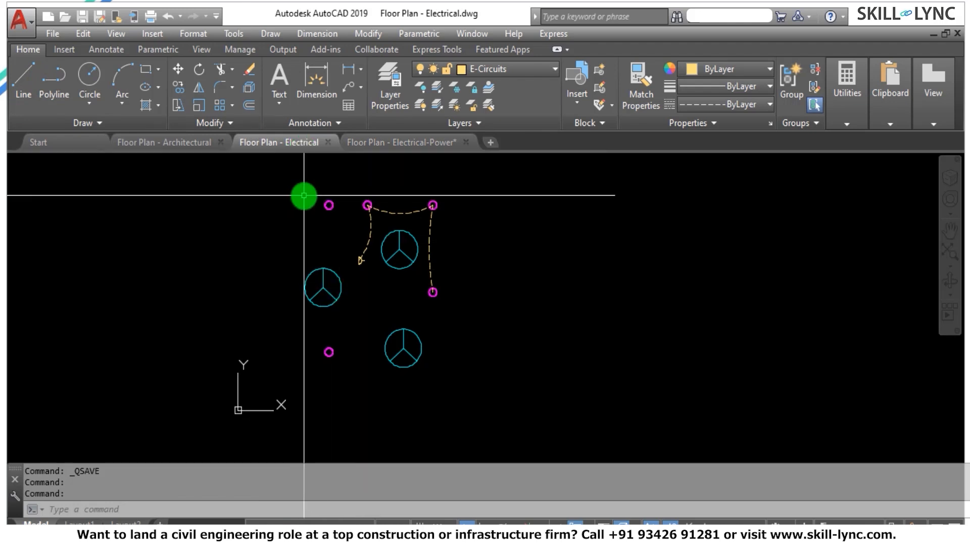
pyautogui.write('xref')
pyautogui.press('Return')
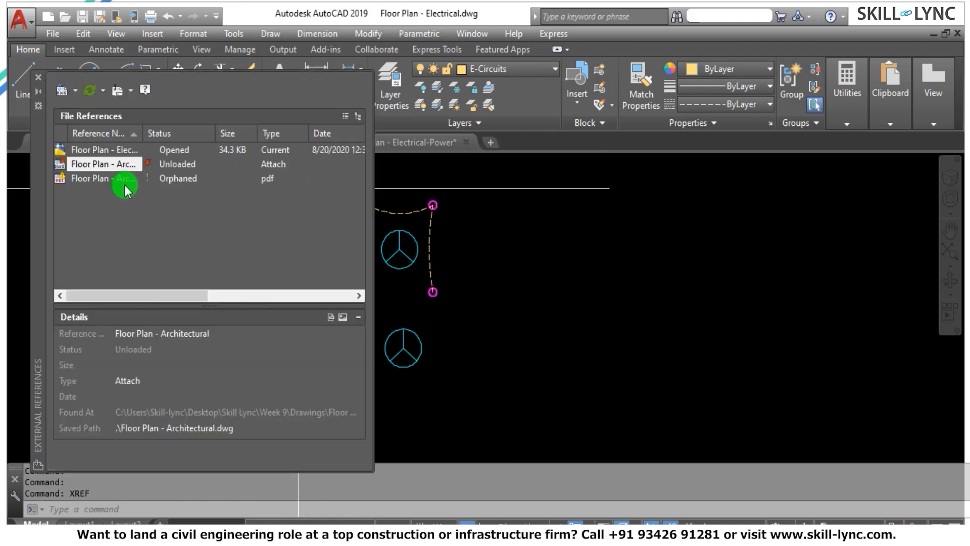
pyautogui.rightClick(125, 164)
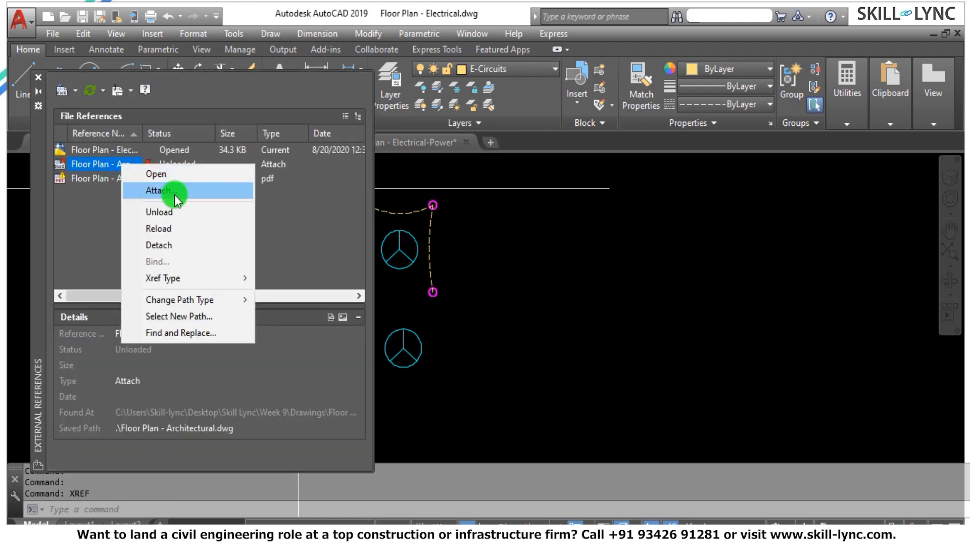
pyautogui.click(171, 229)
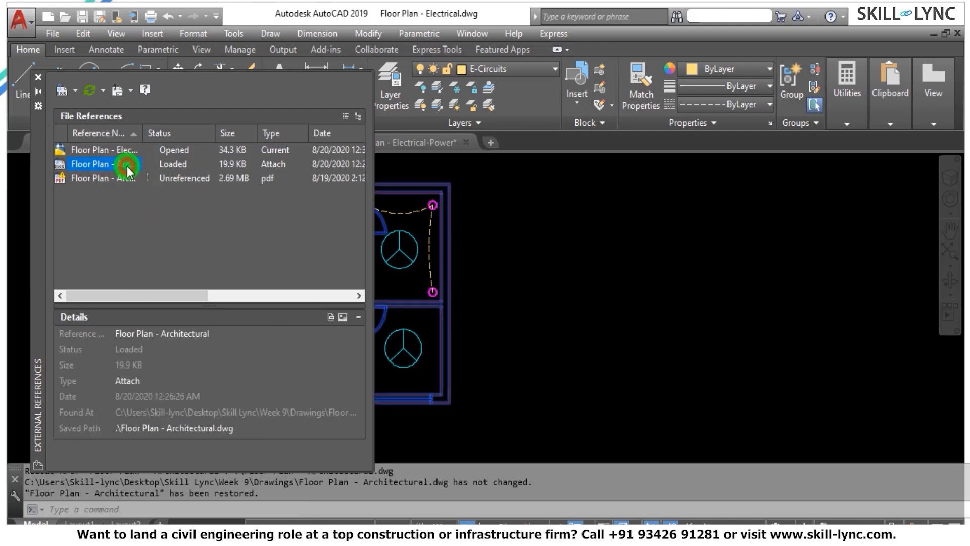
# Change the Floor Plan - Architectural reference type to Overlay in the Floor Plan - Electrical drawing and save that drawing.
pyautogui.rightClick(126, 168)
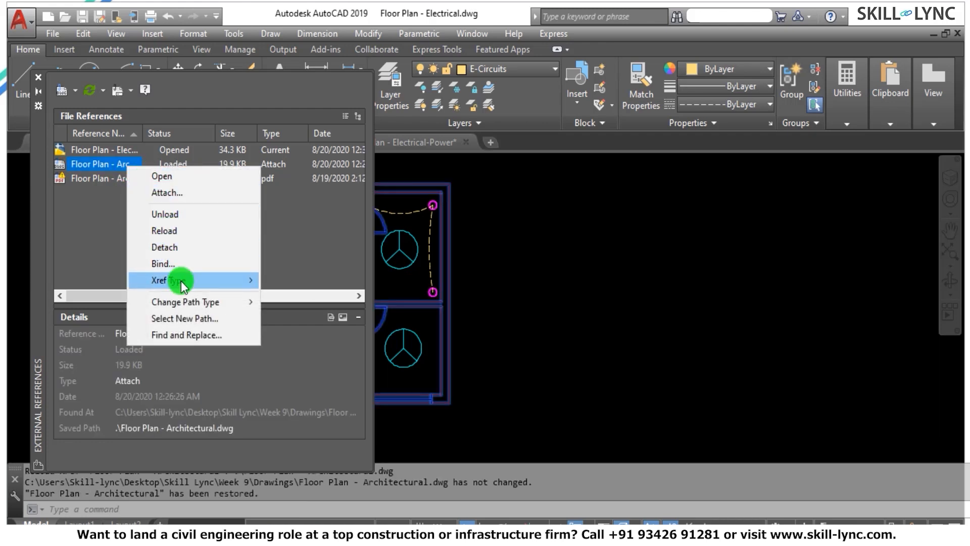
pyautogui.moveTo(243, 281)
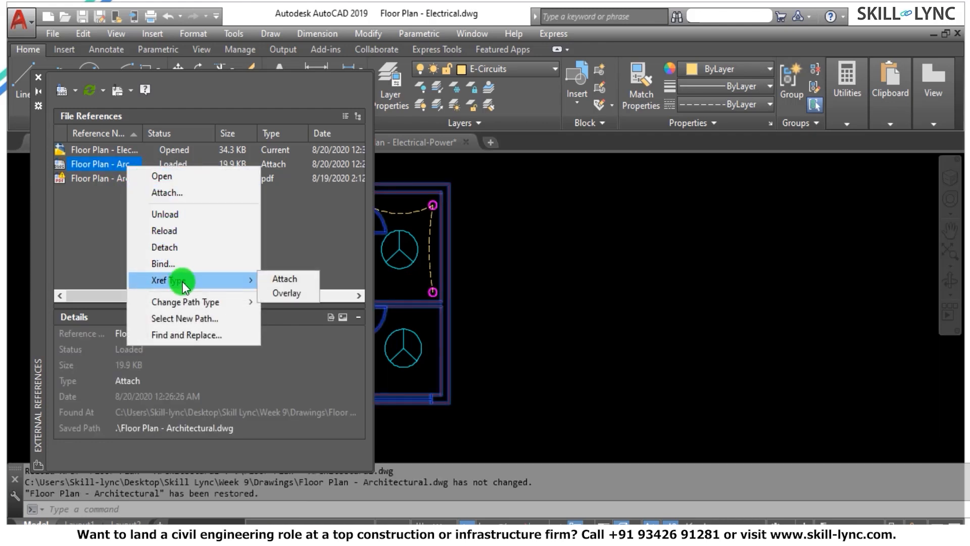
pyautogui.click(284, 294)
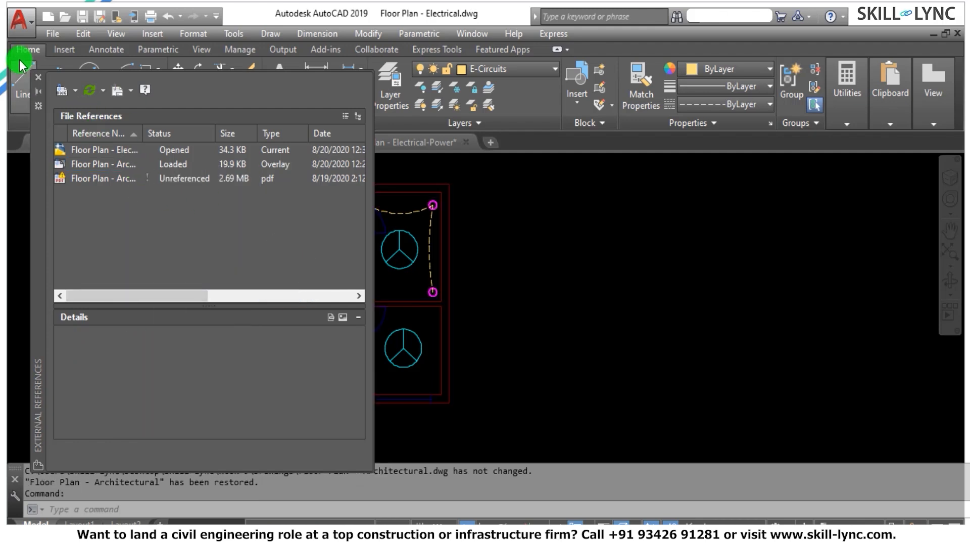
pyautogui.click(39, 78)
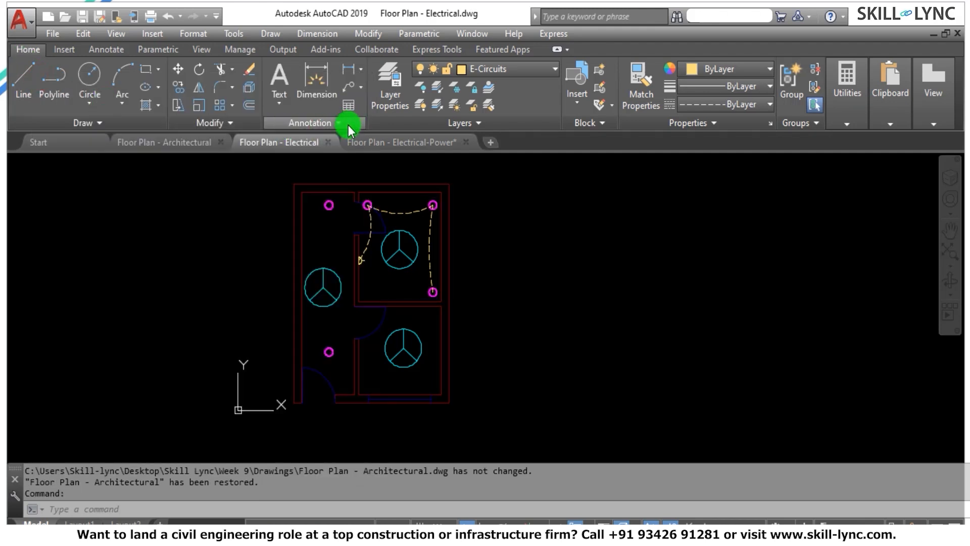
pyautogui.click(79, 18)
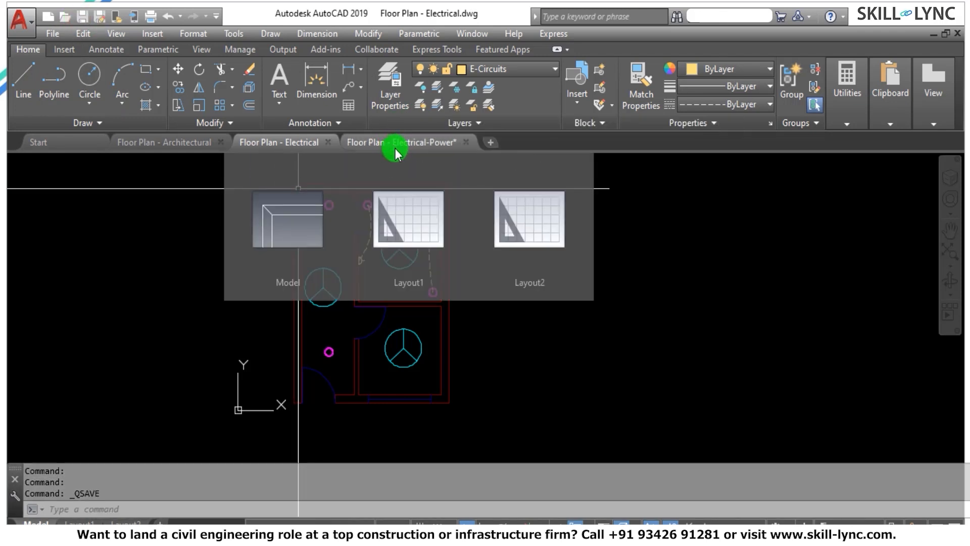
# Reload the Floor Plan - Electrical reference in the Floor Plan - Electrical-Power drawing and close the references list.
pyautogui.click(395, 148)
pyautogui.write('x')
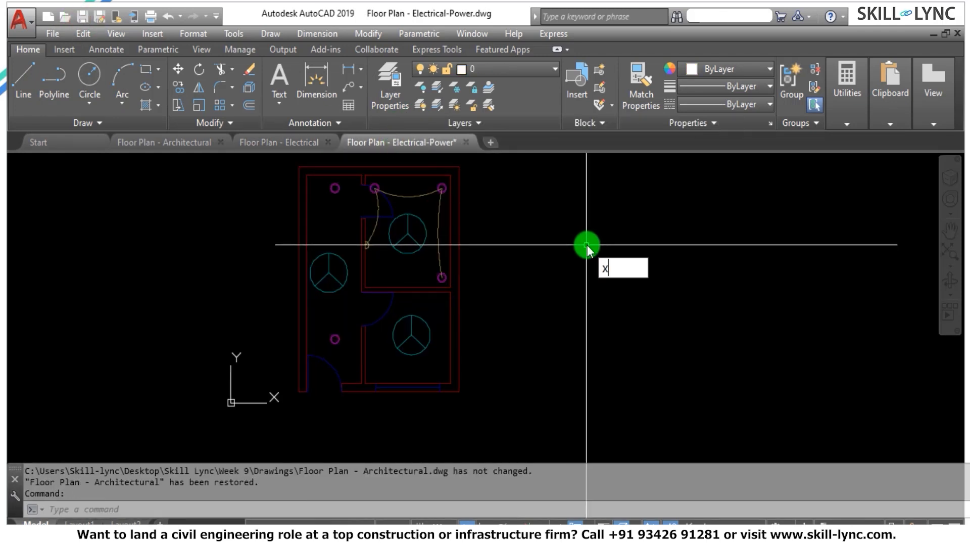
pyautogui.write('ref')
pyautogui.press('Return')
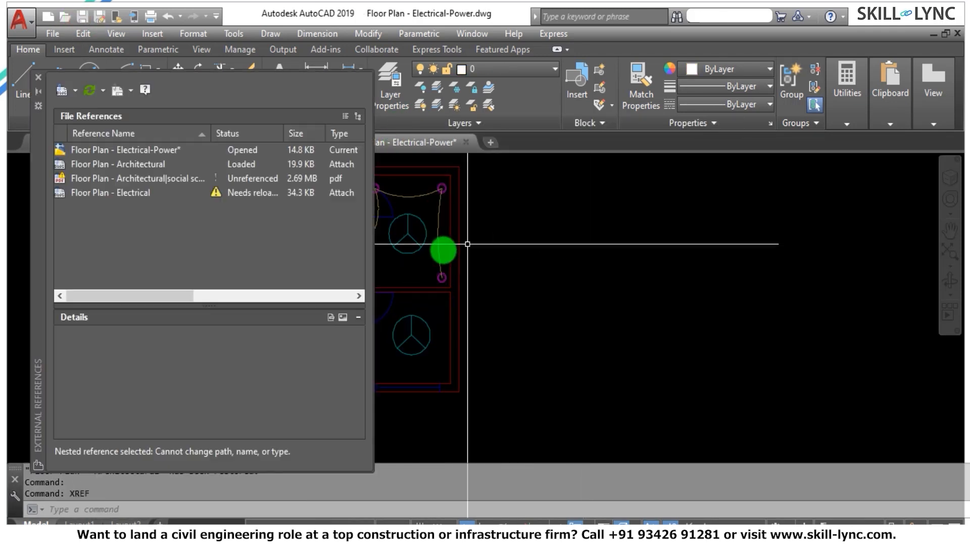
pyautogui.click(125, 164)
pyautogui.click(129, 193)
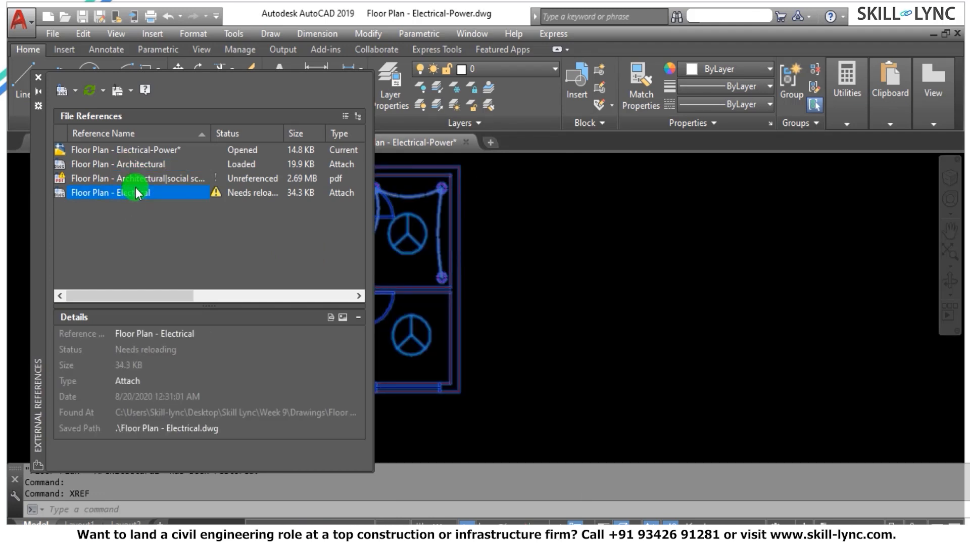
pyautogui.rightClick(145, 193)
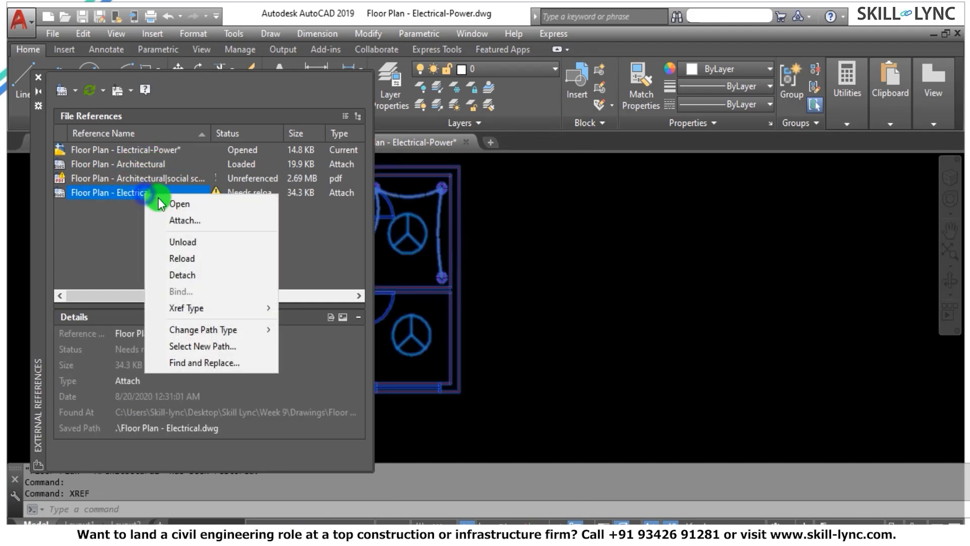
pyautogui.click(181, 258)
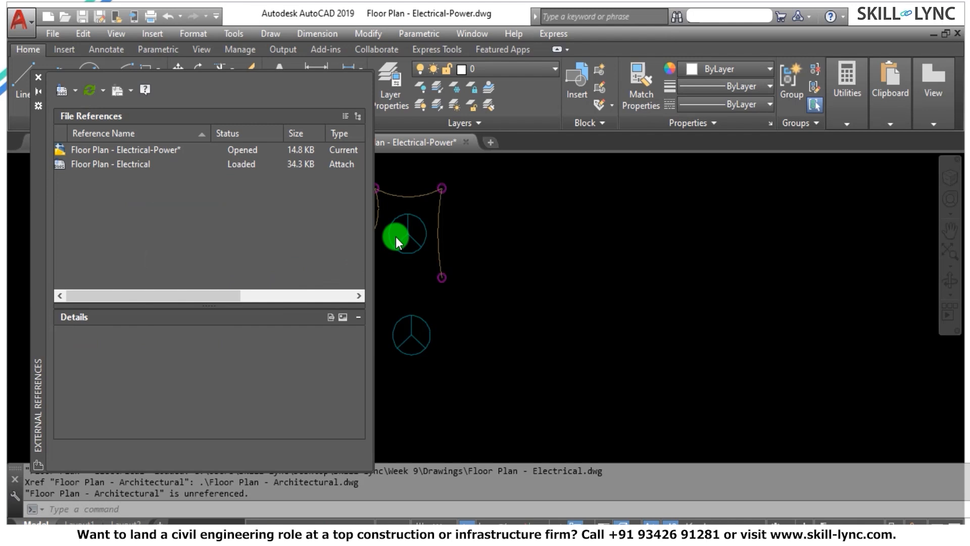
pyautogui.click(38, 81)
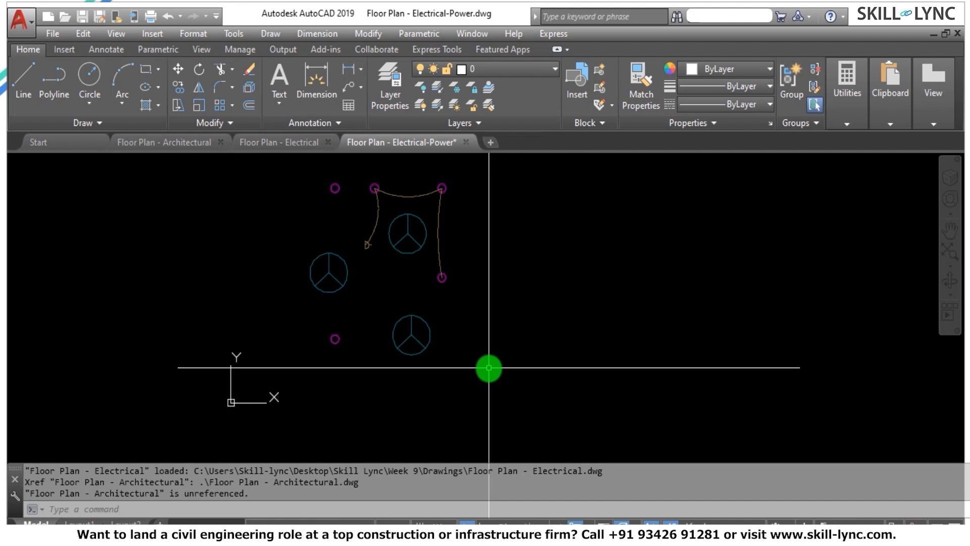
# Compare the Floor Plan - Electrical drawing with the reloaded reference in the Floor Plan - Electrical-Power drawing.
pyautogui.moveTo(242, 145)
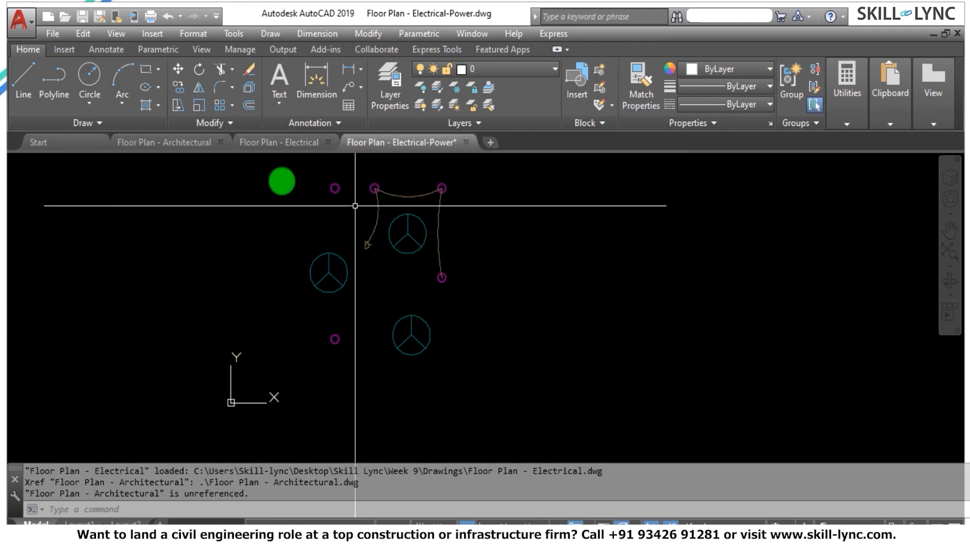
pyautogui.click(265, 147)
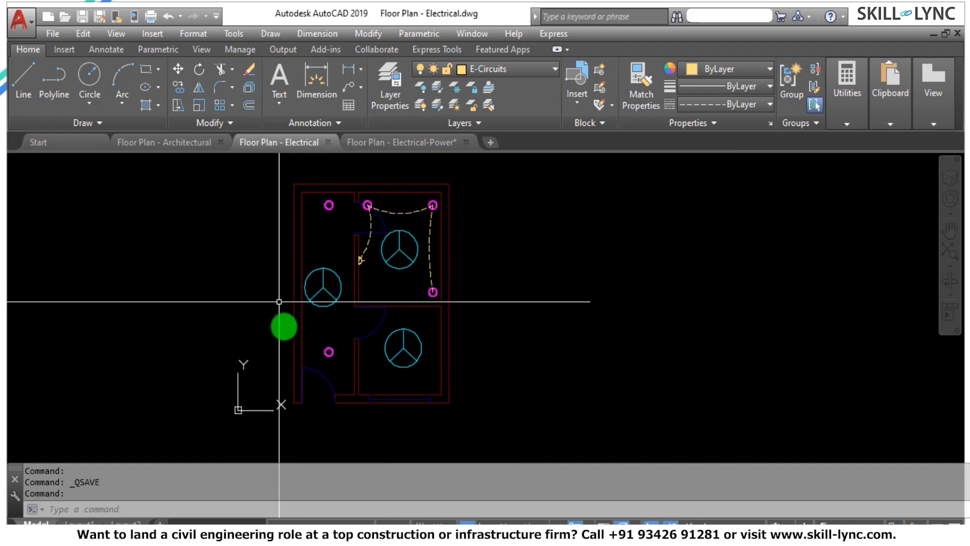
pyautogui.click(411, 143)
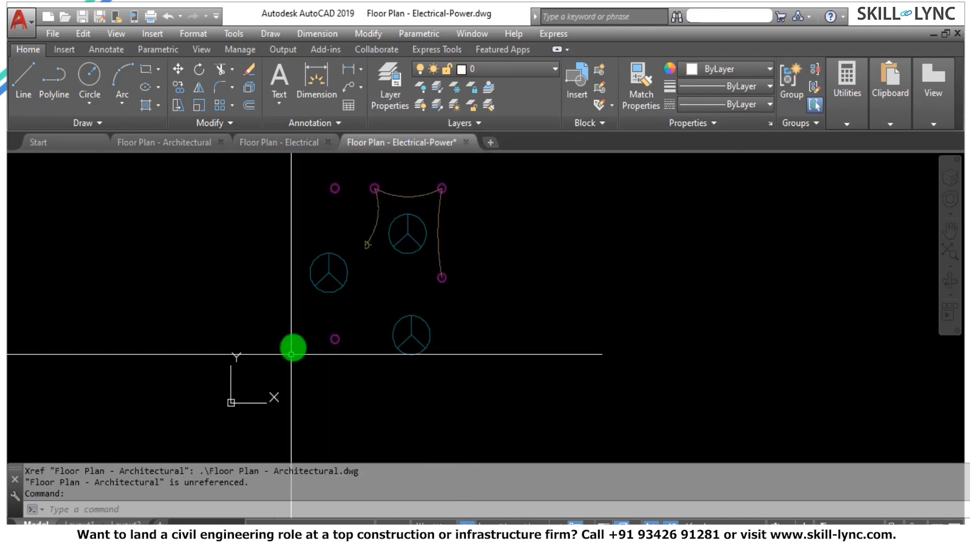
# Change the Floor Plan - Architectural reference type to Attach in the Floor Plan - Electrical drawing and save that drawing.
pyautogui.moveTo(275, 144)
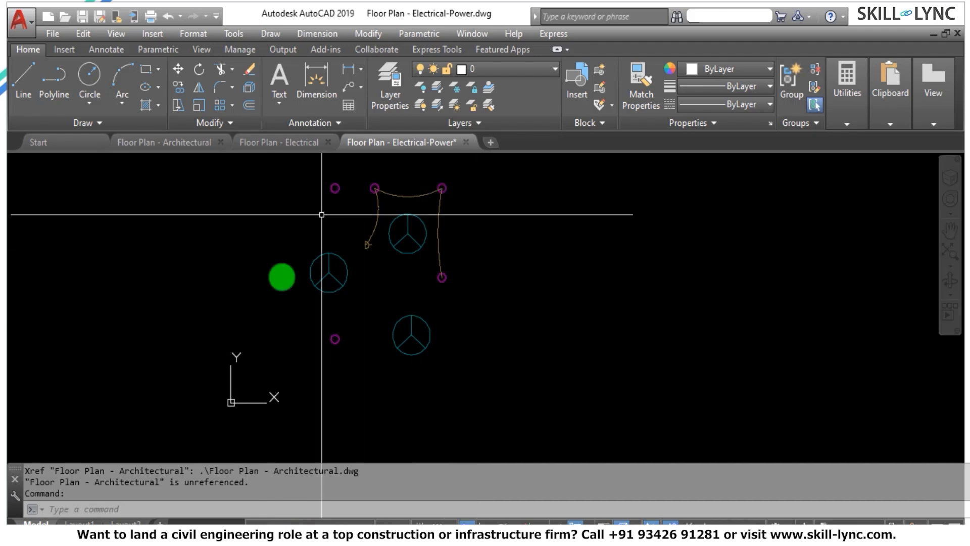
pyautogui.click(274, 146)
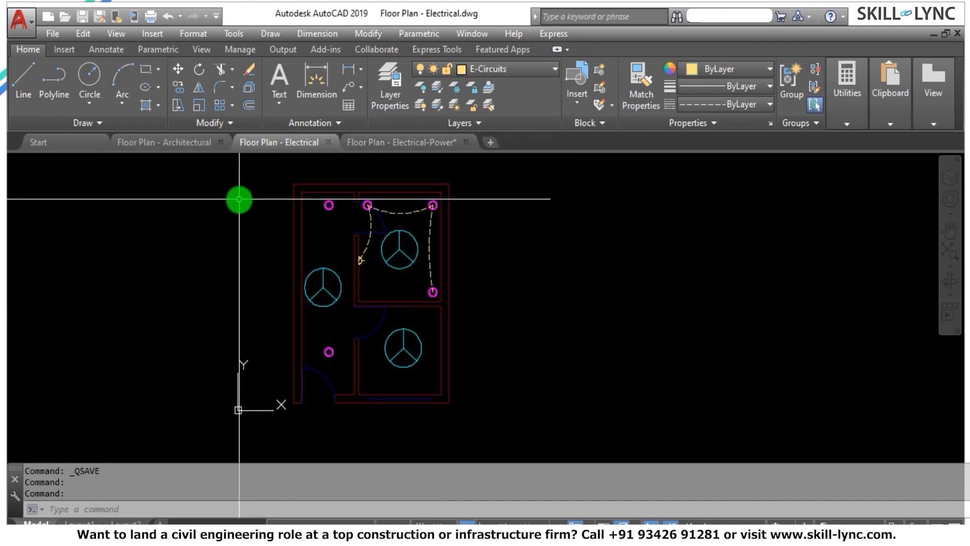
pyautogui.write('xref')
pyautogui.press('Return')
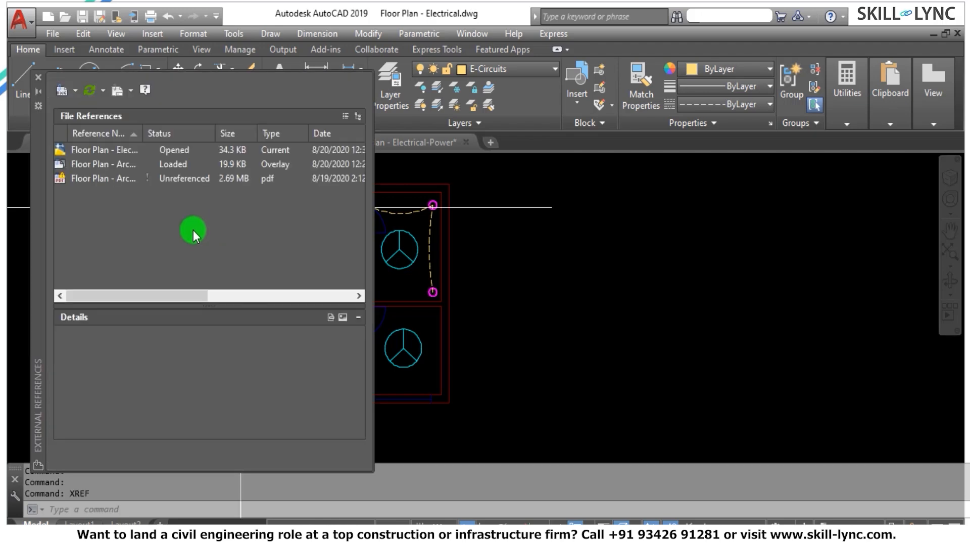
pyautogui.click(96, 164)
pyautogui.rightClick(97, 167)
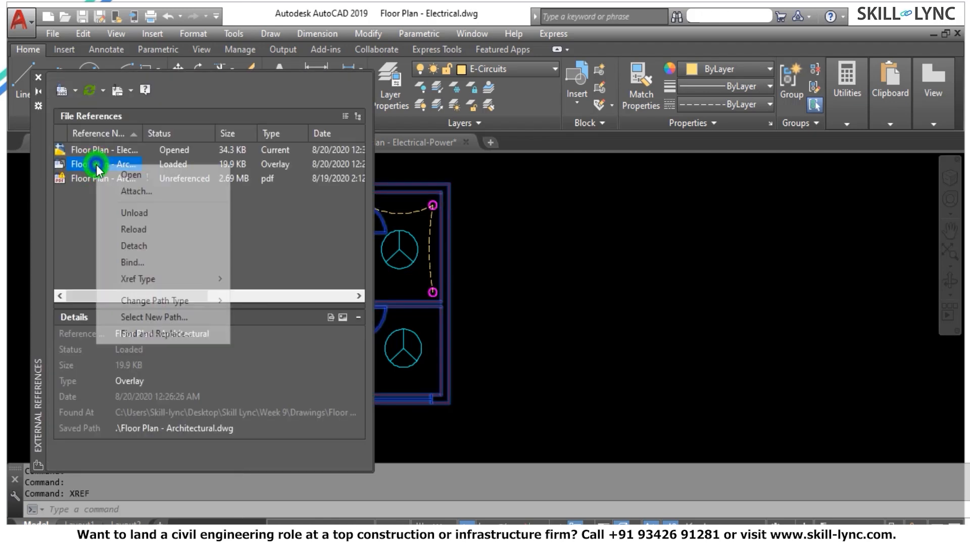
pyautogui.moveTo(155, 278)
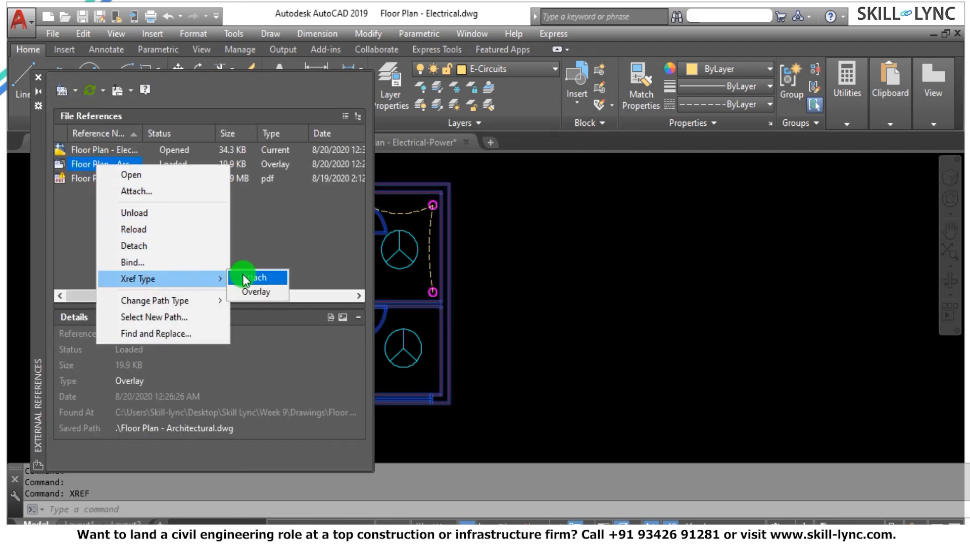
pyautogui.click(244, 278)
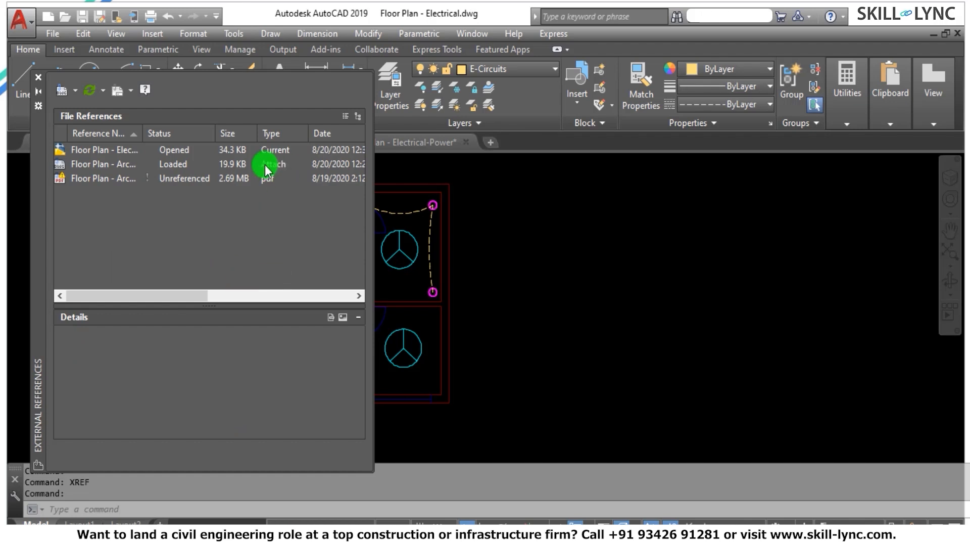
pyautogui.click(39, 77)
pyautogui.moveTo(374, 145)
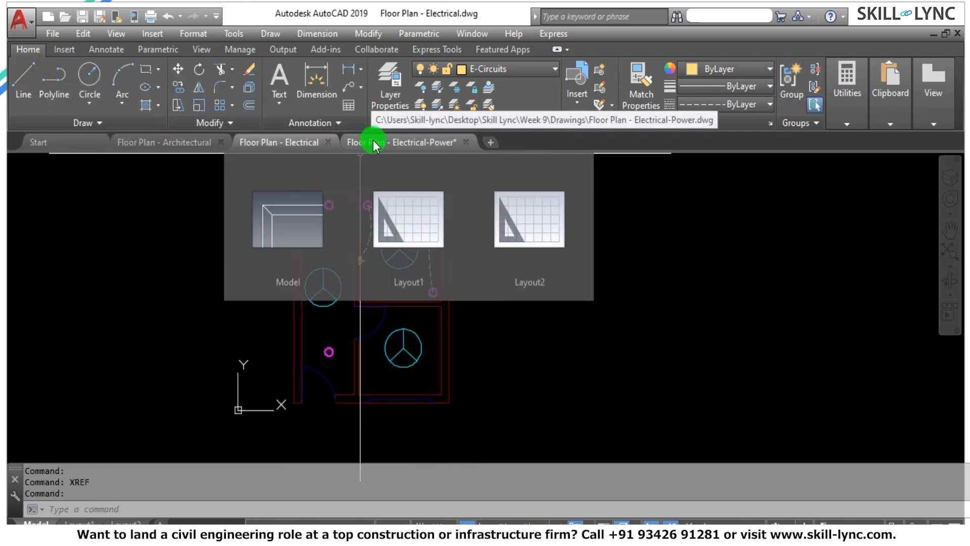
pyautogui.click(81, 16)
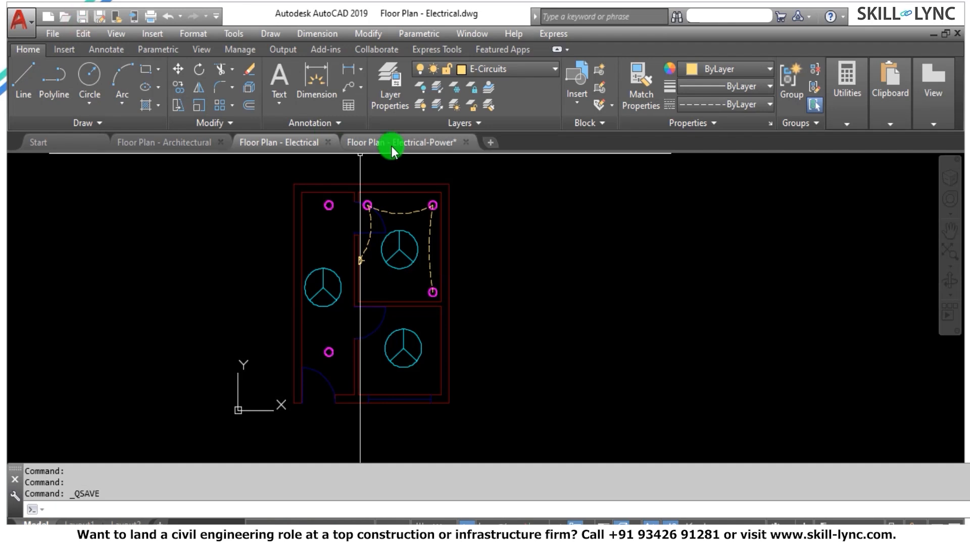
# Unload and reload the Floor Plan - Electrical reference in the Floor Plan - Electrical-Power drawing, closing the references list when done.
pyautogui.click(376, 140)
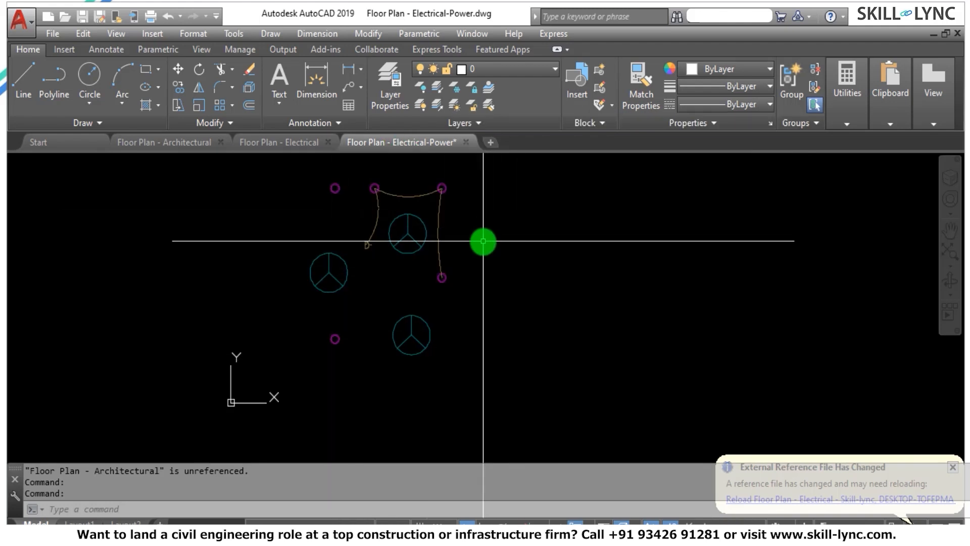
pyautogui.write('xref')
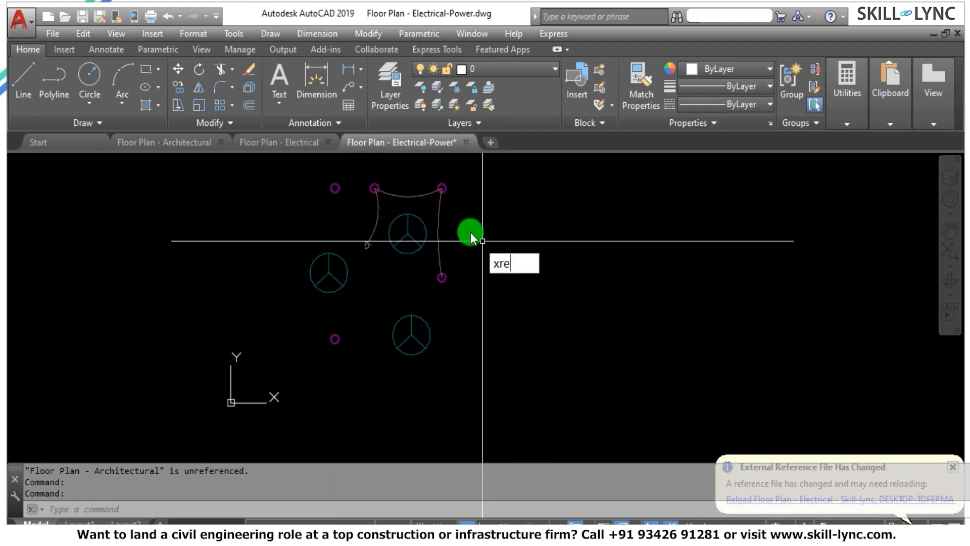
pyautogui.press('Return')
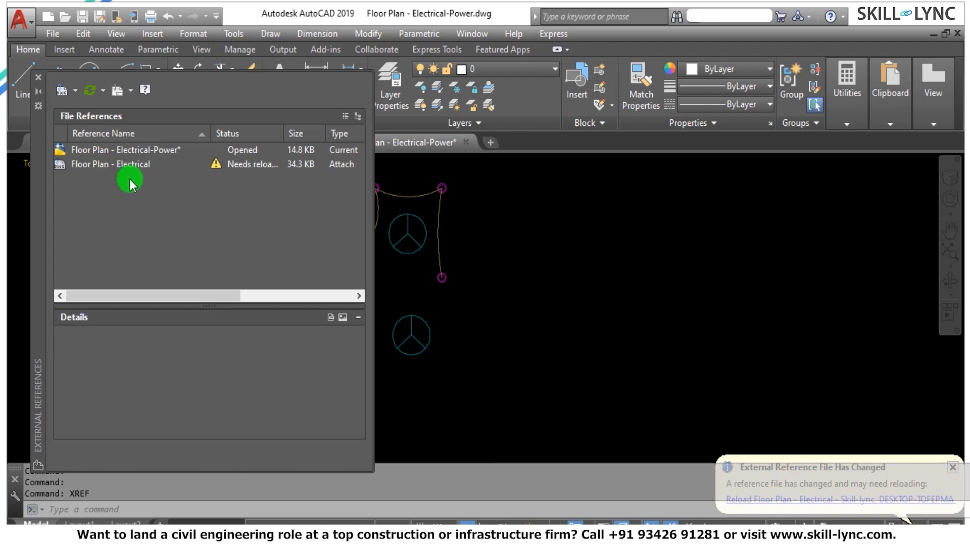
pyautogui.click(130, 165)
pyautogui.rightClick(130, 164)
pyautogui.click(167, 207)
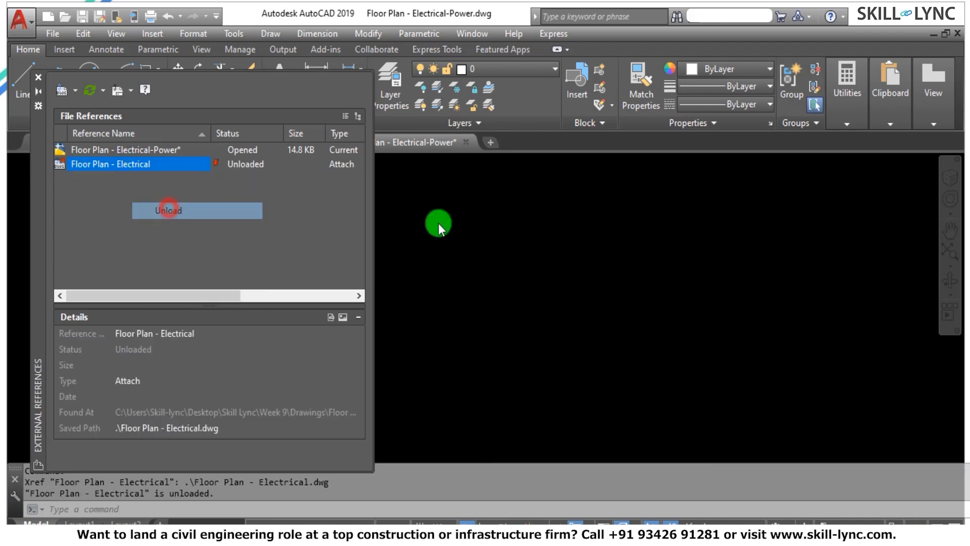
pyautogui.rightClick(113, 162)
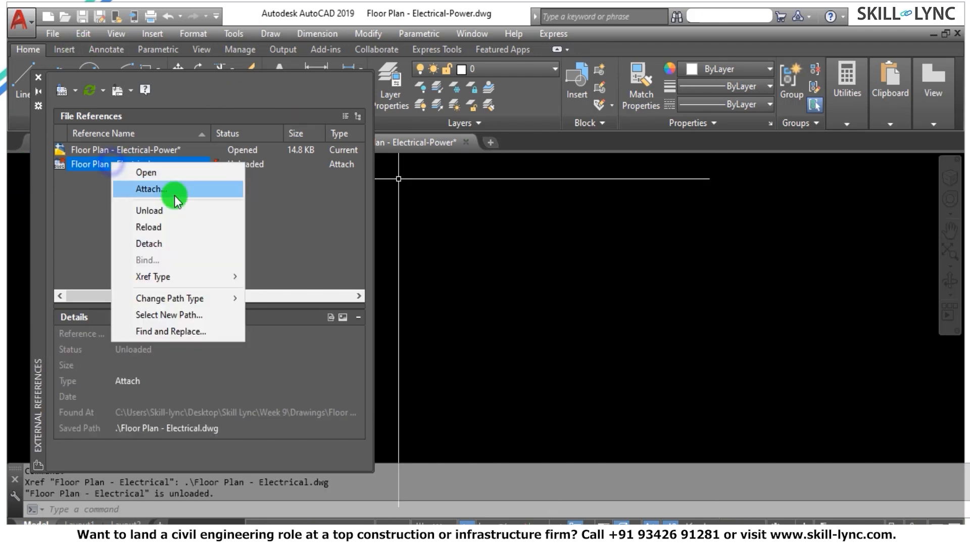
pyautogui.click(162, 226)
pyautogui.click(38, 77)
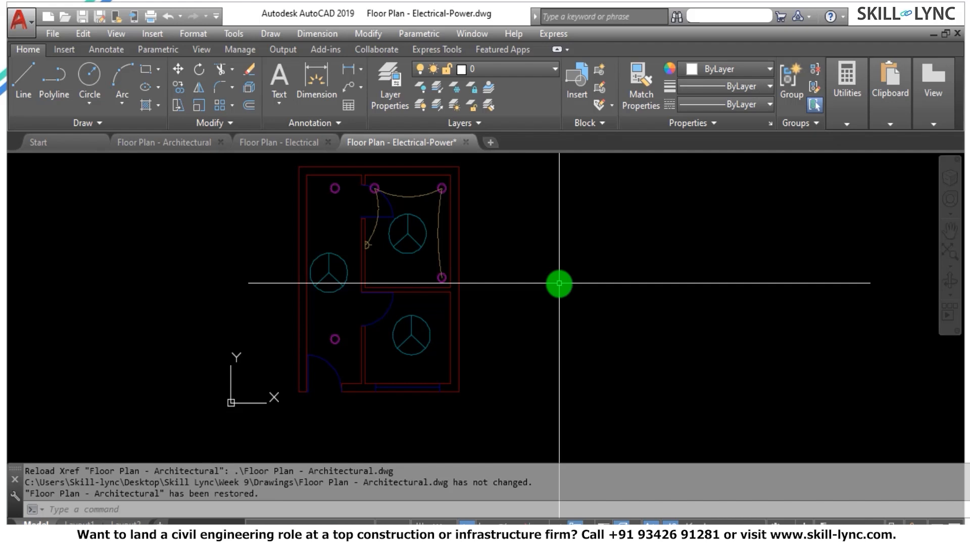
# Switch to the Floor Plan - Electrical drawing and examine the referenced architectural layers in its layer list.
pyautogui.click(271, 140)
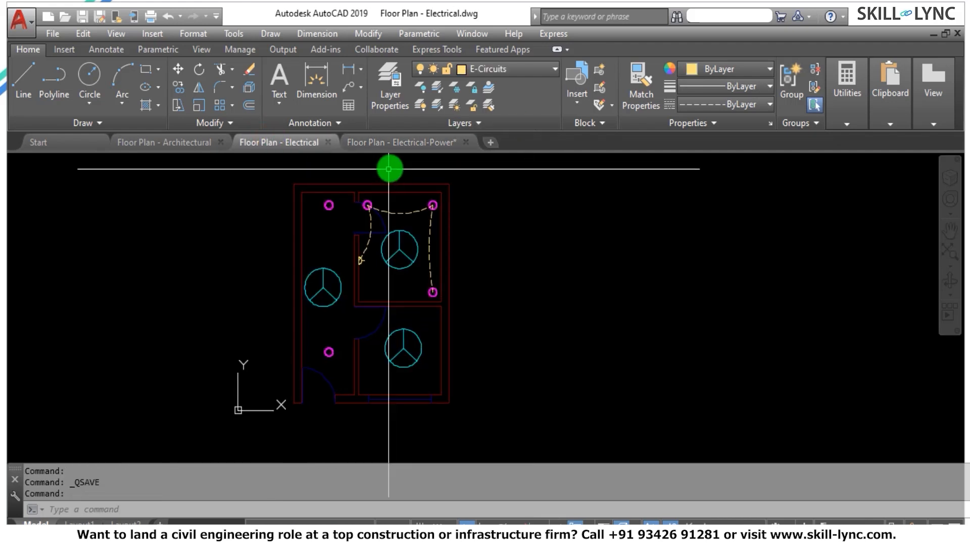
pyautogui.click(516, 71)
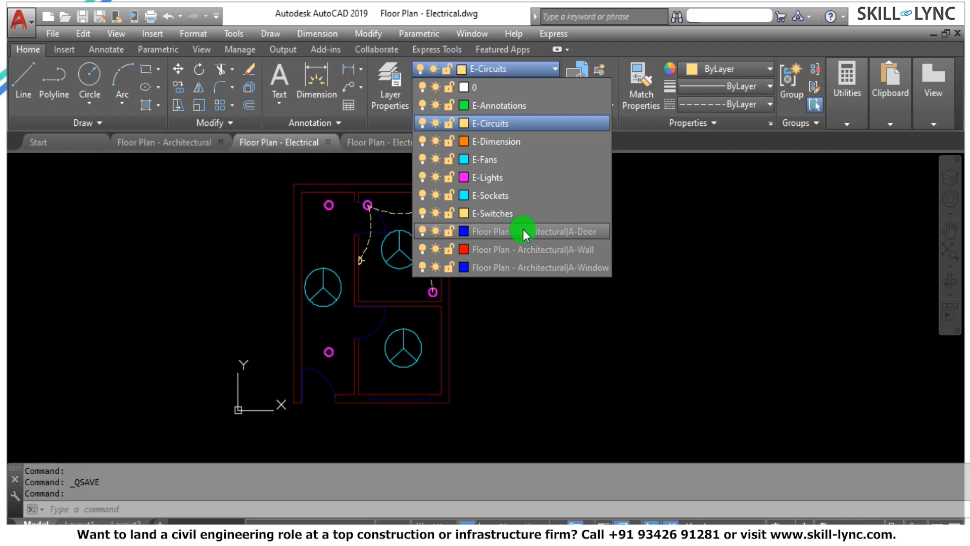
pyautogui.click(543, 306)
pyautogui.press('Escape')
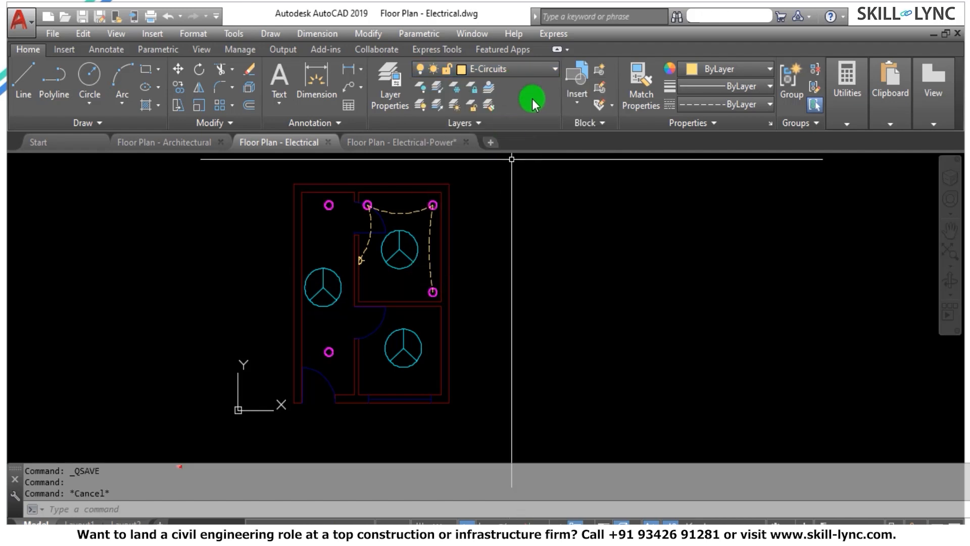
# Try to make the referenced Floor Plan - Architectural|A-Door layer the current layer.
pyautogui.click(497, 69)
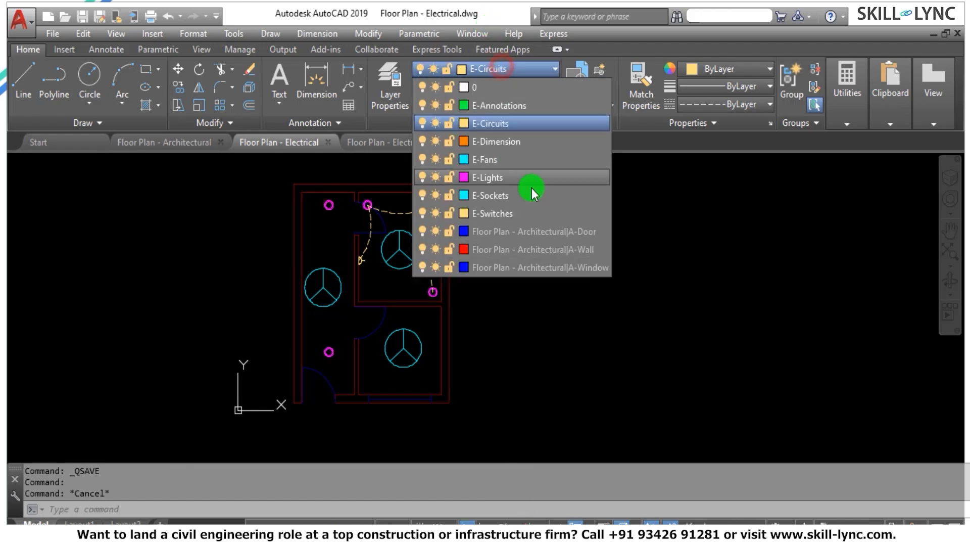
pyautogui.click(518, 234)
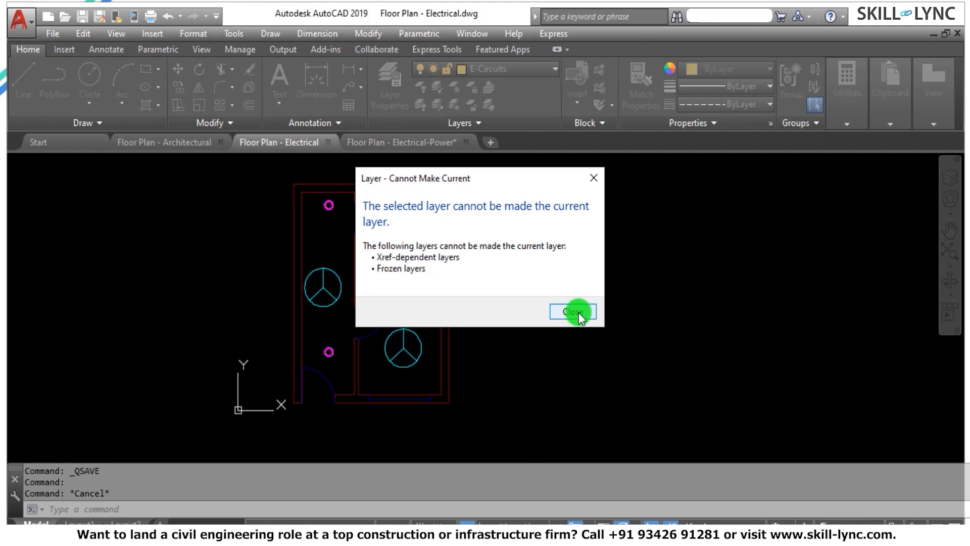
pyautogui.click(574, 311)
pyautogui.press('Escape')
pyautogui.press('Escape')
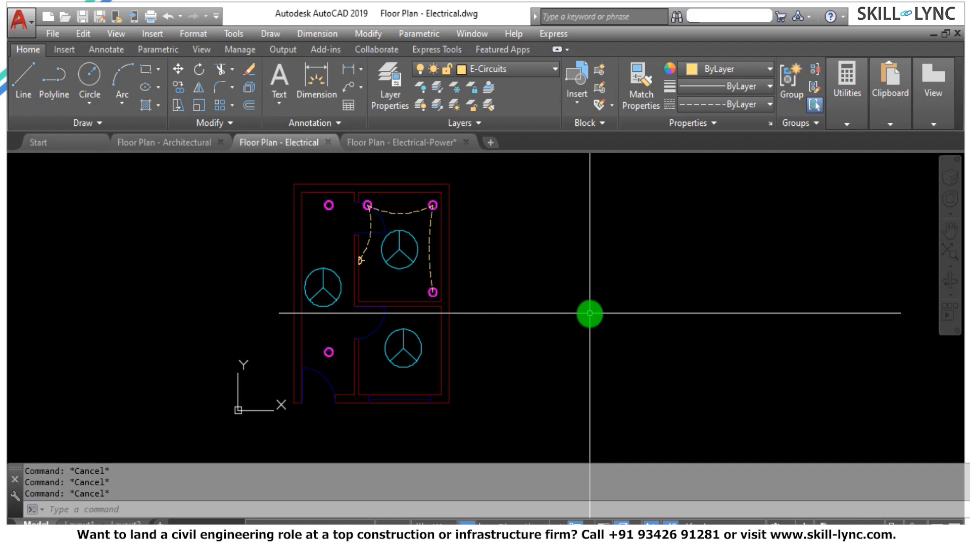
# Bind the Floor Plan - Architectural reference into the Floor Plan - Electrical drawing using the Bind type and close the references list.
pyautogui.write('xref')
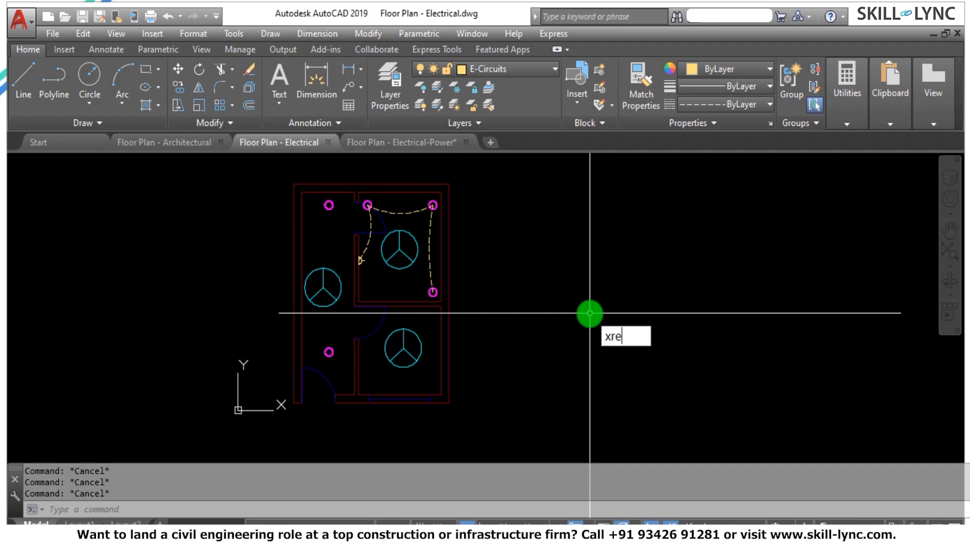
pyautogui.press('Return')
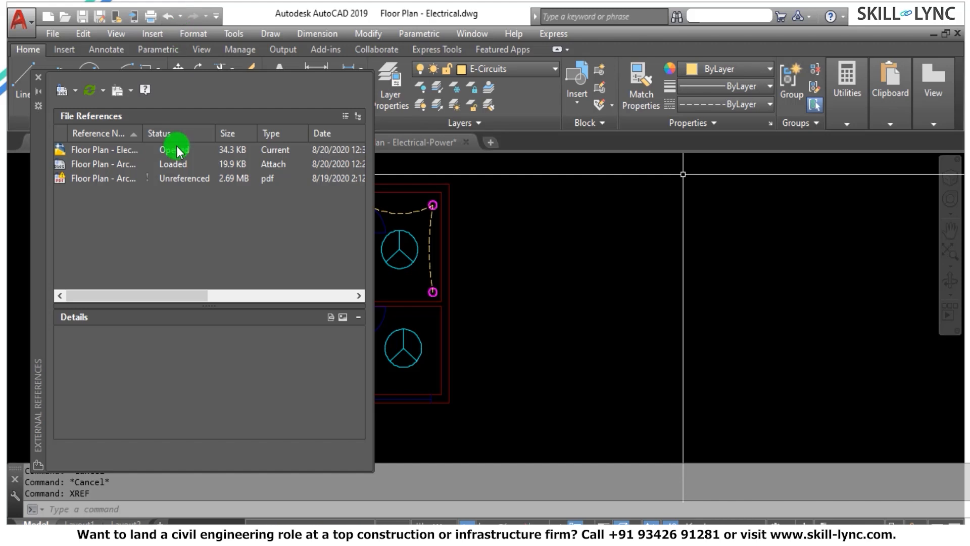
pyautogui.click(103, 164)
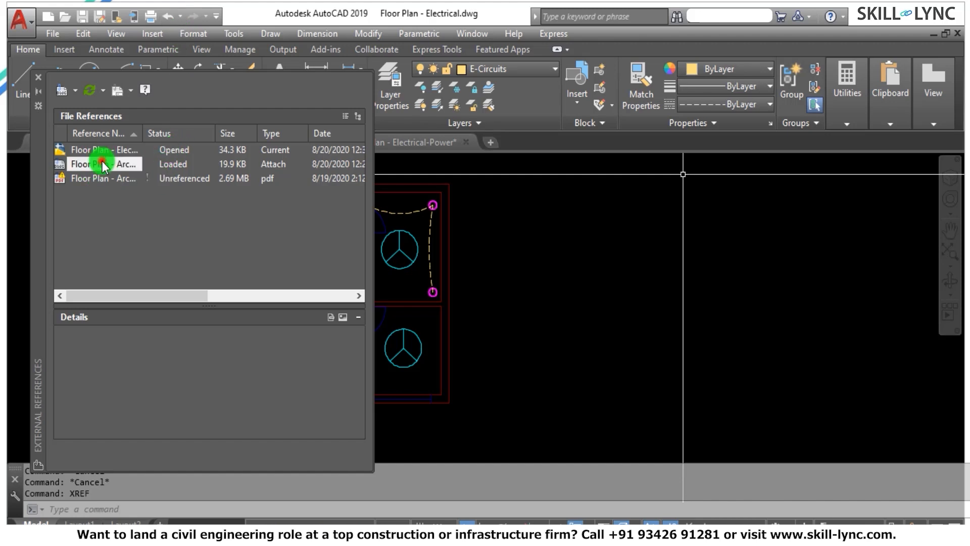
pyautogui.rightClick(104, 166)
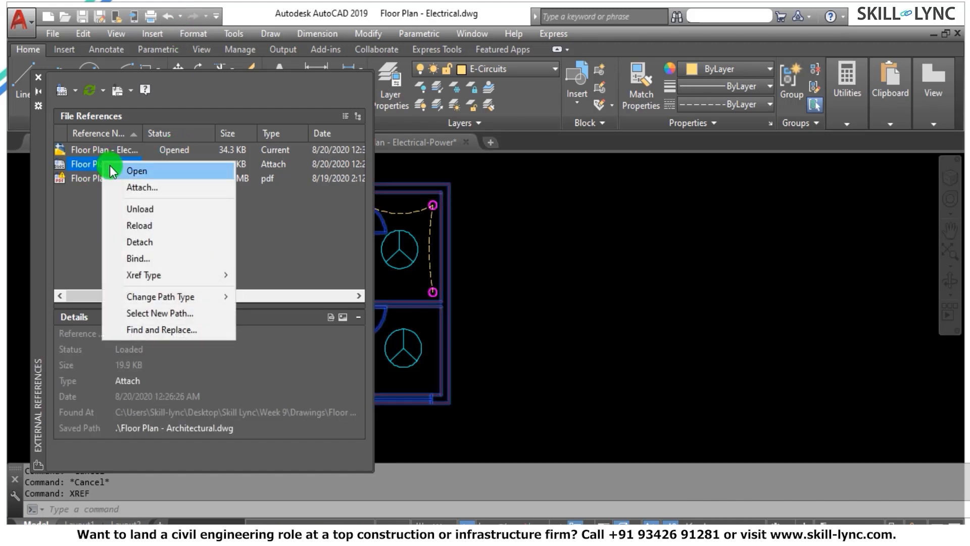
pyautogui.click(155, 258)
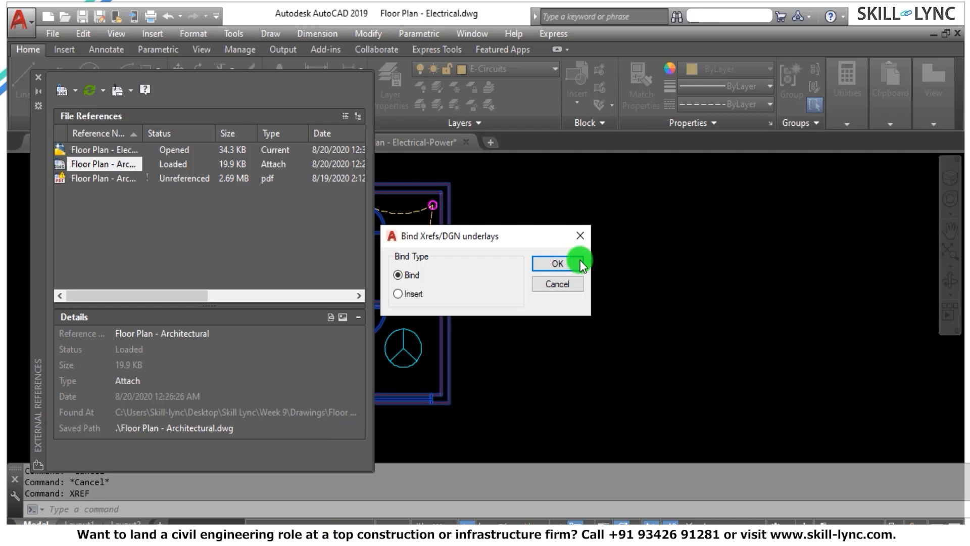
pyautogui.click(565, 263)
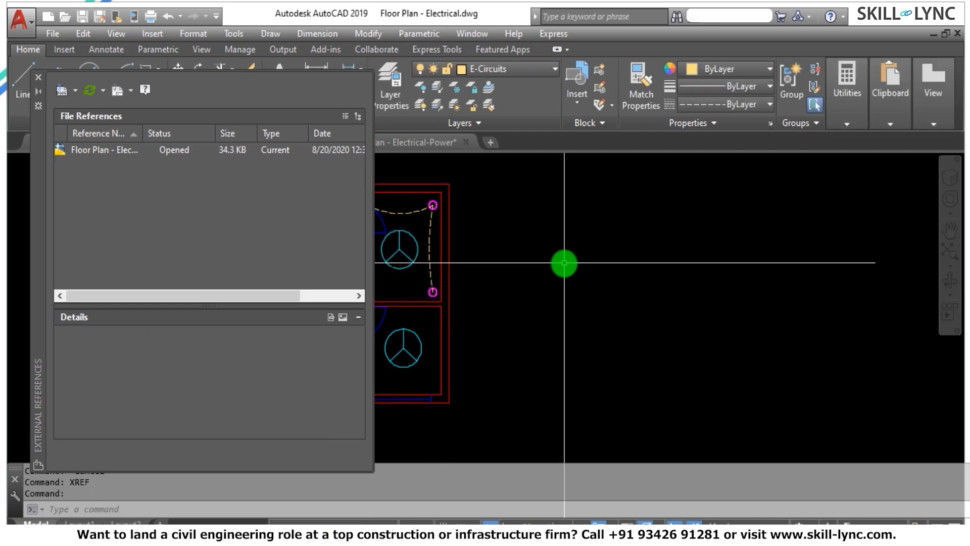
pyautogui.click(38, 77)
# Select the bound architectural floor plan to inspect its object type and properties, clearing the selection when done.
pyautogui.click(339, 185)
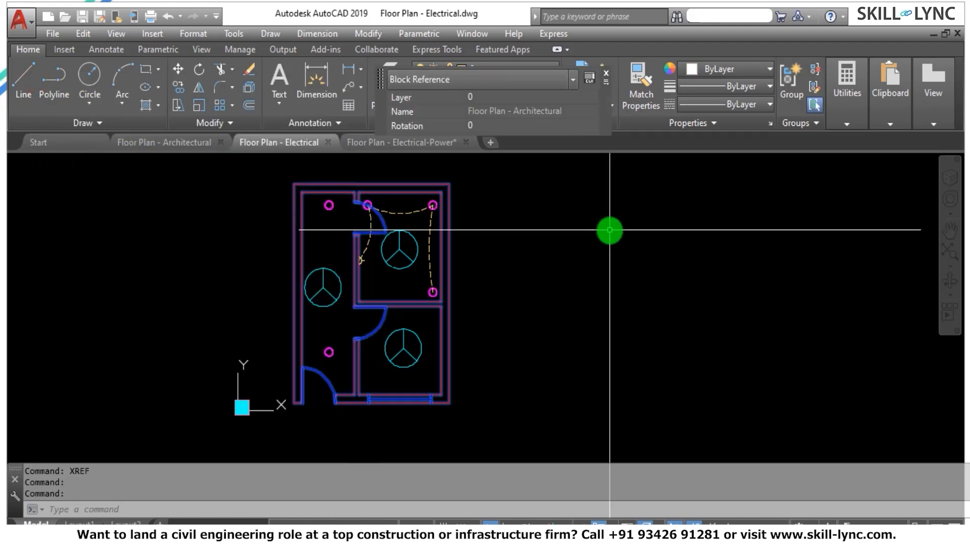
pyautogui.write('``')
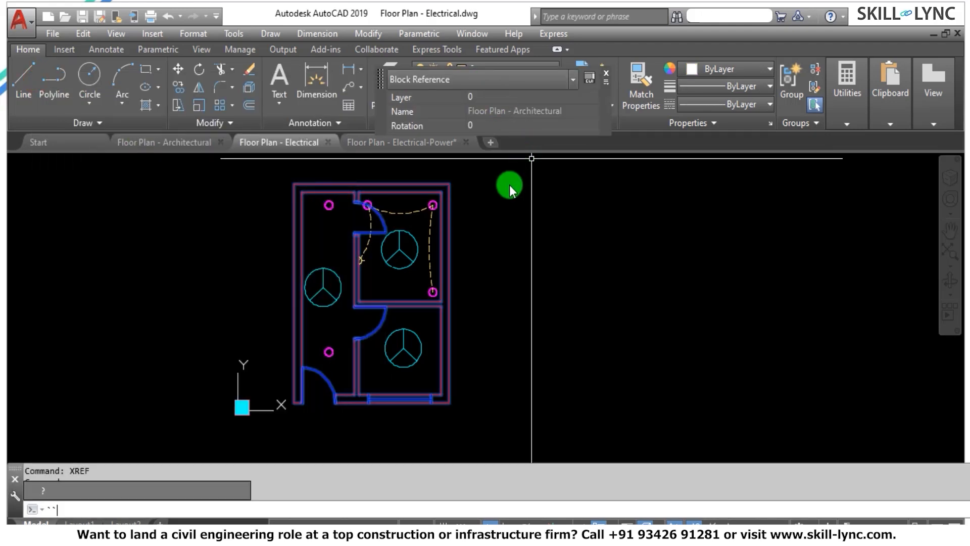
pyautogui.press('Escape')
pyautogui.click(431, 228)
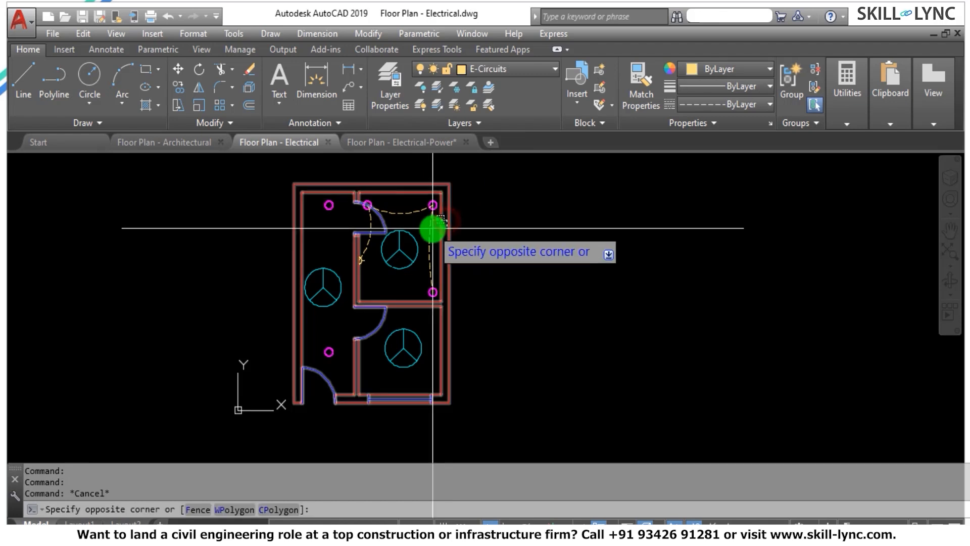
pyautogui.click(469, 214)
pyautogui.press('Escape')
pyautogui.press('Escape')
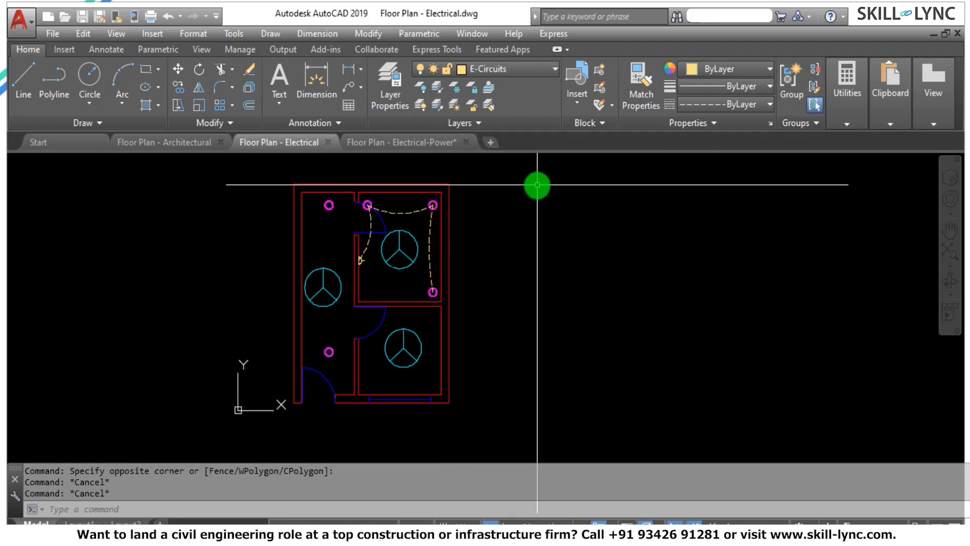
# Make the bound Floor Plan - Architectural$0$A-Door, A-Wall and A-Window layers current one after another.
pyautogui.click(471, 69)
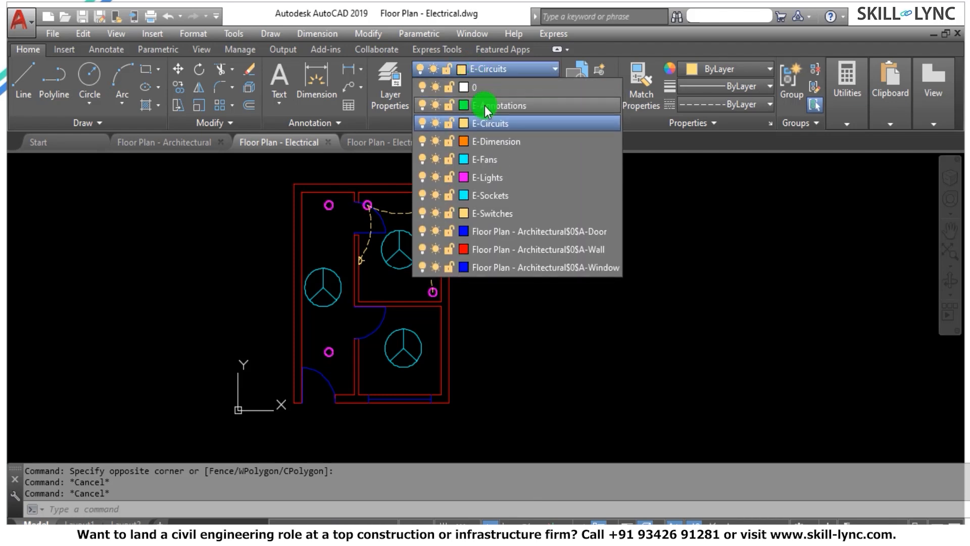
pyautogui.click(504, 231)
pyautogui.click(492, 72)
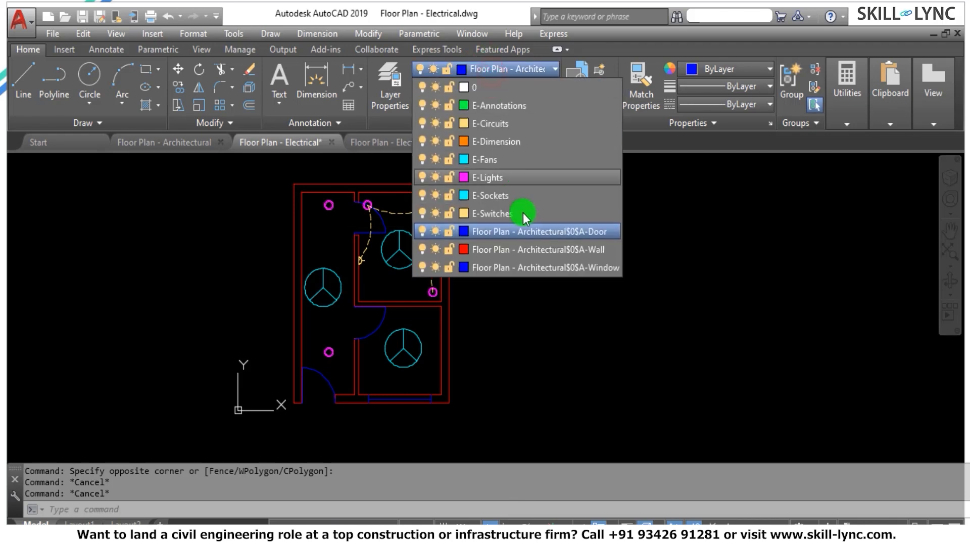
pyautogui.click(521, 243)
pyautogui.click(502, 72)
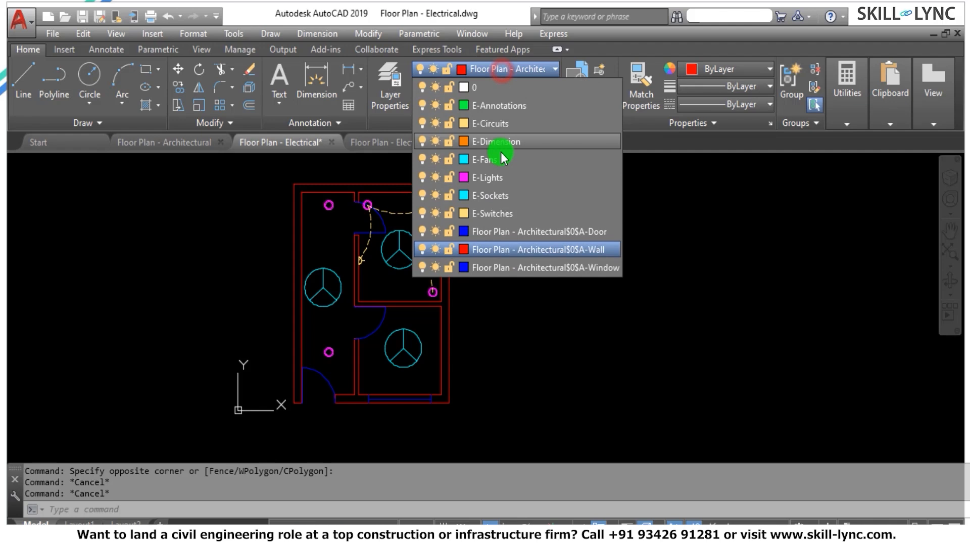
pyautogui.click(494, 268)
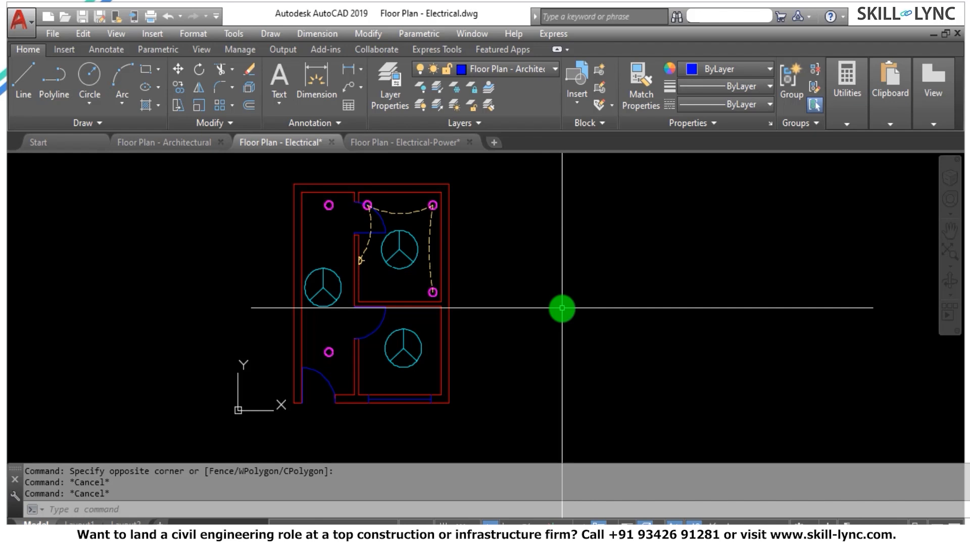
# Undo the layer changes and the bind of the Floor Plan - Architectural reference in the electrical drawing.
pyautogui.write('u')
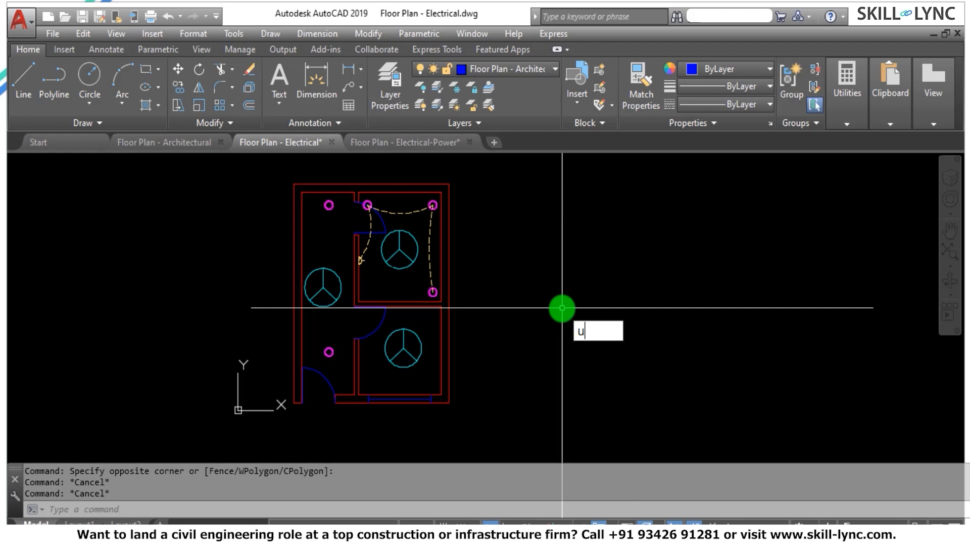
pyautogui.press('Return')
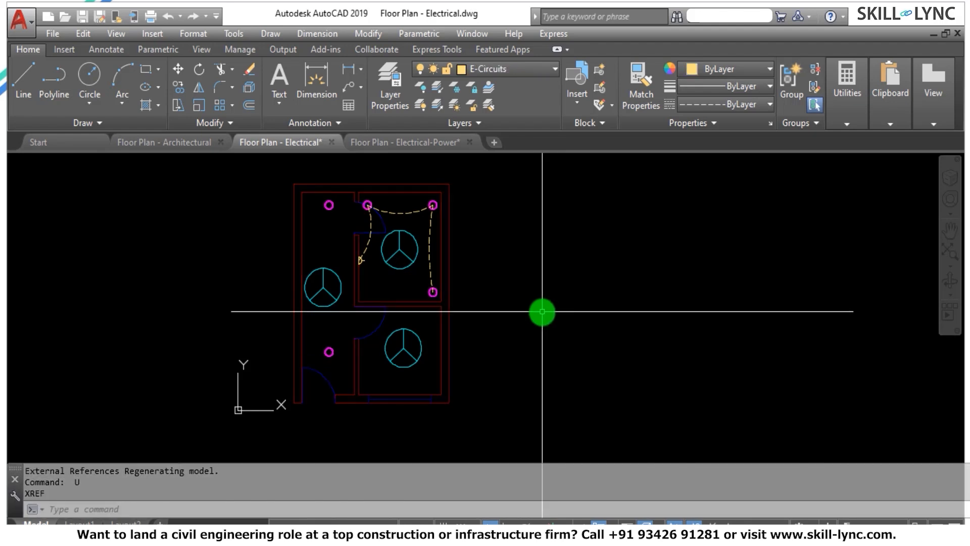
# Run Xbind and expand the Floor Plan - Architectural reference to view its definition categories, closing without binding anything.
pyautogui.write('xbi')
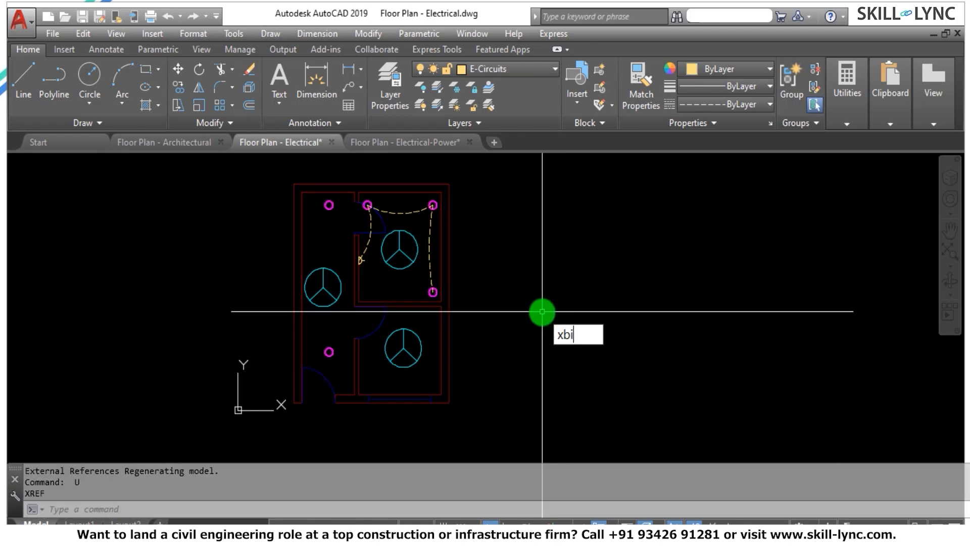
pyautogui.write('nd')
pyautogui.press('Return')
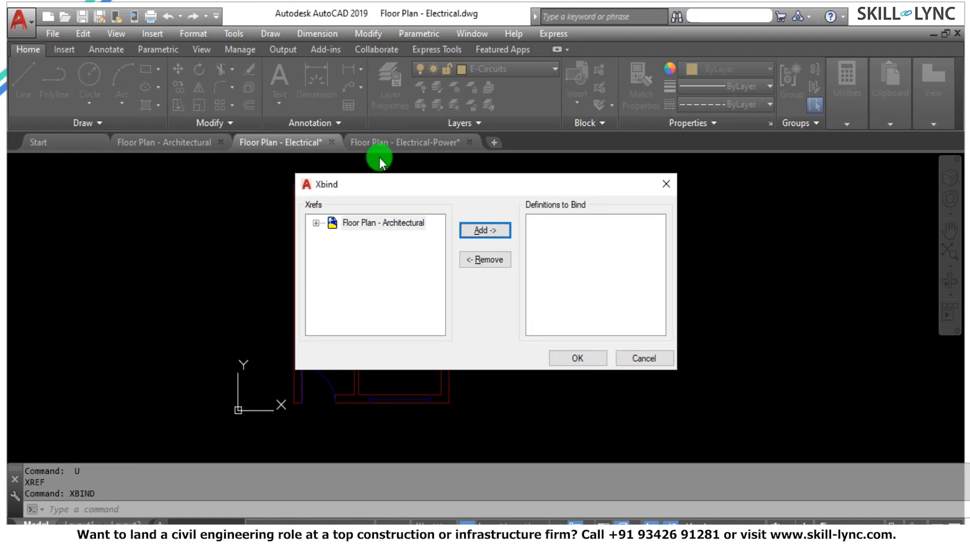
pyautogui.click(316, 223)
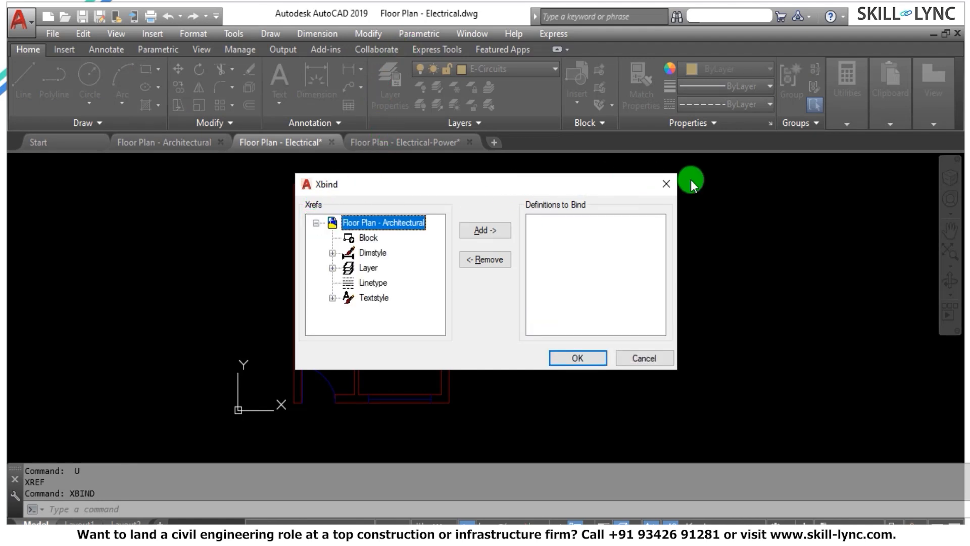
pyautogui.click(666, 182)
pyautogui.press('Escape')
pyautogui.press('Escape')
pyautogui.press('Escape')
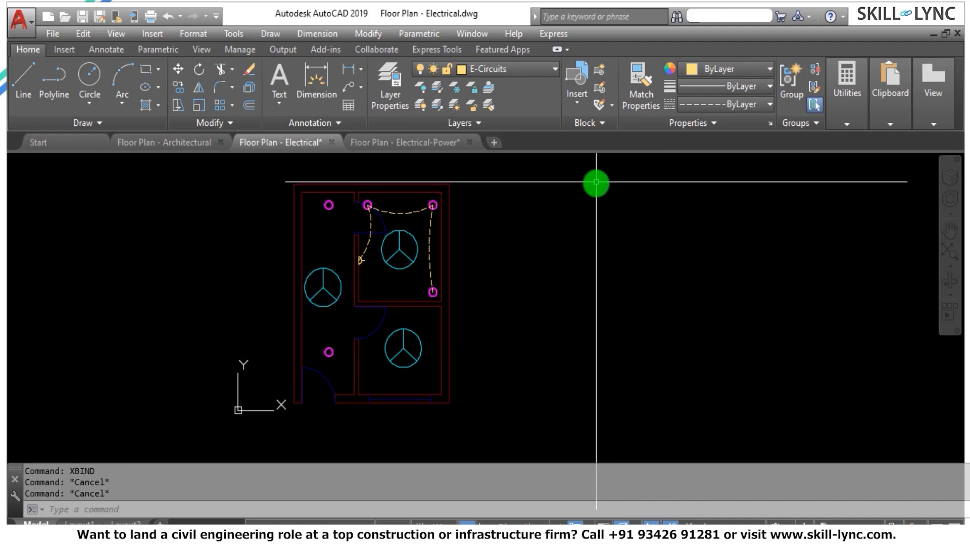
# View the external references list of the electrical drawing with XREF and close it.
pyautogui.write('xr')
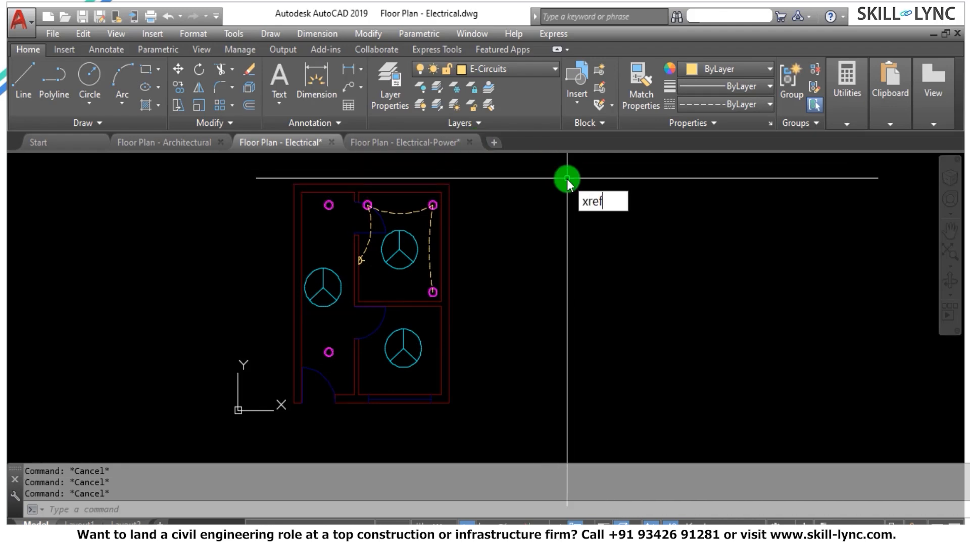
pyautogui.write('ef')
pyautogui.press('Return')
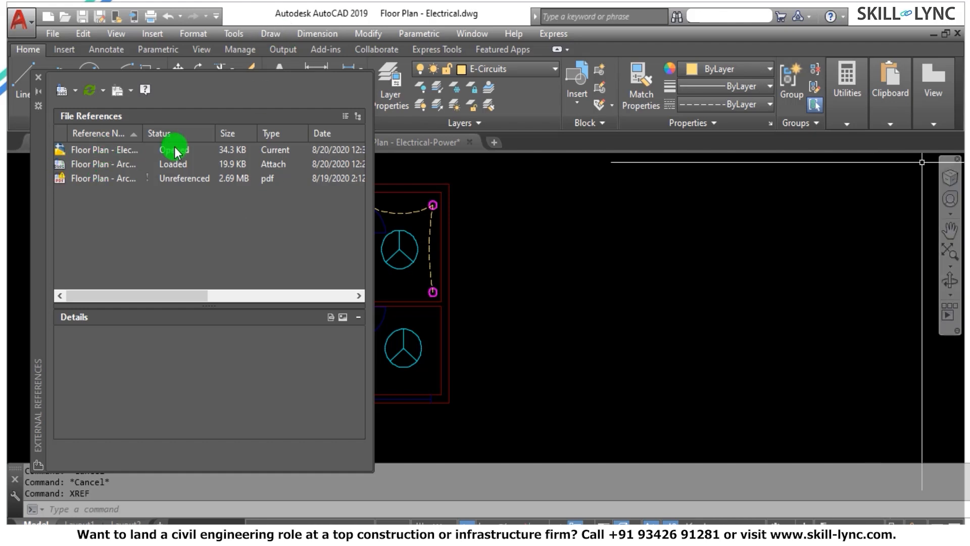
pyautogui.click(37, 77)
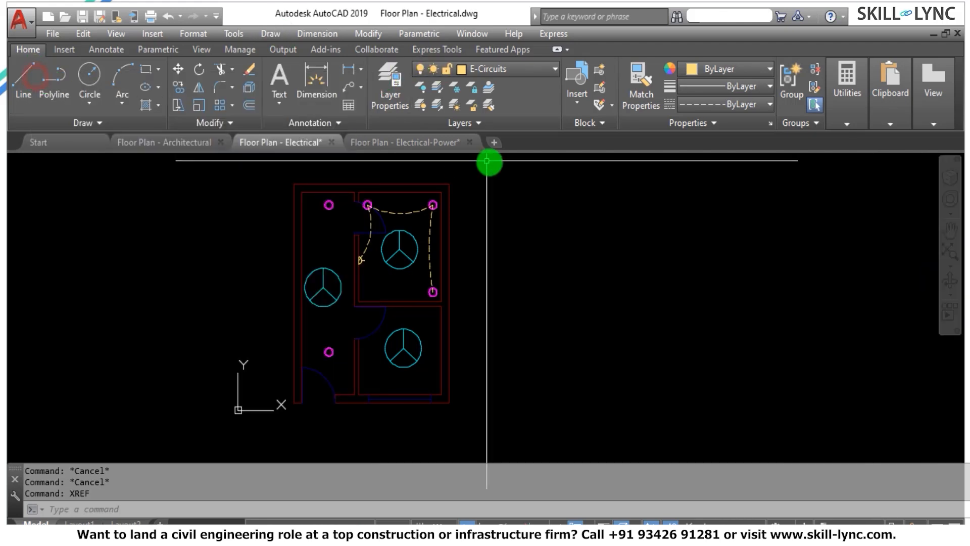
# Create a new layer named A-Door with the colour red and close the layer manager.
pyautogui.click(402, 95)
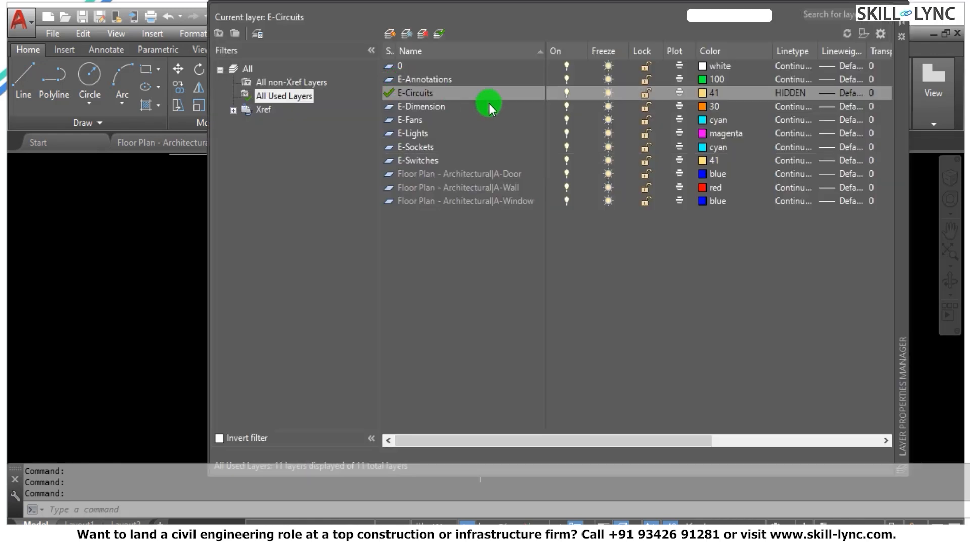
pyautogui.click(389, 34)
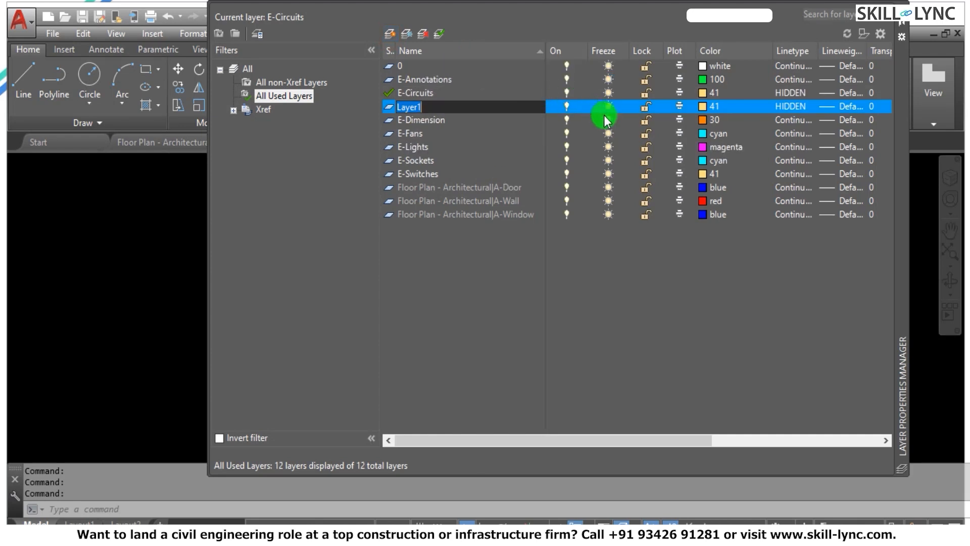
pyautogui.click(702, 105)
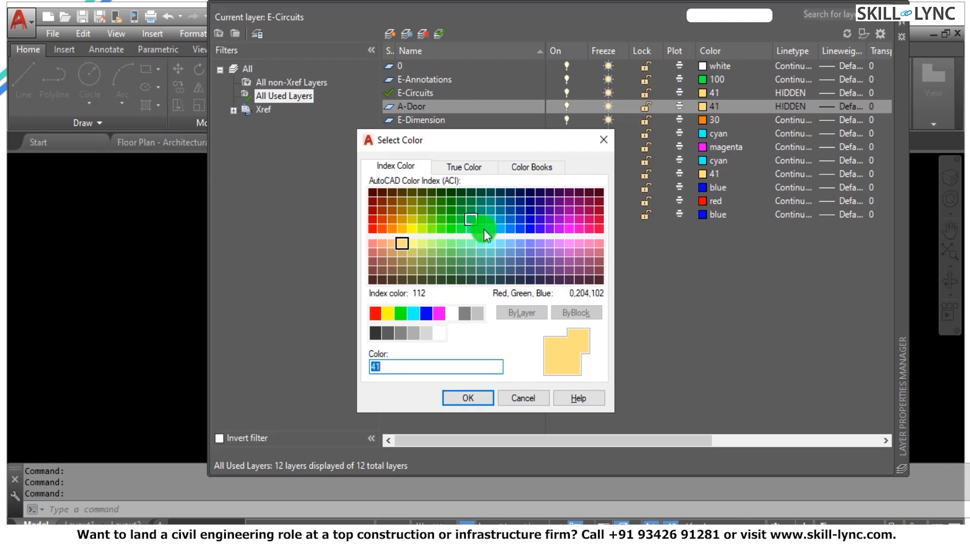
pyautogui.click(375, 314)
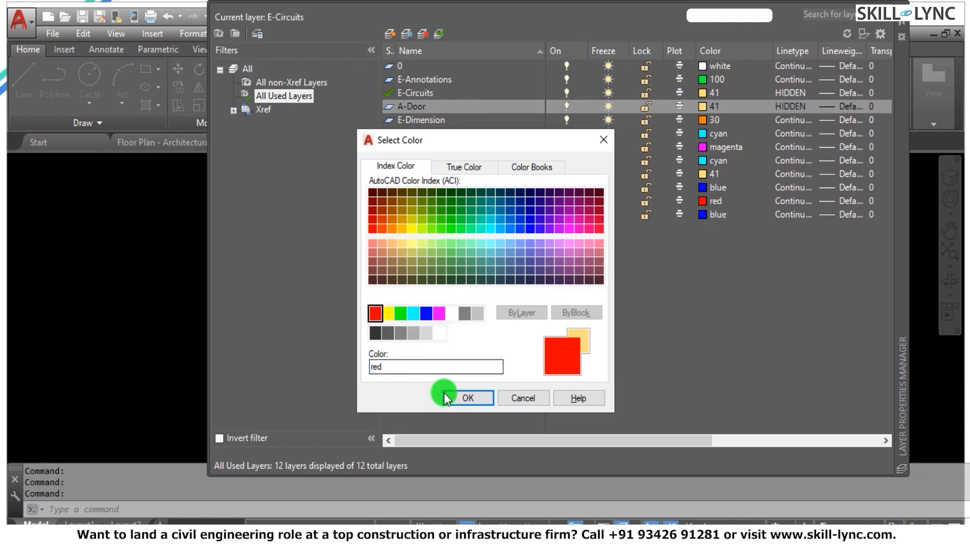
pyautogui.click(458, 401)
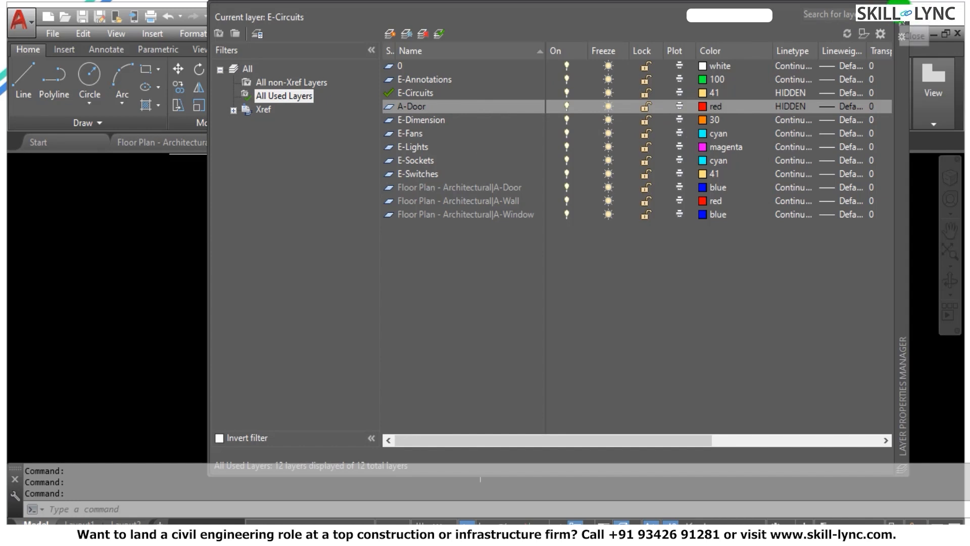
pyautogui.click(901, 23)
# Bind the Floor Plan - Architectural reference again using the Bind type and close the references list.
pyautogui.write('xr')
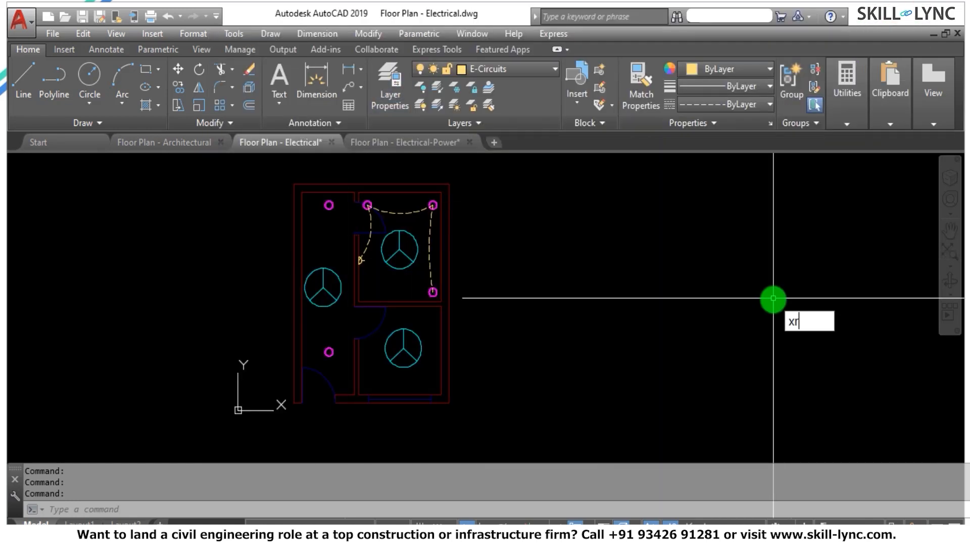
pyautogui.write('ef')
pyautogui.press('Return')
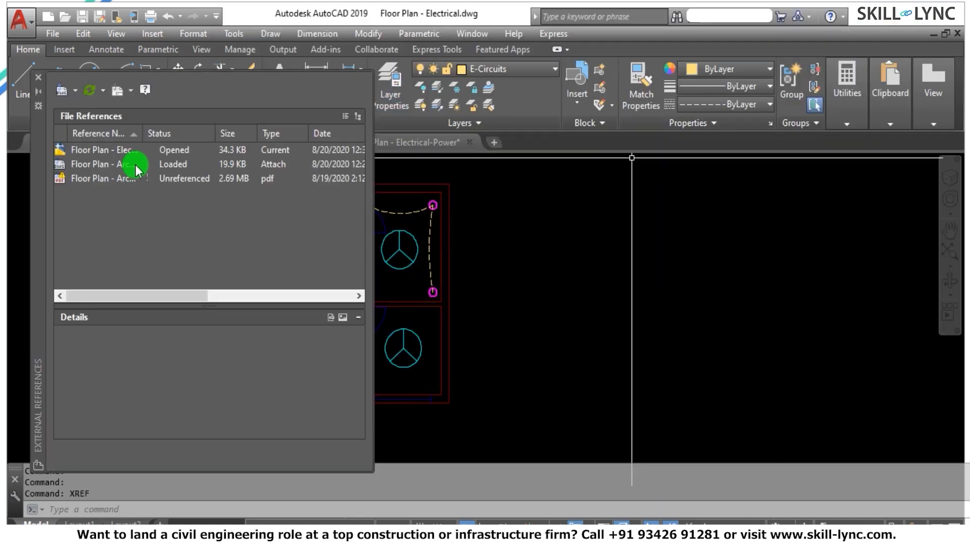
pyautogui.click(120, 162)
pyautogui.rightClick(120, 163)
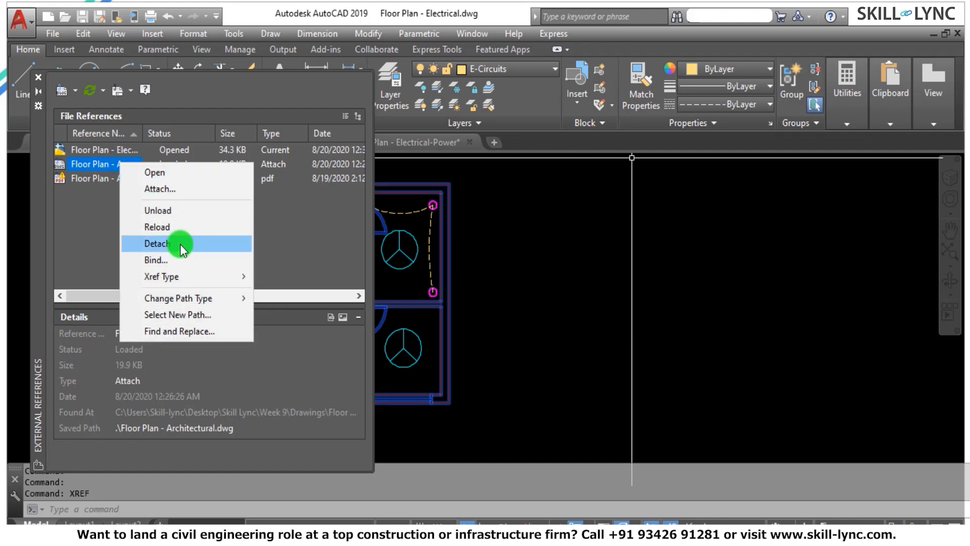
pyautogui.click(172, 259)
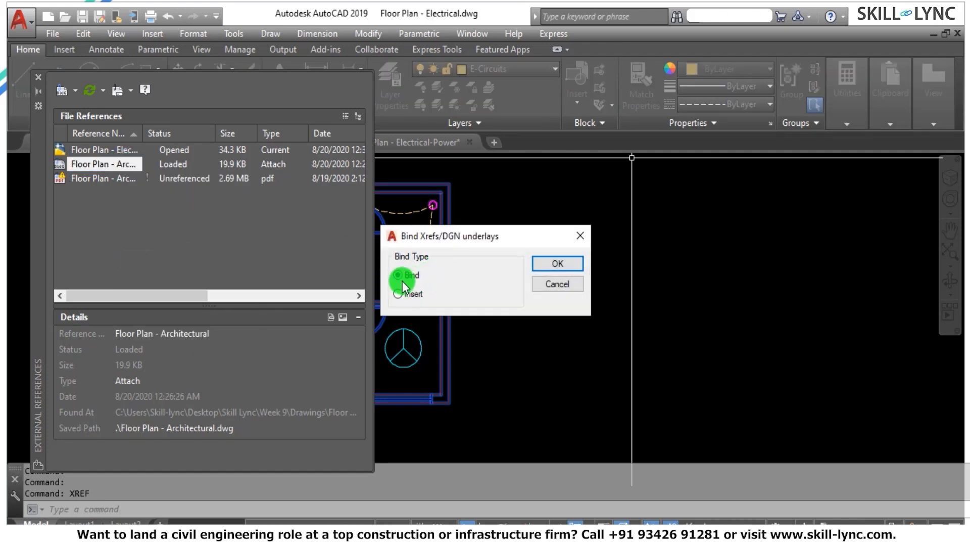
pyautogui.click(553, 261)
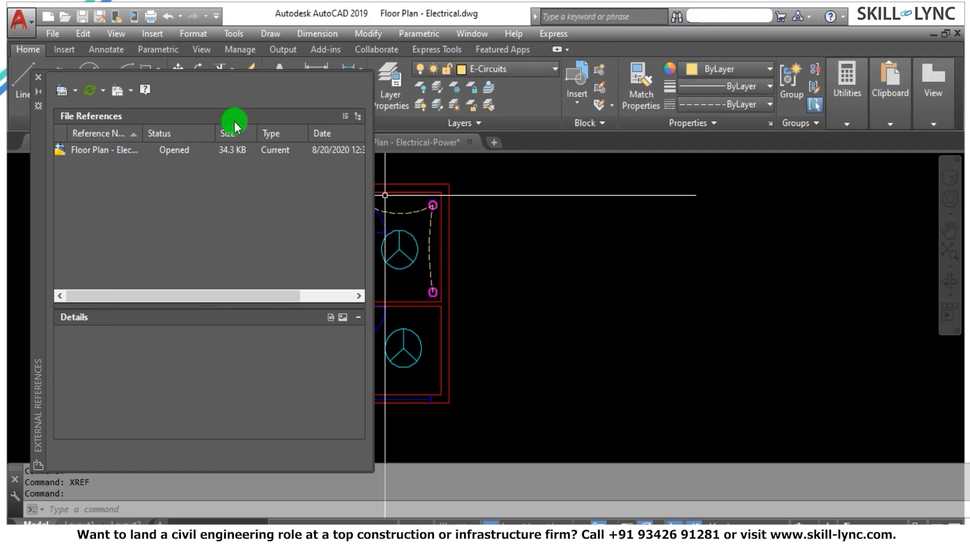
pyautogui.click(39, 80)
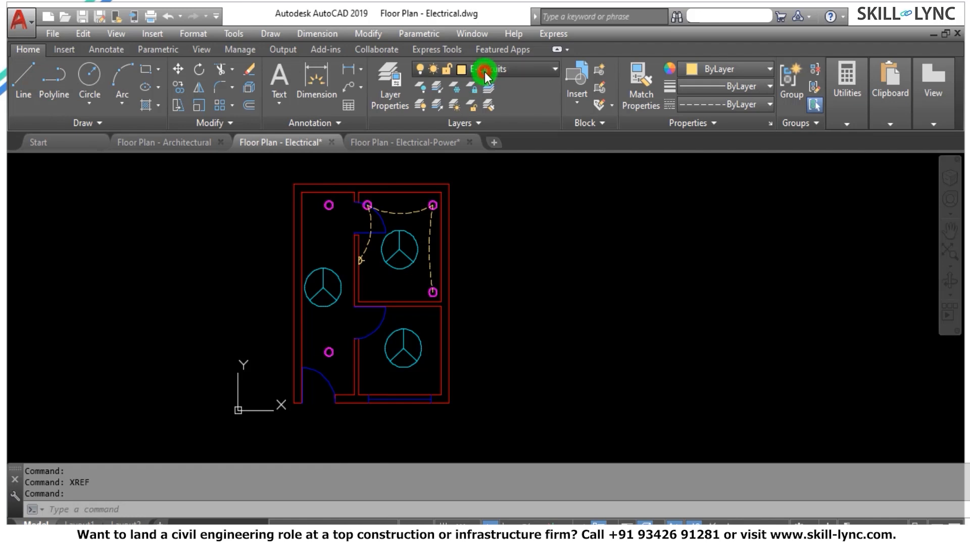
# Review how the bound layers are named alongside A-Door in the layer list, and undo the bind.
pyautogui.click(481, 69)
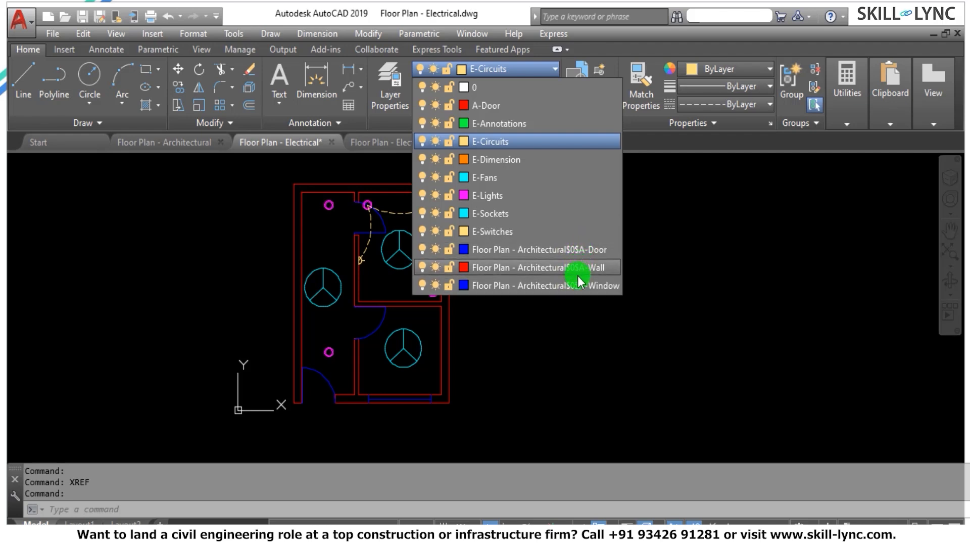
pyautogui.click(644, 157)
pyautogui.click(671, 363)
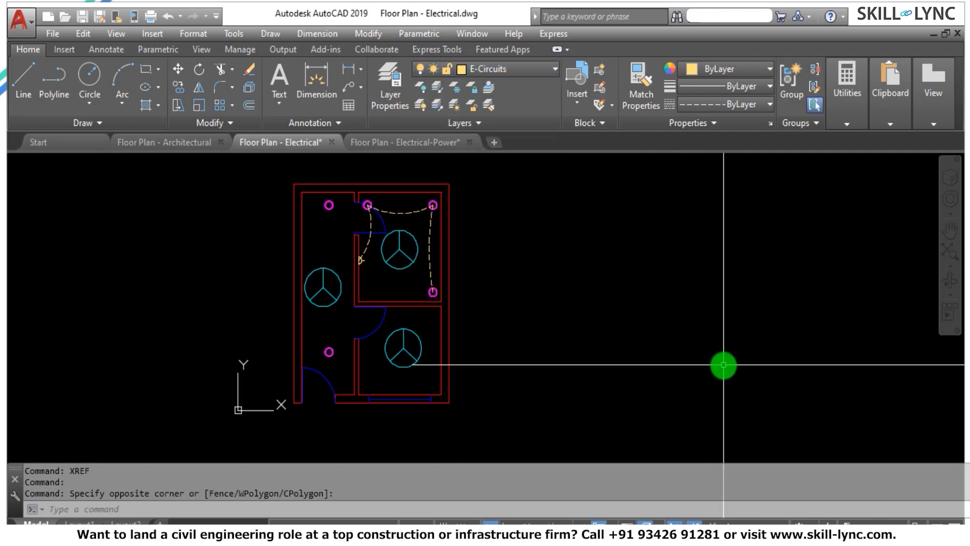
pyautogui.hotkey('ctrl', 'z')
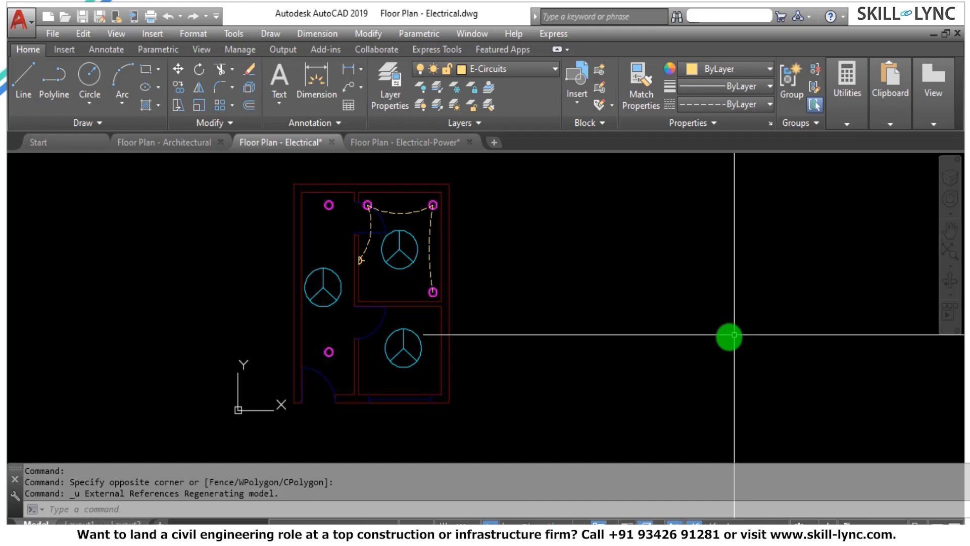
# Bind the Floor Plan - Architectural reference using the Insert type and close the references list.
pyautogui.write('xref')
pyautogui.press('Return')
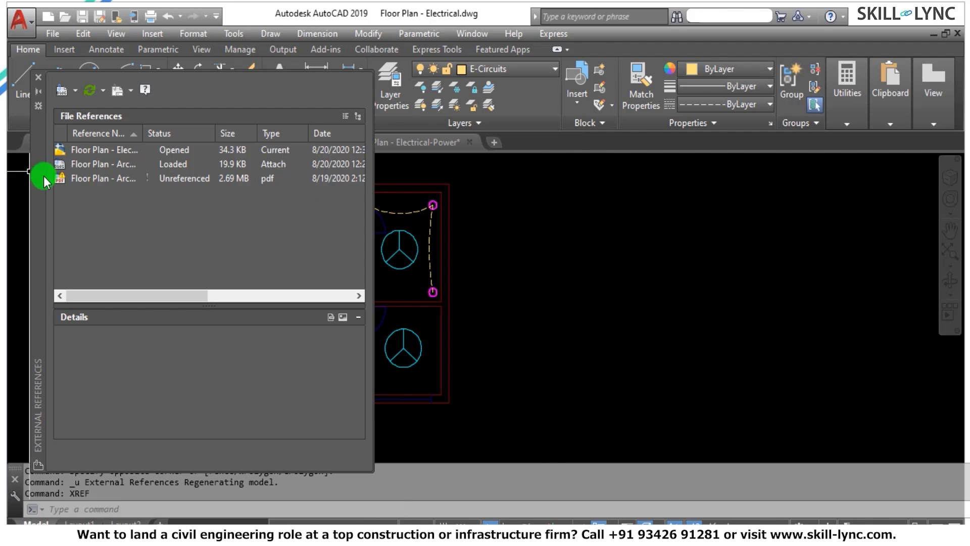
pyautogui.rightClick(106, 164)
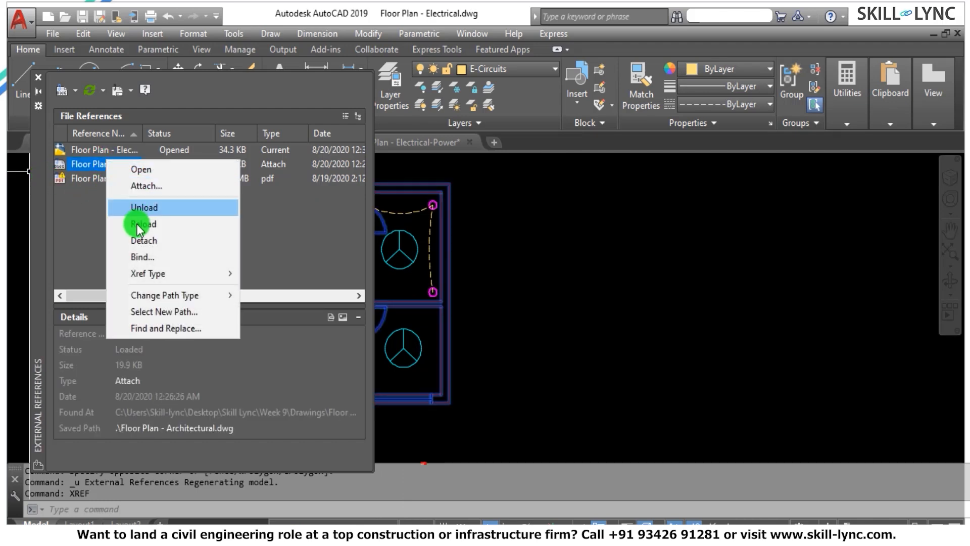
pyautogui.click(143, 257)
pyautogui.click(397, 294)
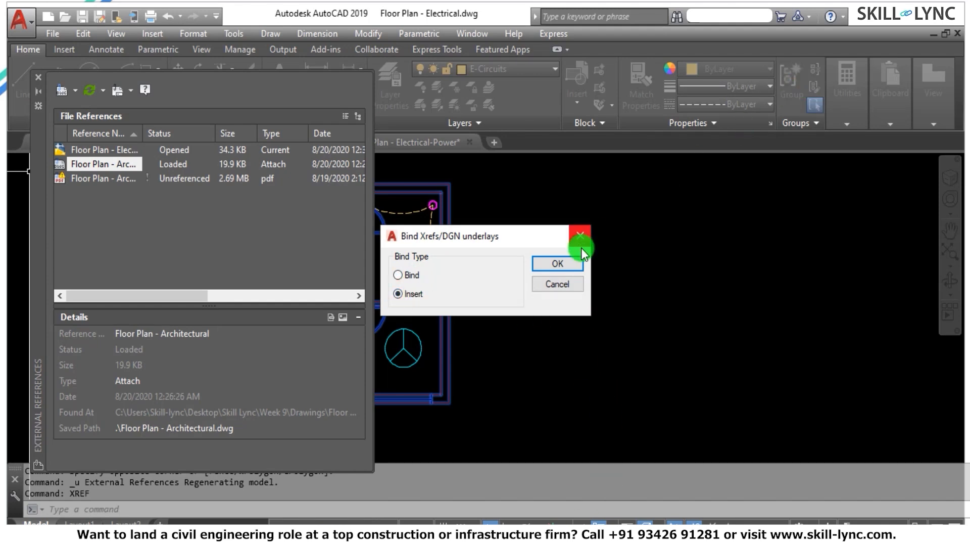
pyautogui.click(563, 268)
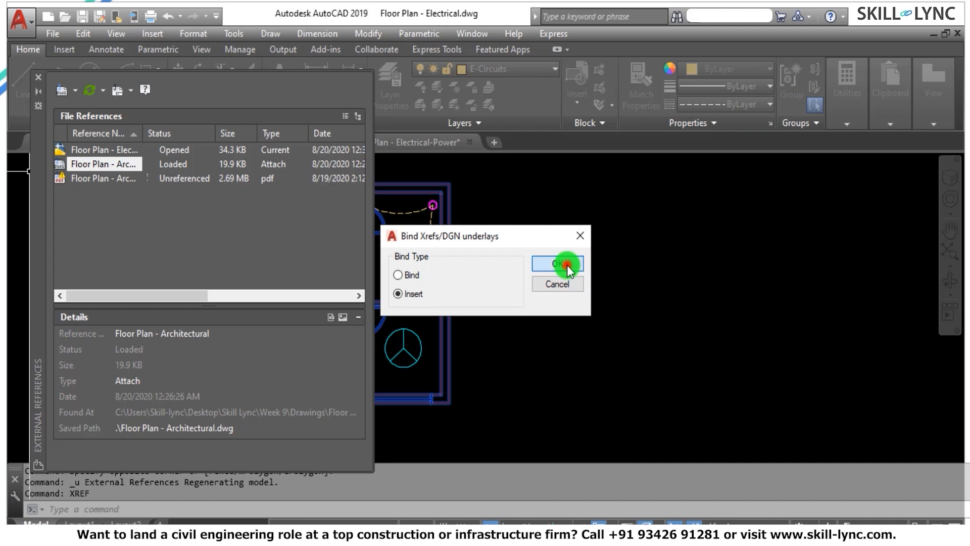
pyautogui.click(38, 76)
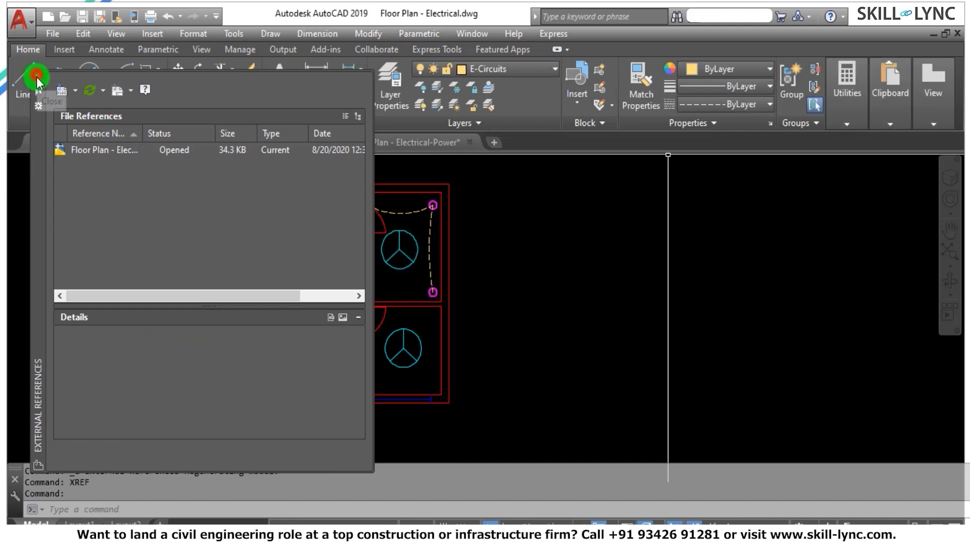
# Review the layer list for the names and colours of the inserted architectural layers.
pyautogui.click(511, 71)
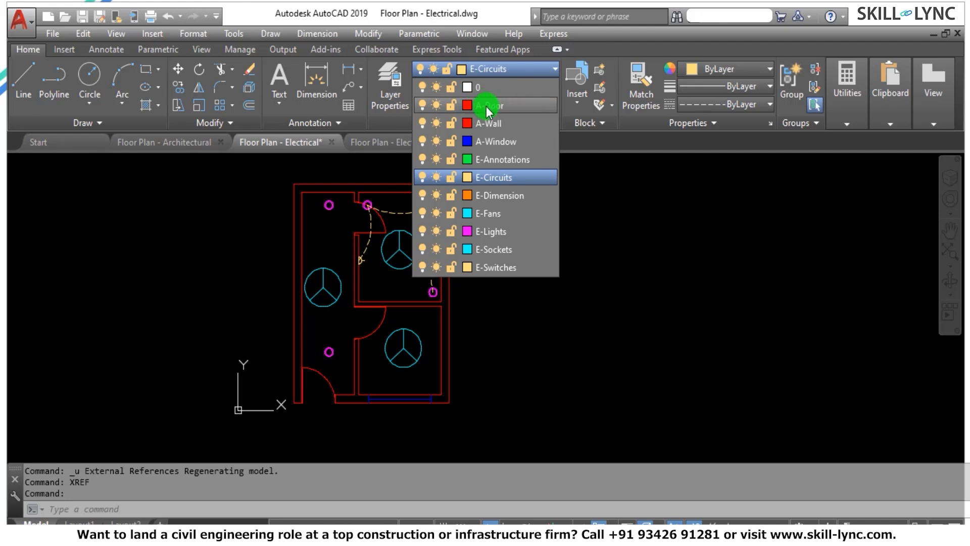
pyautogui.click(618, 238)
pyautogui.click(618, 235)
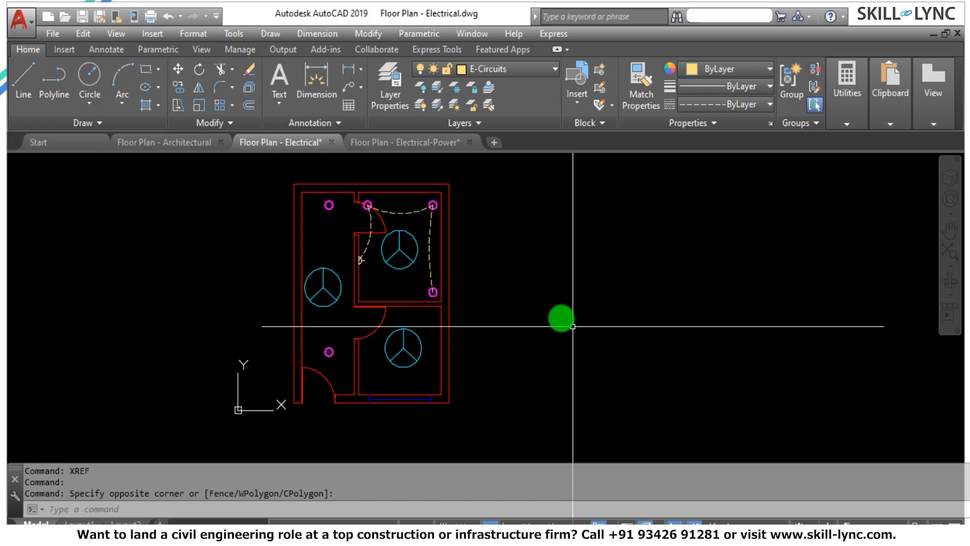
# Explode the inserted Floor Plan - Architectural block into separate objects and clear any selection.
pyautogui.click(453, 238)
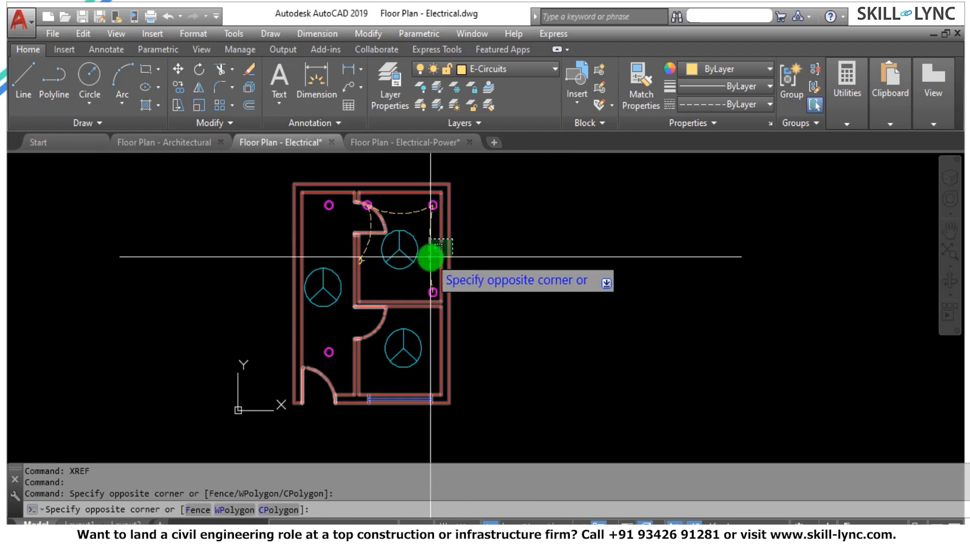
pyautogui.click(442, 256)
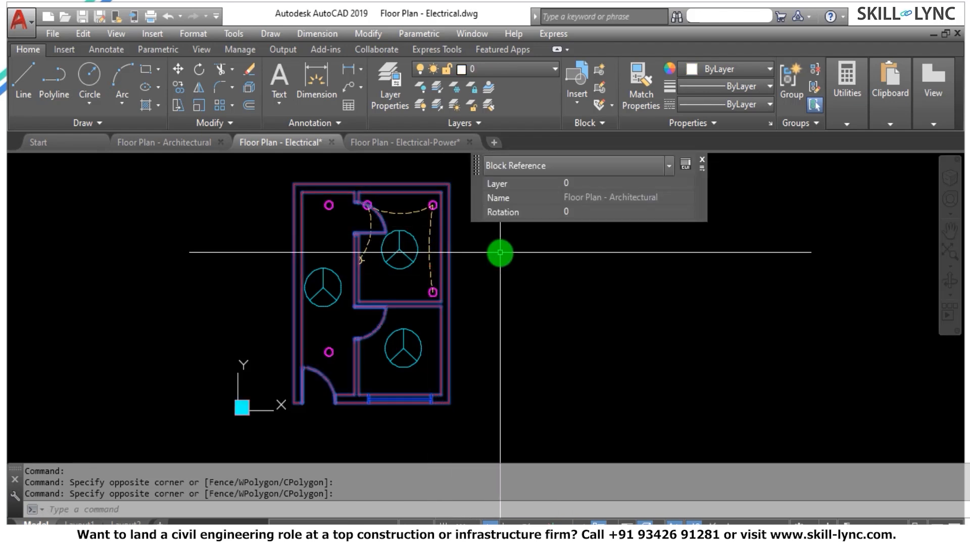
pyautogui.write('x')
pyautogui.press('Return')
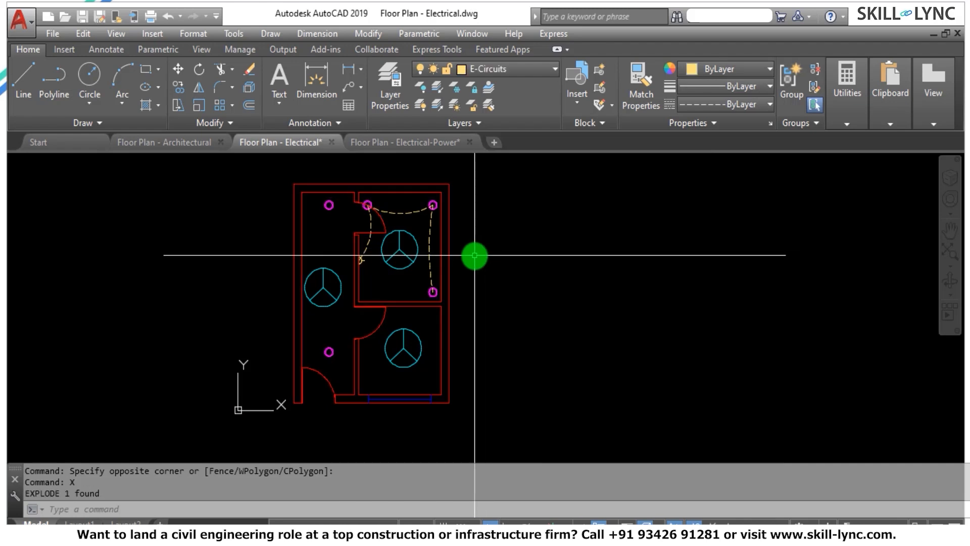
pyautogui.click(432, 271)
pyautogui.press('Escape')
pyautogui.press('Escape')
pyautogui.press('Escape')
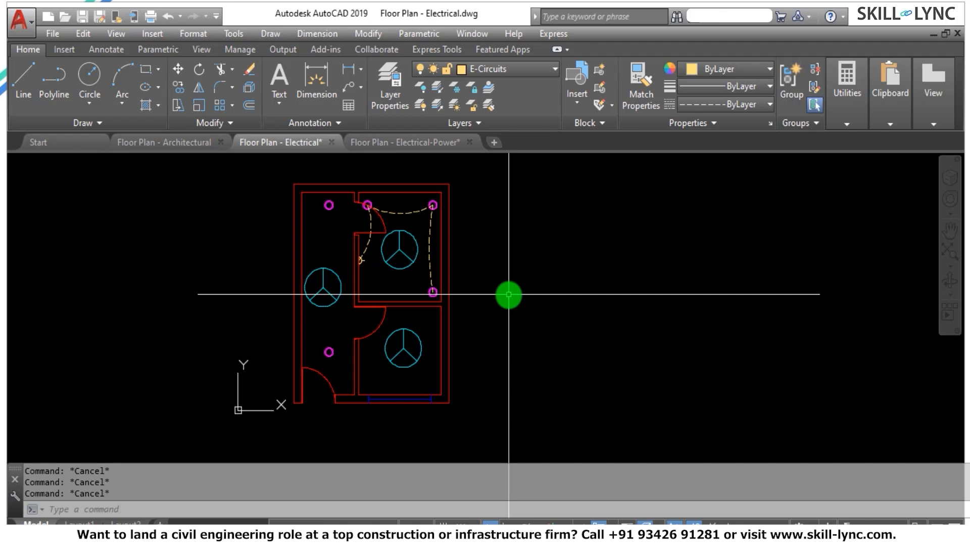
# Check the external references list of the electrical drawing for the architectural reference and close the list.
pyautogui.write('xref')
pyautogui.press('Return')
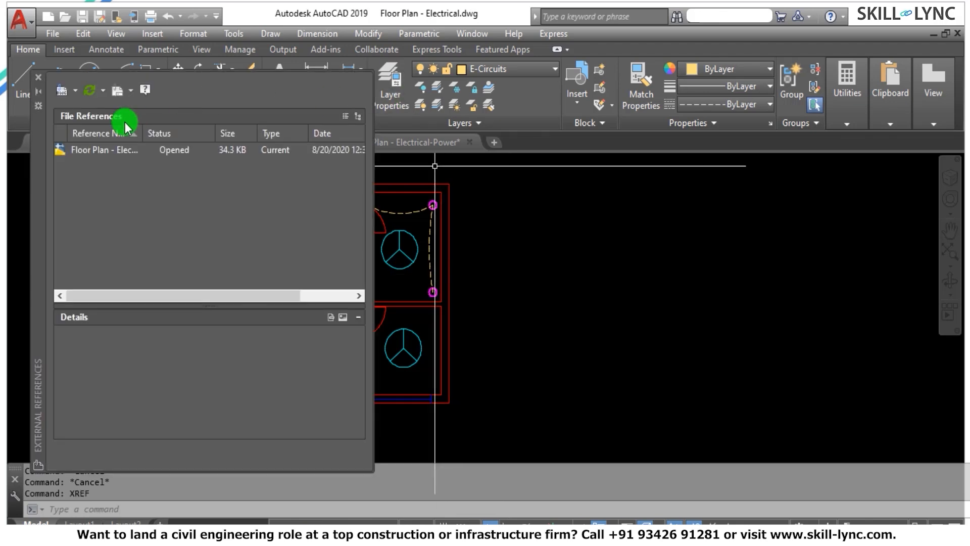
pyautogui.click(34, 76)
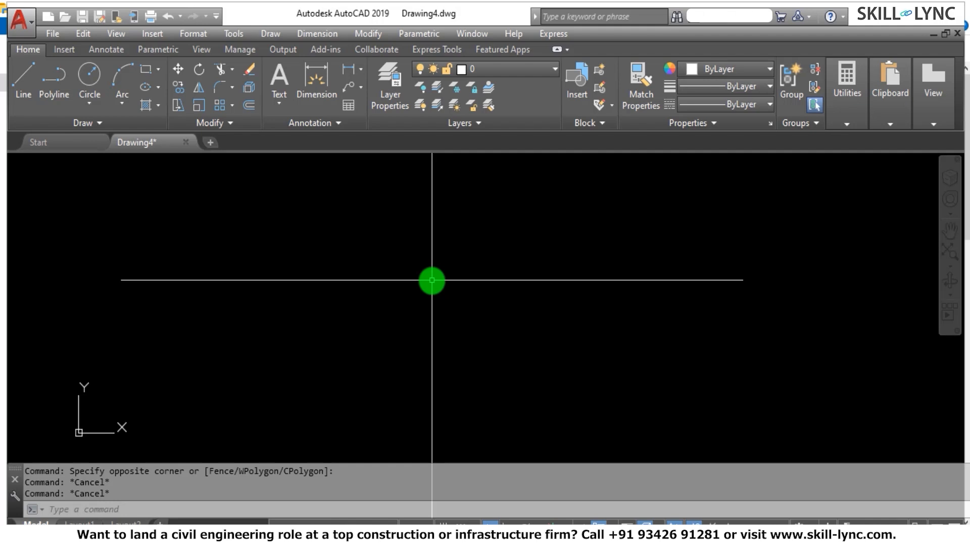
# Start attaching a PDF reference to Drawing4 and browse to the Drawings folder inside Skill Lync's Week 9 folder.
pyautogui.write('xref')
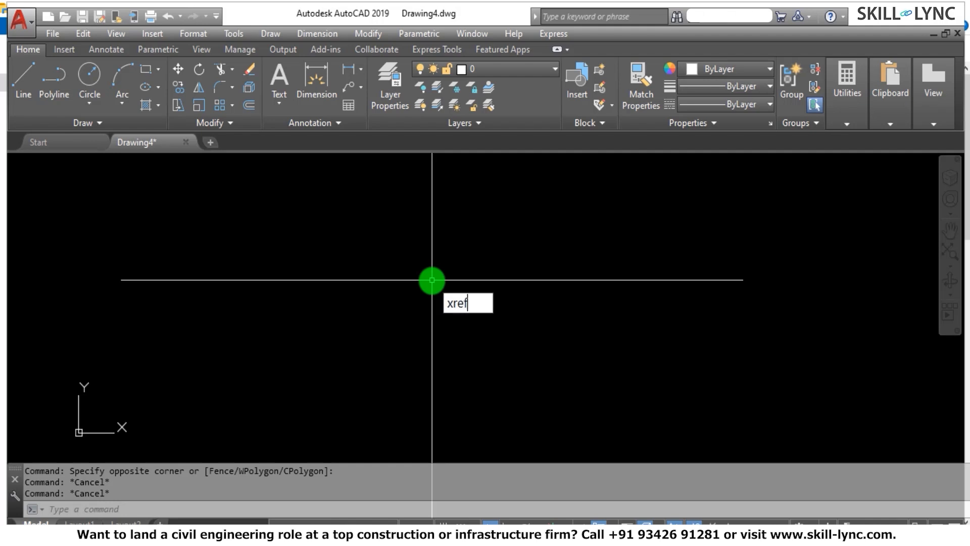
pyautogui.press('Return')
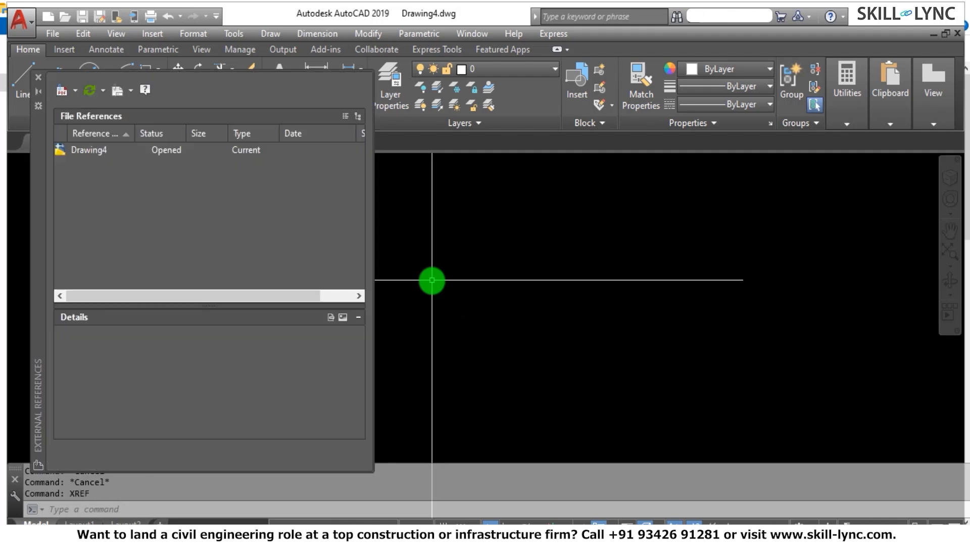
pyautogui.click(76, 91)
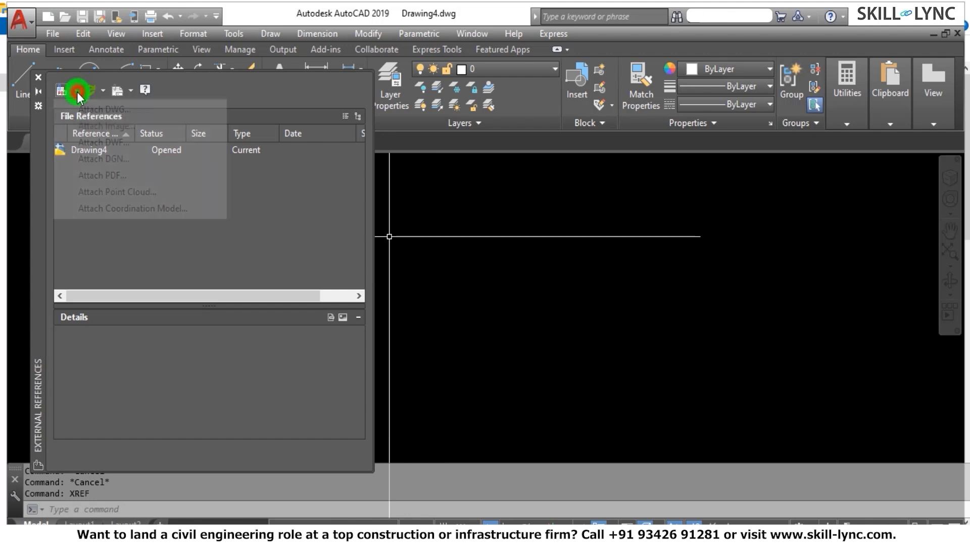
pyautogui.click(107, 176)
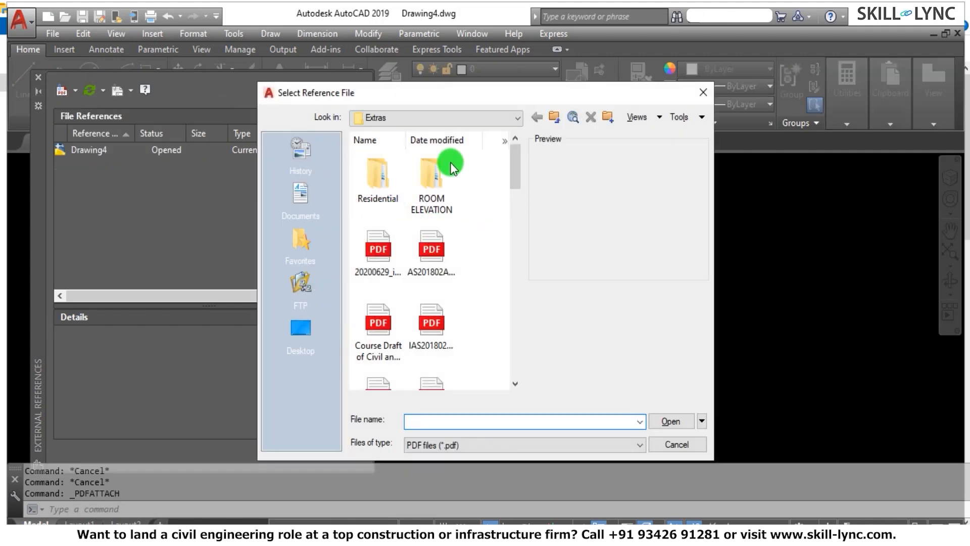
pyautogui.click(553, 117)
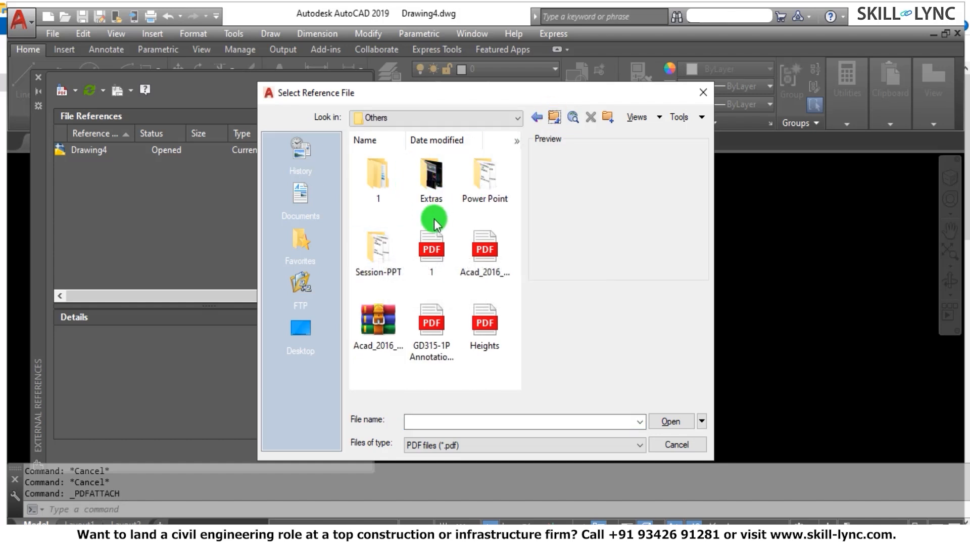
pyautogui.doubleClick(382, 249)
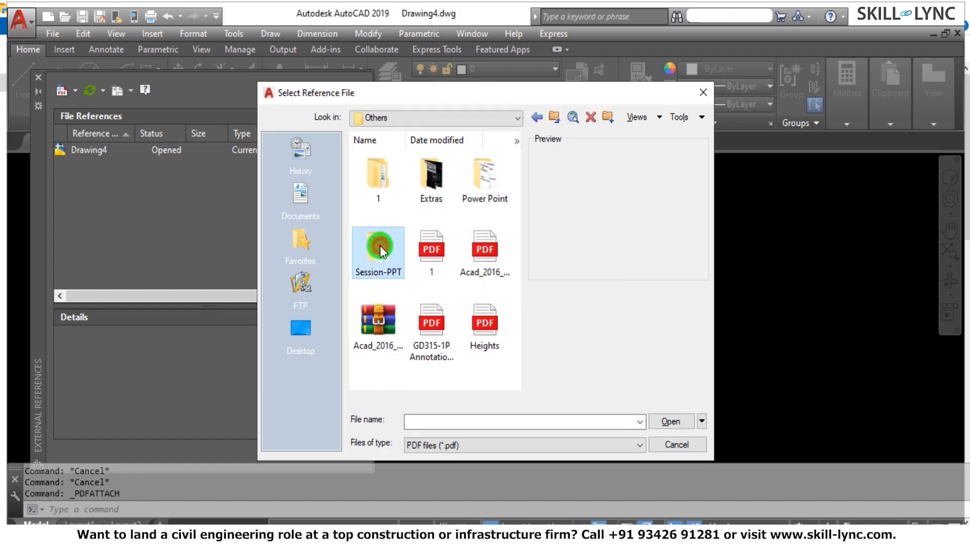
pyautogui.click(555, 119)
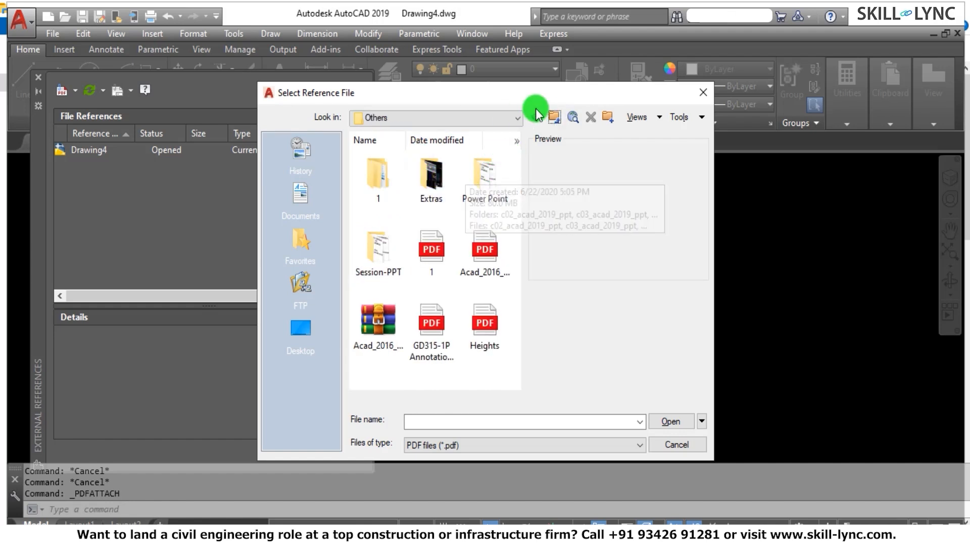
pyautogui.click(555, 119)
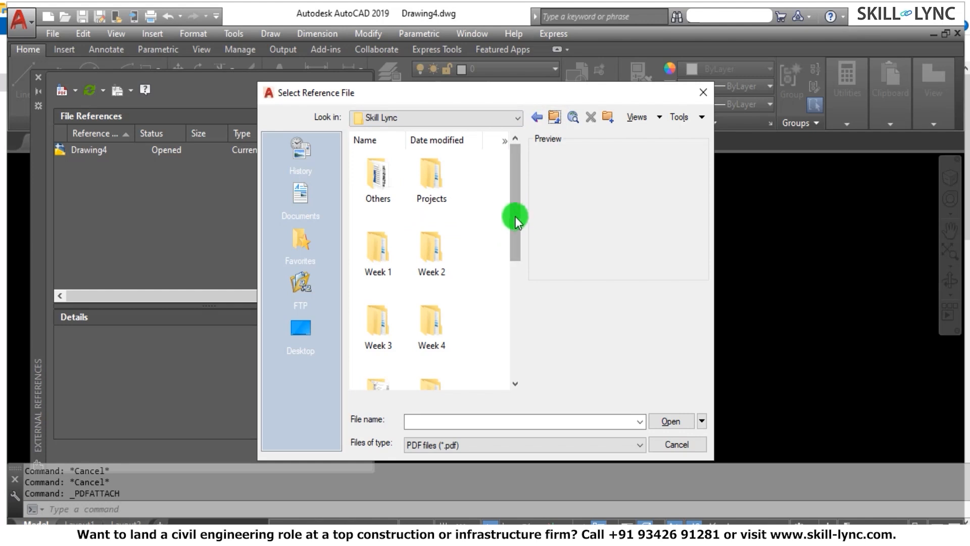
pyautogui.moveTo(516, 218); pyautogui.dragTo(503, 330)
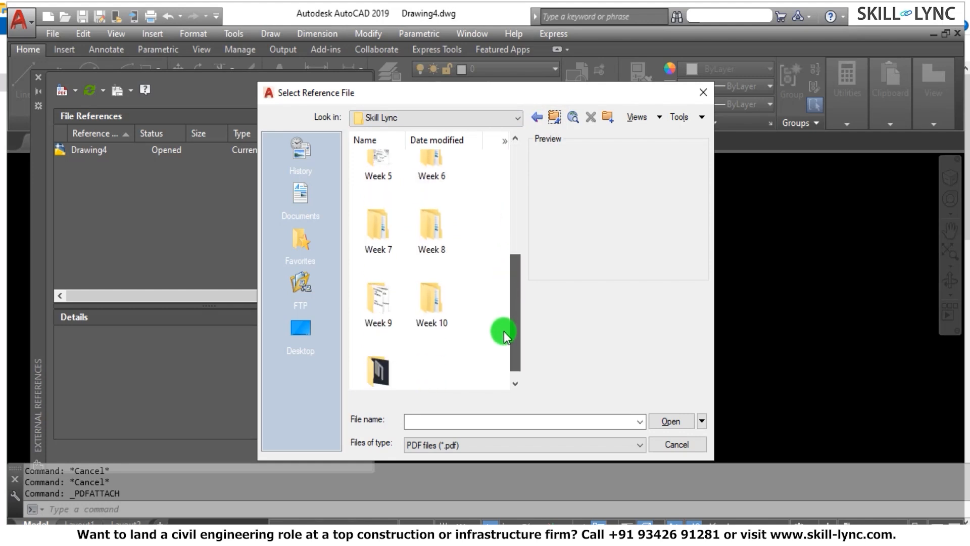
pyautogui.doubleClick(387, 311)
pyautogui.doubleClick(437, 179)
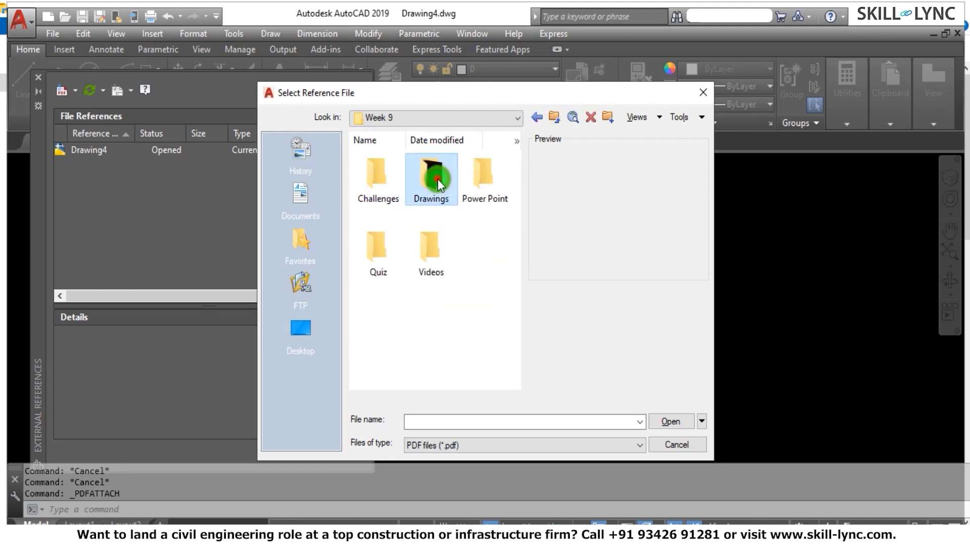
# Attach the Kitchen Layout PDF to Drawing4 as an underlay and inspect its kitchen plans.
pyautogui.click(387, 186)
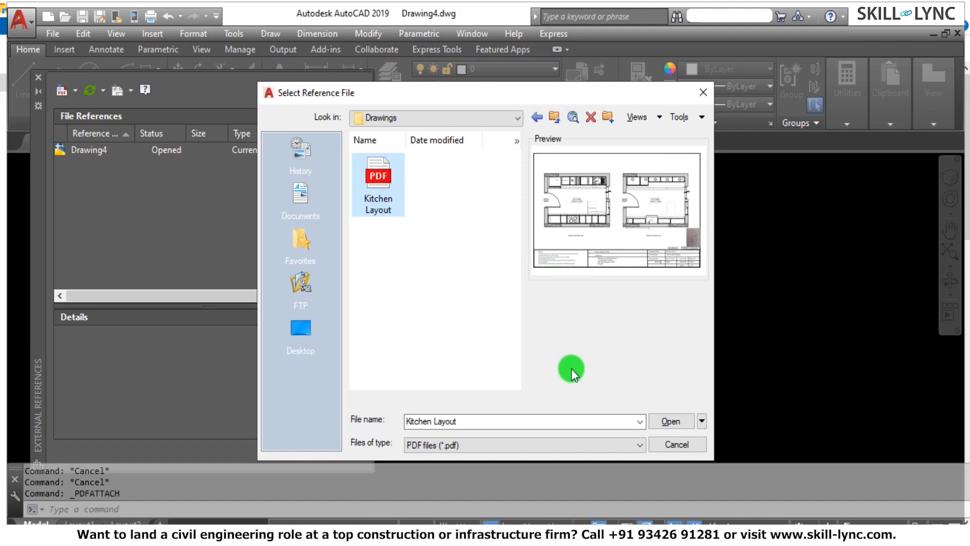
pyautogui.click(667, 421)
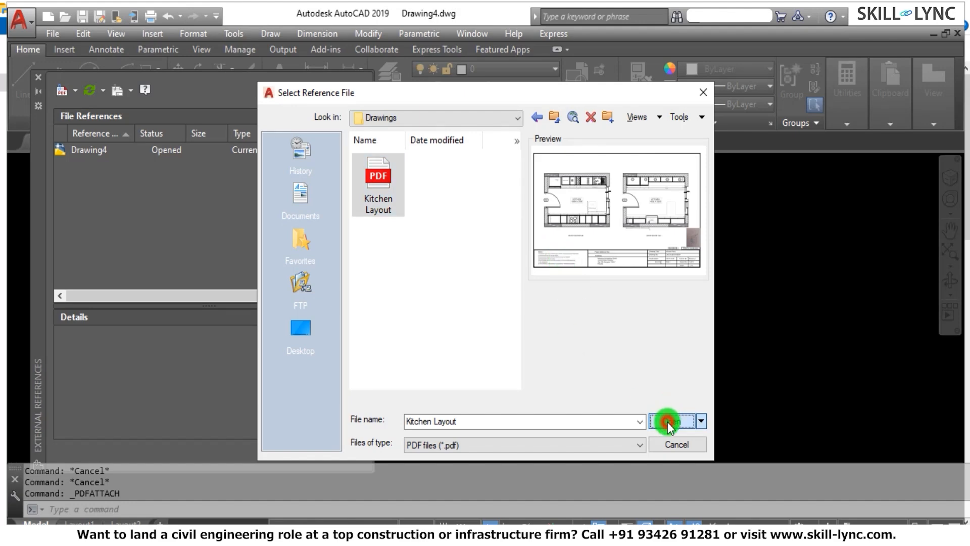
pyautogui.click(538, 402)
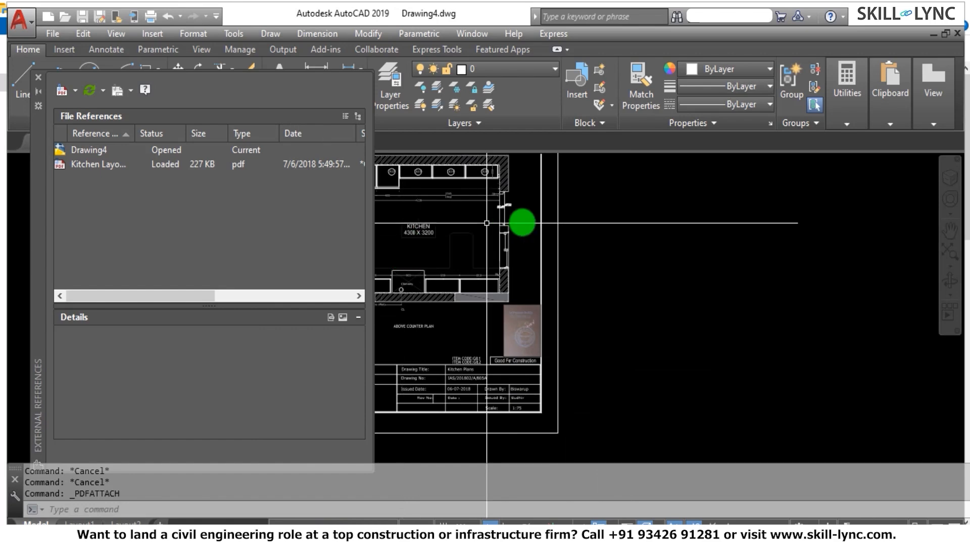
pyautogui.scroll(5, 445, 223)
pyautogui.scroll(-8, 486, 226)
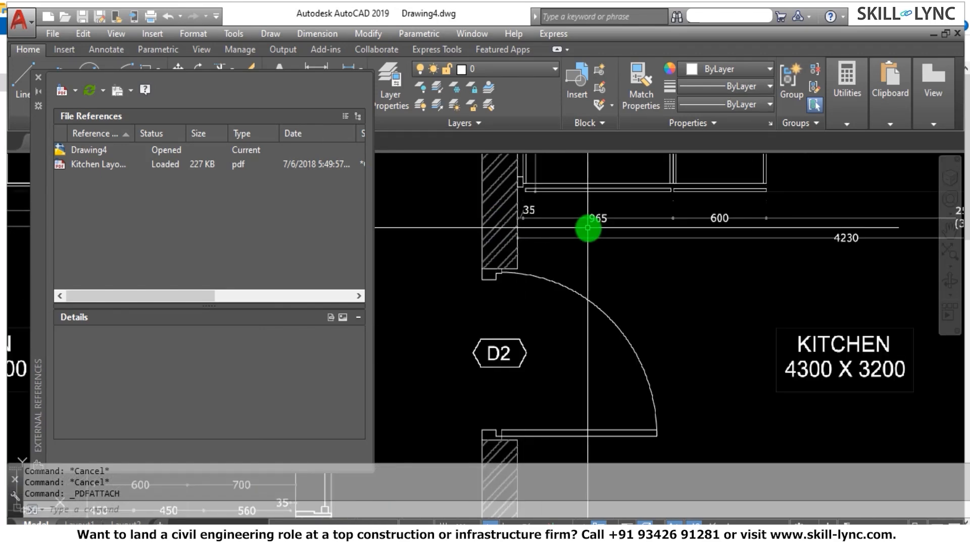
pyautogui.scroll(8, 459, 211)
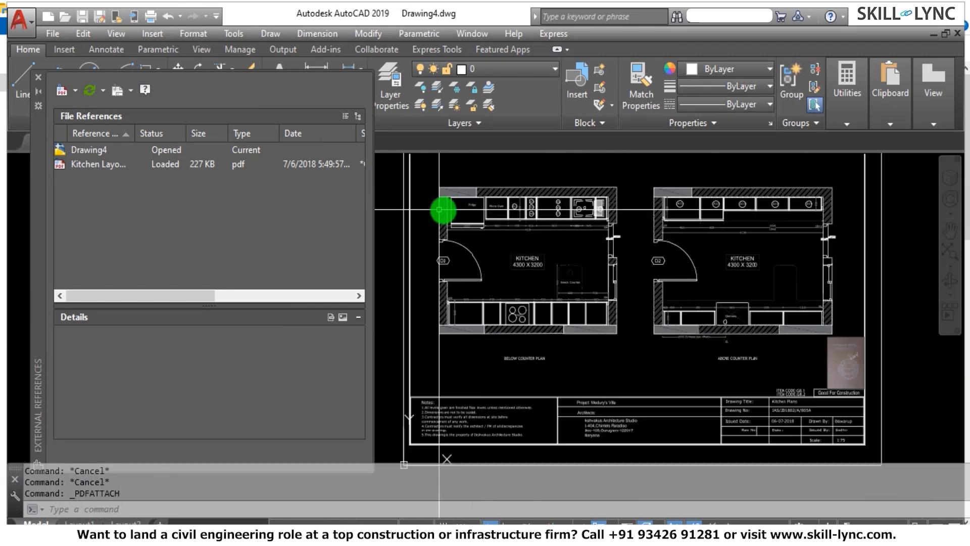
pyautogui.scroll(-8, 462, 212)
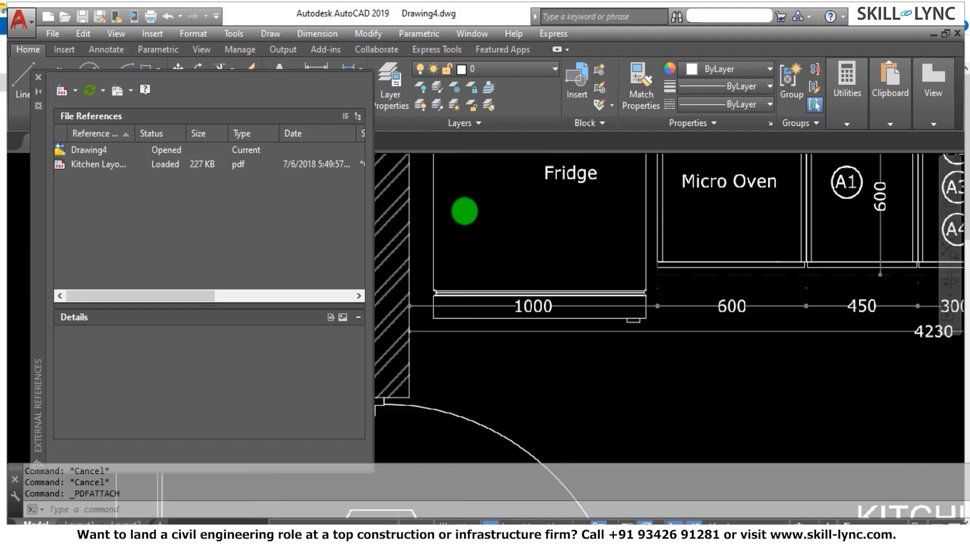
# Erase the Kitchen Layout underlay from Drawing4 and close the references list.
pyautogui.click(467, 173)
pyautogui.click(419, 162)
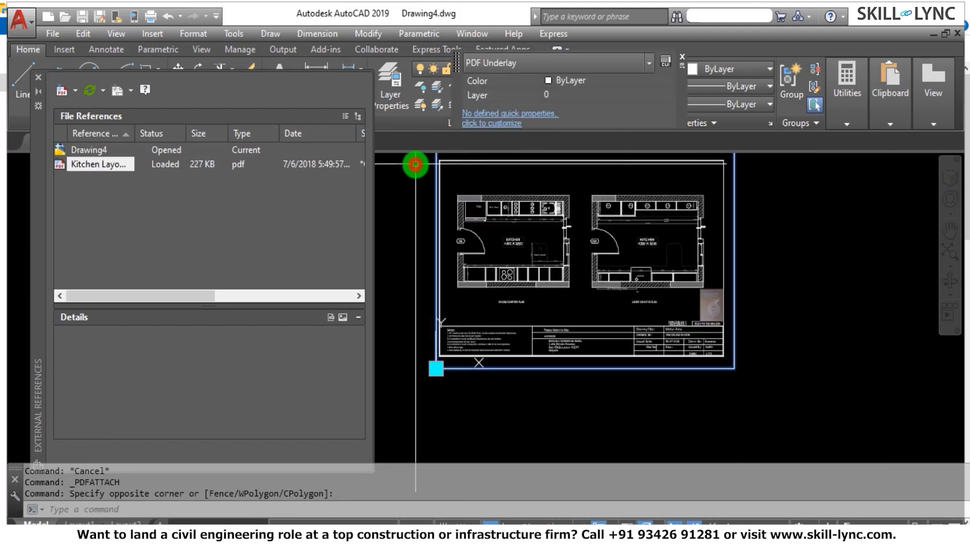
pyautogui.write('E')
pyautogui.press('Return')
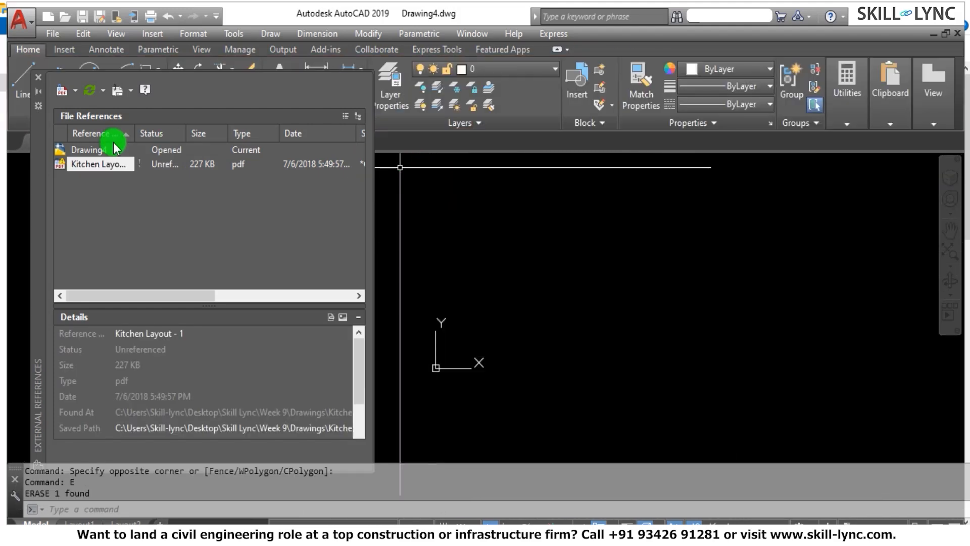
pyautogui.click(39, 77)
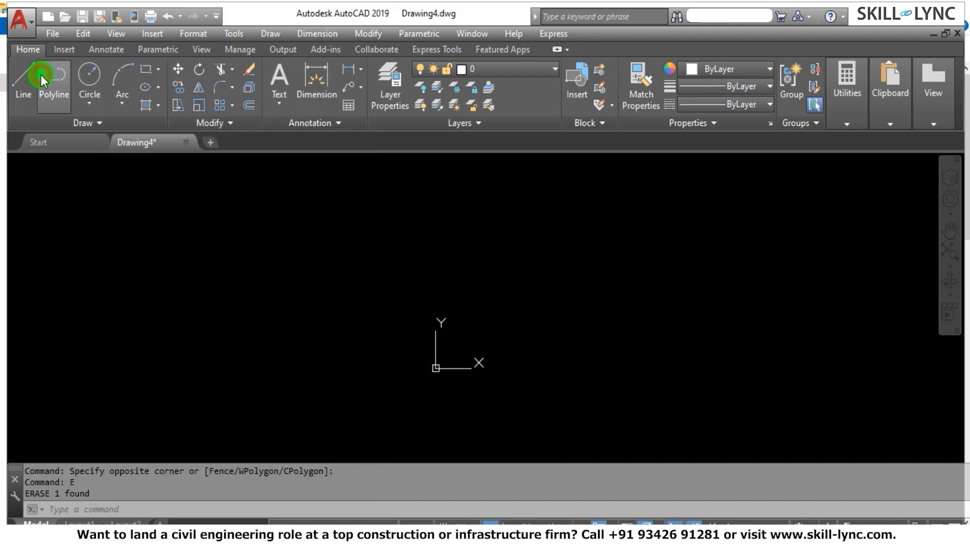
# Create a new drawing from scratch with the Metric default settings.
pyautogui.hotkey('ctrl', 'n')
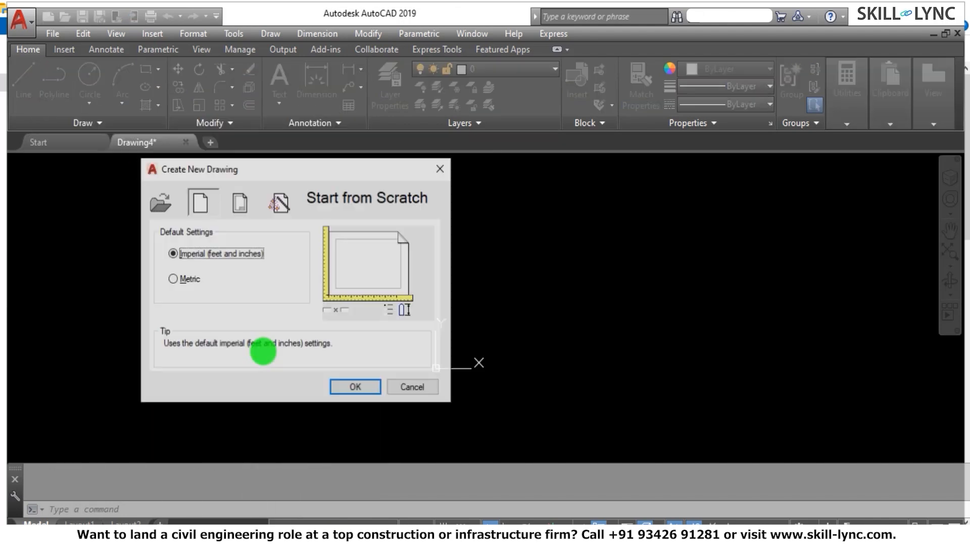
pyautogui.click(174, 278)
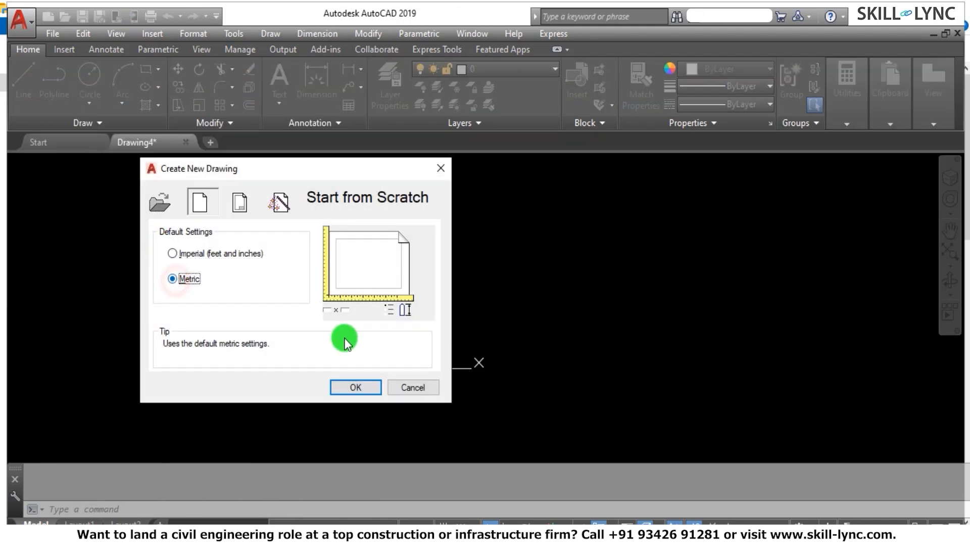
pyautogui.click(357, 387)
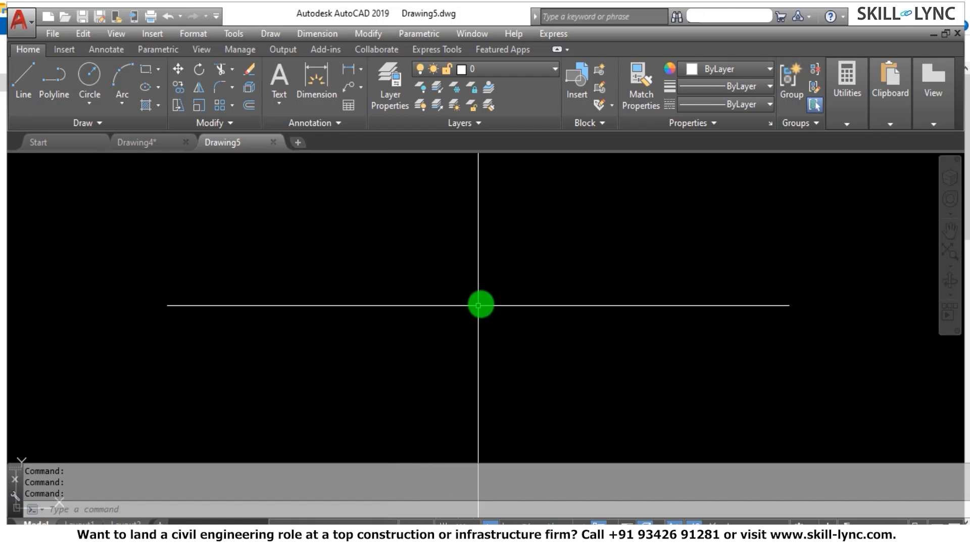
# Attach page 1 of the Kitchen Layout PDF at 0,0,0 with a relative path, scale 1 and rotation 0.
pyautogui.write('xref')
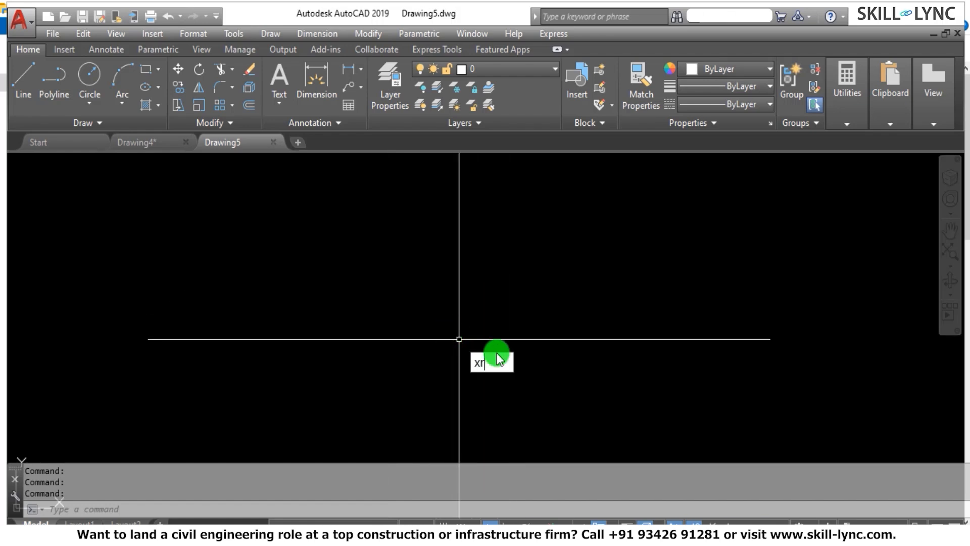
pyautogui.press('Return')
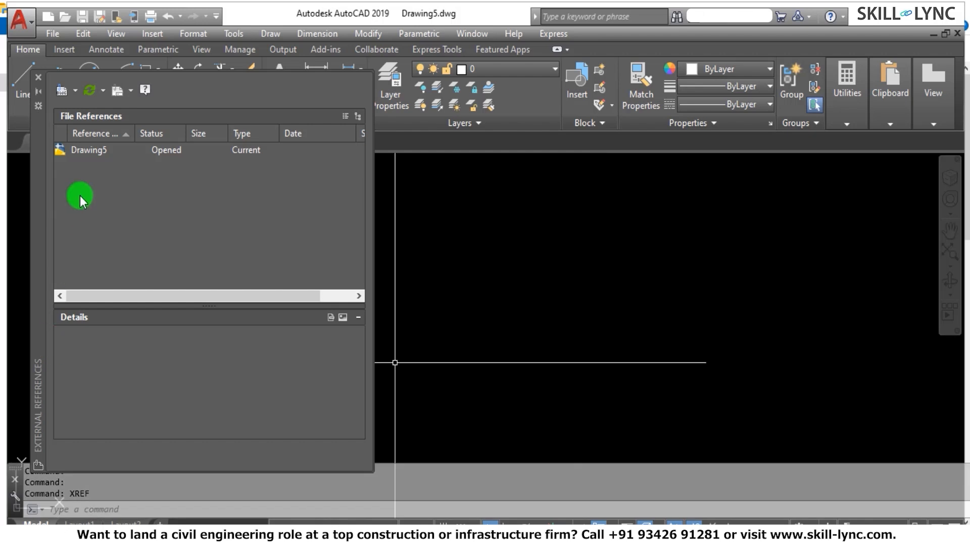
pyautogui.click(76, 89)
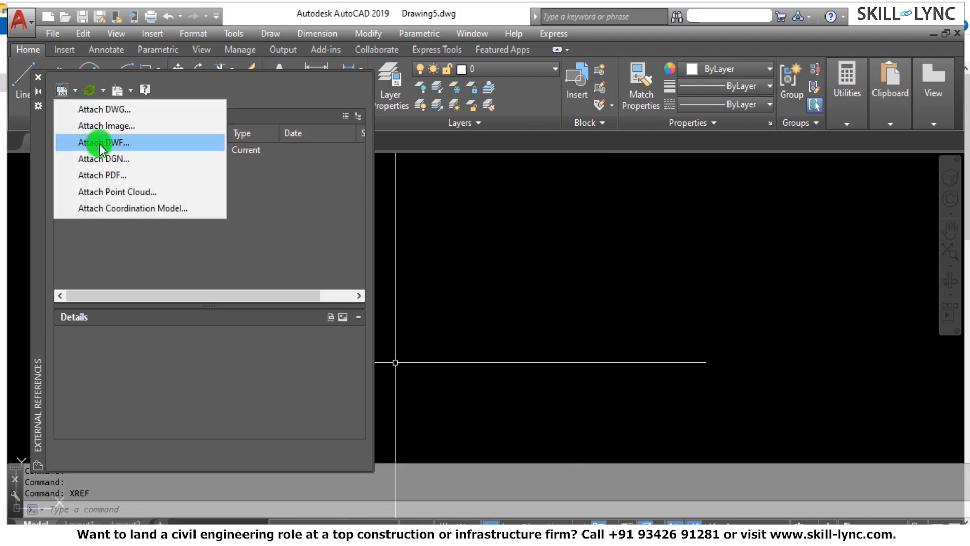
pyautogui.click(115, 175)
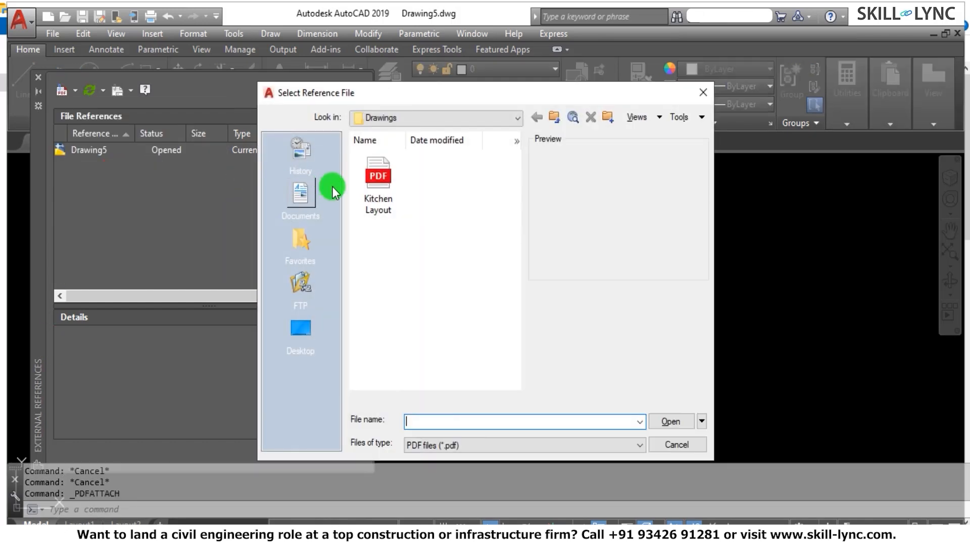
pyautogui.click(376, 185)
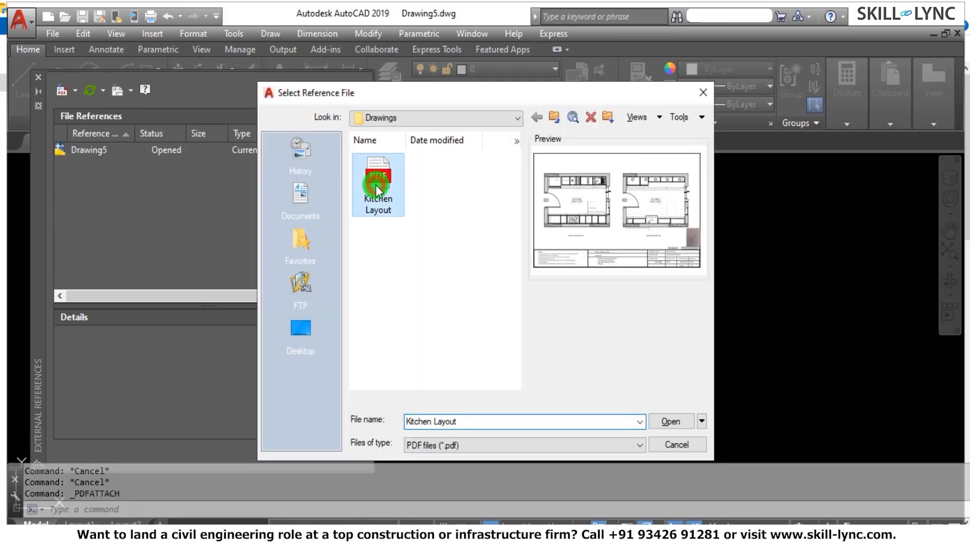
pyautogui.click(663, 424)
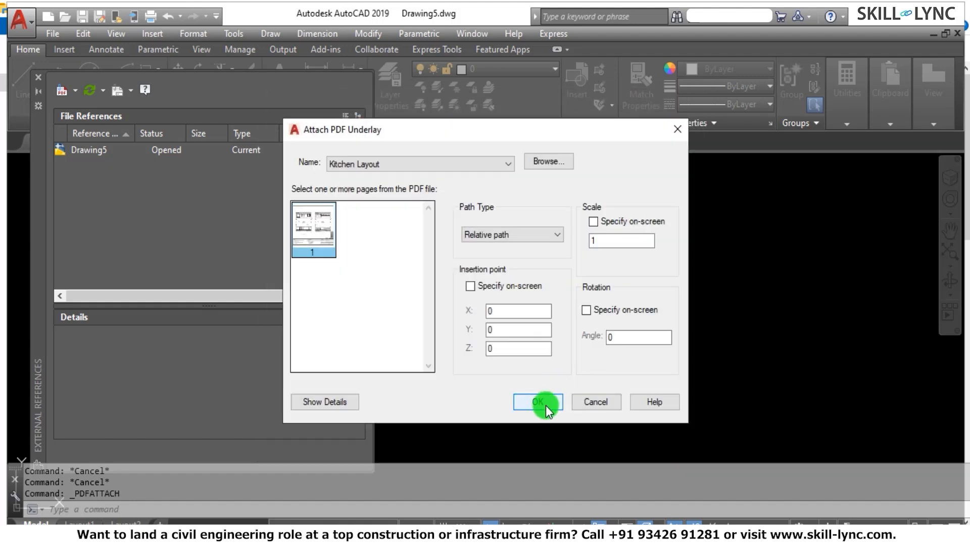
pyautogui.click(540, 402)
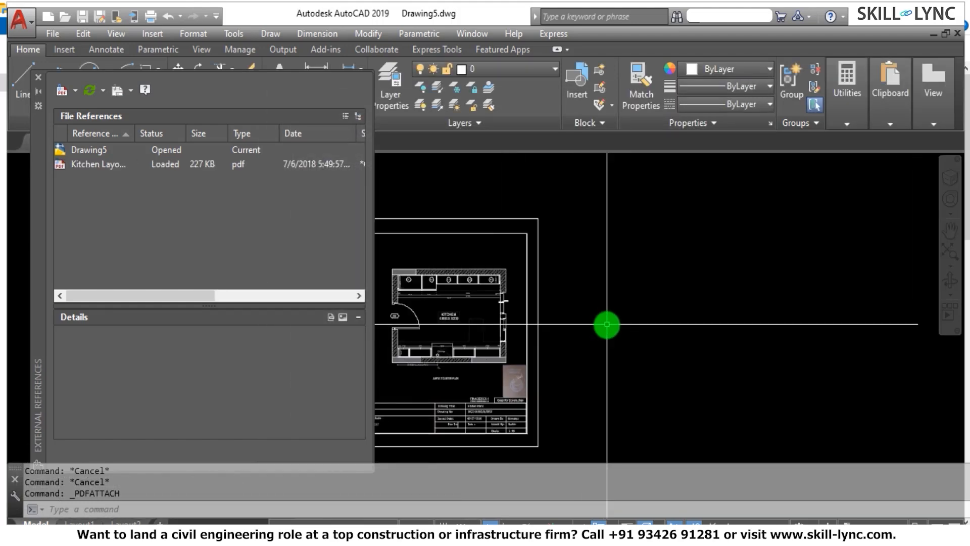
# Examine the Kitchen Layout underlay's notes, origin corner and kitchen plans, and select the underlay.
pyautogui.scroll(-2, 581, 338)
pyautogui.scroll(8, 462, 357)
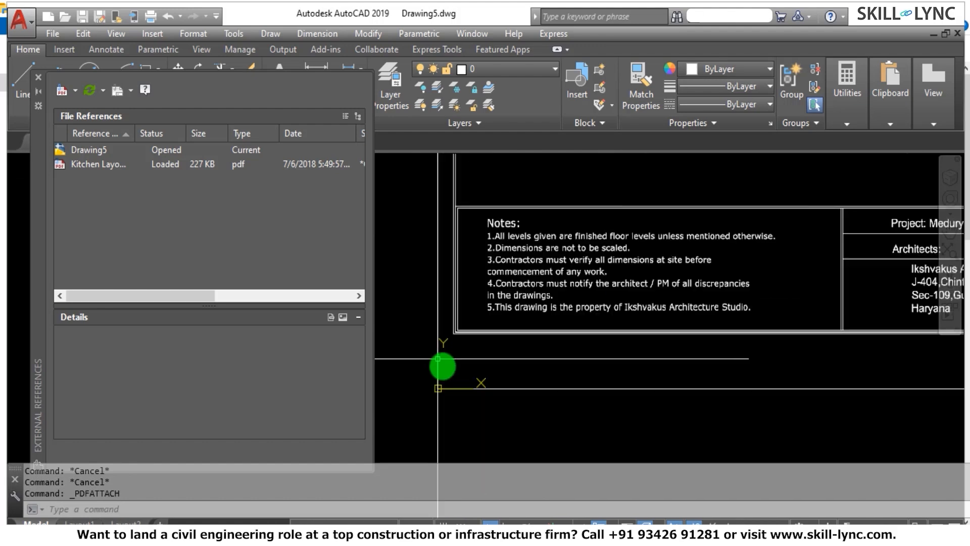
pyautogui.scroll(-8, 437, 358)
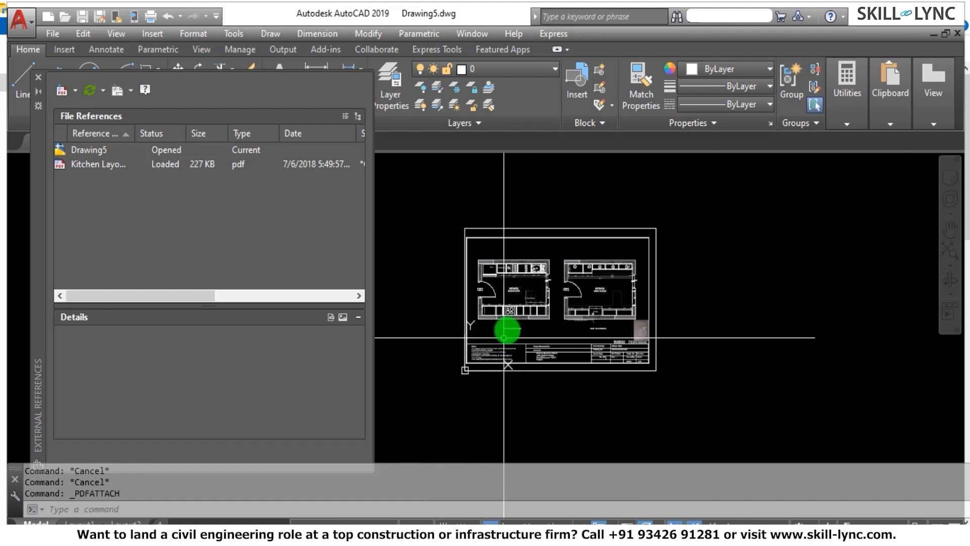
pyautogui.scroll(5, 504, 337)
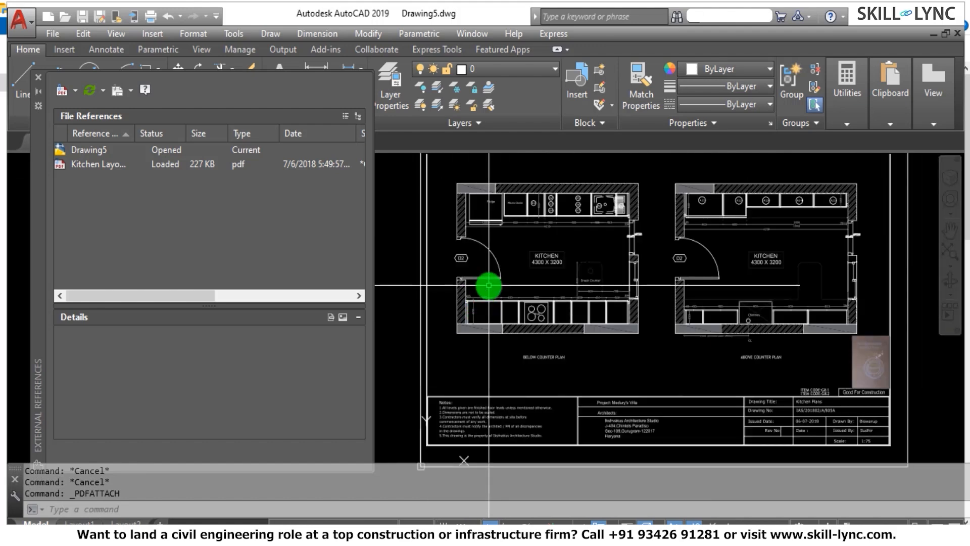
pyautogui.scroll(3, 470, 289)
pyautogui.click(446, 292)
pyautogui.scroll(-3, 451, 291)
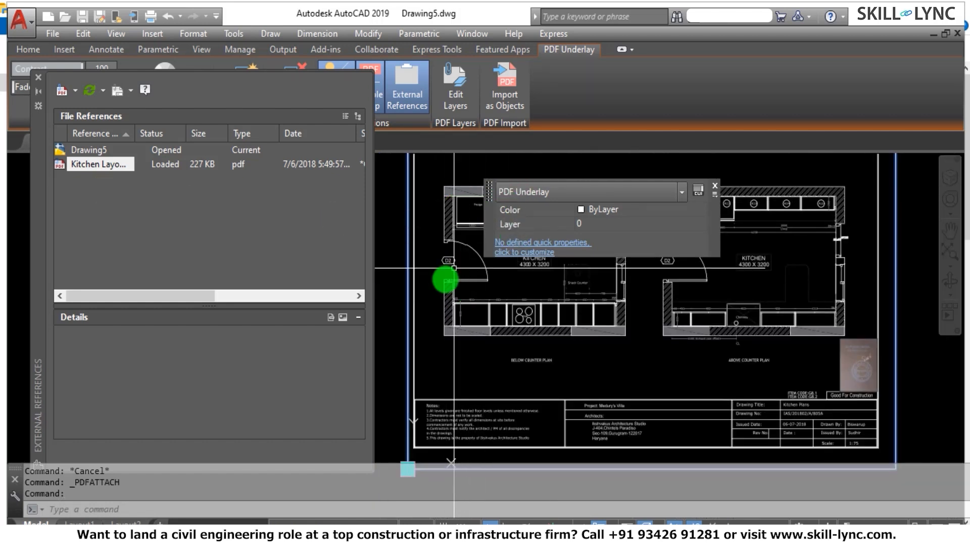
# Close the underlay's quick properties and move the file references list down, clear of the underlay tools.
pyautogui.scroll(-2, 521, 353)
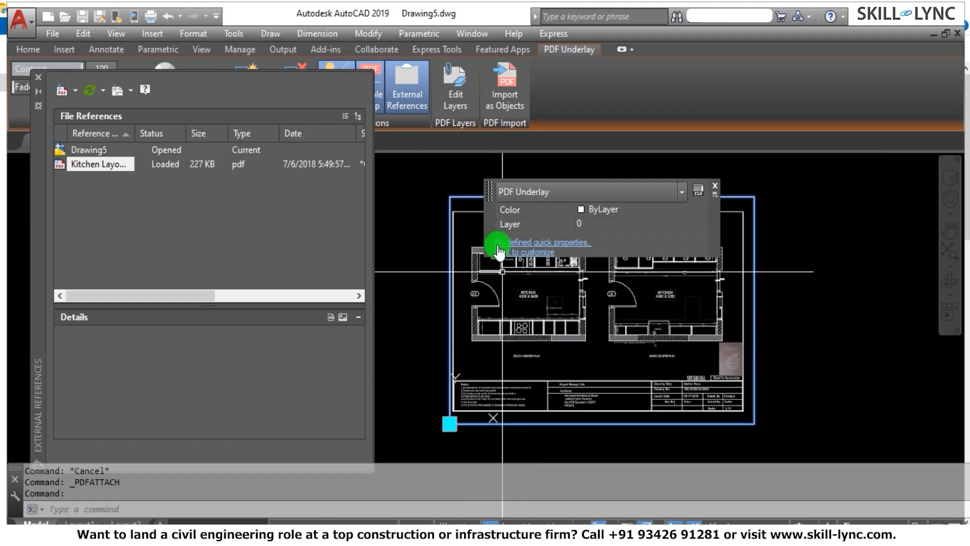
pyautogui.scroll(4, 418, 264)
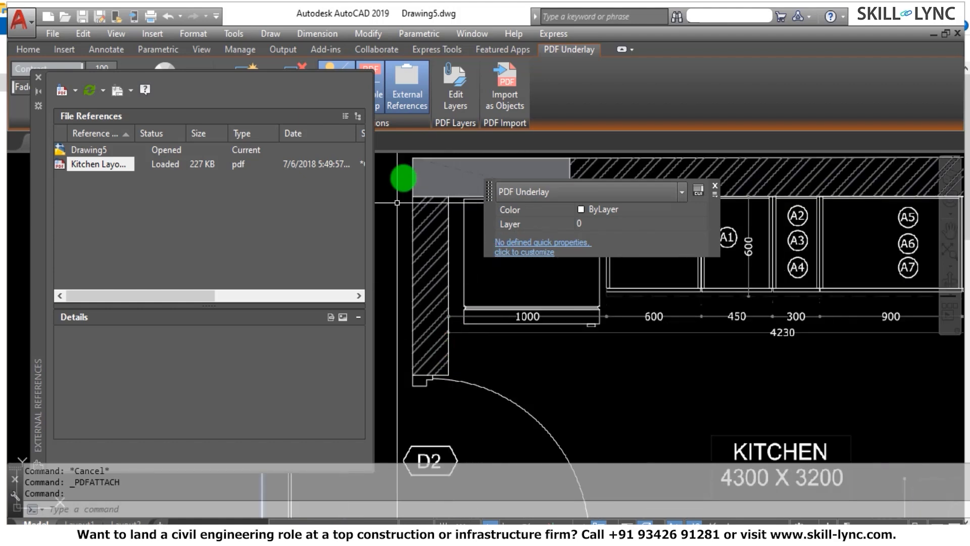
pyautogui.click(714, 185)
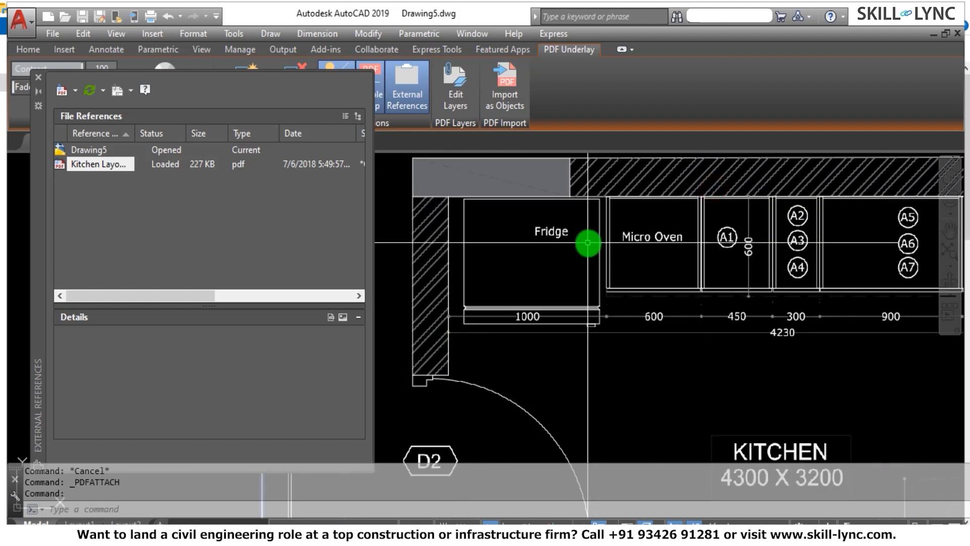
pyautogui.scroll(-4, 588, 243)
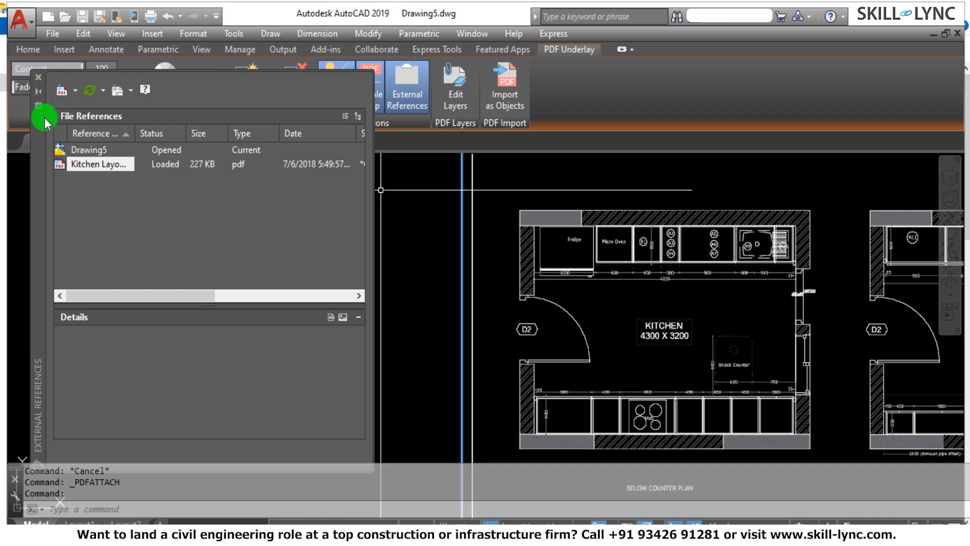
pyautogui.moveTo(44, 123); pyautogui.dragTo(39, 232)
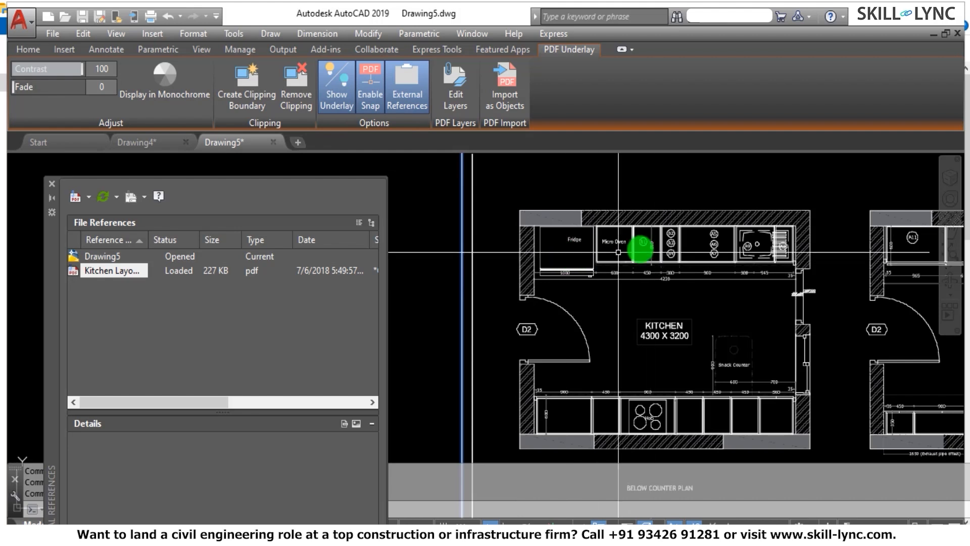
# Toggle the display of the Kitchen Layout underlay off and back on.
pyautogui.click(329, 96)
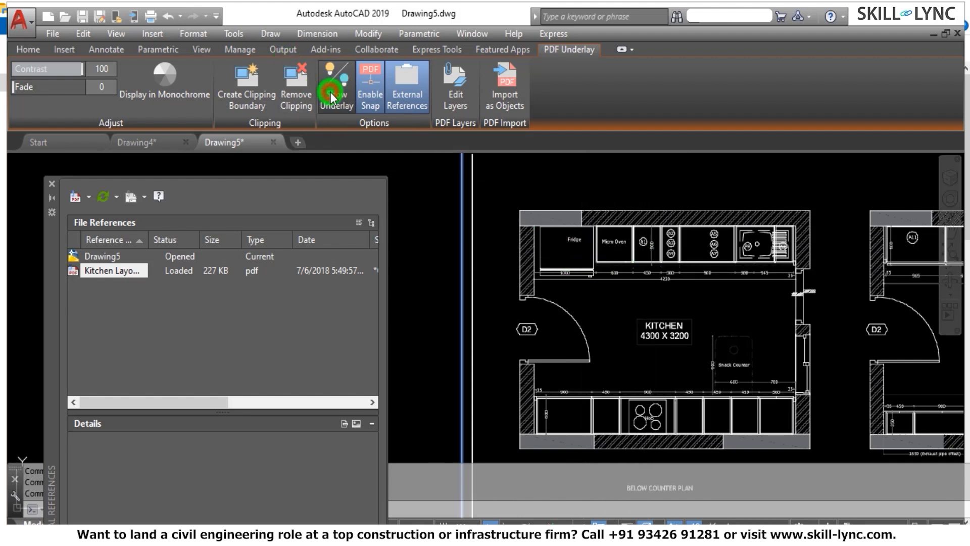
pyautogui.click(330, 94)
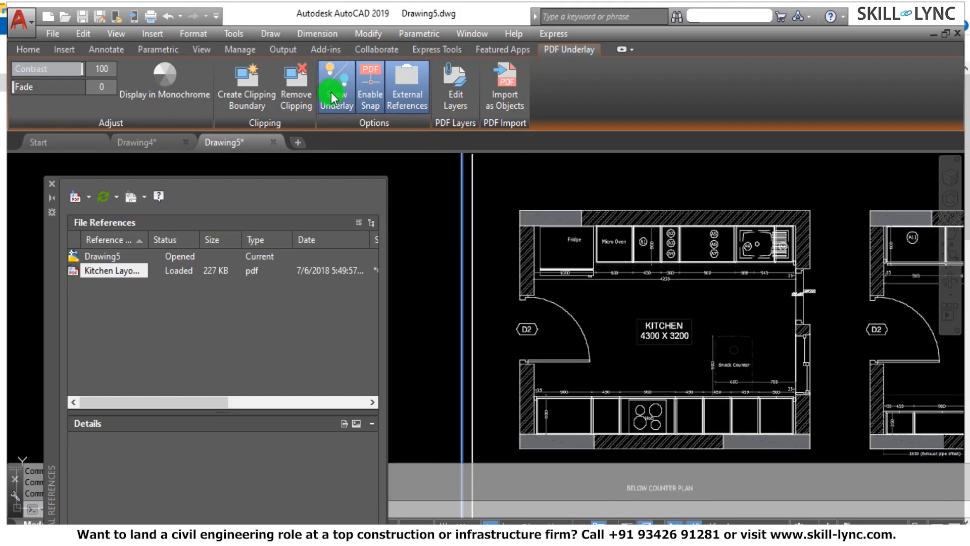
pyautogui.click(345, 100)
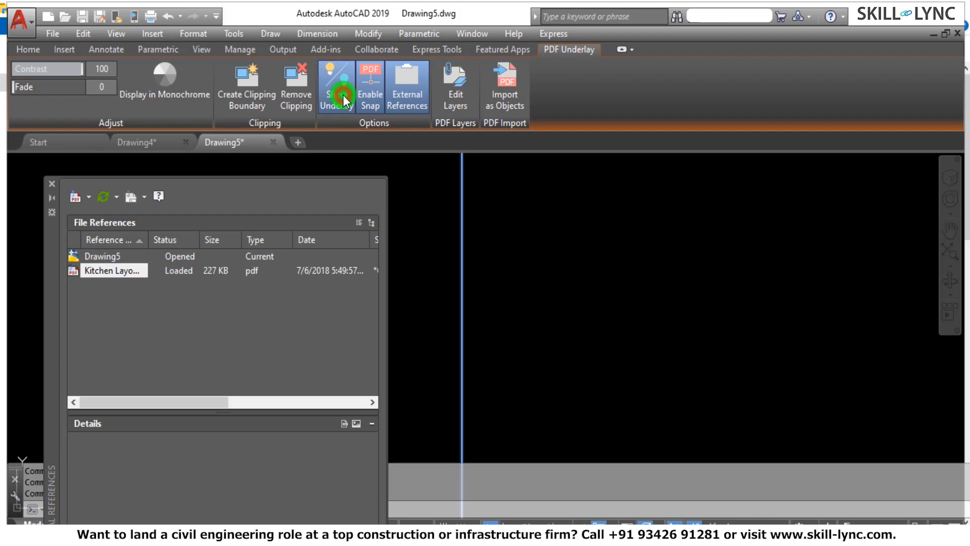
pyautogui.click(343, 97)
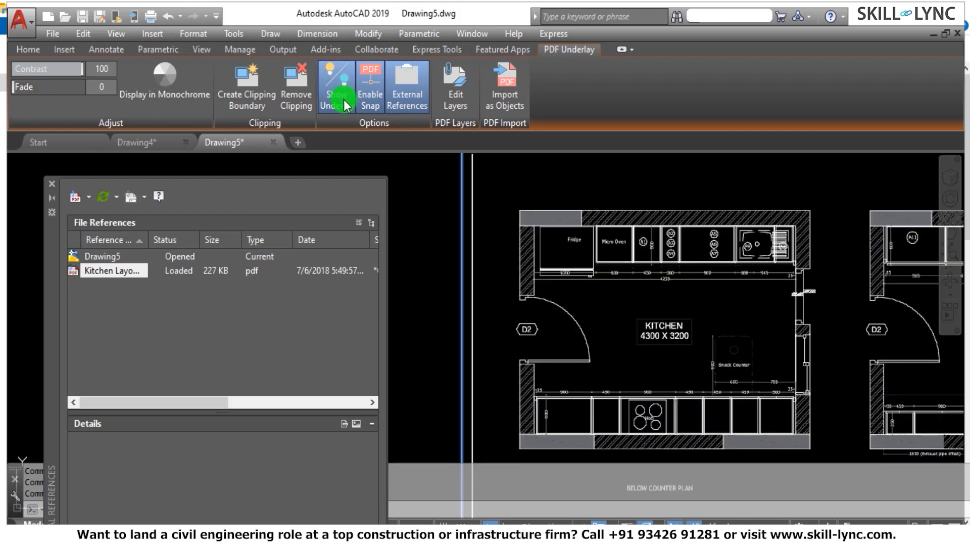
# Open the Kitchen Layout underlay's layer list and switch the ar-door layer off and back on.
pyautogui.click(457, 106)
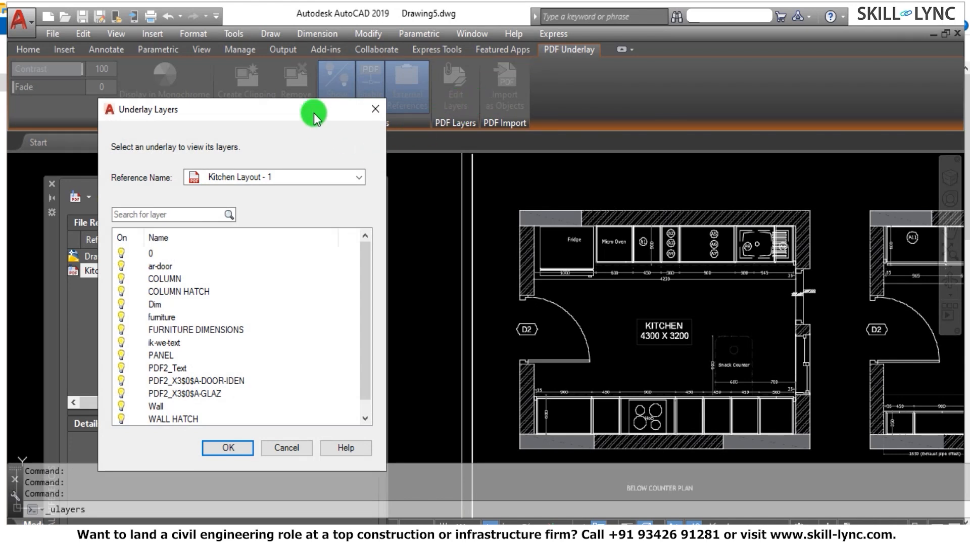
pyautogui.moveTo(315, 110); pyautogui.dragTo(363, 74)
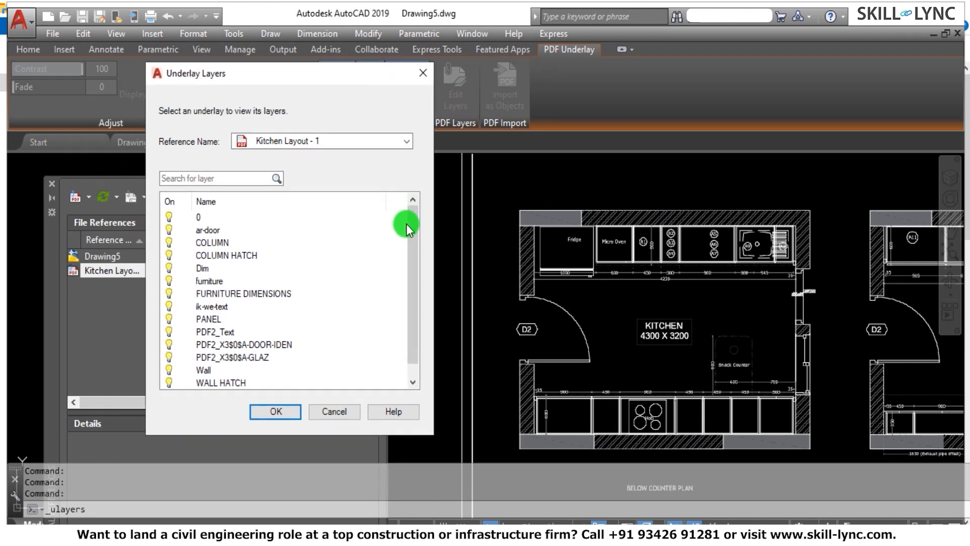
pyautogui.click(169, 231)
pyautogui.click(170, 232)
pyautogui.click(169, 231)
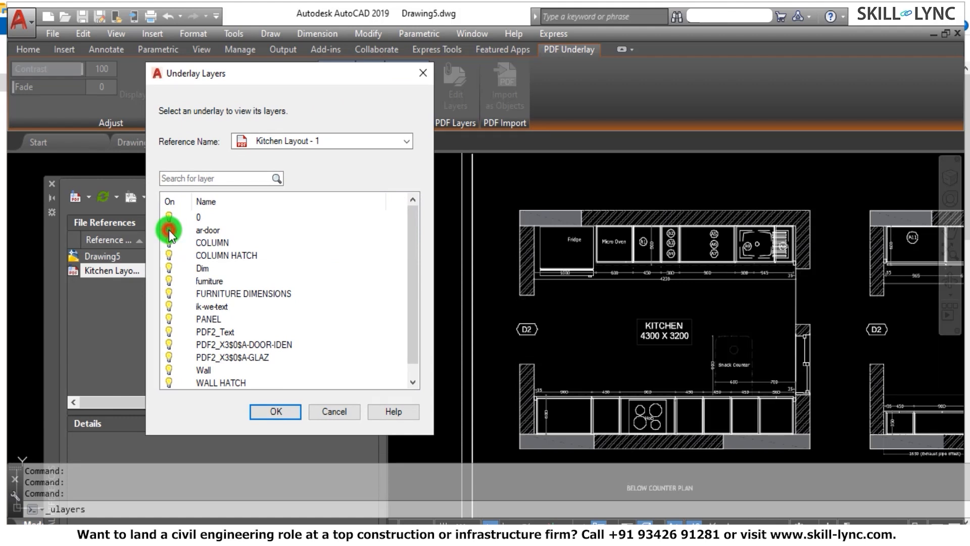
pyautogui.click(169, 231)
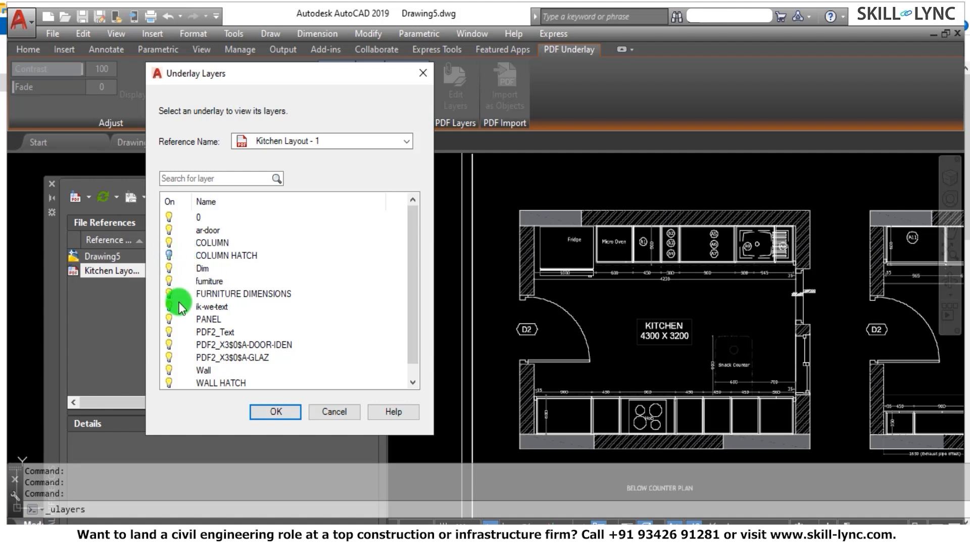
# Turn off the underlay's COLUMN HATCH and WALL HATCH layers and apply the layer changes.
pyautogui.scroll(-1, 214, 276)
pyautogui.click(170, 370)
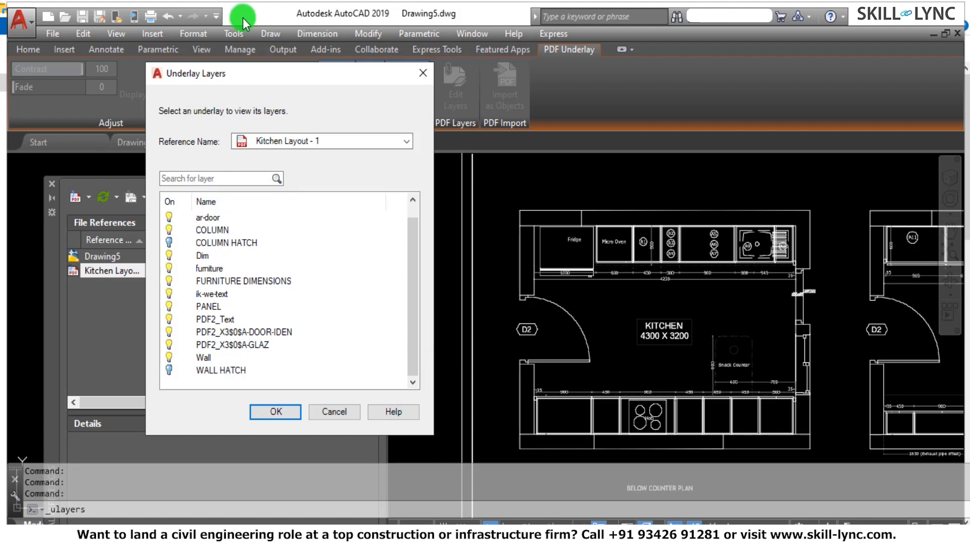
pyautogui.click(275, 412)
# Move the quick properties panel up, clear of the kitchen plan's top wall.
pyautogui.click(612, 192)
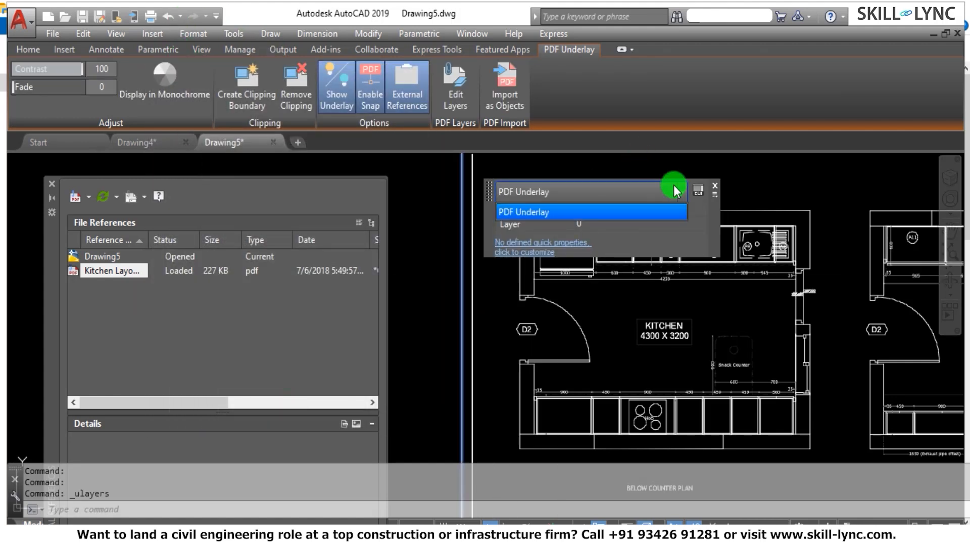
pyautogui.click(711, 219)
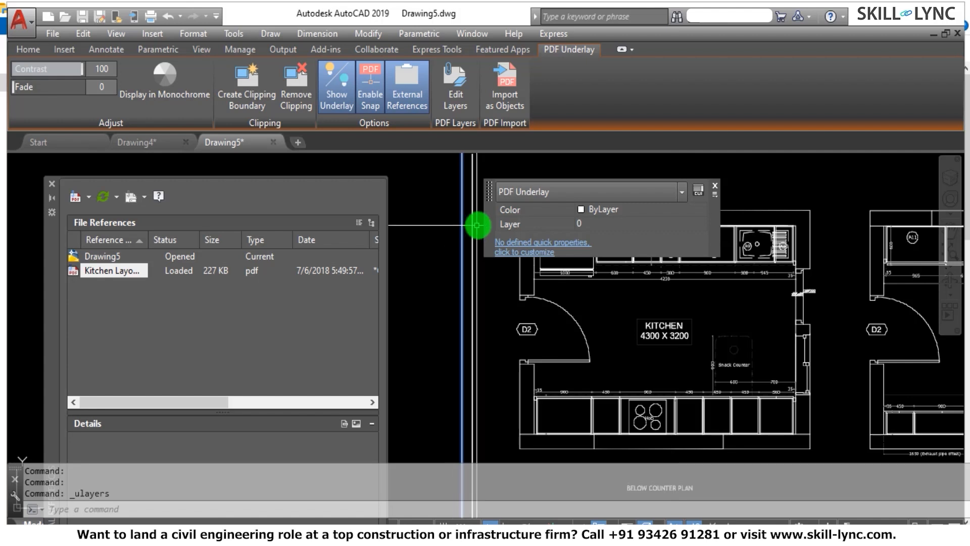
pyautogui.moveTo(494, 220); pyautogui.dragTo(505, 135)
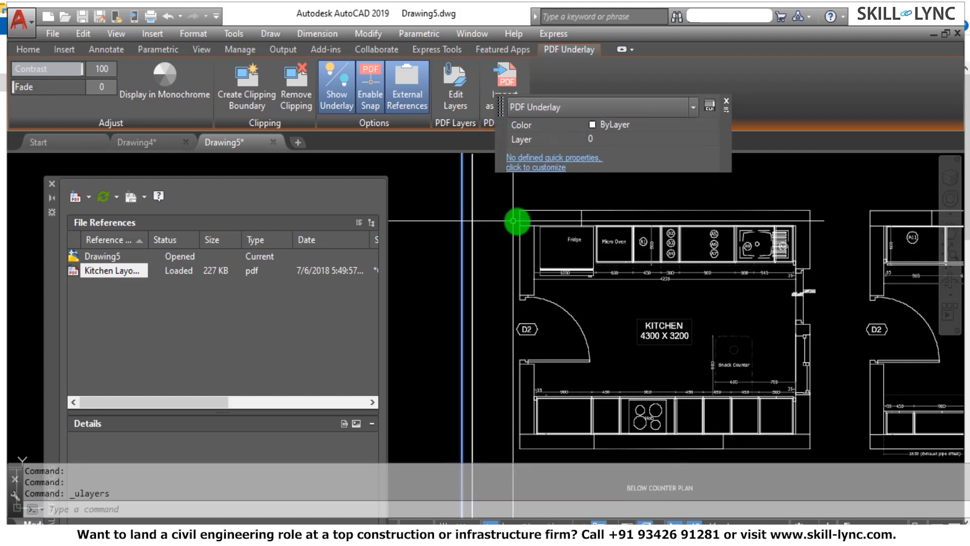
pyautogui.click(530, 214)
pyautogui.click(520, 208)
pyautogui.click(521, 210)
pyautogui.click(506, 248)
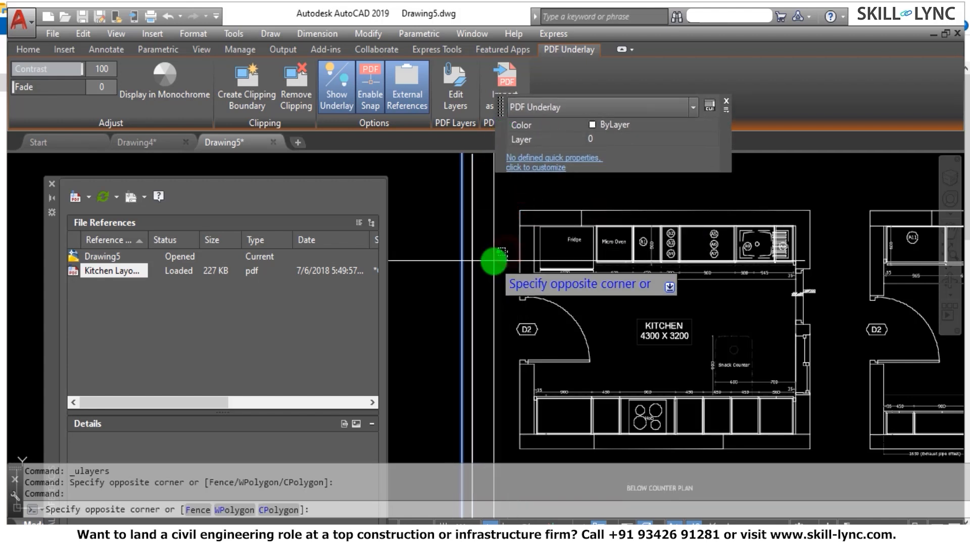
pyautogui.click(488, 265)
# Trace the Below Counter Plan's outer wall face with Line, from the upper-left corner to the upper-right corner and down to the right wall's end.
pyautogui.scroll(-2, 531, 255)
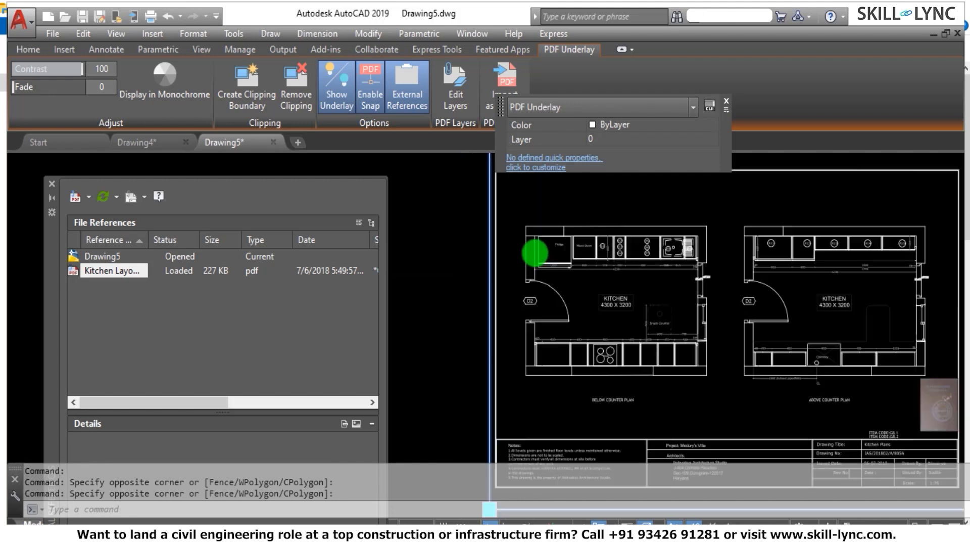
pyautogui.scroll(2, 537, 236)
pyautogui.scroll(2, 538, 228)
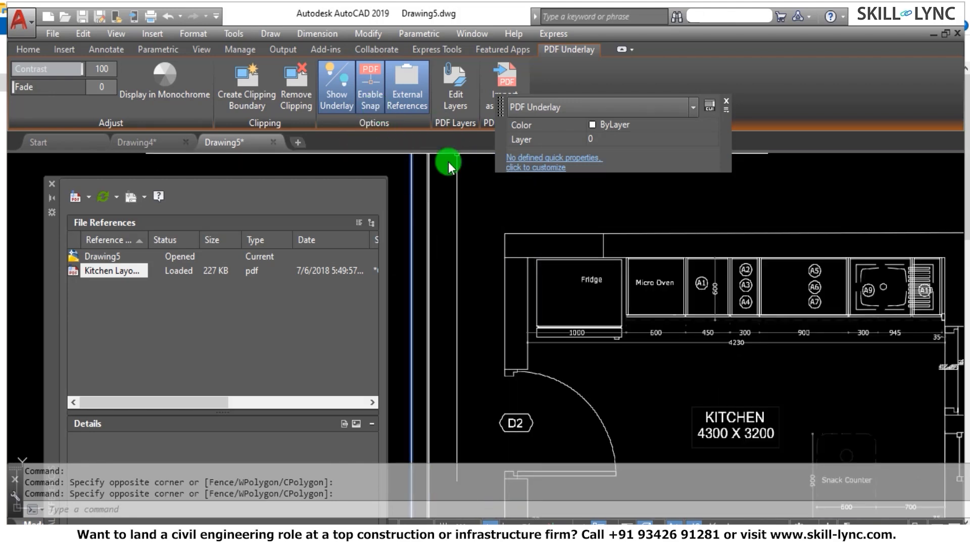
pyautogui.write('L')
pyautogui.press('Return')
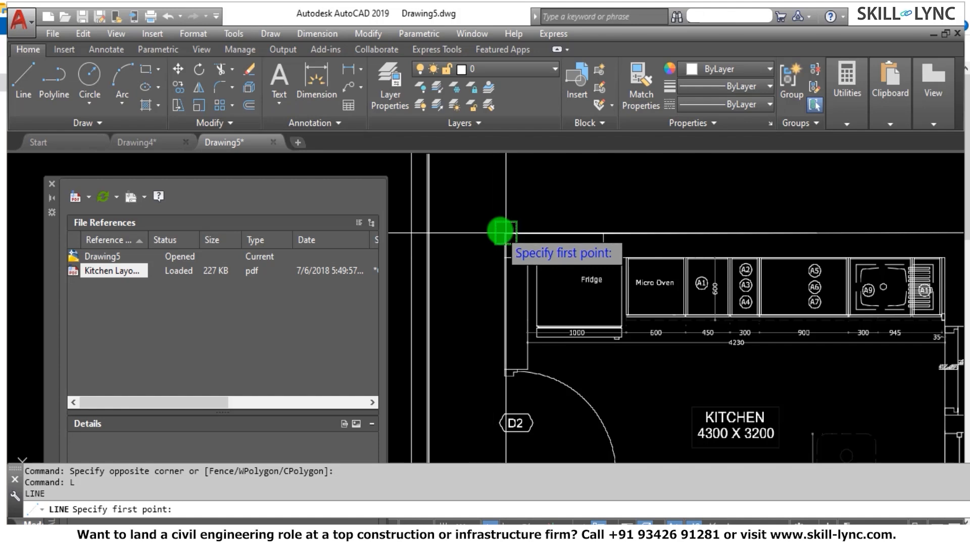
pyautogui.click(500, 231)
pyautogui.scroll(-4, 487, 236)
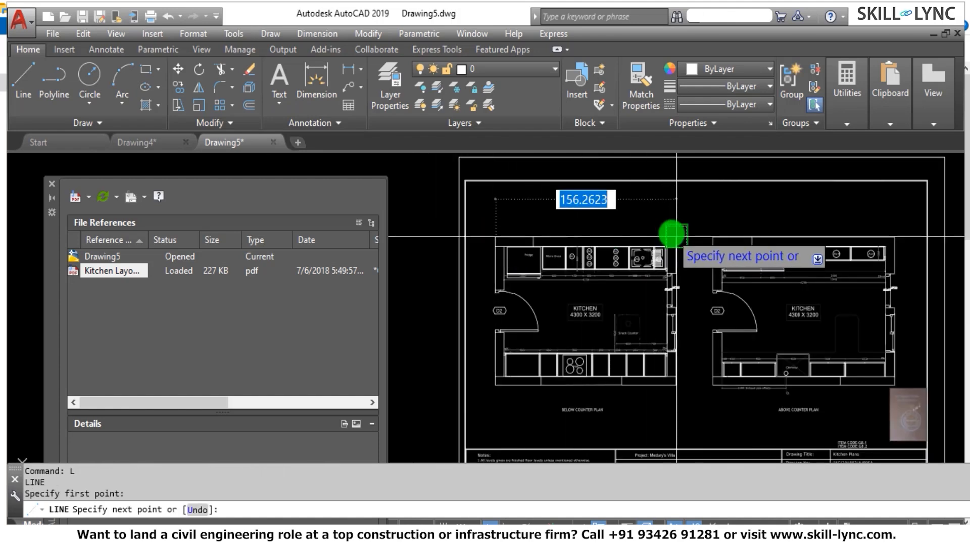
pyautogui.scroll(2, 672, 233)
pyautogui.scroll(1, 677, 237)
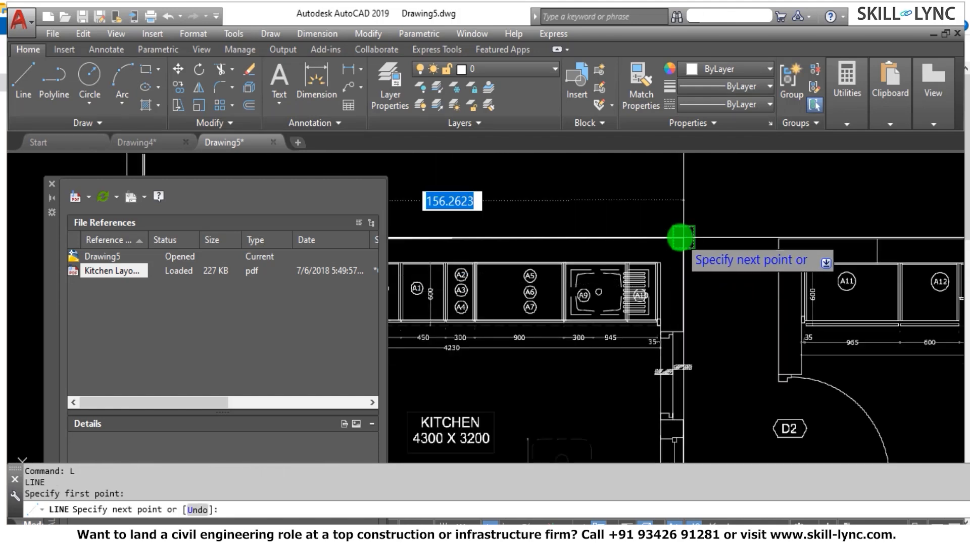
pyautogui.click(681, 324)
# Continue the line across the right wall's end and up its inner face to the inner upper-right corner.
pyautogui.scroll(2, 679, 324)
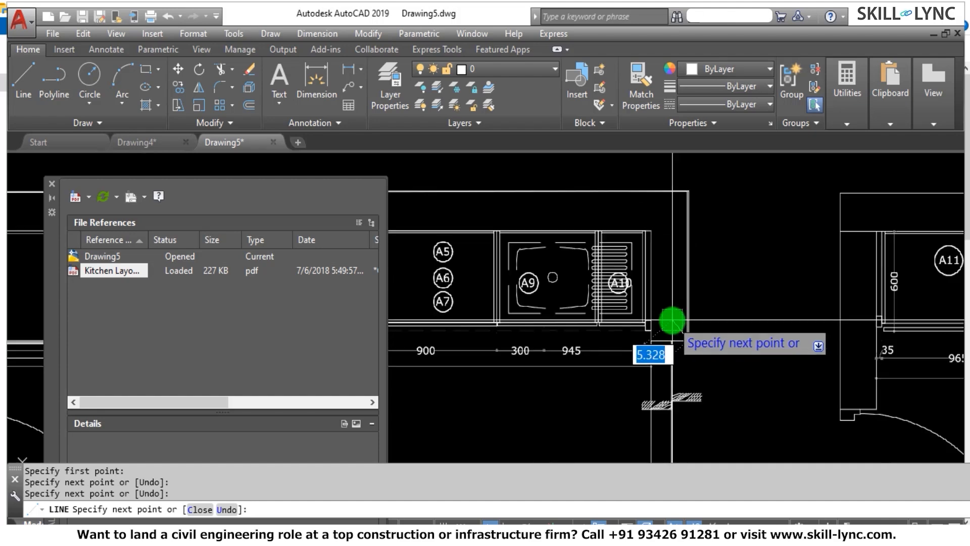
pyautogui.scroll(4, 672, 320)
pyautogui.click(652, 340)
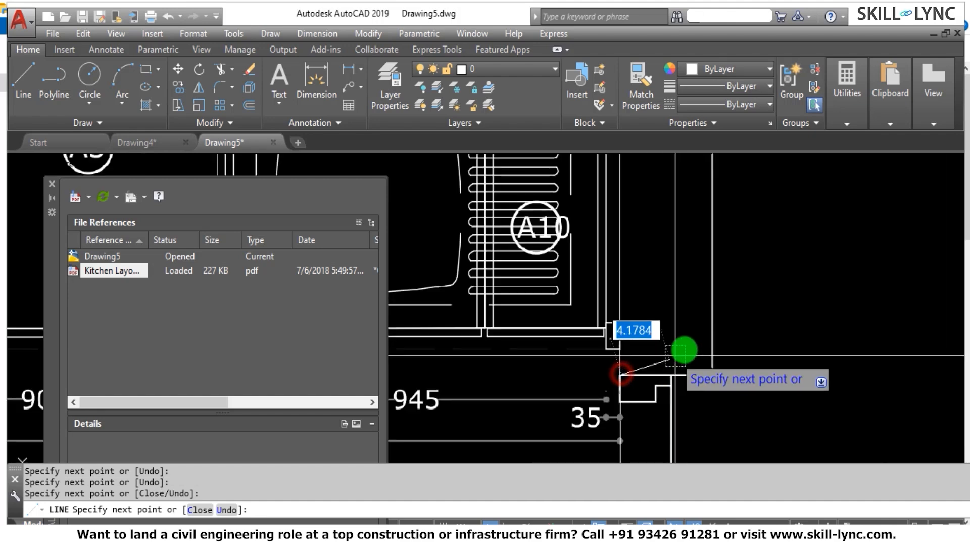
pyautogui.scroll(-3, 684, 328)
pyautogui.scroll(1, 671, 253)
pyautogui.click(661, 251)
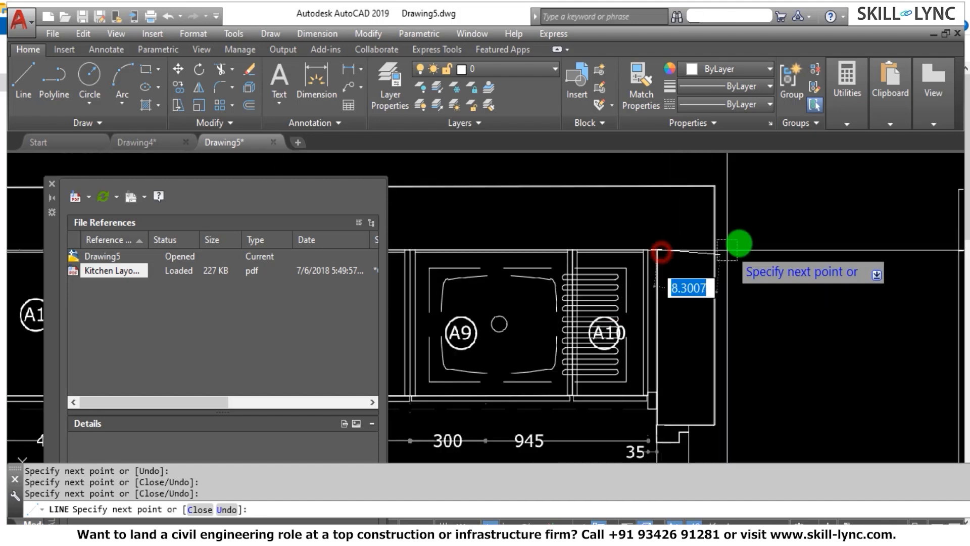
# Continue the line along the top wall's inner face, down the left wall's inner face and across that wall's end.
pyautogui.scroll(-3, 707, 243)
pyautogui.scroll(2, 551, 263)
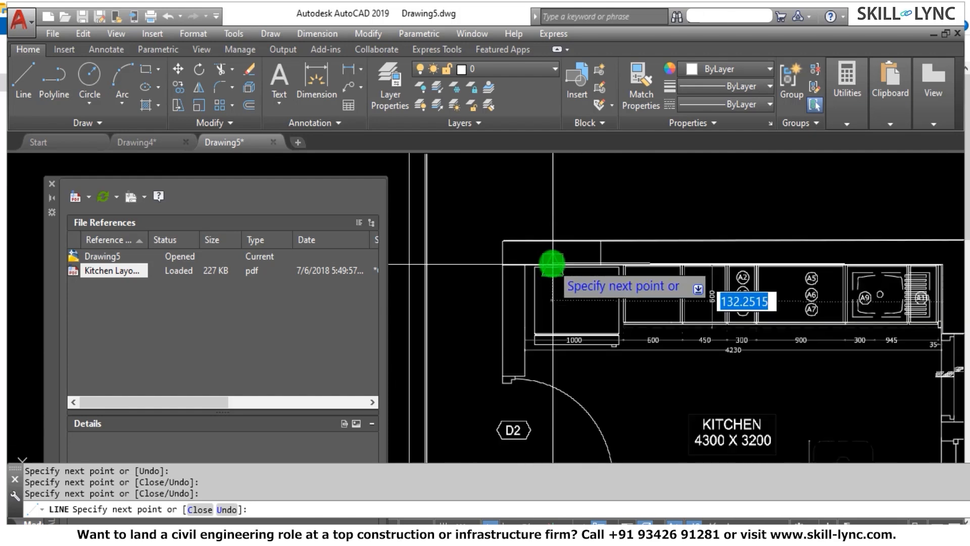
pyautogui.scroll(3, 552, 262)
pyautogui.click(486, 274)
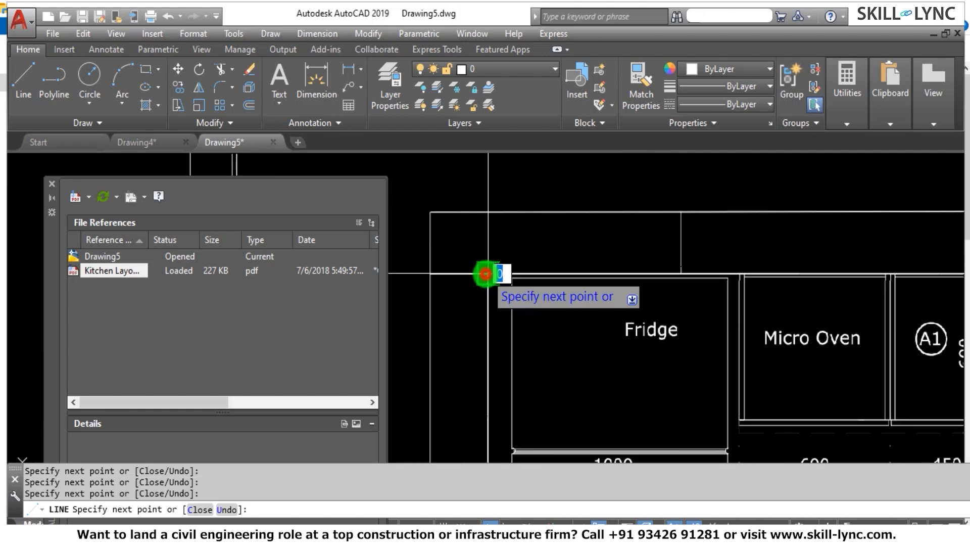
pyautogui.scroll(-4, 502, 231)
pyautogui.scroll(3, 502, 332)
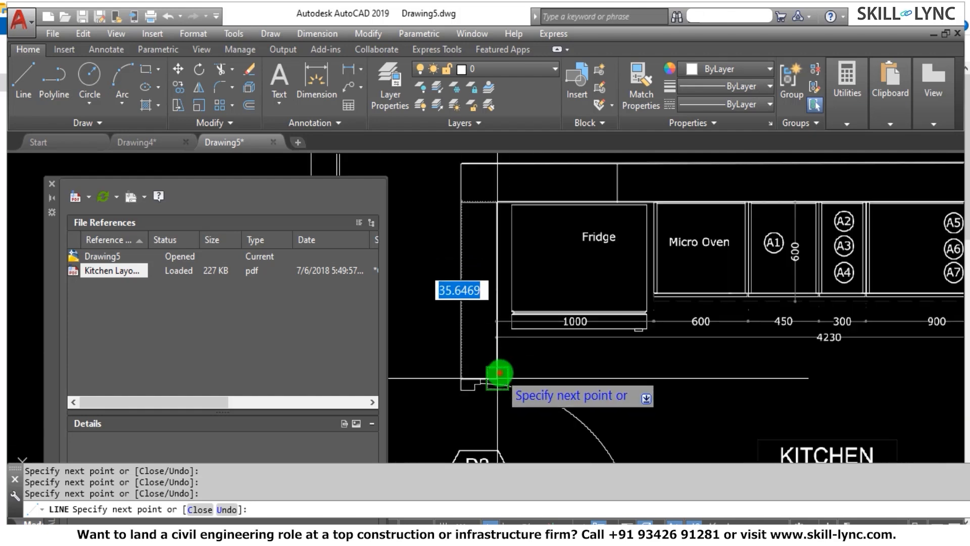
pyautogui.click(459, 374)
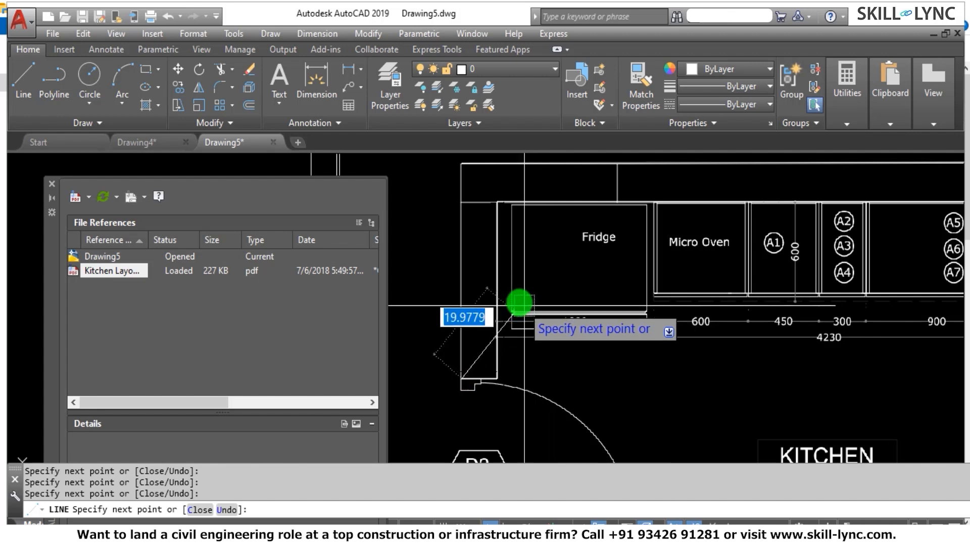
# End the Line command and create a new layer named Wall.
pyautogui.click(491, 70)
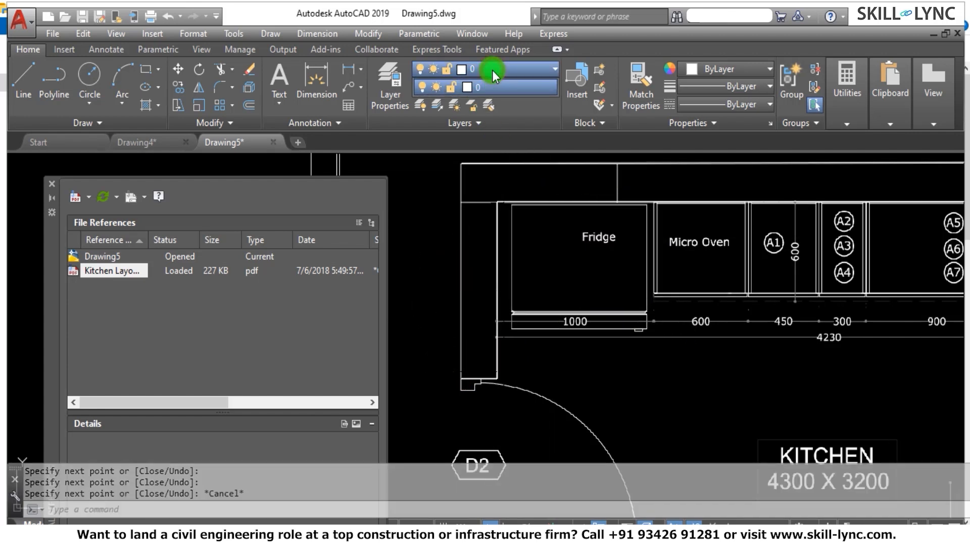
pyautogui.click(492, 70)
pyautogui.press('Escape')
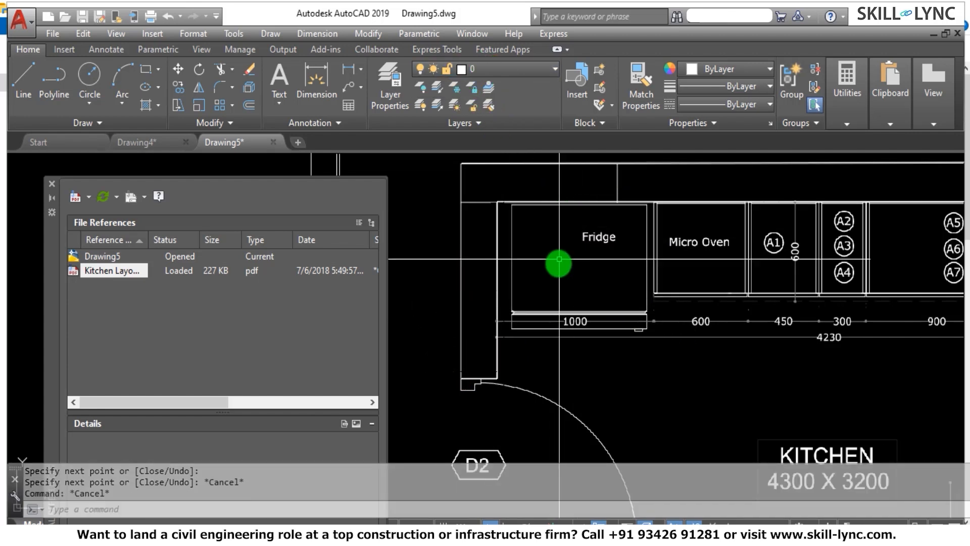
pyautogui.press('Escape')
pyautogui.scroll(-2, 566, 233)
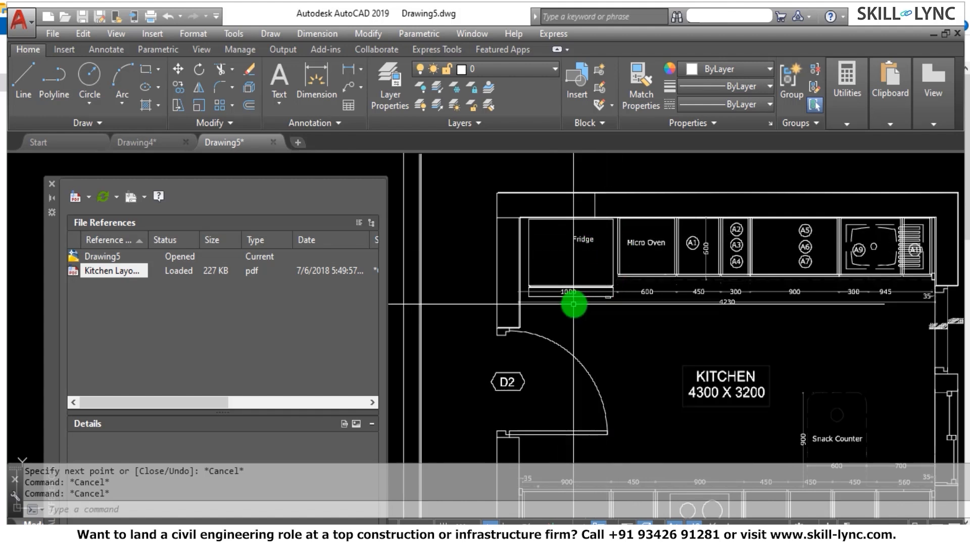
pyautogui.click(382, 92)
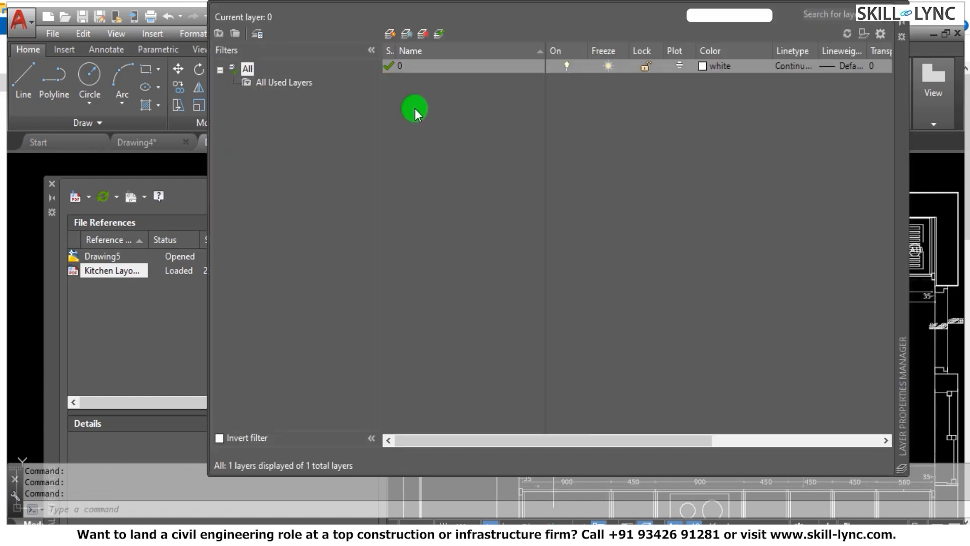
pyautogui.click(389, 34)
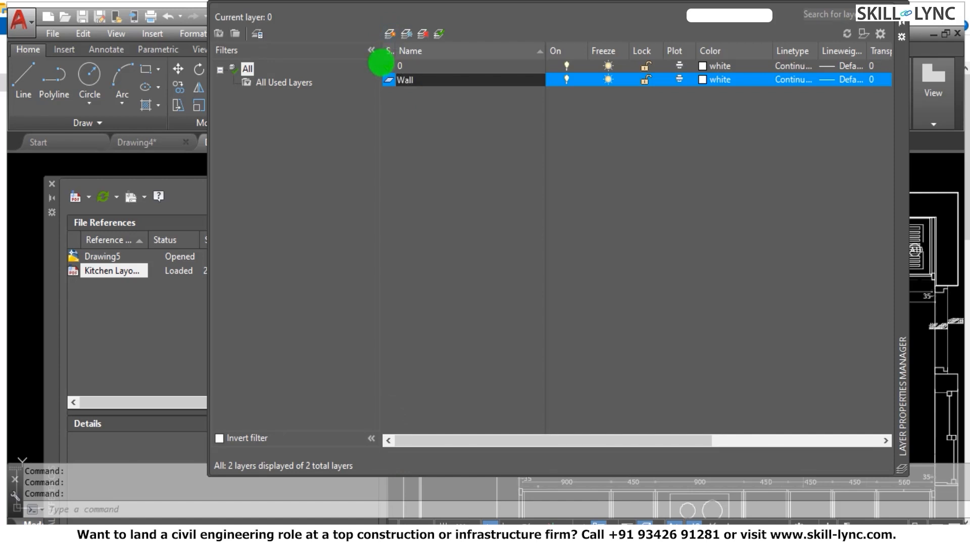
# Set the Wall layer's color to index 10 and make Wall the current layer.
pyautogui.click(702, 81)
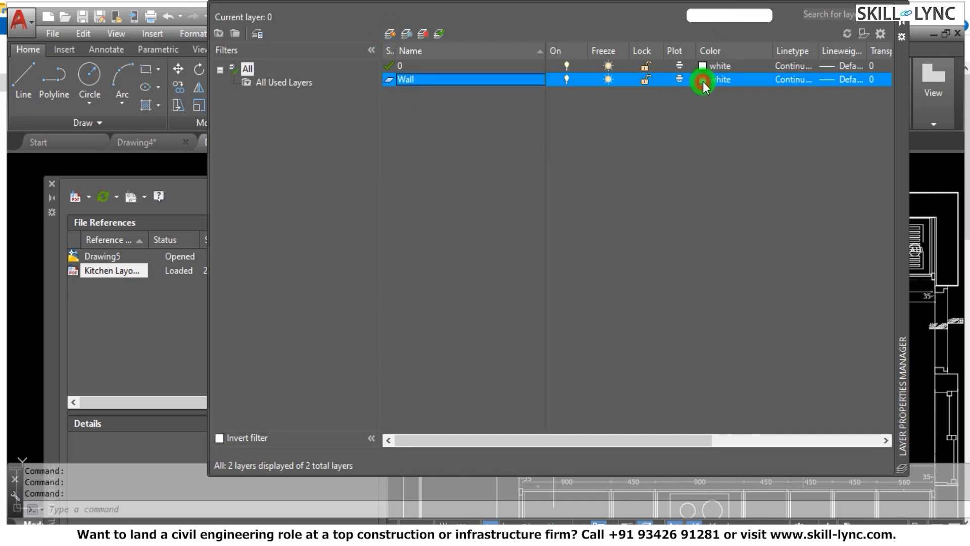
pyautogui.click(383, 243)
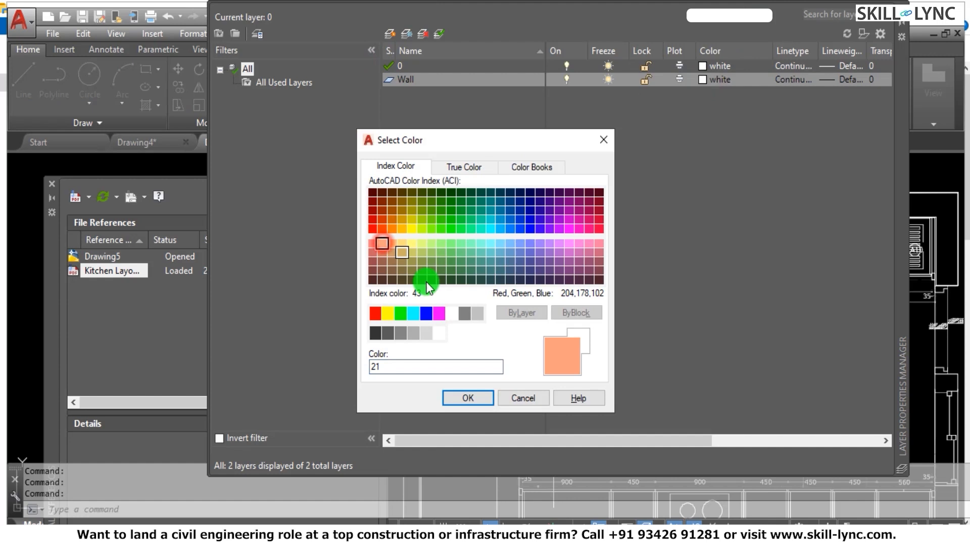
pyautogui.click(372, 230)
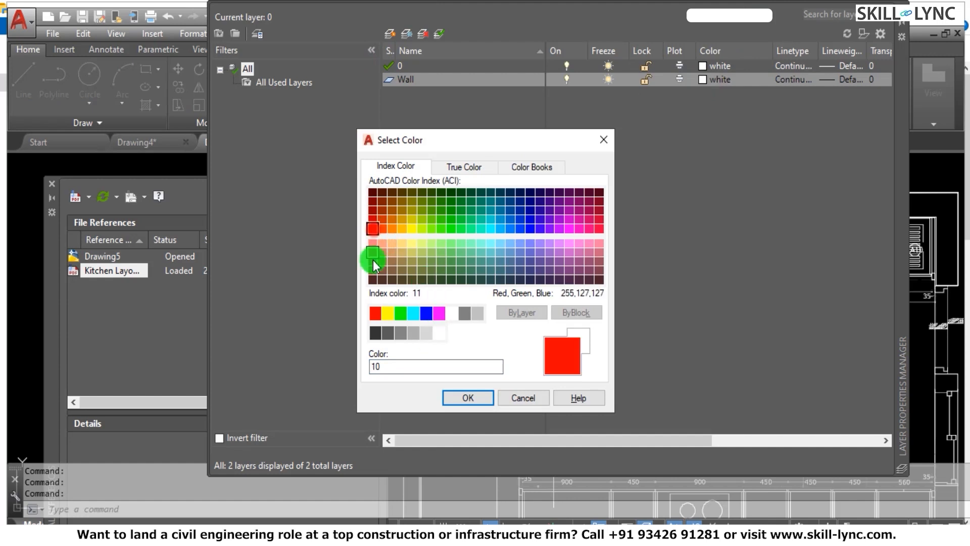
pyautogui.click(458, 398)
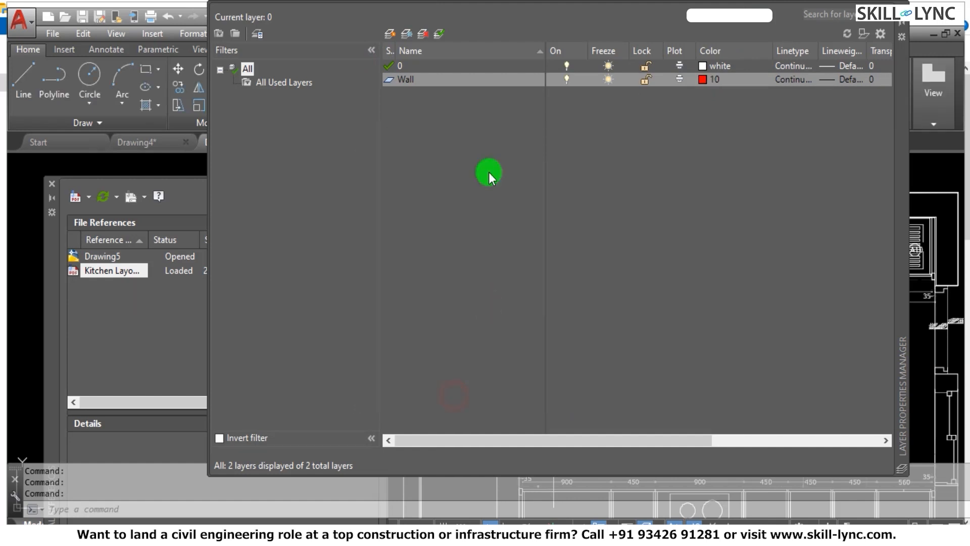
pyautogui.rightClick(468, 86)
pyautogui.click(508, 130)
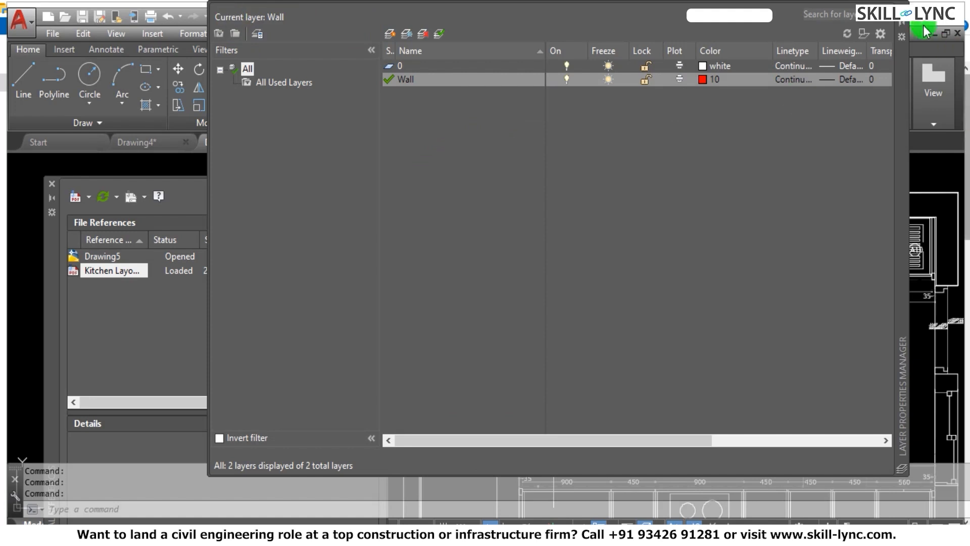
# Unload the Kitchen Layout PDF underlay and close the external references list.
pyautogui.click(206, 260)
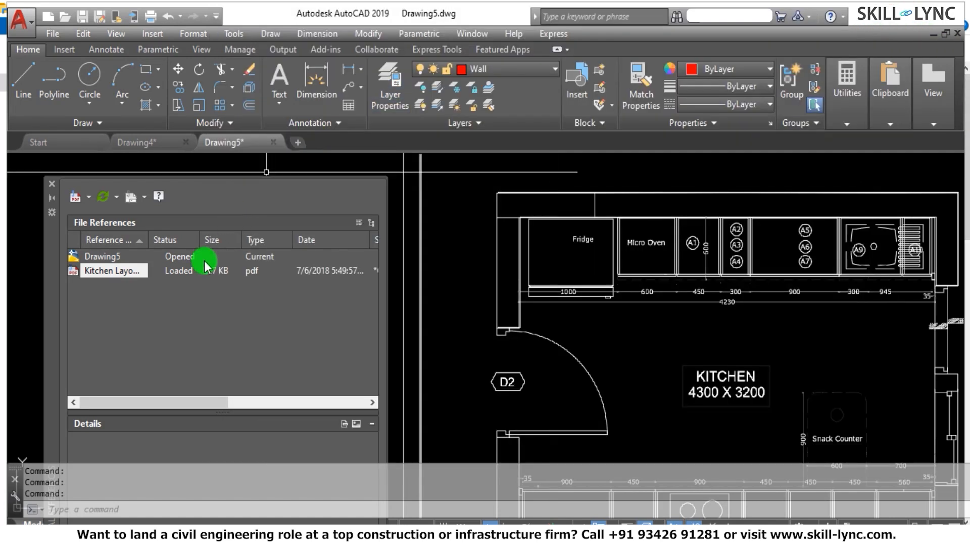
pyautogui.rightClick(122, 281)
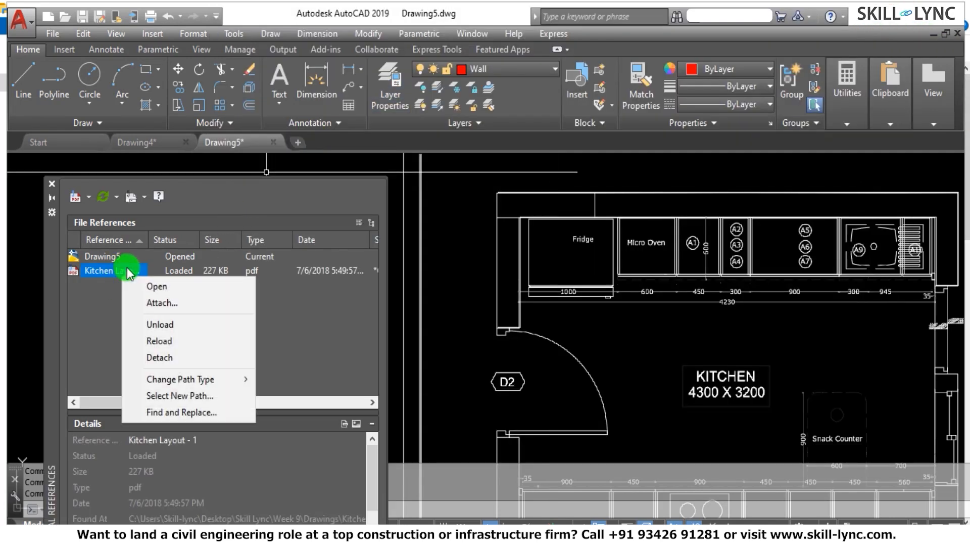
pyautogui.click(181, 328)
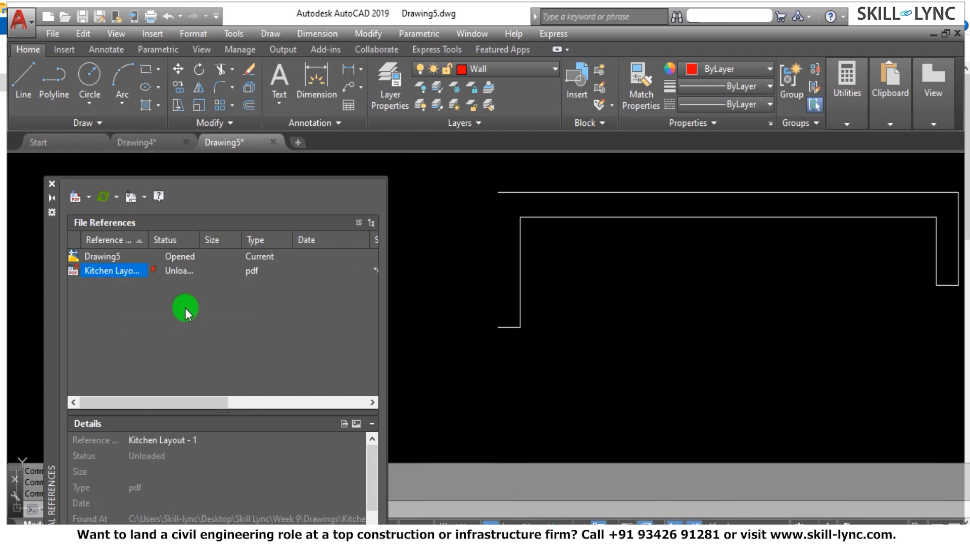
pyautogui.click(52, 184)
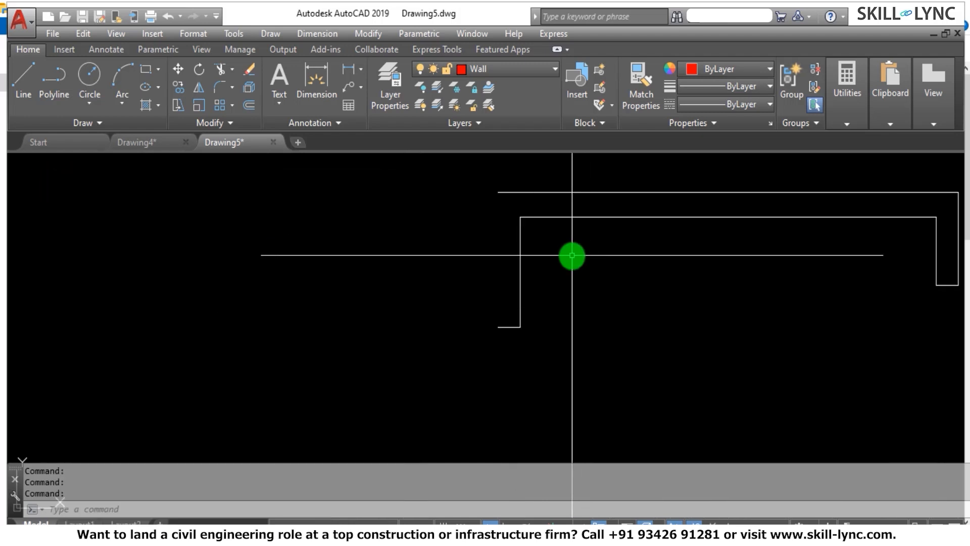
# Draw a line up the left wall's outer face, from the wall end's outer corner to the upper-left corner.
pyautogui.write('L')
pyautogui.press('Return')
pyautogui.click(498, 326)
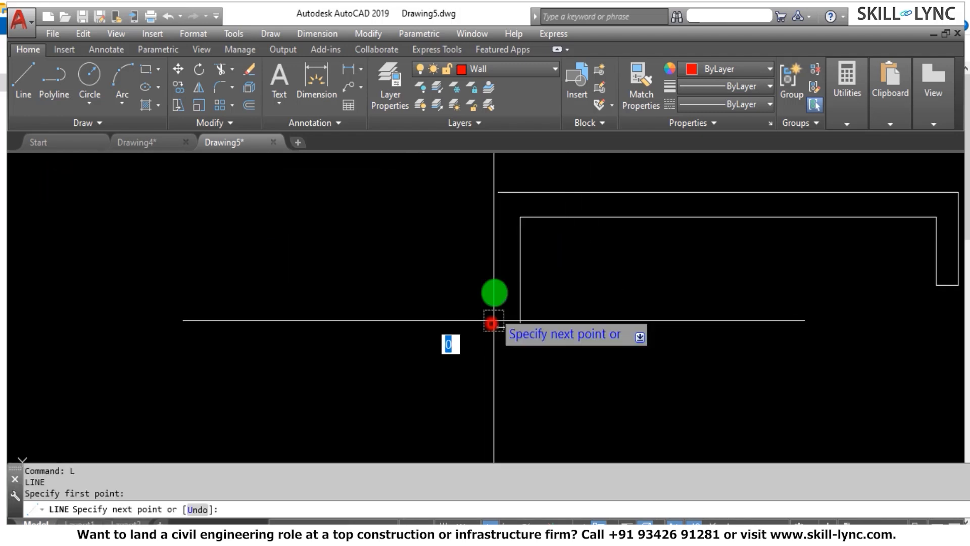
pyautogui.click(498, 192)
pyautogui.press('Escape')
pyautogui.press('Escape')
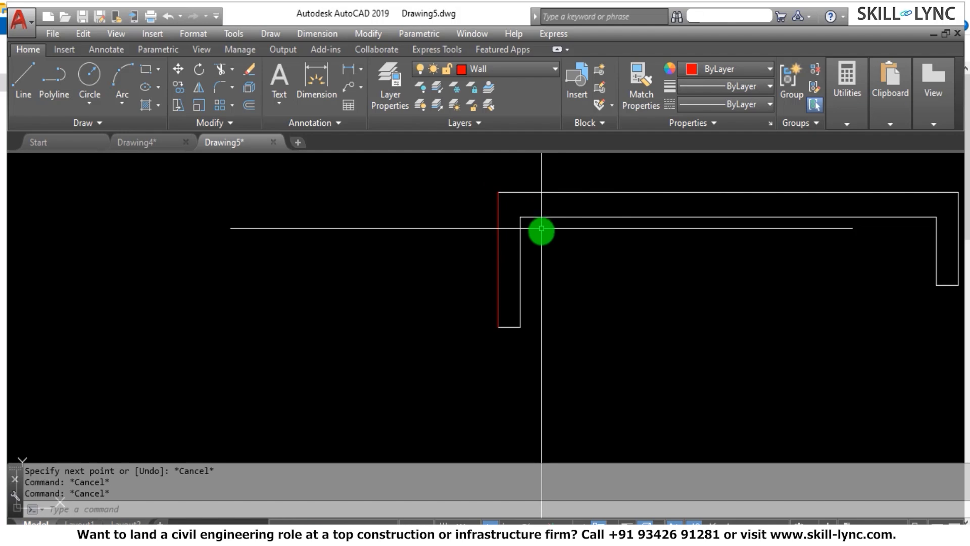
# Match the properties of the red left wall line onto the traced white wall lines.
pyautogui.write('ma')
pyautogui.press('Return')
pyautogui.click(498, 233)
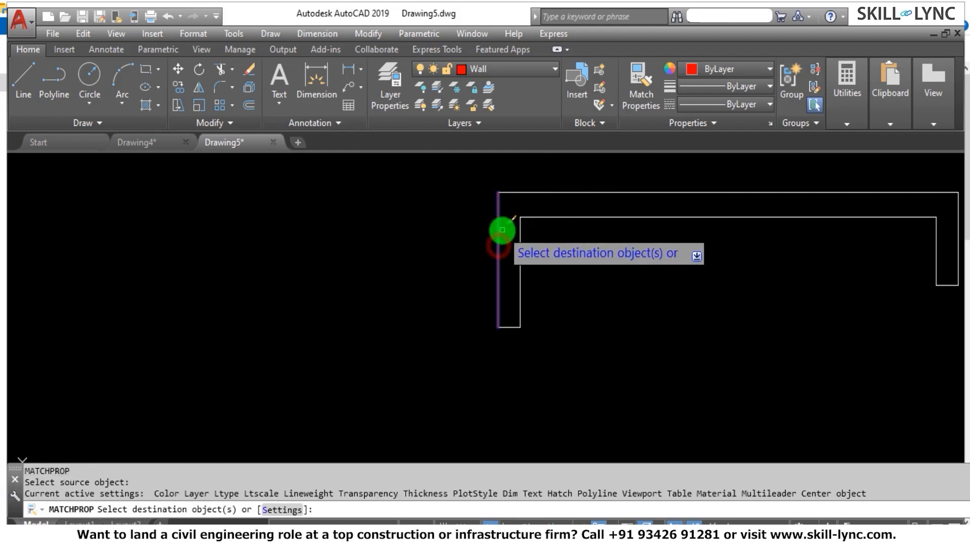
pyautogui.scroll(-5, 500, 227)
pyautogui.click(695, 264)
pyautogui.click(479, 182)
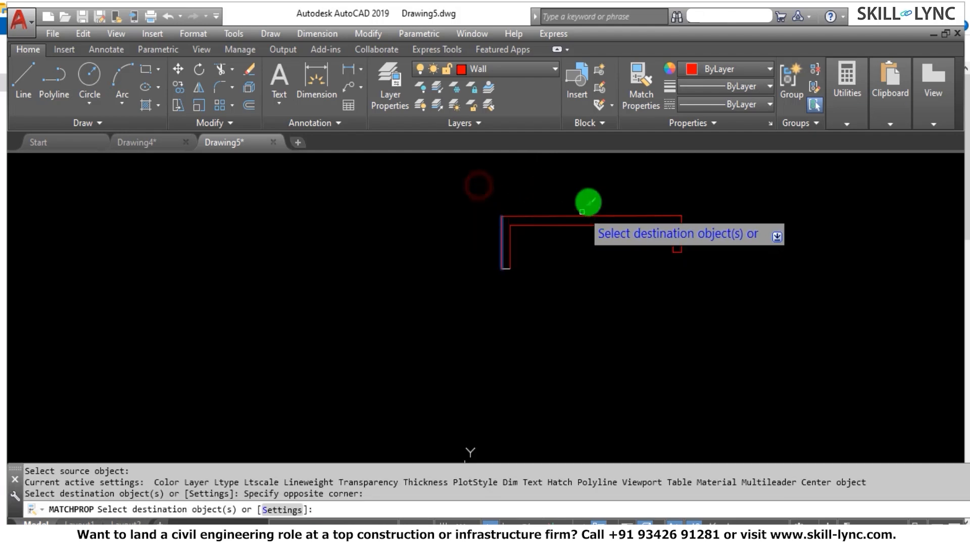
pyautogui.rightClick(578, 178)
pyautogui.click(611, 204)
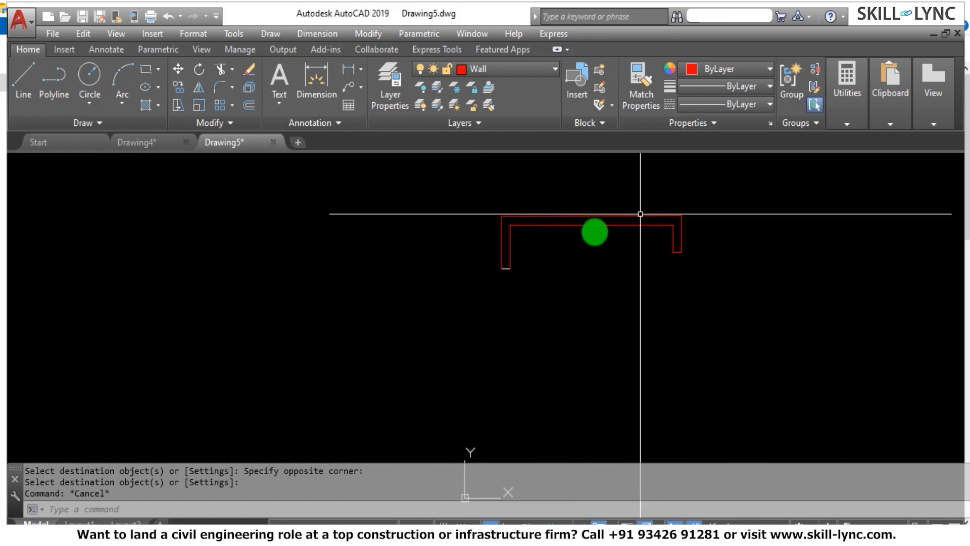
# Match the properties of the top wall's inner line onto the short line across the left wall's end.
pyautogui.scroll(3, 538, 233)
pyautogui.press('Return')
pyautogui.click(534, 214)
pyautogui.click(520, 273)
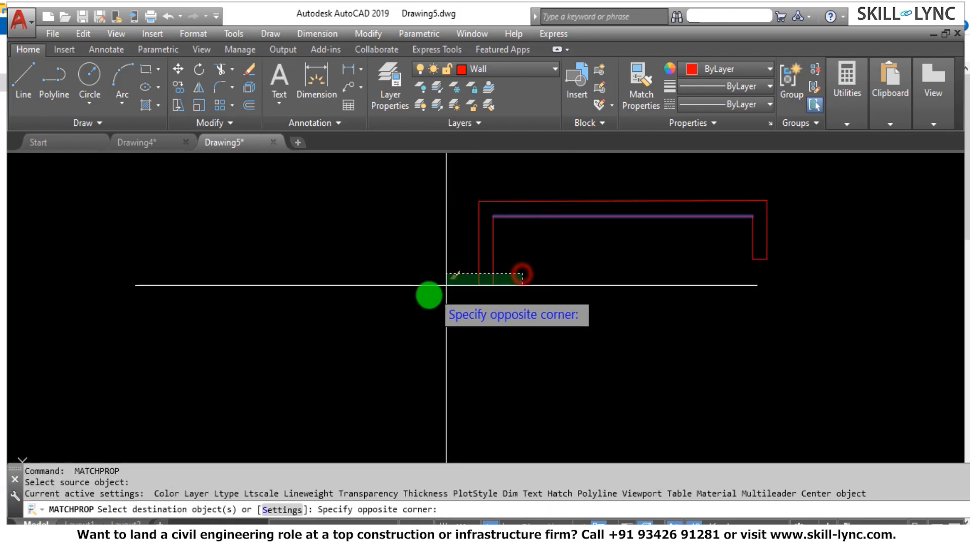
pyautogui.click(429, 303)
pyautogui.press('Escape')
pyautogui.press('Escape')
pyautogui.scroll(2, 752, 245)
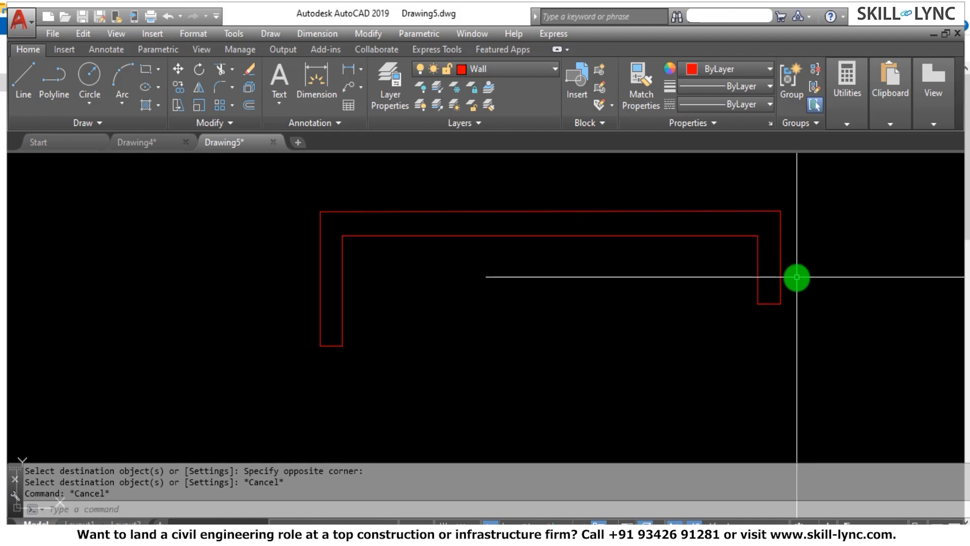
# Reopen the external references list and reload the Kitchen Layout PDF underlay.
pyautogui.write('xre')
pyautogui.press('Return')
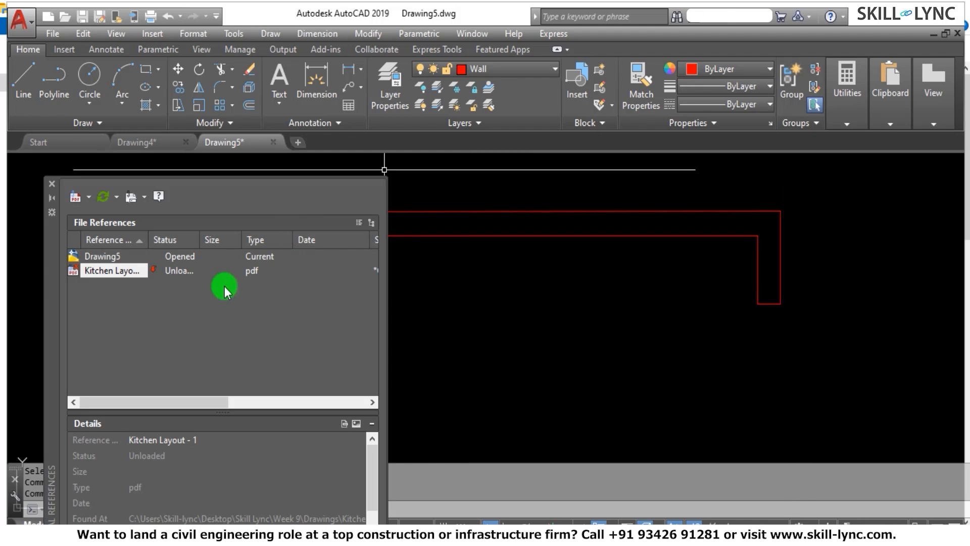
pyautogui.rightClick(110, 273)
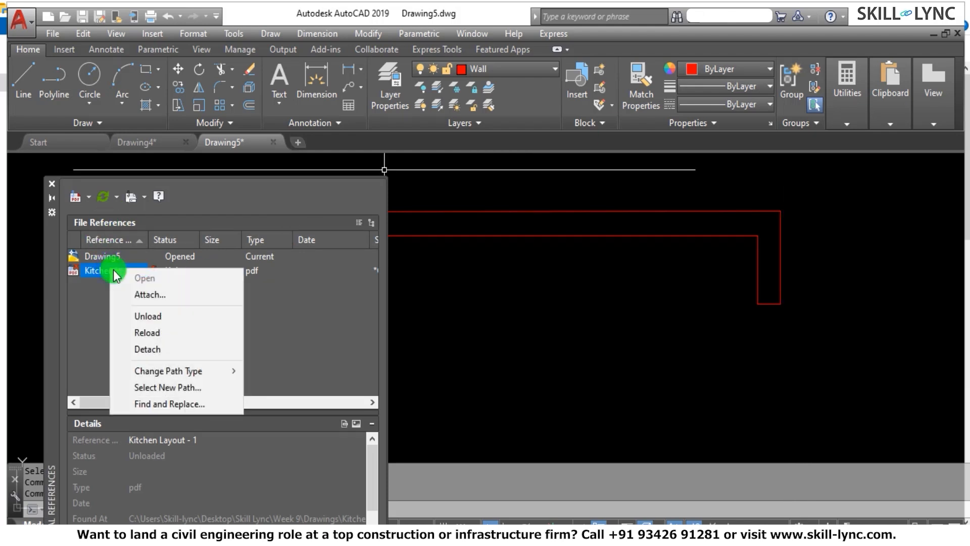
pyautogui.click(147, 333)
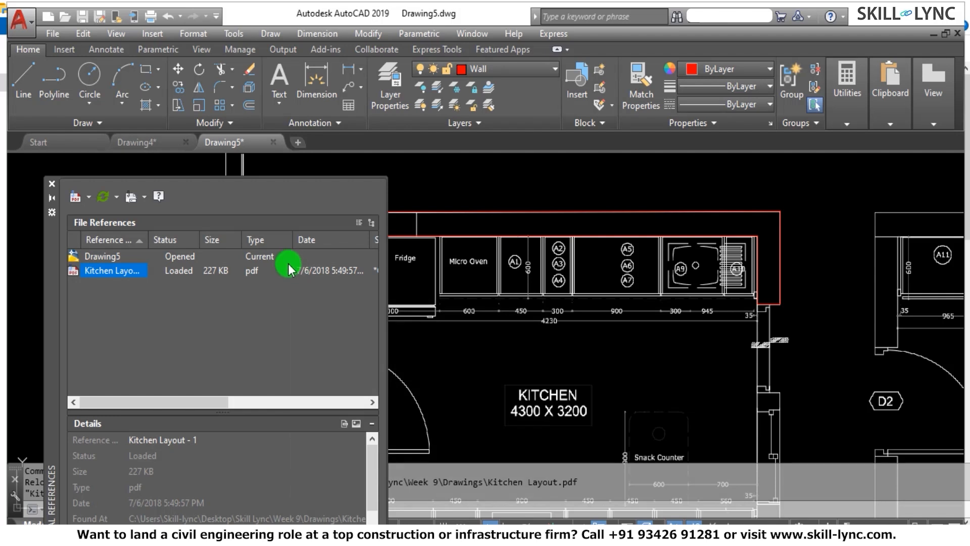
# Review the Kitchen Layout reference's options, including Detach, and compare the red wall trace with the underlay.
pyautogui.rightClick(120, 274)
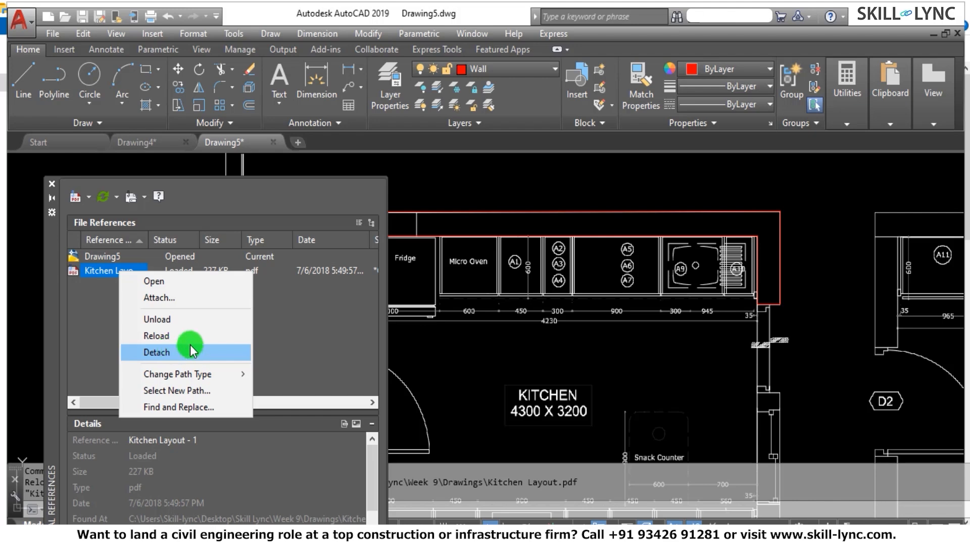
pyautogui.click(569, 336)
pyautogui.scroll(-6, 617, 298)
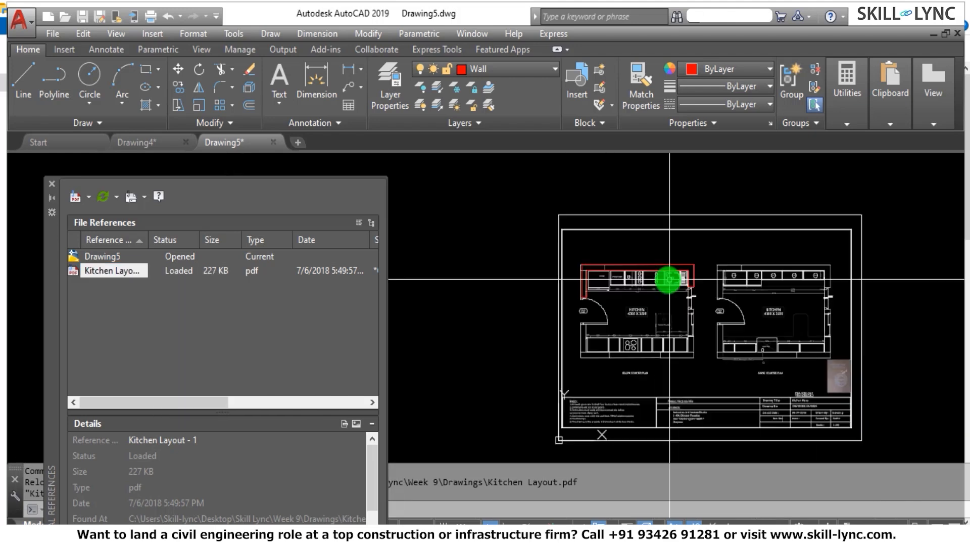
pyautogui.scroll(5, 668, 278)
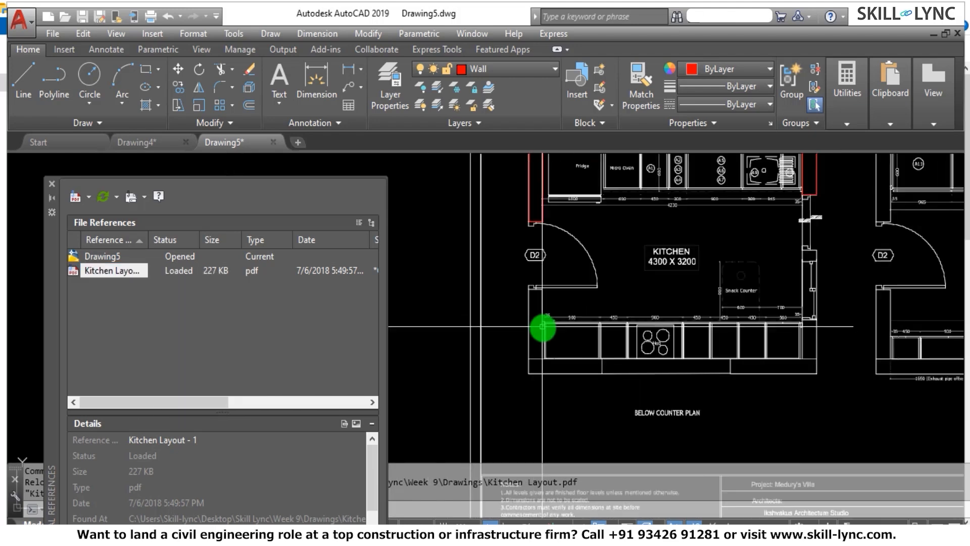
pyautogui.scroll(2, 556, 219)
pyautogui.scroll(-4, 544, 249)
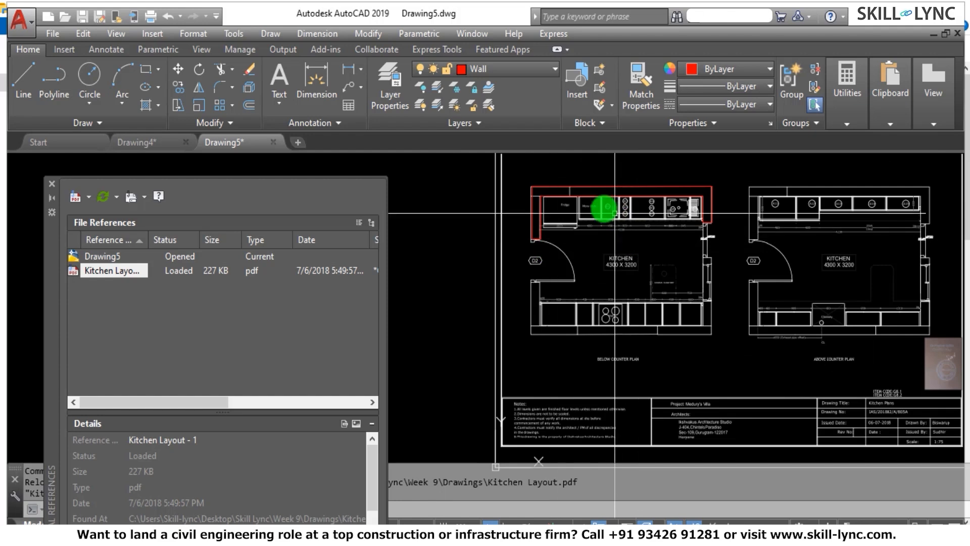
pyautogui.scroll(5, 536, 212)
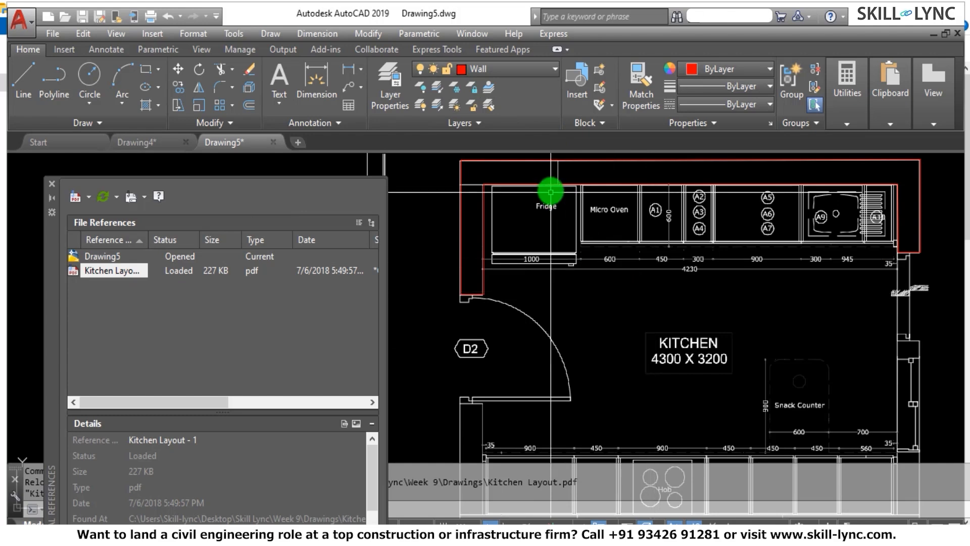
pyautogui.scroll(4, 550, 192)
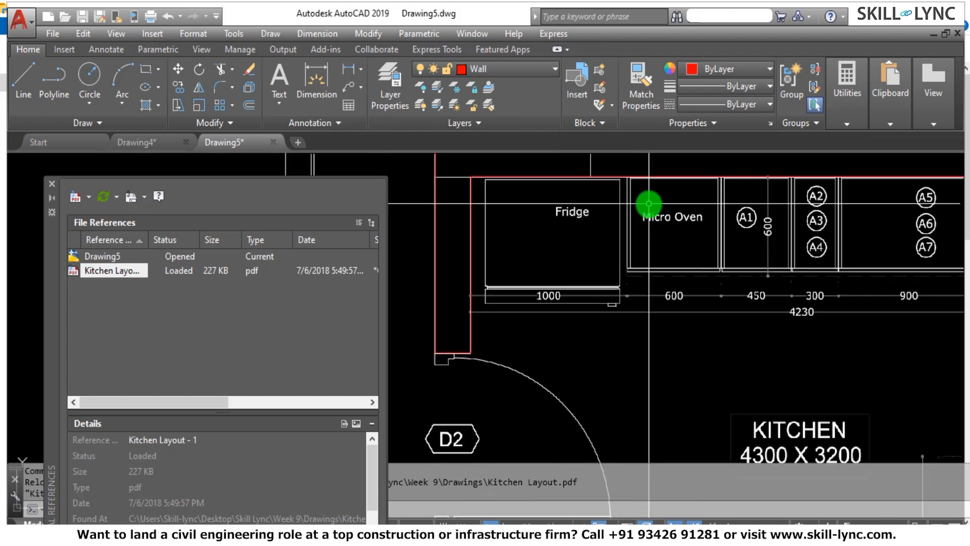
# Examine the counters and their printed dimensions in the Below Counter Plan.
pyautogui.press('Escape')
pyautogui.scroll(2, 633, 169)
pyautogui.scroll(-2, 657, 173)
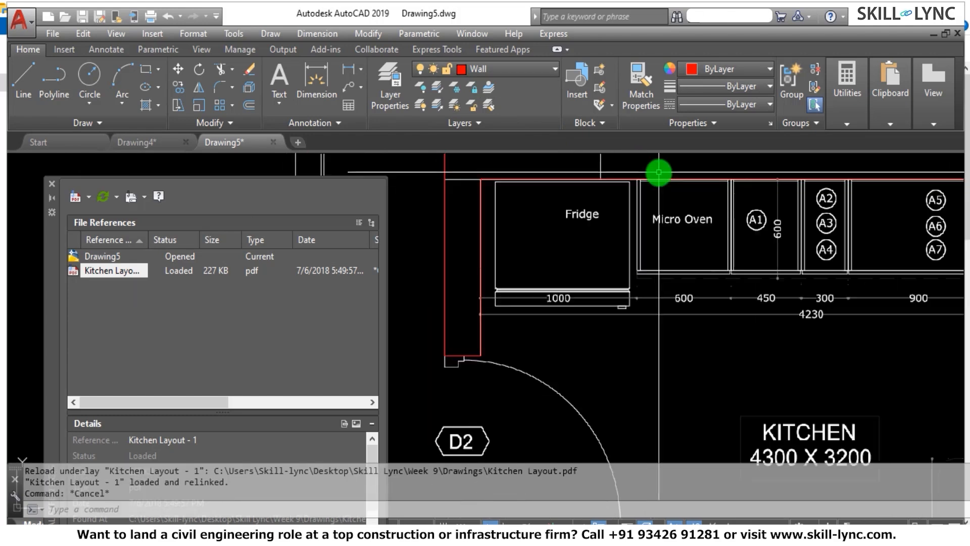
pyautogui.press('Escape')
pyautogui.press('Escape')
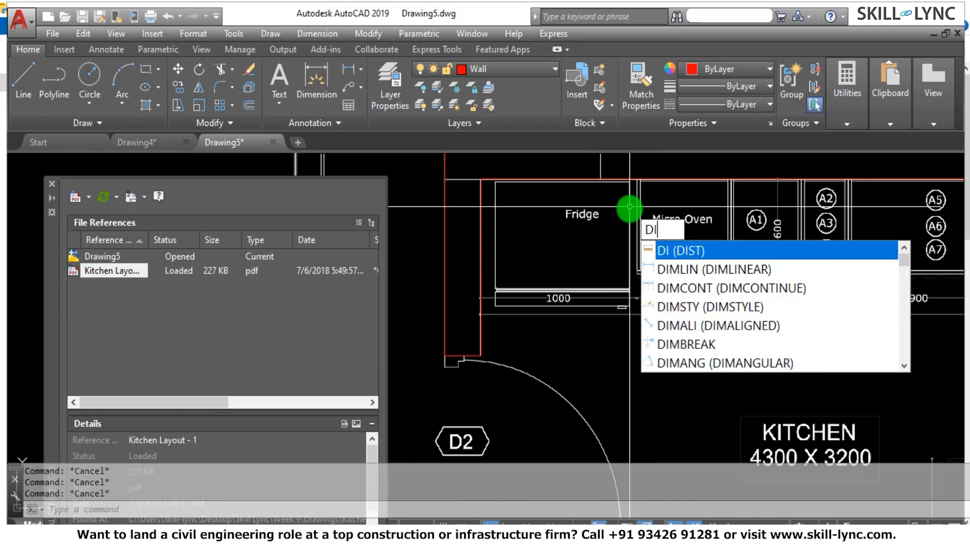
pyautogui.press('Return')
pyautogui.scroll(-2, 526, 286)
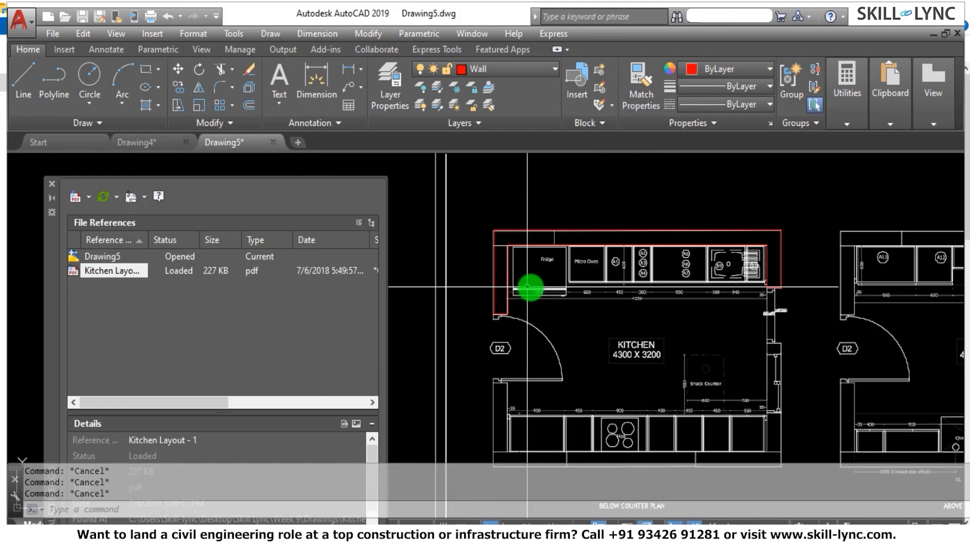
pyautogui.scroll(-1, 559, 357)
pyautogui.scroll(1, 559, 402)
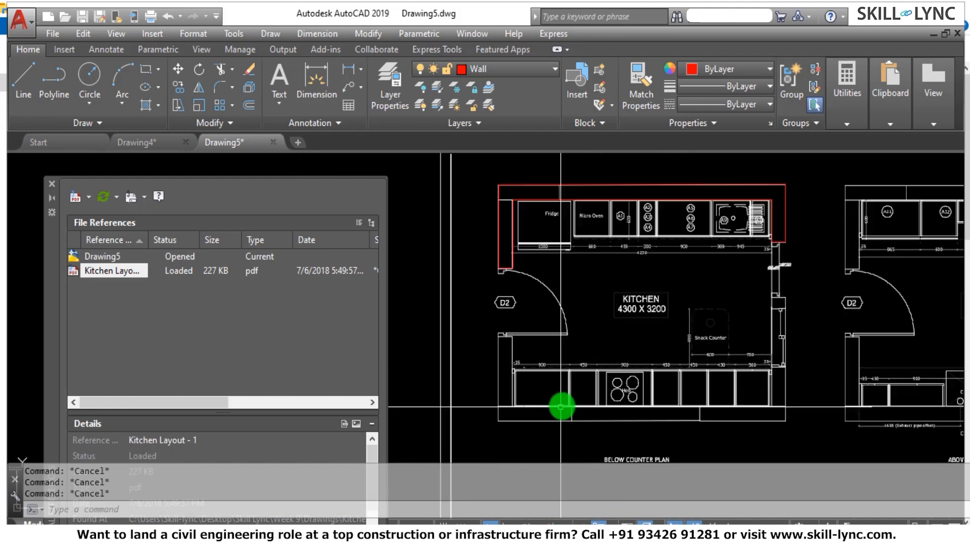
pyautogui.scroll(2, 626, 319)
pyautogui.scroll(-2, 636, 307)
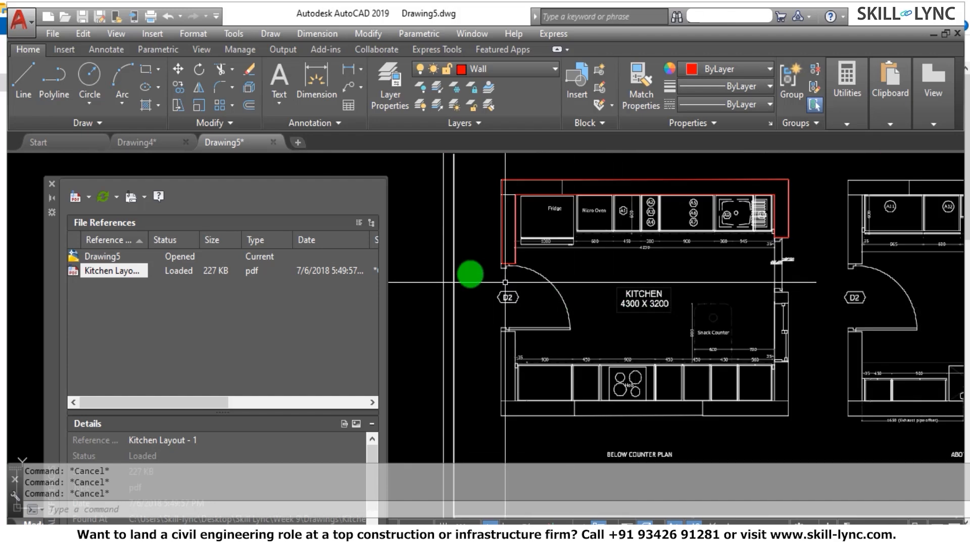
pyautogui.scroll(2, 469, 274)
pyautogui.scroll(-2, 595, 212)
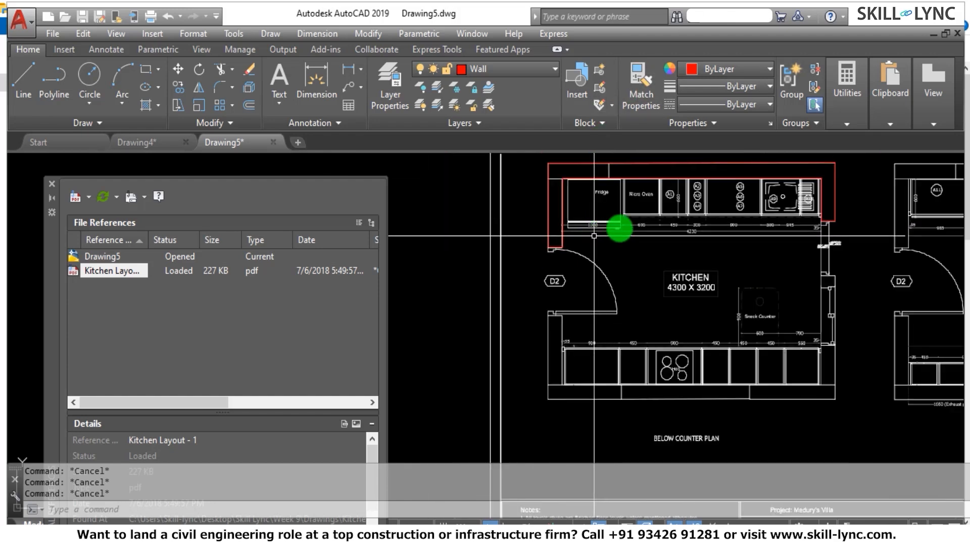
# Place a linear dimension across the counter unit marked 450, right of the Micro Oven in the Below Counter Plan.
pyautogui.scroll(1, 657, 232)
pyautogui.scroll(2, 715, 218)
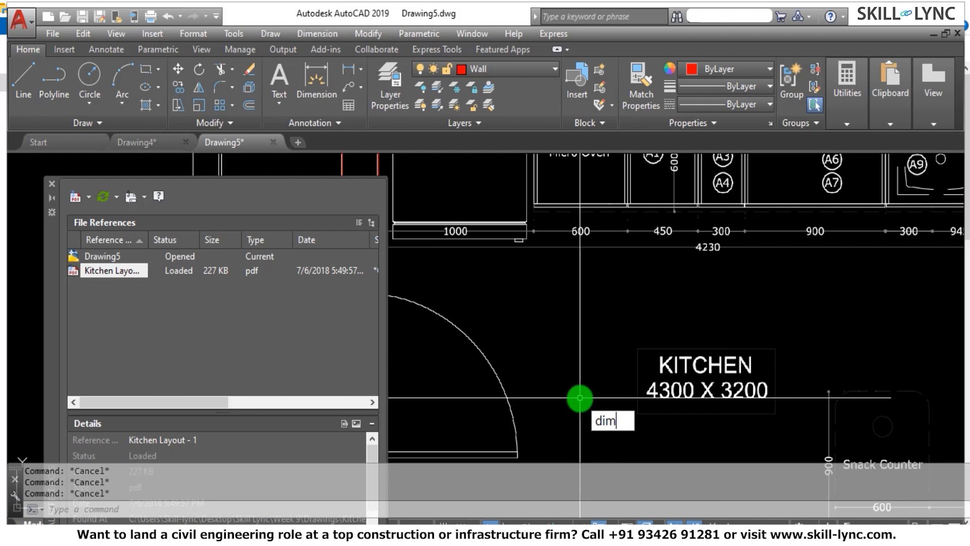
pyautogui.write('DIMLIN')
pyautogui.press('Return')
pyautogui.scroll(4, 651, 210)
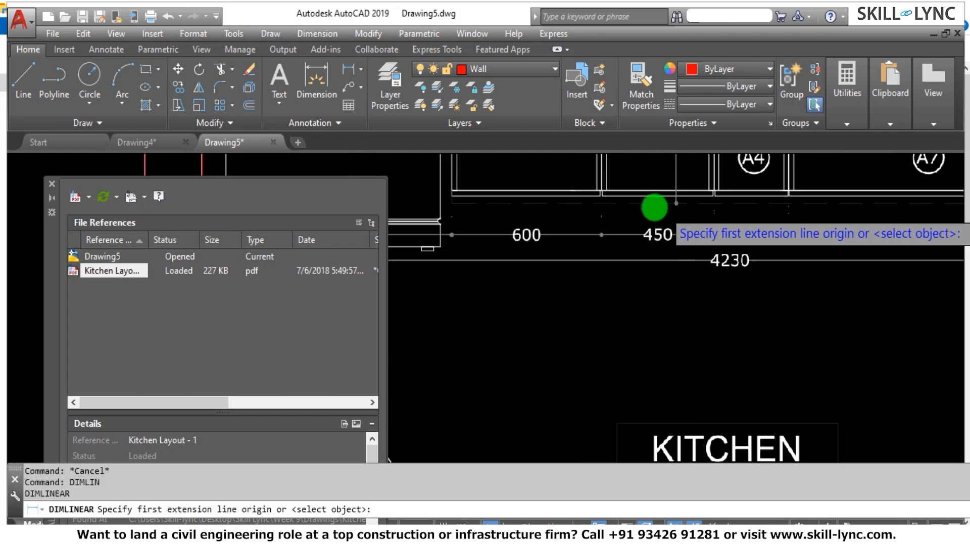
pyautogui.scroll(2, 556, 252)
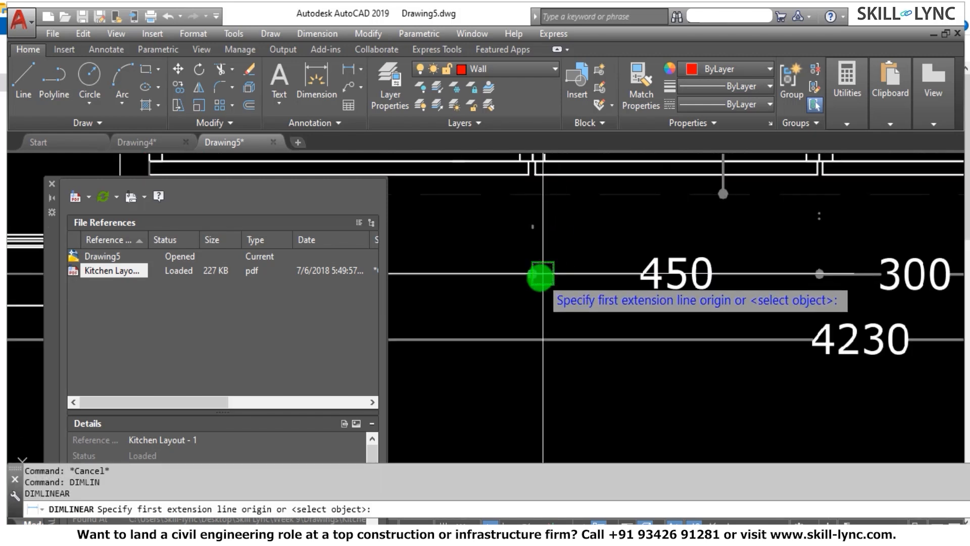
pyautogui.click(530, 279)
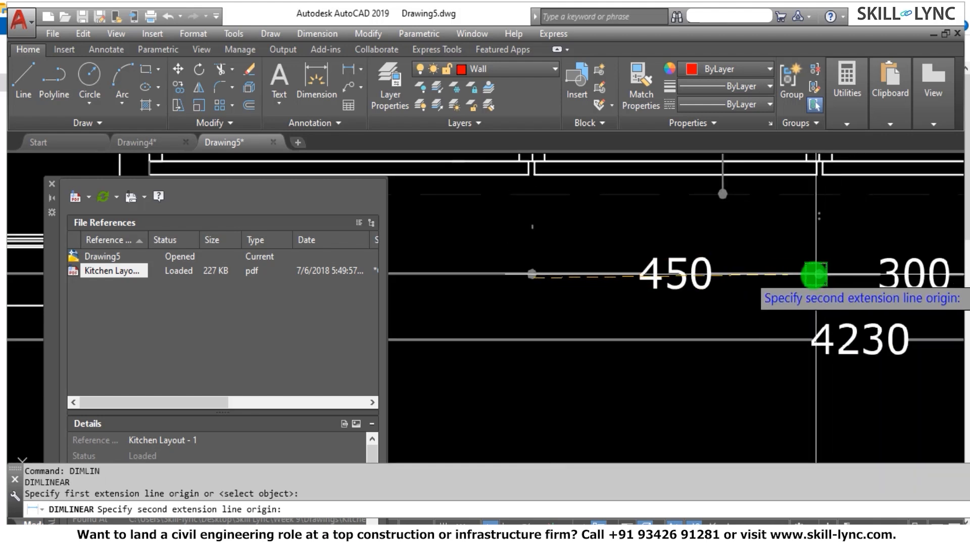
pyautogui.click(814, 274)
pyautogui.scroll(-3, 675, 277)
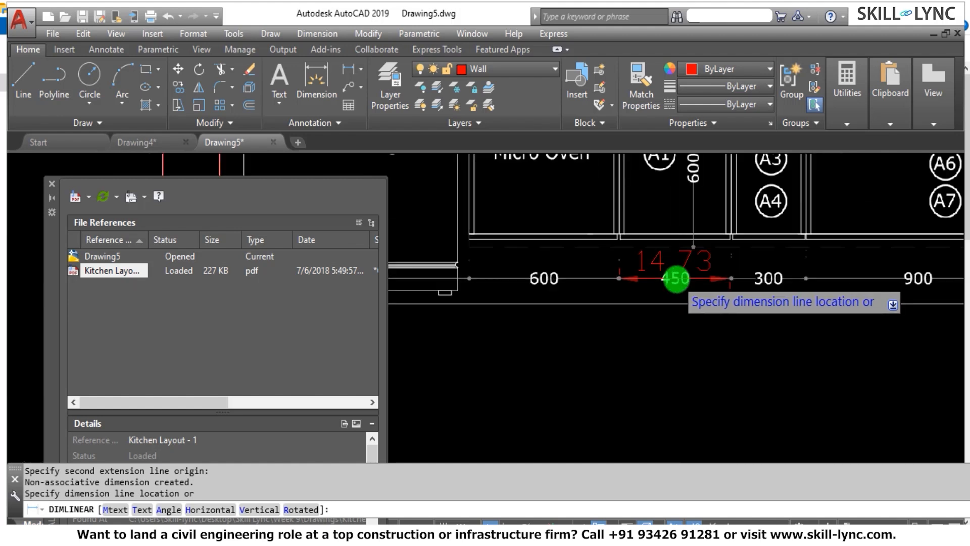
pyautogui.scroll(3, 682, 265)
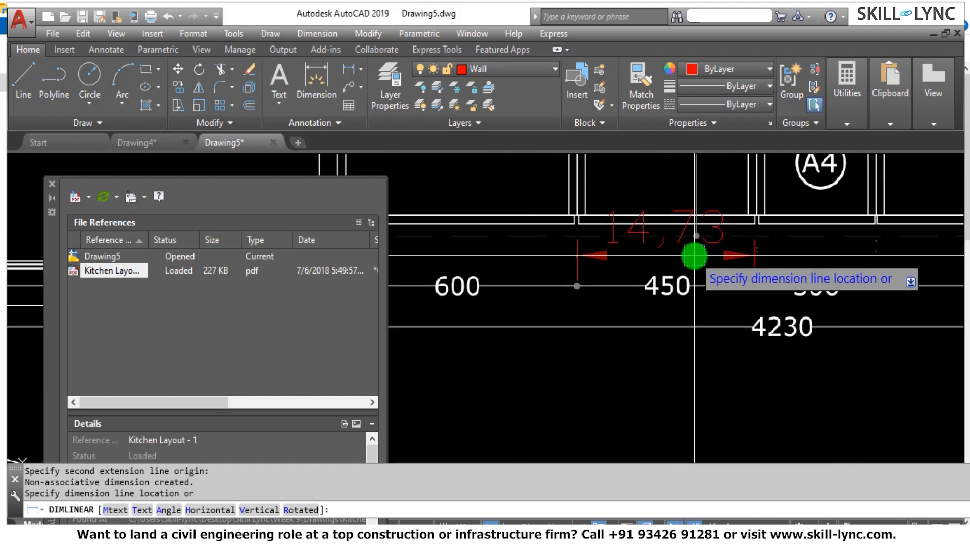
pyautogui.click(695, 256)
# Erase the linear dimension just placed over the printed 450 dimension.
pyautogui.click(695, 255)
pyautogui.click(691, 250)
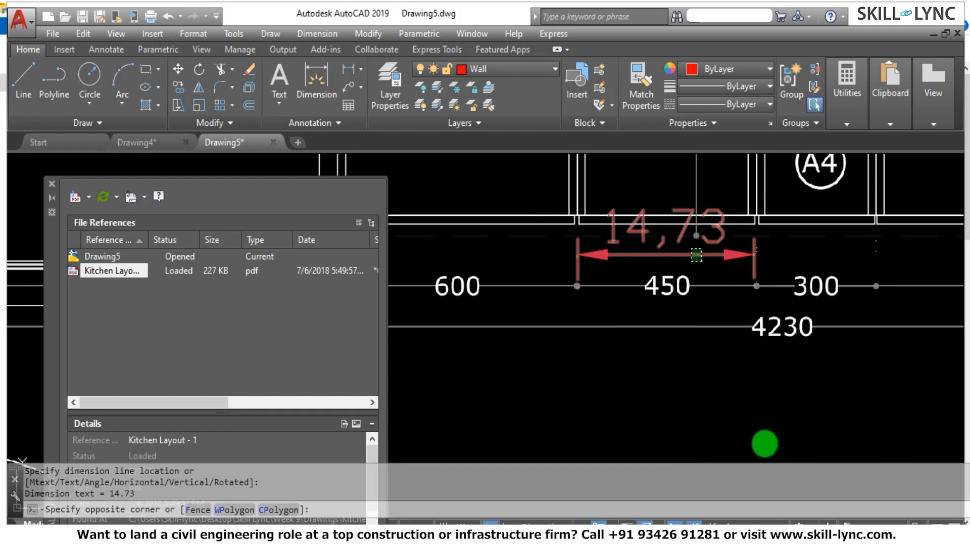
pyautogui.click(693, 249)
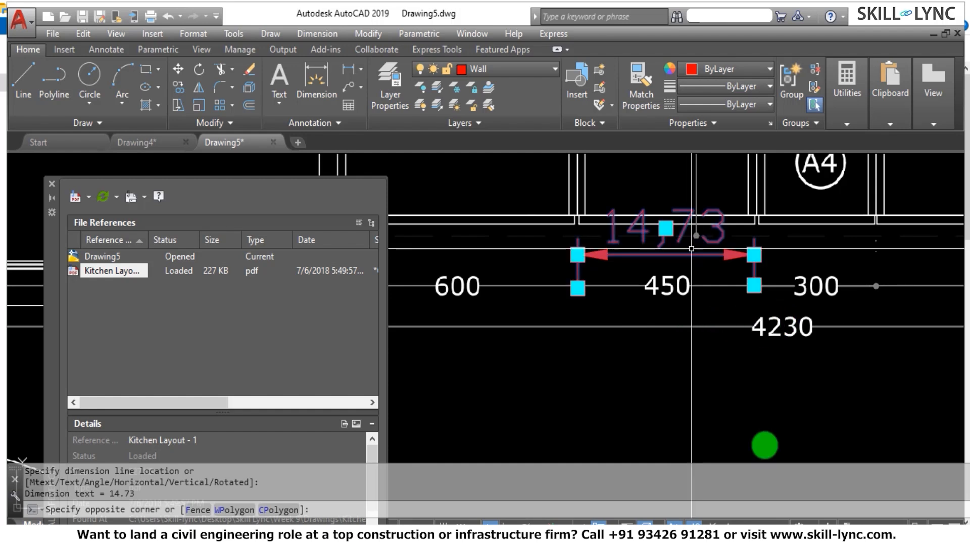
pyautogui.press('Escape')
pyautogui.press('Escape')
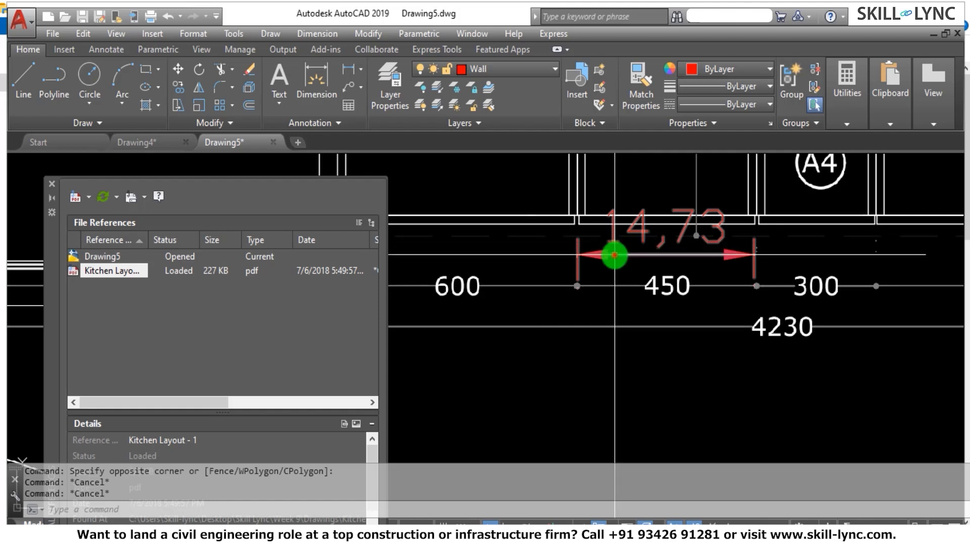
pyautogui.click(612, 256)
pyautogui.write('e')
pyautogui.press('Return')
pyautogui.scroll(-10, 623, 263)
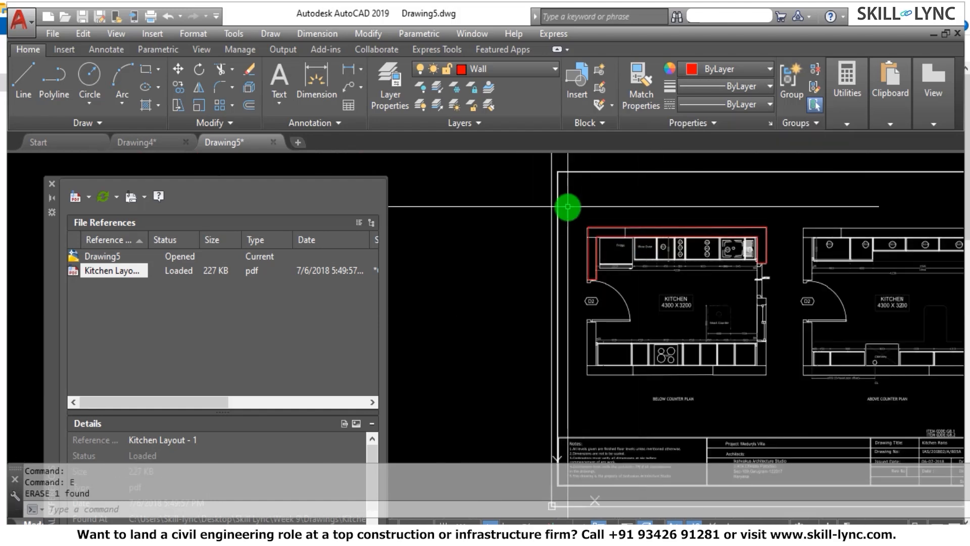
# Erase all the red traced wall lines from the Below Counter Plan, keeping the PDF underlay.
pyautogui.click(570, 206)
pyautogui.click(895, 293)
pyautogui.write('e')
pyautogui.press('Return')
pyautogui.scroll(-5, 603, 266)
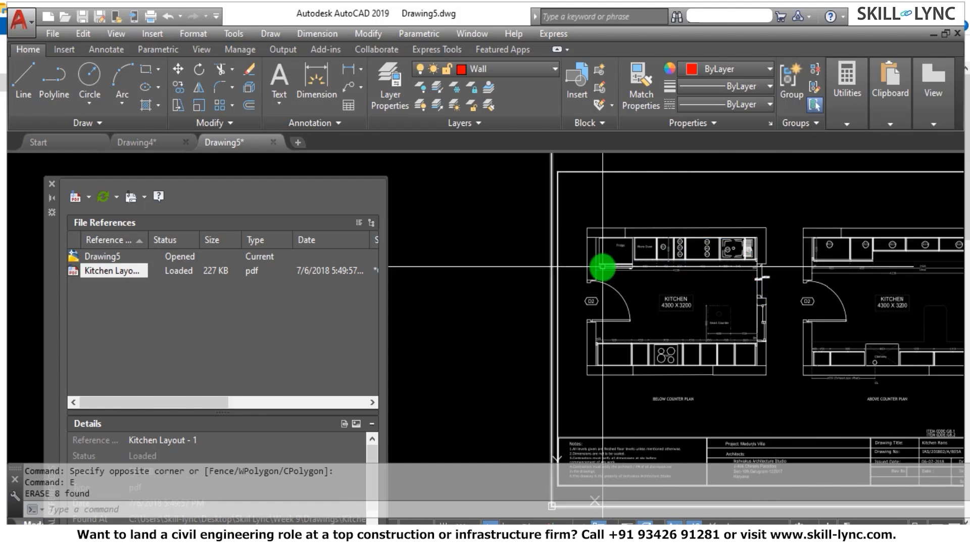
pyautogui.scroll(2, 637, 263)
pyautogui.scroll(2, 515, 297)
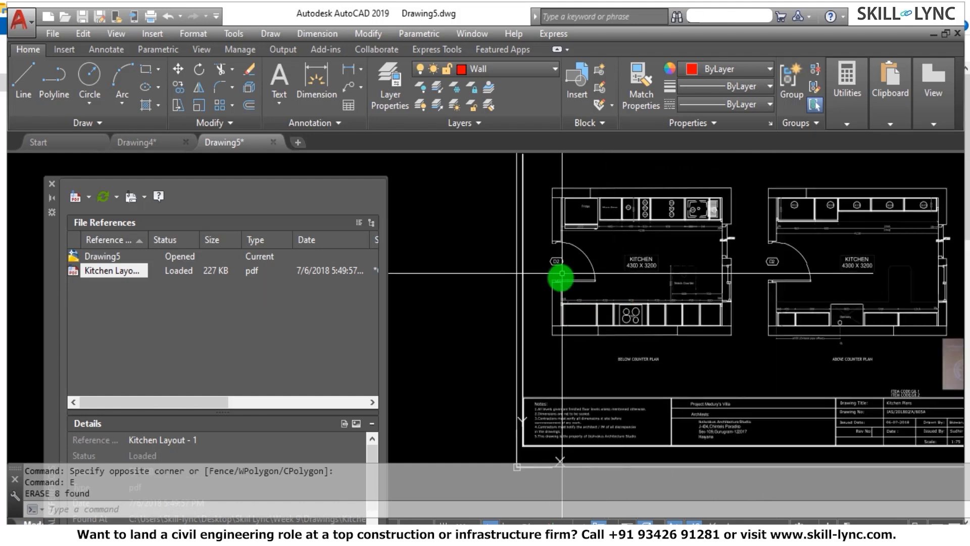
pyautogui.scroll(5, 587, 249)
pyautogui.scroll(3, 615, 325)
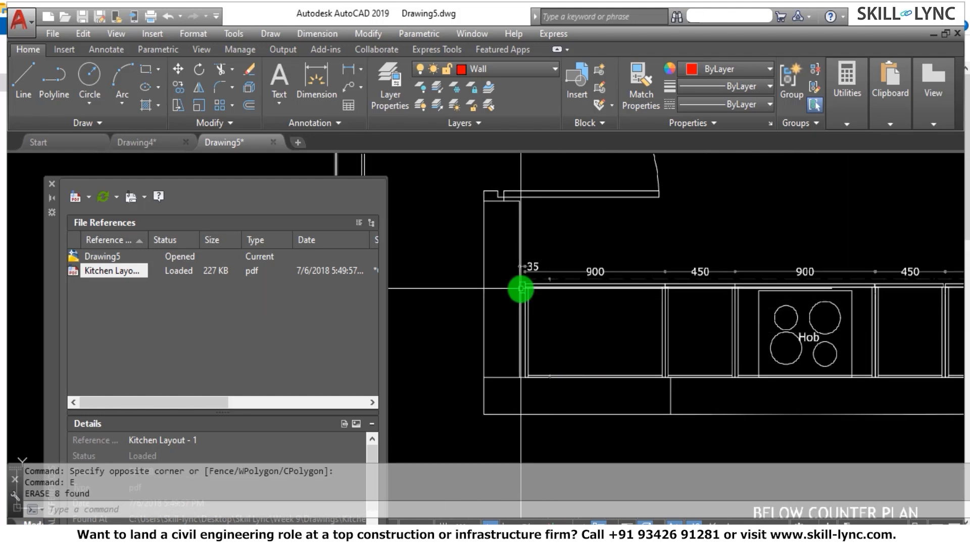
pyautogui.scroll(4, 546, 280)
pyautogui.press('Escape')
pyautogui.press('Escape')
pyautogui.press('Escape')
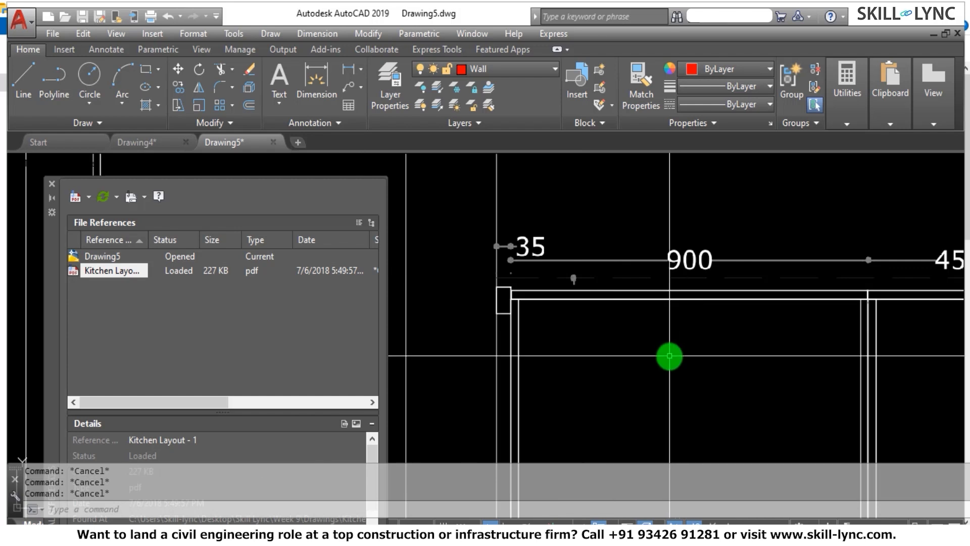
pyautogui.write('Di')
pyautogui.press('Return')
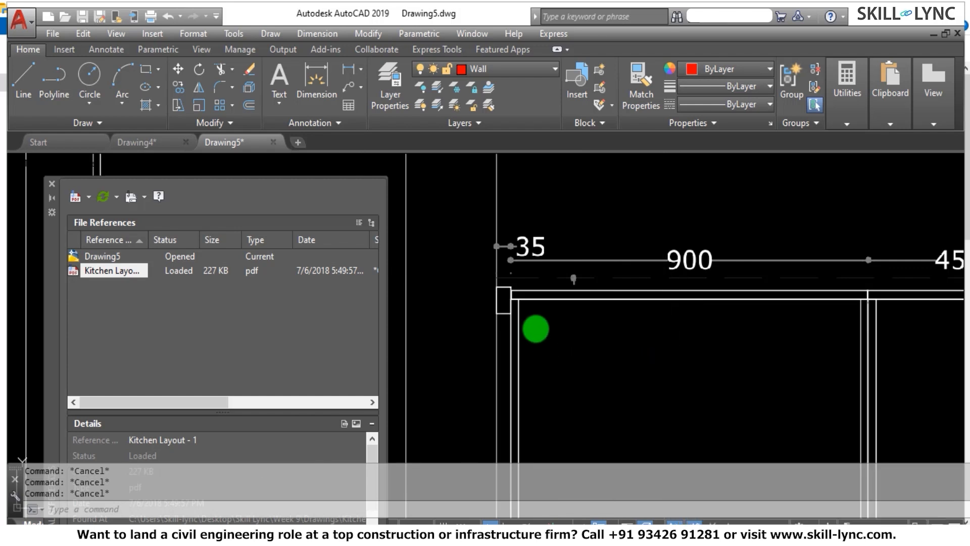
pyautogui.scroll(4, 528, 271)
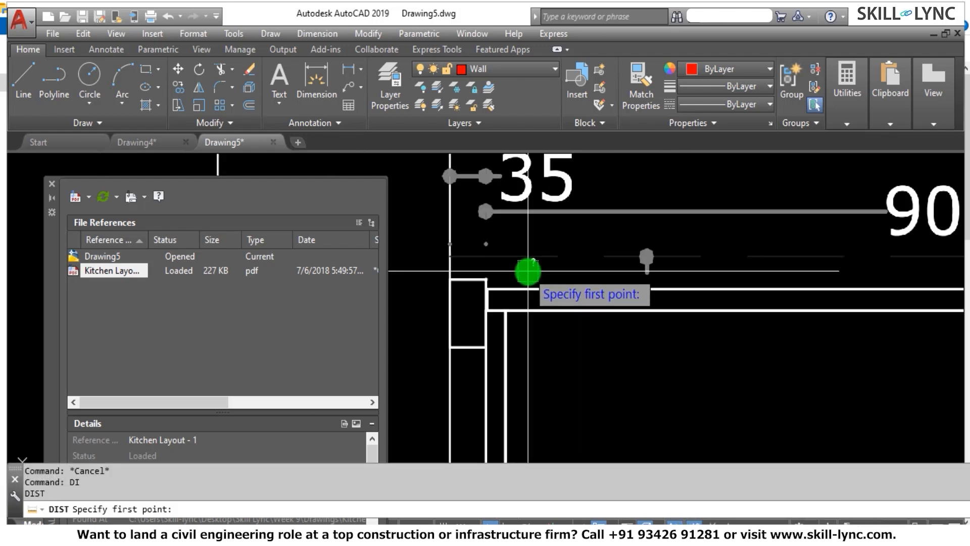
pyautogui.click(487, 282)
pyautogui.scroll(-5, 486, 280)
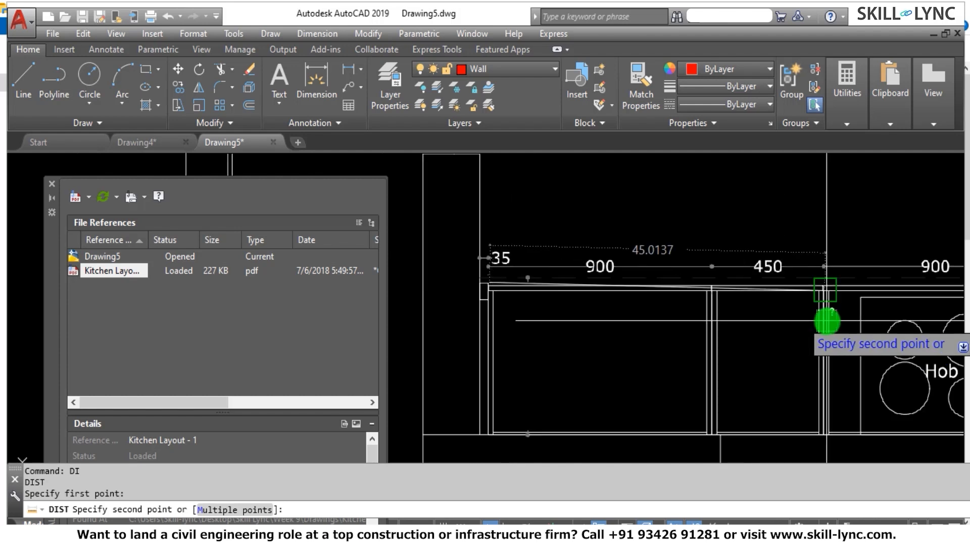
pyautogui.scroll(5, 726, 302)
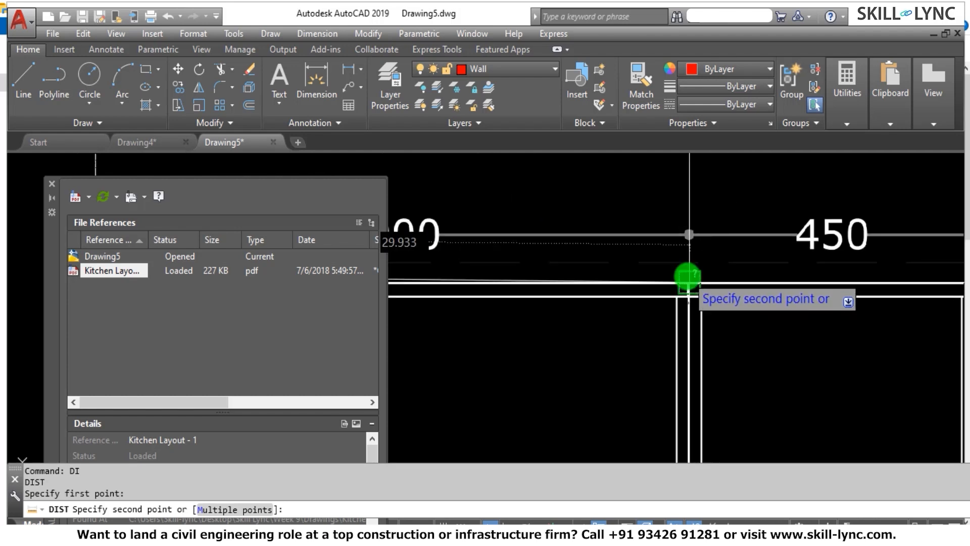
pyautogui.scroll(-4, 717, 288)
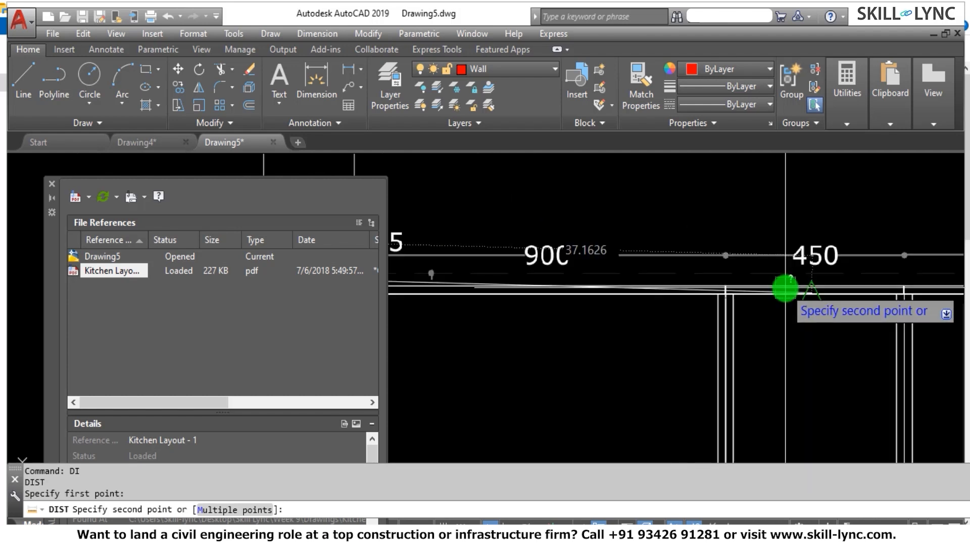
pyautogui.scroll(4, 528, 298)
pyautogui.scroll(4, 535, 292)
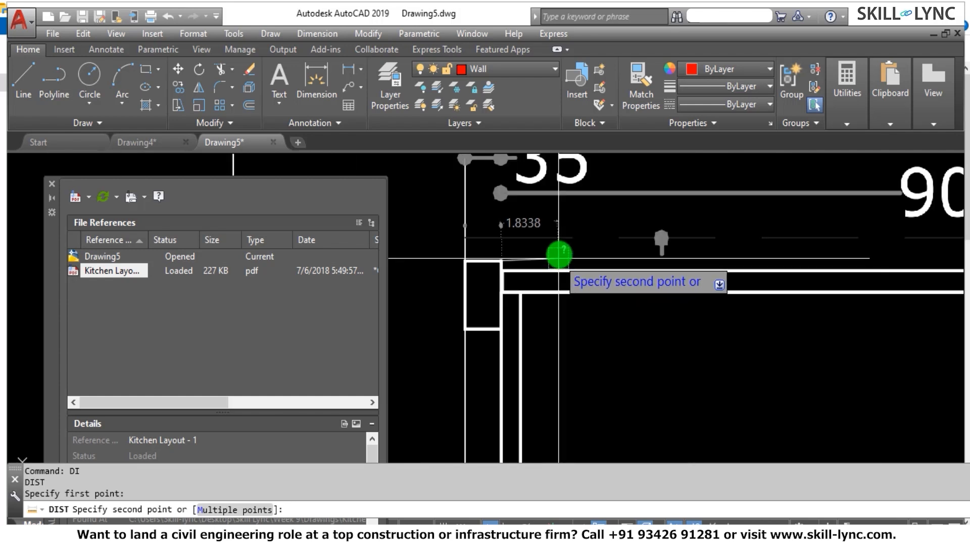
pyautogui.press('Escape')
# Measure the distance across the counter unit marked 900 at the left end of the lower counter row.
pyautogui.press('Return')
pyautogui.click(472, 280)
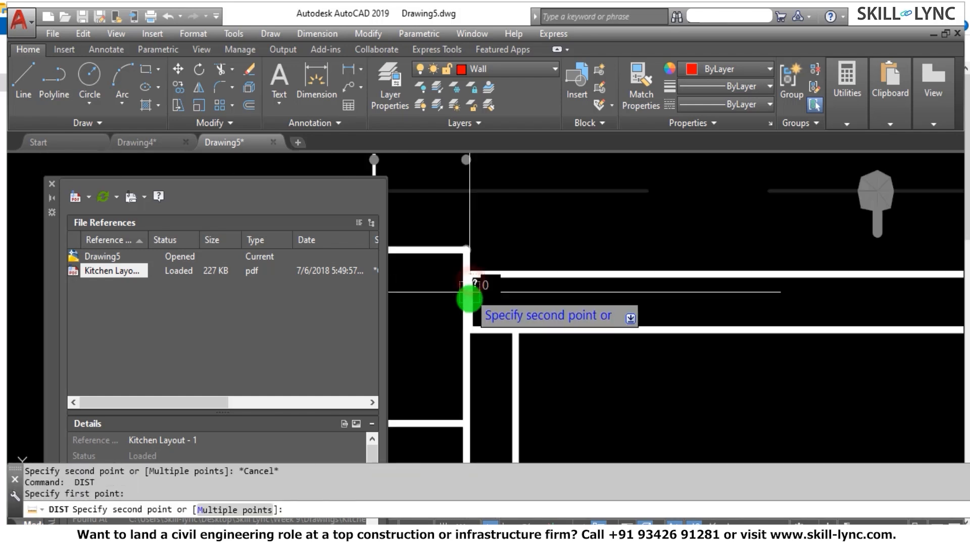
pyautogui.scroll(-5, 649, 319)
pyautogui.scroll(2, 892, 335)
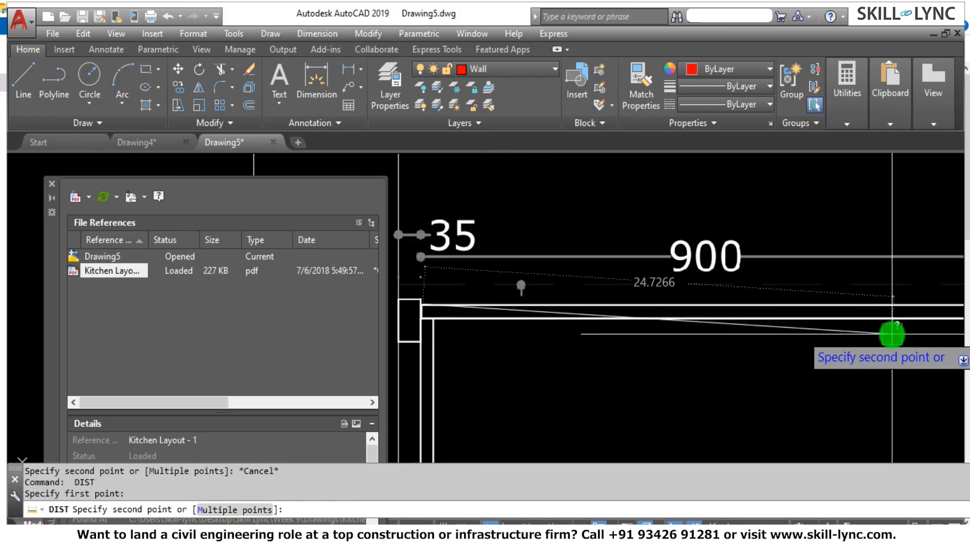
pyautogui.scroll(-2, 670, 339)
pyautogui.scroll(2, 865, 328)
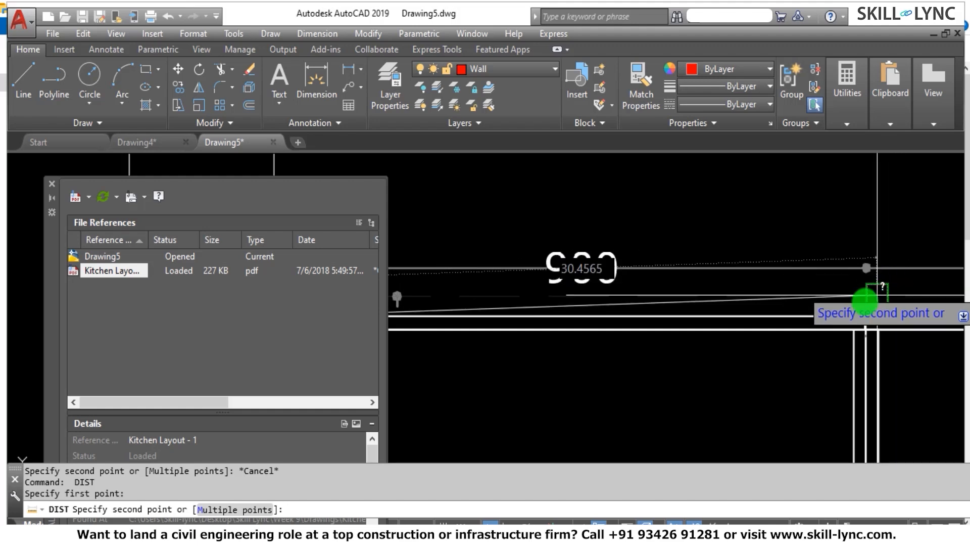
pyautogui.click(866, 316)
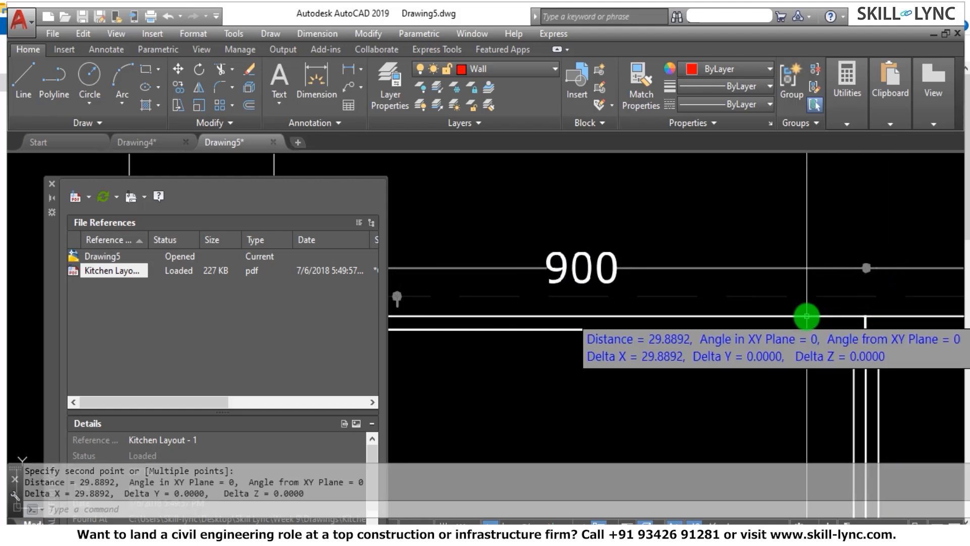
# Scale the PDF underlay about its lower-left corner by reference, with reference length 29.88 and new length 900.
pyautogui.scroll(-6, 820, 317)
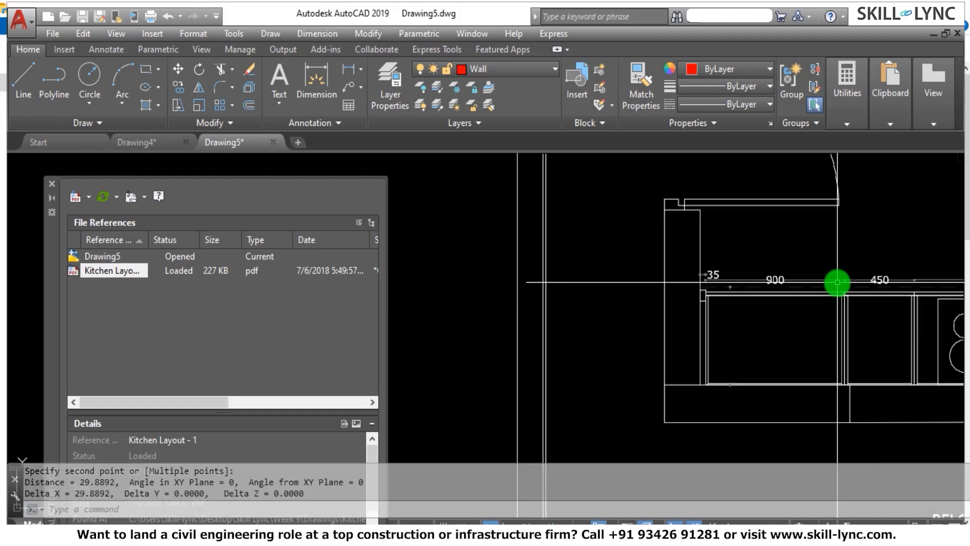
pyautogui.scroll(-3, 709, 281)
pyautogui.press('Escape')
pyautogui.press('Escape')
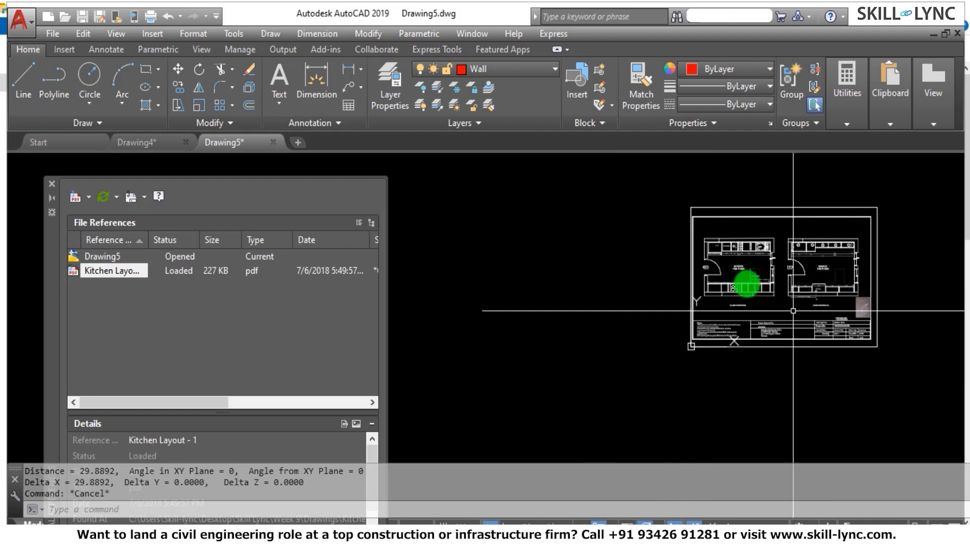
pyautogui.write('Sc')
pyautogui.press('Return')
pyautogui.click(893, 353)
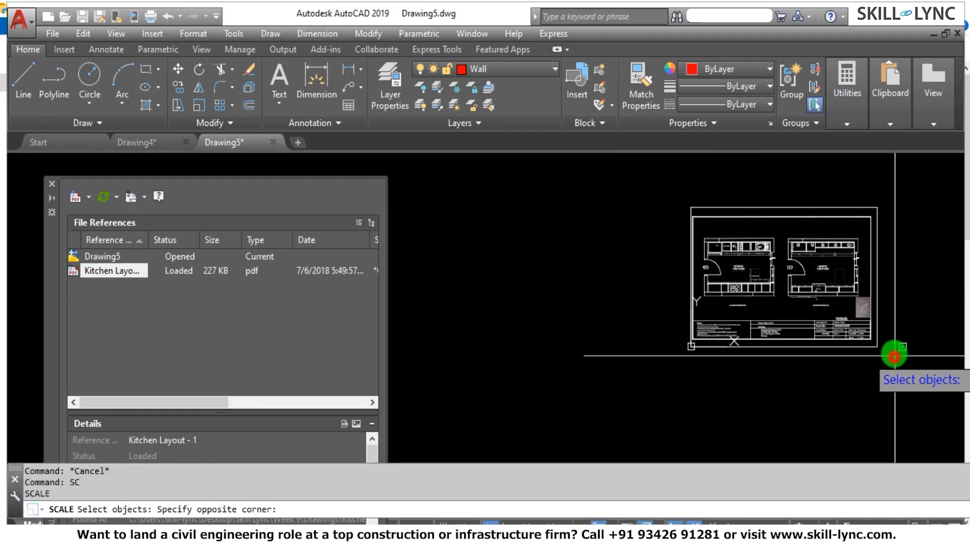
pyautogui.click(660, 193)
pyautogui.press('Return')
pyautogui.click(692, 346)
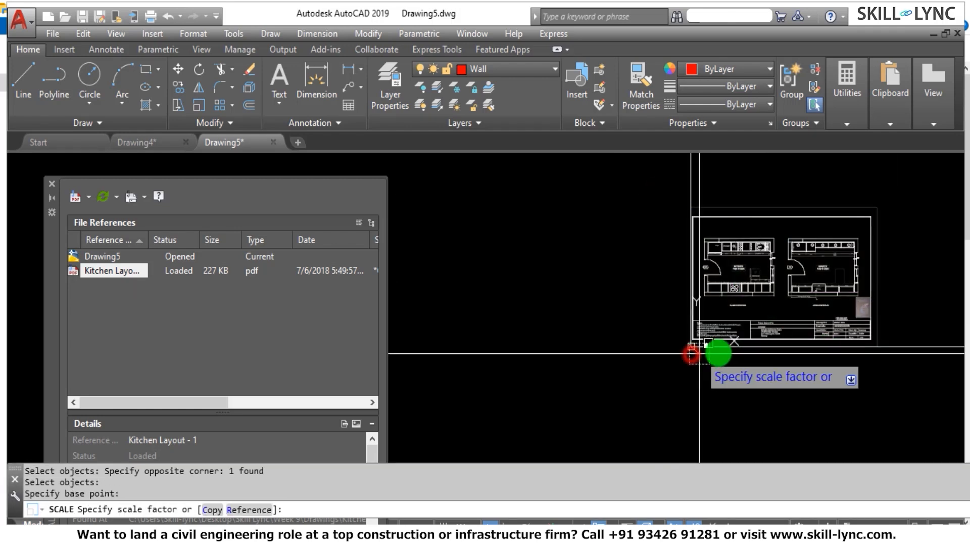
pyautogui.click(254, 509)
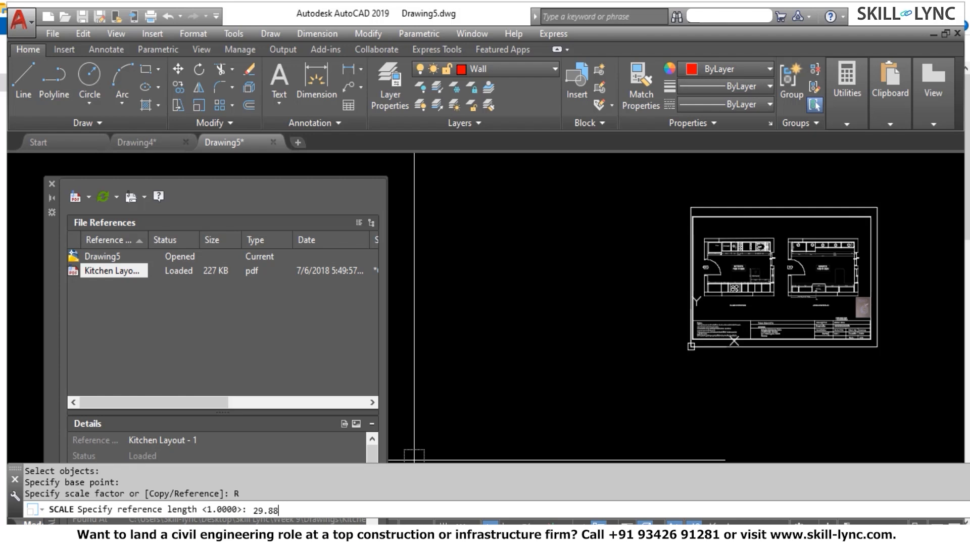
pyautogui.write('29.88')
pyautogui.press('Return')
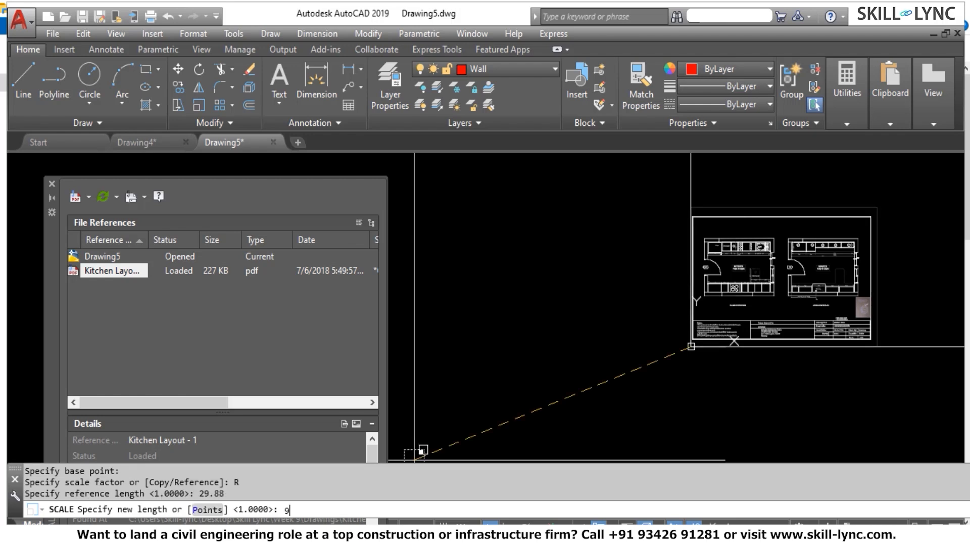
pyautogui.press('Return')
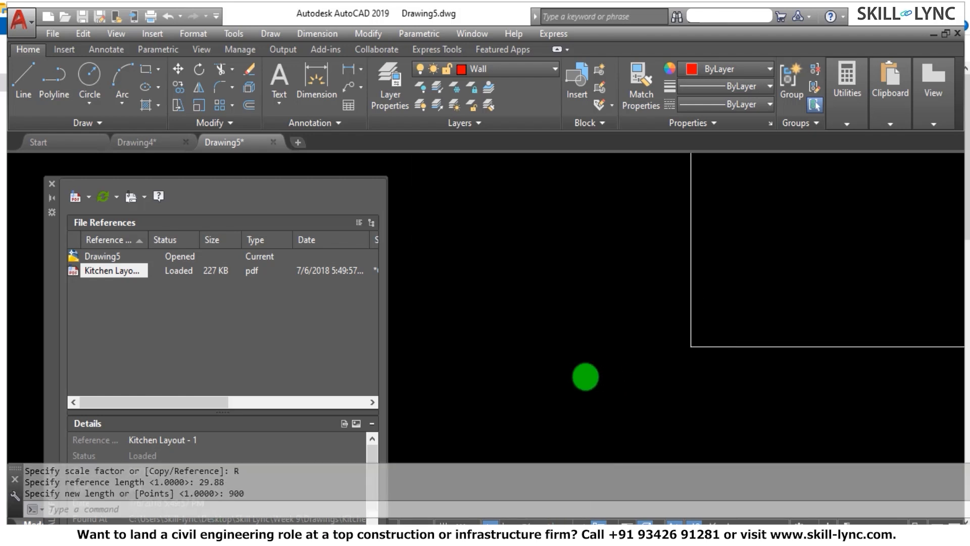
# Measure the distance across the counter unit marked 900 at the left end of the lower counter row on the scaled underlay.
pyautogui.scroll(-3, 691, 201)
pyautogui.scroll(-5, 627, 314)
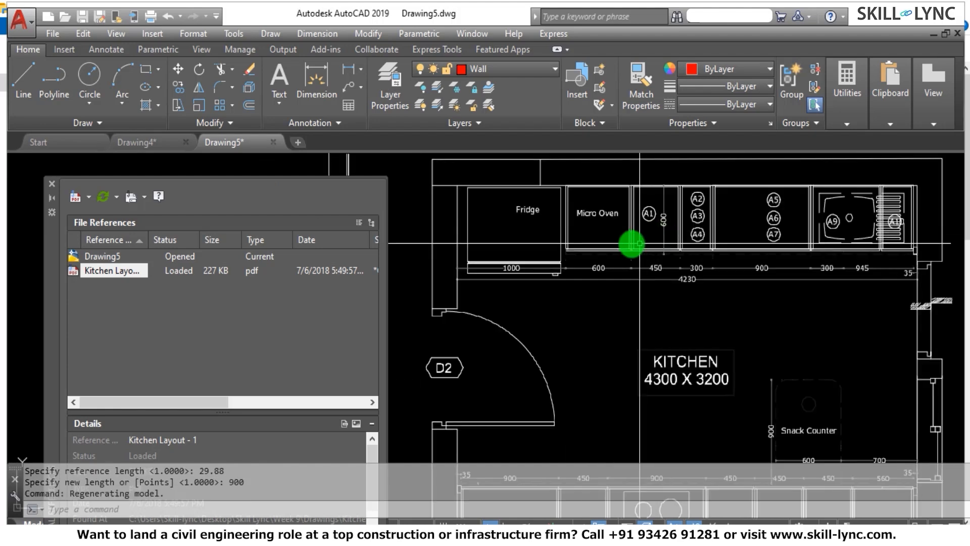
pyautogui.scroll(-2, 607, 268)
pyautogui.scroll(6, 581, 404)
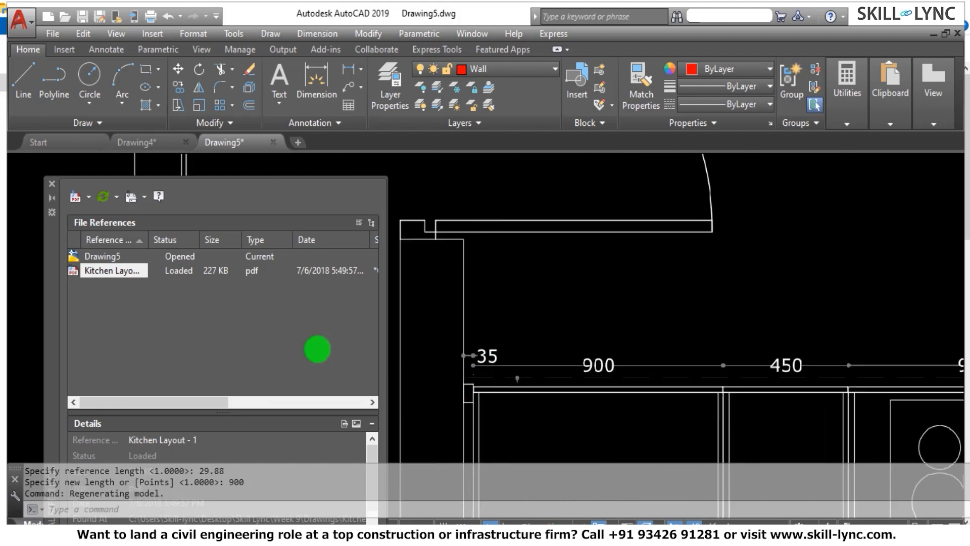
pyautogui.press('Escape')
pyautogui.scroll(4, 736, 435)
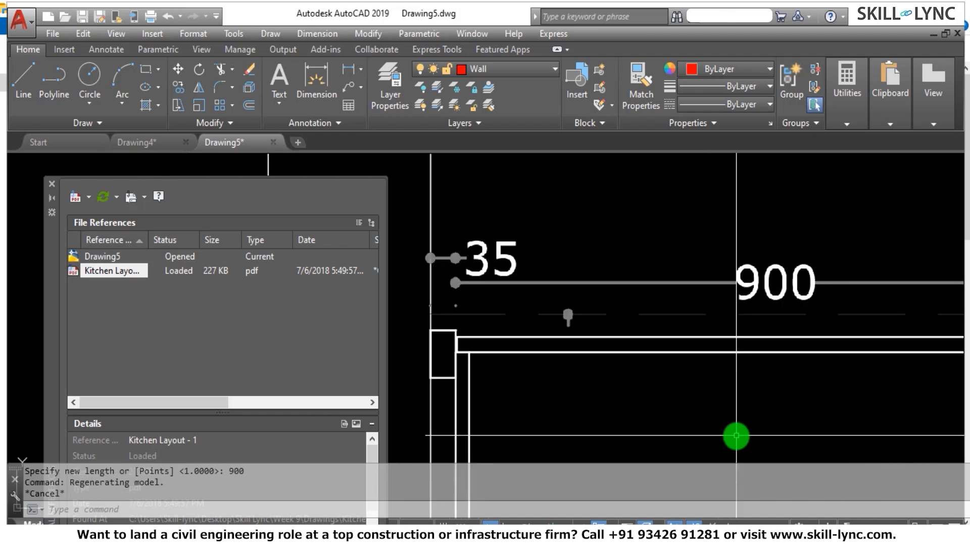
pyautogui.write('d')
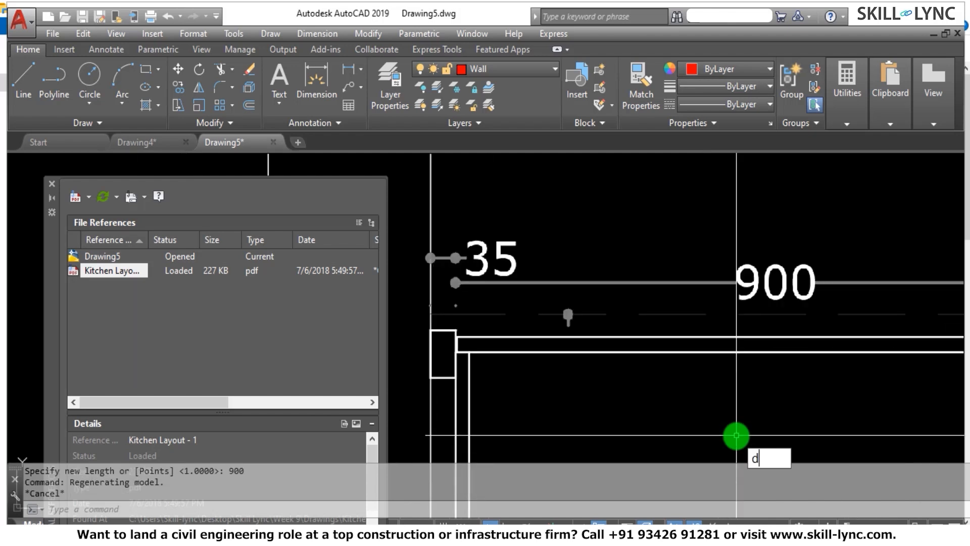
pyautogui.write('i')
pyautogui.press('Return')
pyautogui.scroll(3, 433, 329)
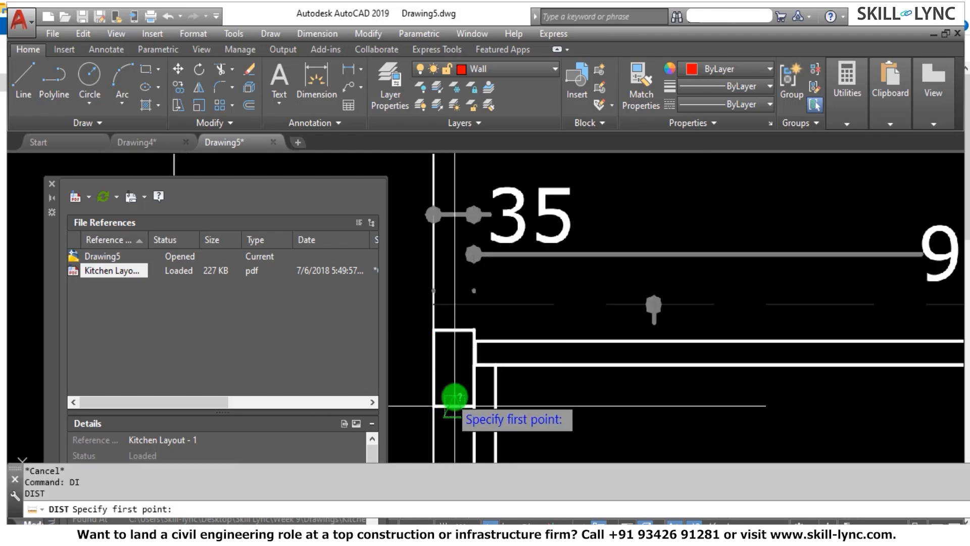
pyautogui.scroll(3, 455, 405)
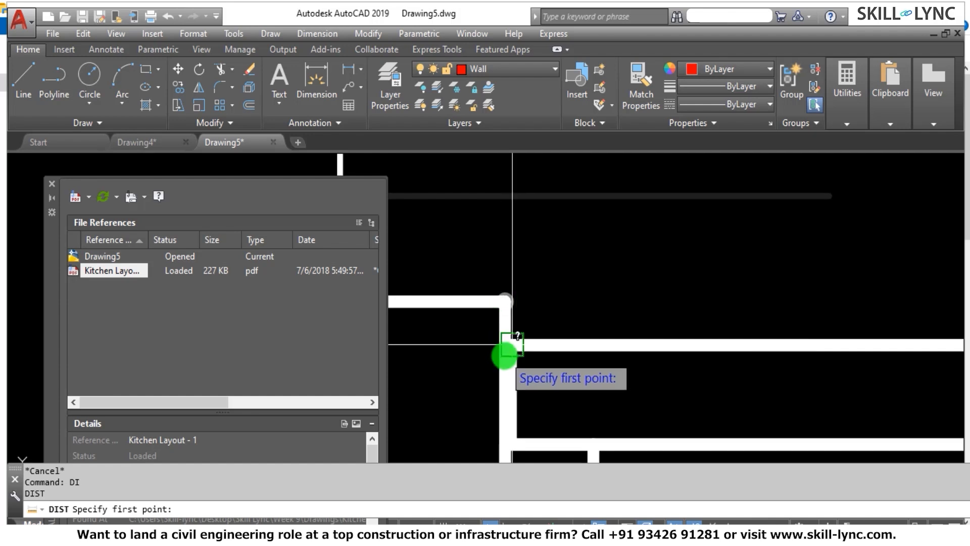
pyautogui.click(512, 344)
pyautogui.scroll(-4, 467, 353)
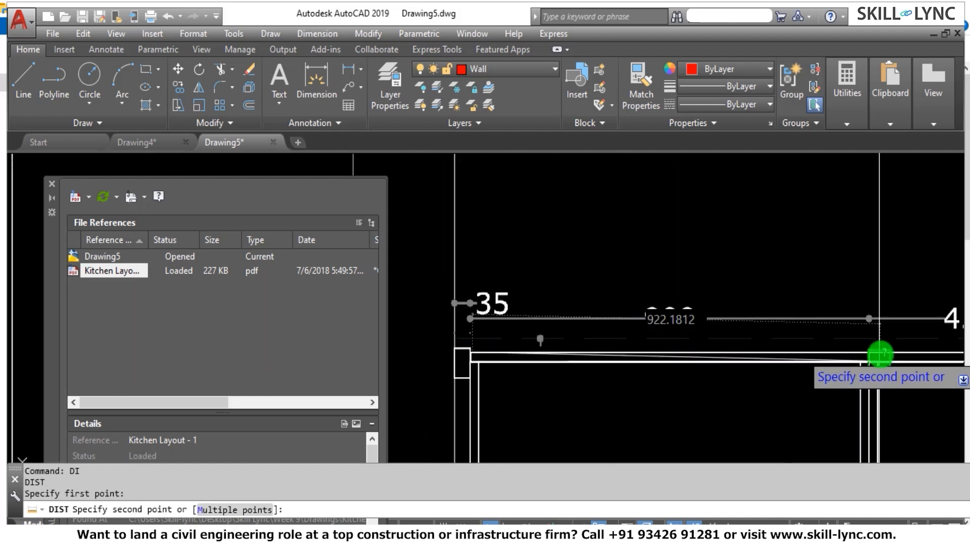
pyautogui.scroll(5, 874, 353)
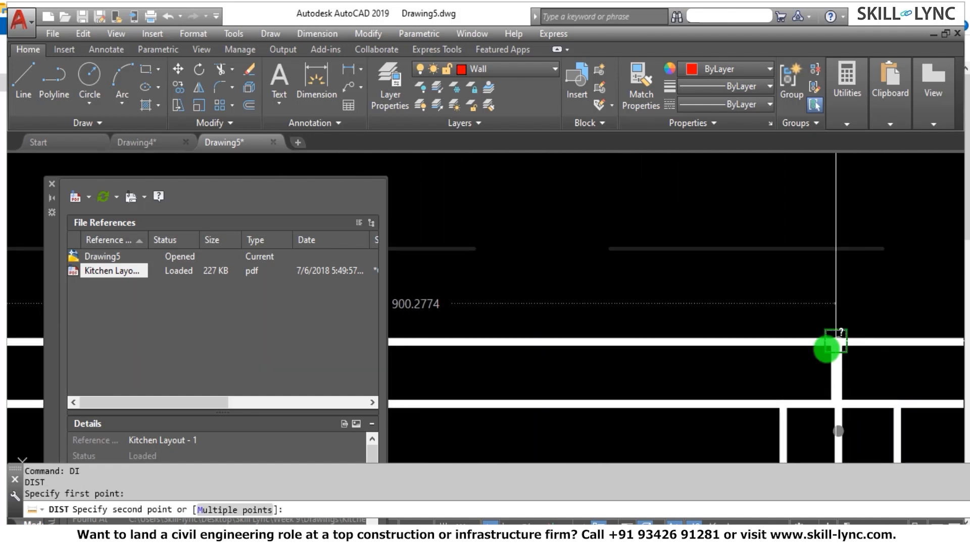
pyautogui.click(827, 348)
pyautogui.scroll(-8, 739, 305)
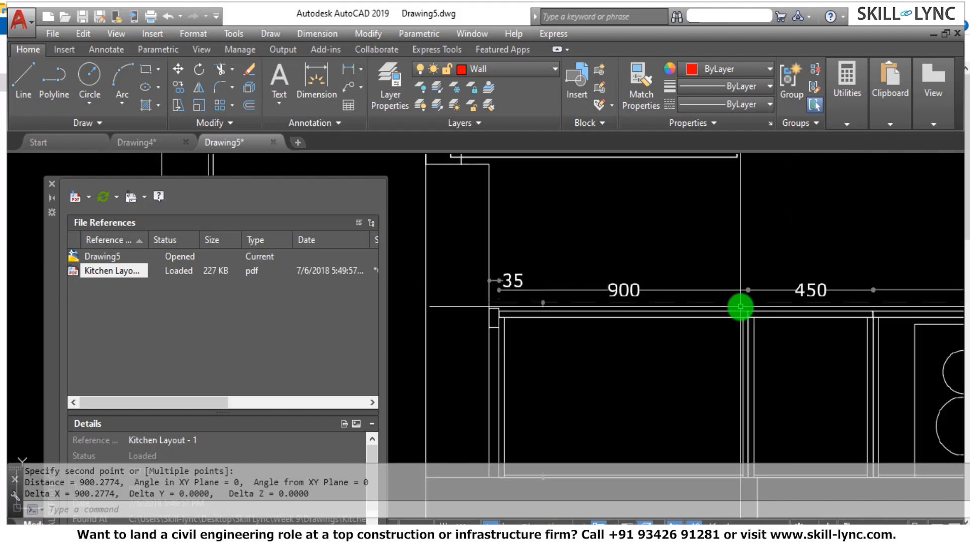
# Trace the left kitchen wall above door D2 with lines down its outer face, across its end and up its inner face.
pyautogui.scroll(8, 757, 272)
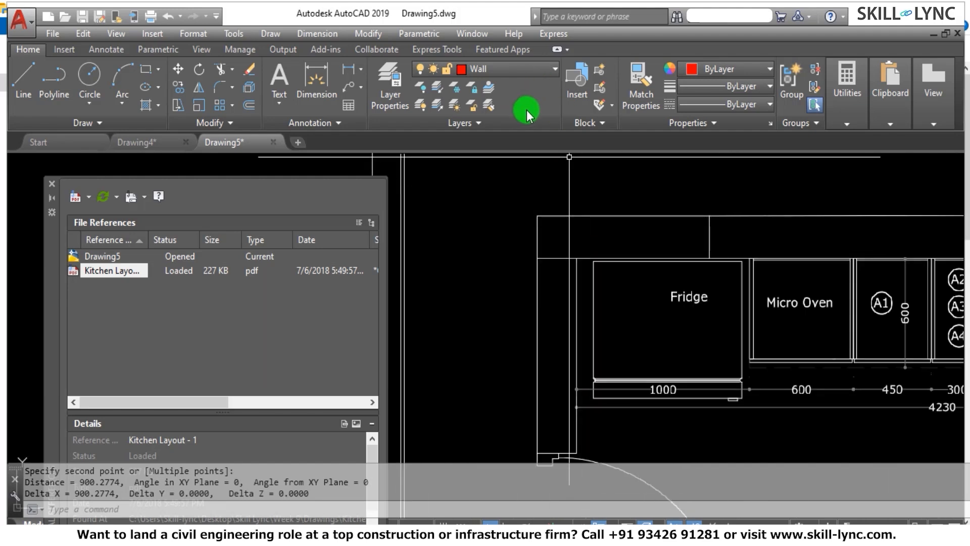
pyautogui.write('L')
pyautogui.press('Return')
pyautogui.click(538, 217)
pyautogui.scroll(-4, 540, 192)
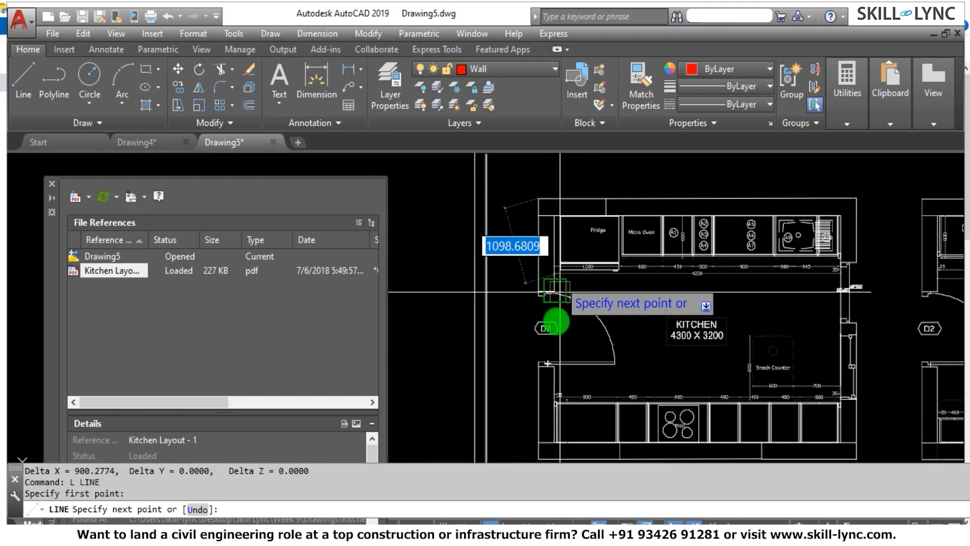
pyautogui.scroll(5, 556, 291)
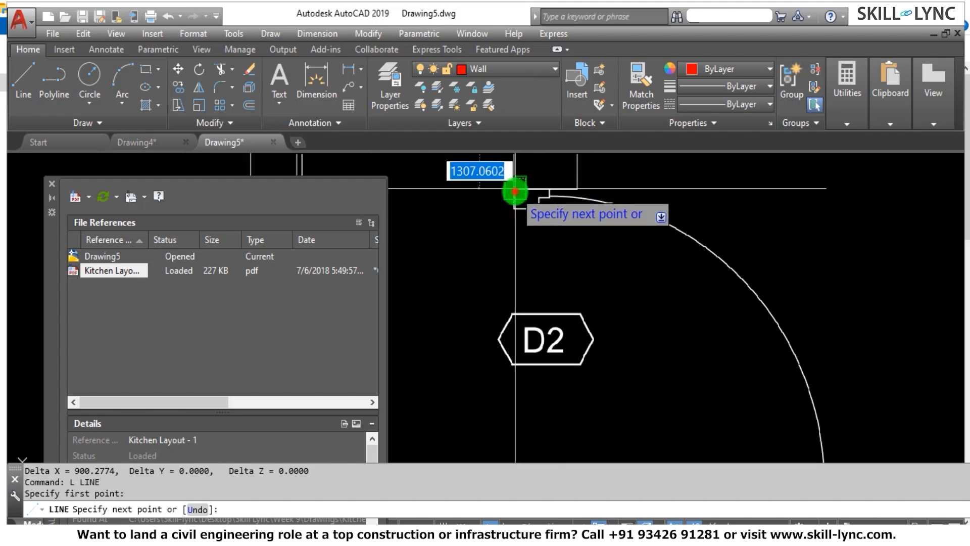
pyautogui.click(515, 191)
pyautogui.click(576, 187)
pyautogui.scroll(-4, 517, 282)
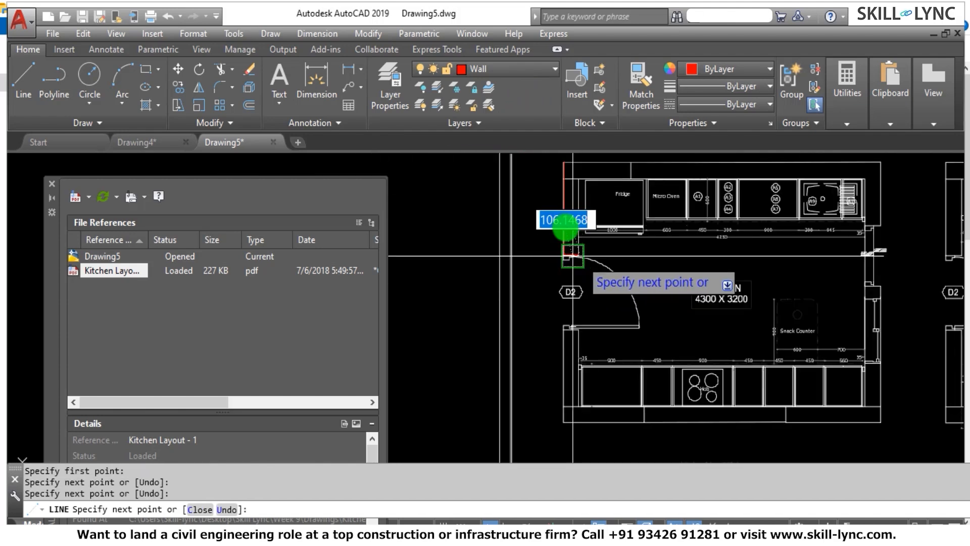
pyautogui.scroll(6, 565, 229)
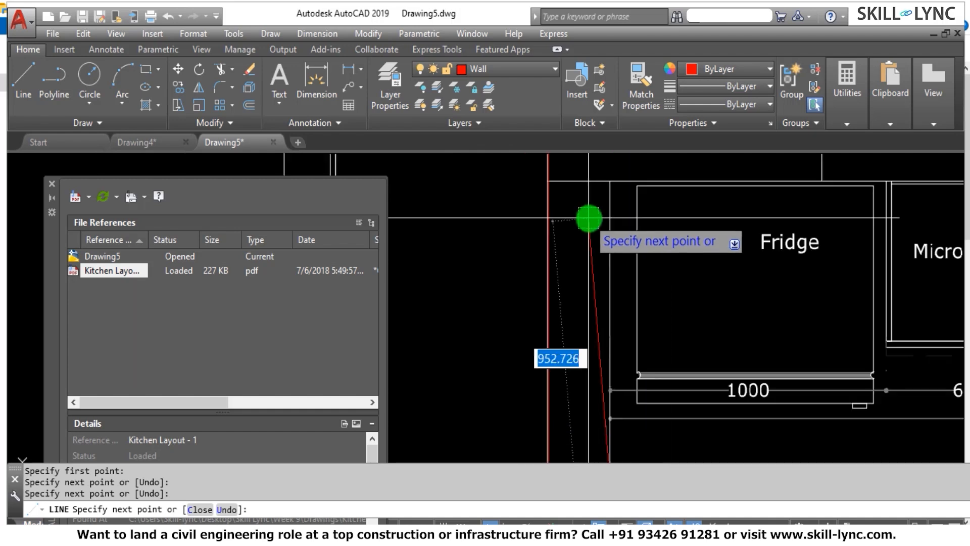
pyautogui.click(606, 193)
pyautogui.scroll(-5, 612, 226)
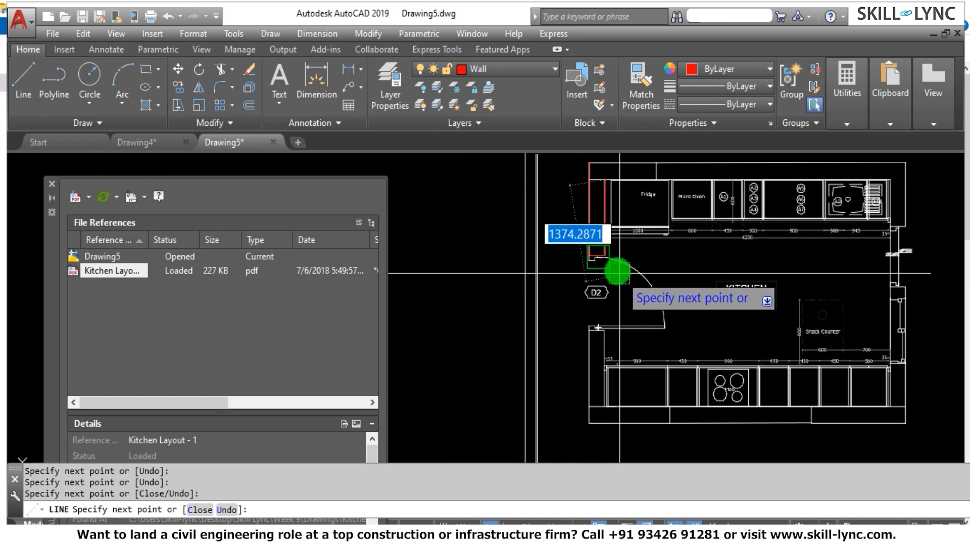
pyautogui.scroll(6, 606, 242)
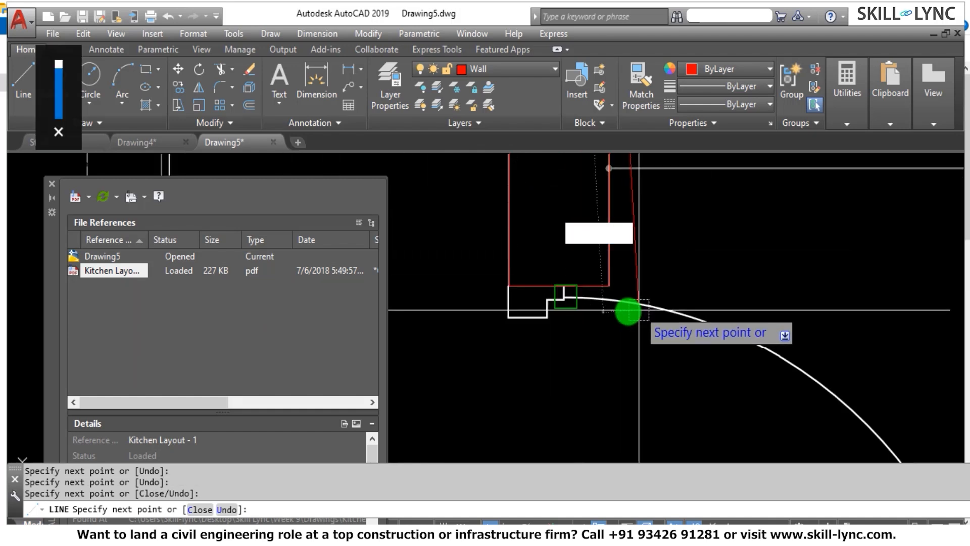
pyautogui.press('Escape')
pyautogui.press('Escape')
pyautogui.press('Escape')
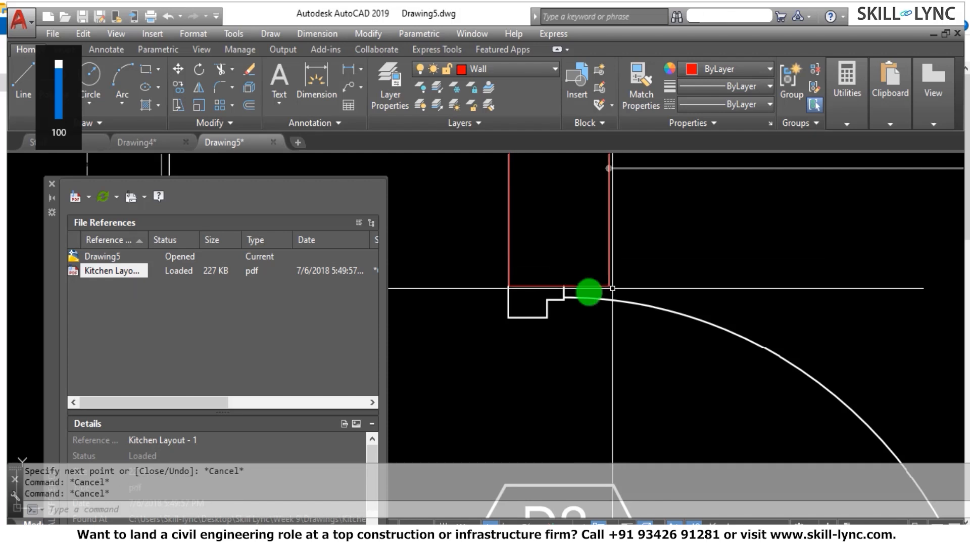
# Measure the thickness of the traced left wall at its end above door D2.
pyautogui.scroll(4, 579, 284)
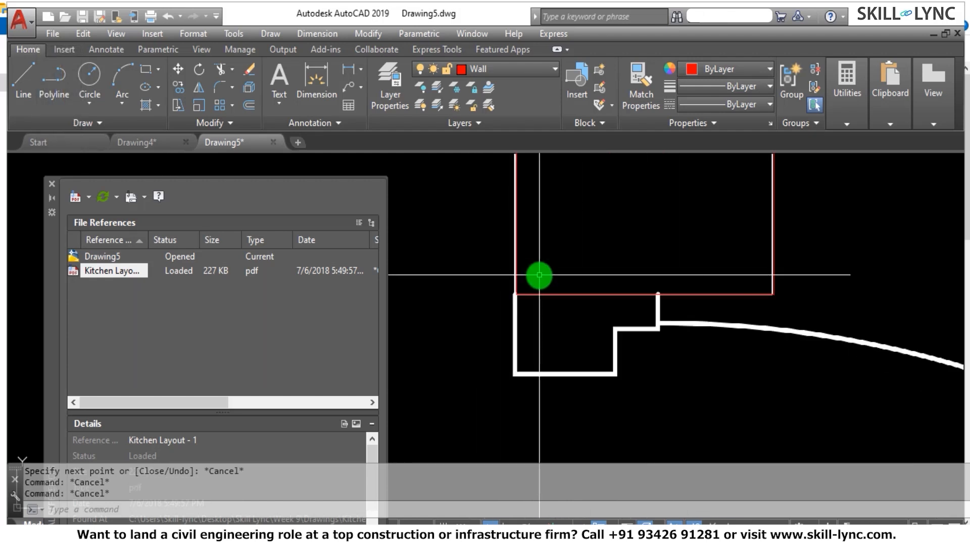
pyautogui.press('Escape')
pyautogui.press('Return')
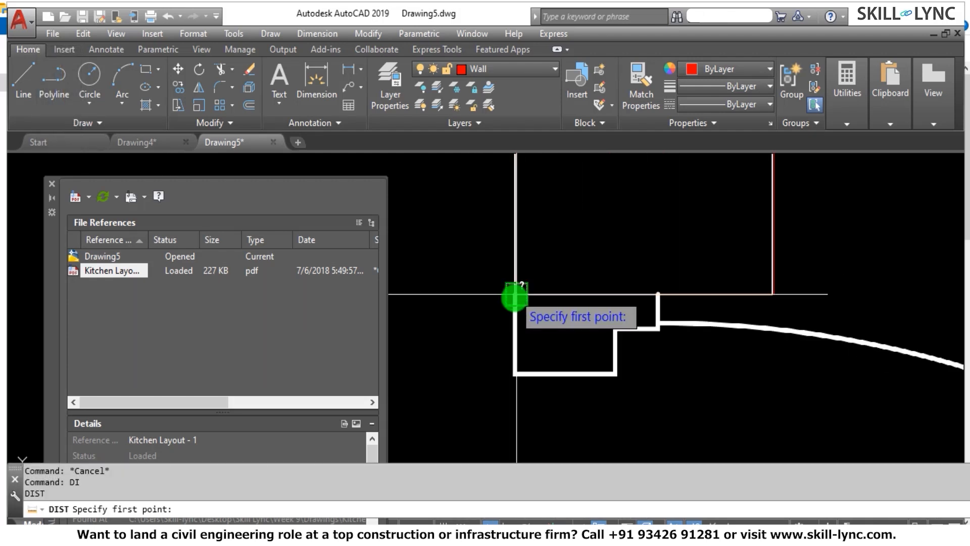
pyautogui.click(515, 294)
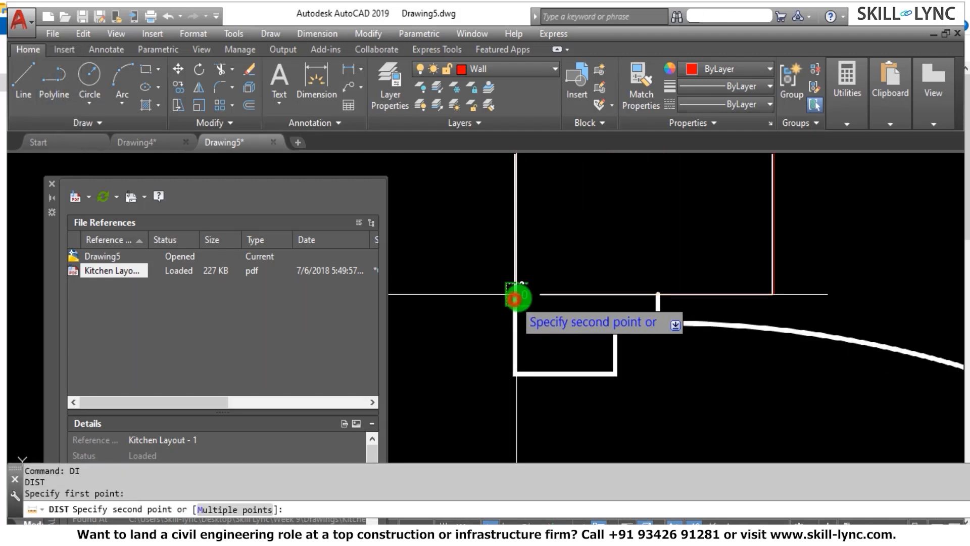
pyautogui.click(774, 293)
pyautogui.scroll(-4, 644, 276)
pyautogui.scroll(-6, 647, 303)
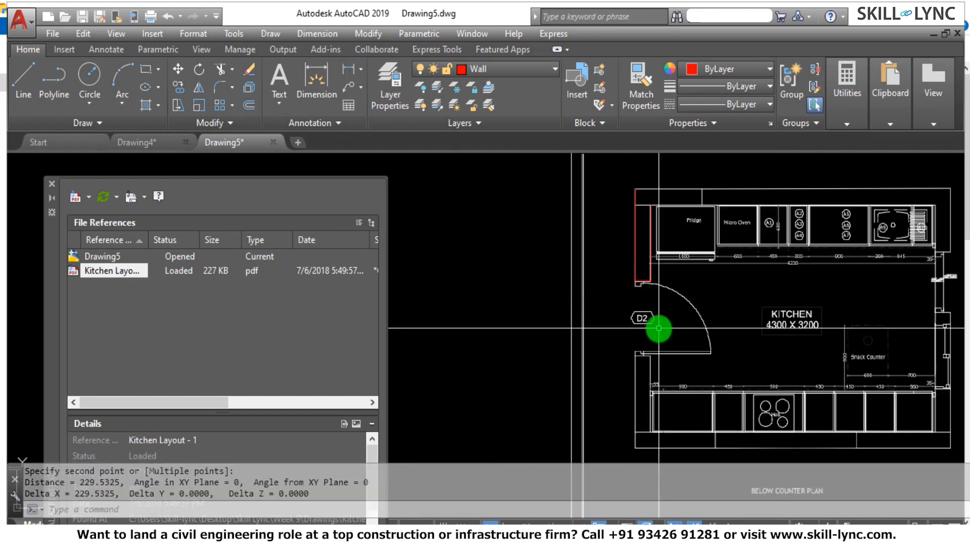
pyautogui.press('Escape')
pyautogui.press('Escape')
# Detach the Kitchen Layout PDF reference from the drawing and close the external references list.
pyautogui.scroll(4, 631, 283)
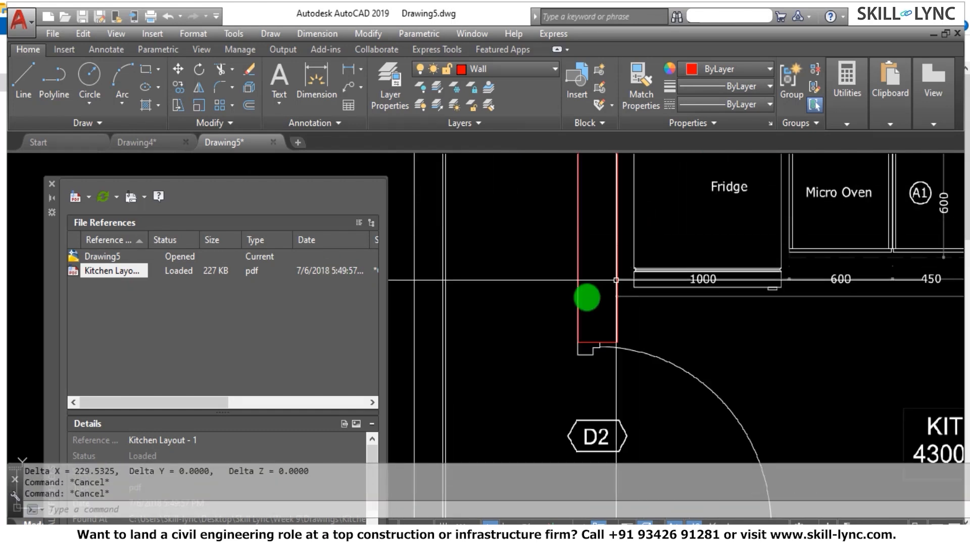
pyautogui.scroll(-2, 569, 260)
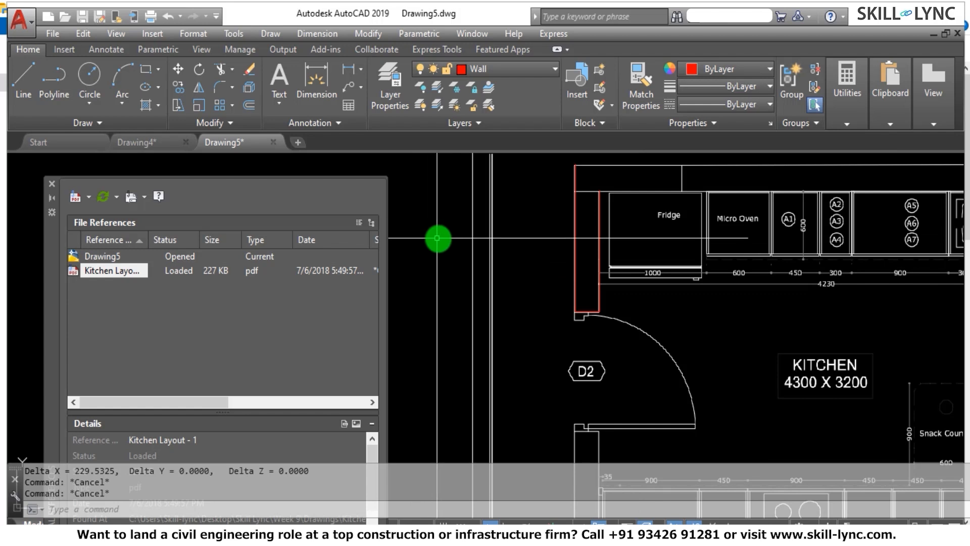
pyautogui.rightClick(111, 280)
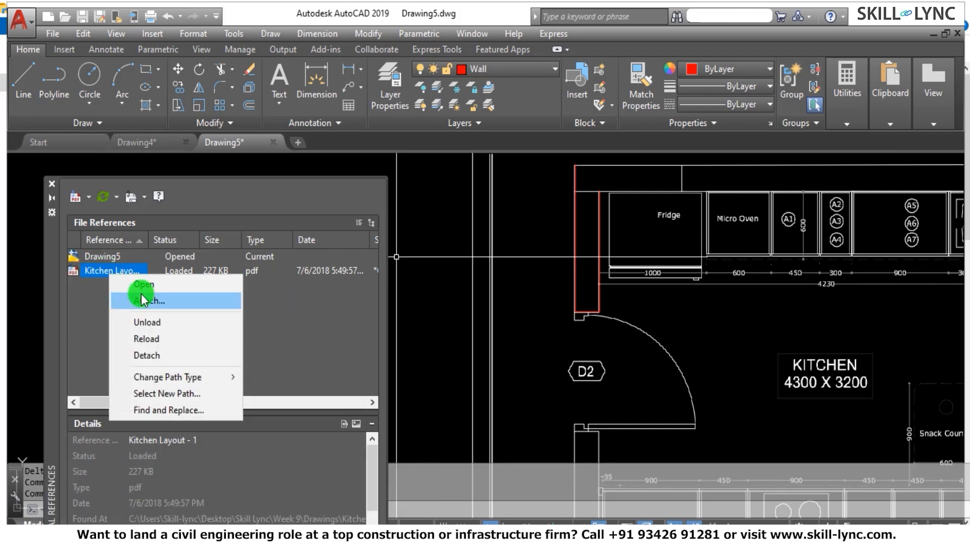
pyautogui.click(147, 355)
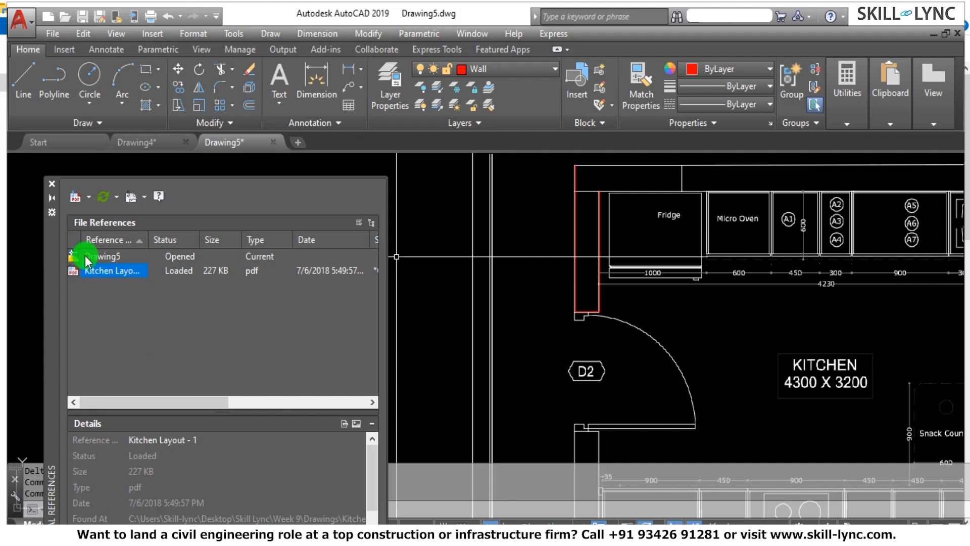
pyautogui.click(53, 188)
# Erase the three red wall lines traced above door D2.
pyautogui.click(686, 345)
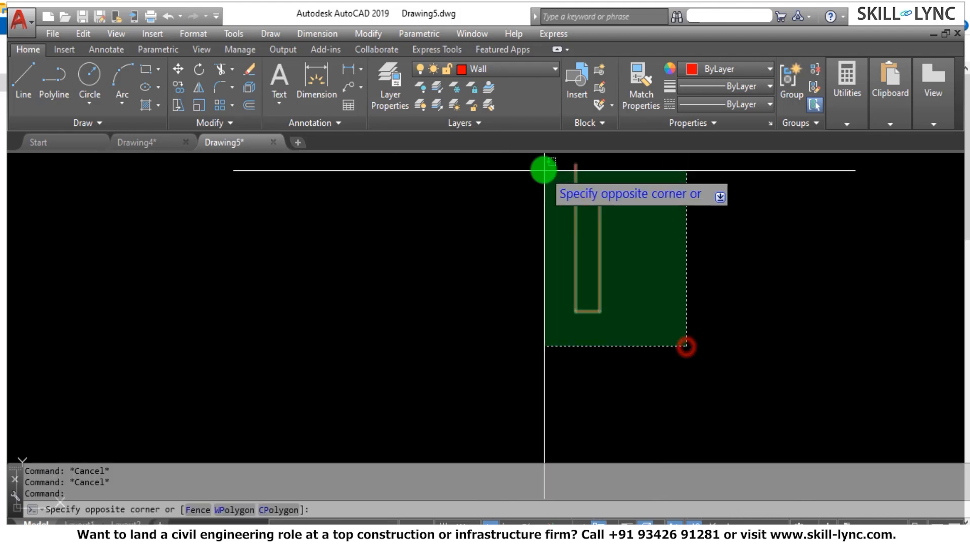
pyautogui.click(541, 169)
pyautogui.write('E')
pyautogui.press('Return')
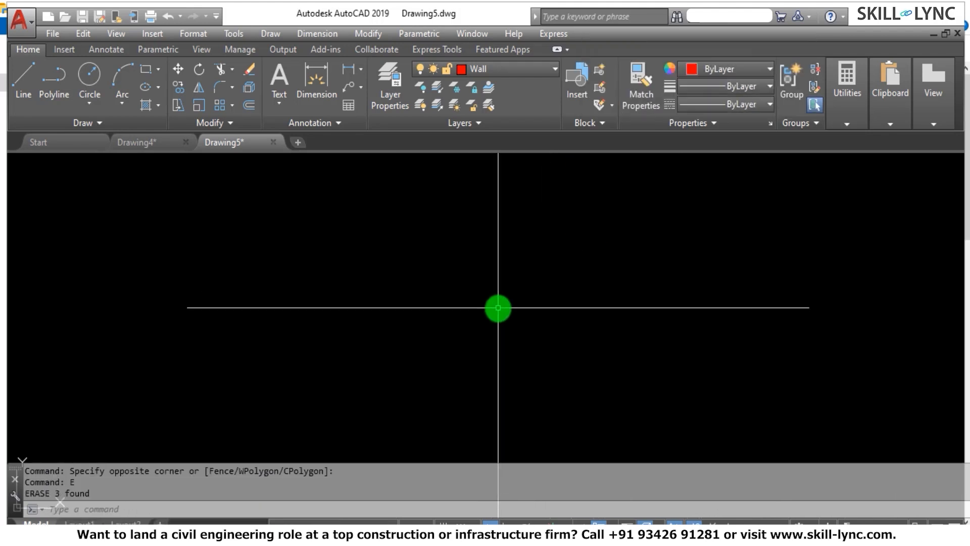